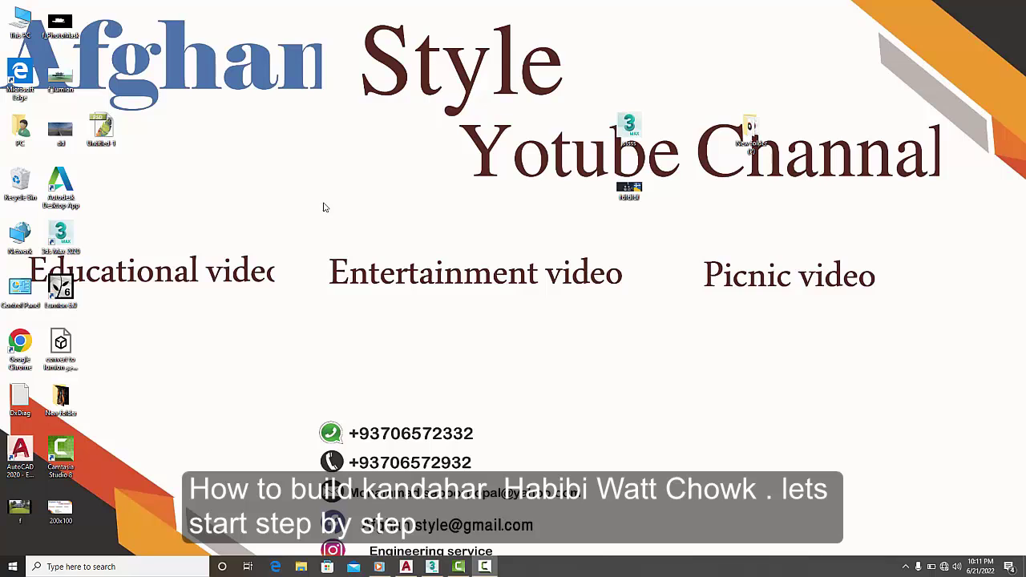
# Step: Refresh the Windows desktop several times
pyautogui.rightClick(323, 207)
pyautogui.click(343, 233)
pyautogui.rightClick(311, 200)
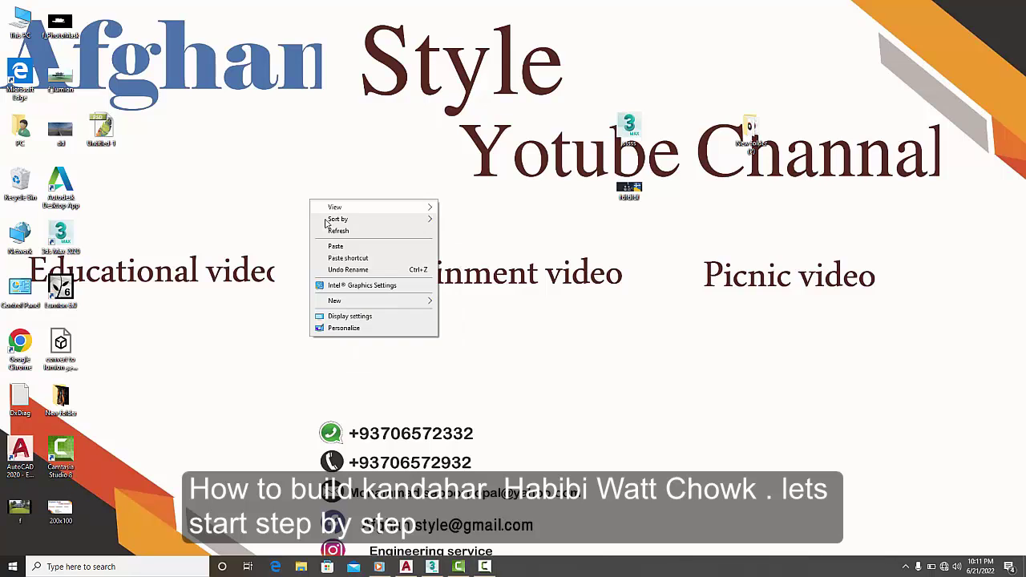
pyautogui.click(333, 234)
pyautogui.rightClick(279, 186)
pyautogui.click(305, 219)
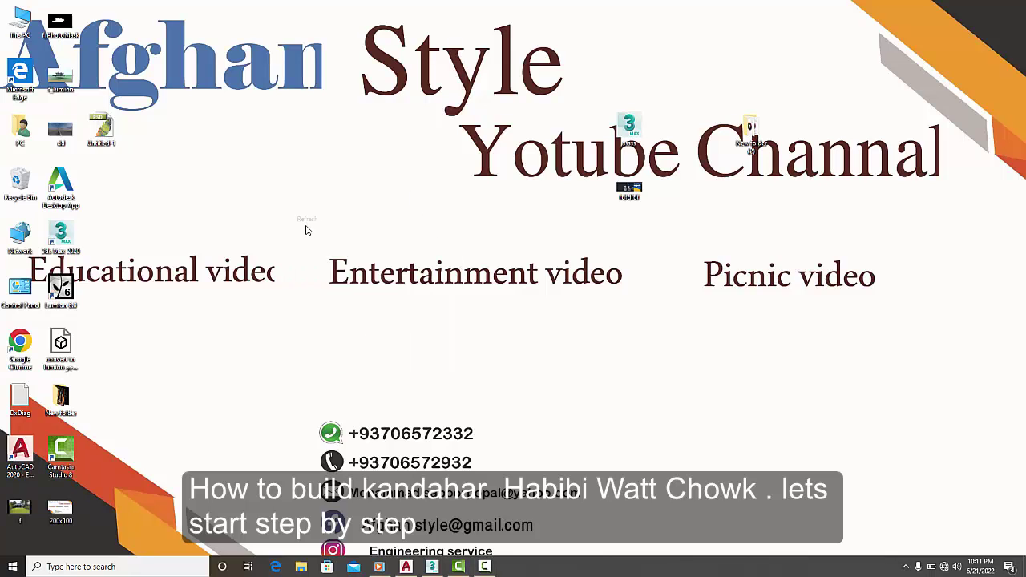
pyautogui.rightClick(305, 224)
pyautogui.click(329, 254)
pyautogui.rightClick(497, 217)
pyautogui.click(525, 247)
pyautogui.rightClick(409, 215)
pyautogui.click(438, 246)
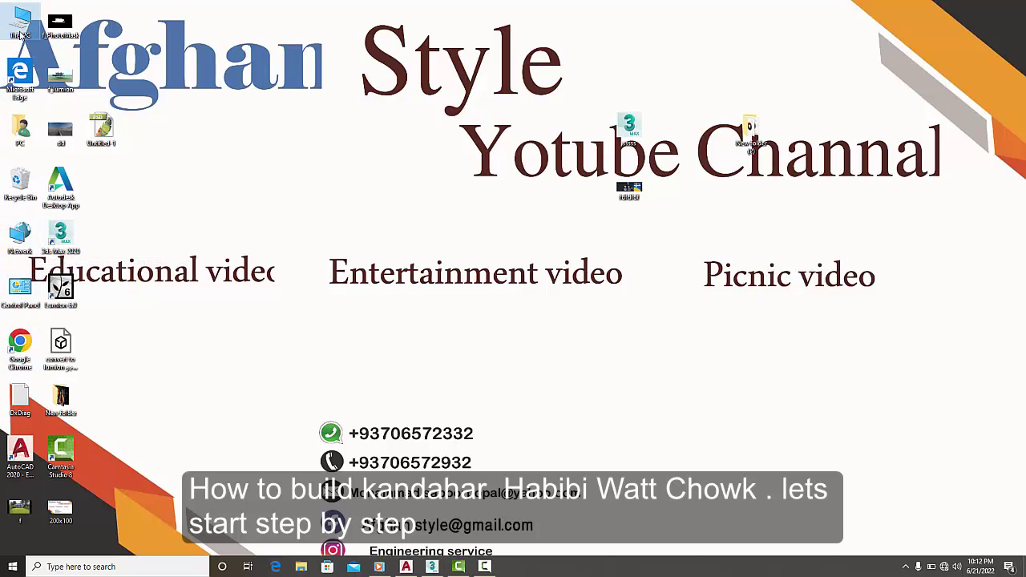
# Step: Browse from This PC through New Volume (G:) and the project folders to New folder (2)
pyautogui.doubleClick(20, 24)
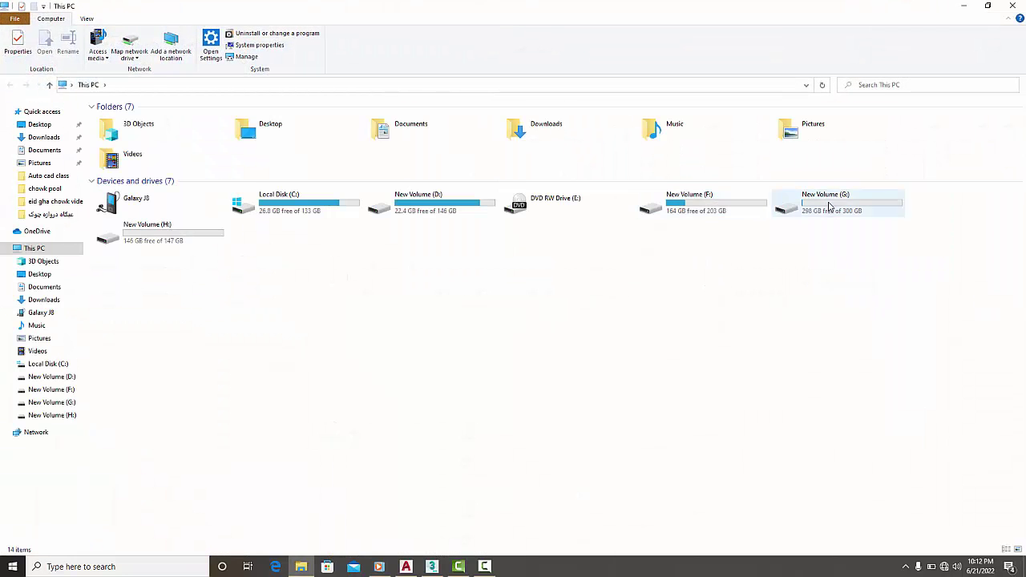
pyautogui.doubleClick(809, 200)
pyautogui.doubleClick(160, 119)
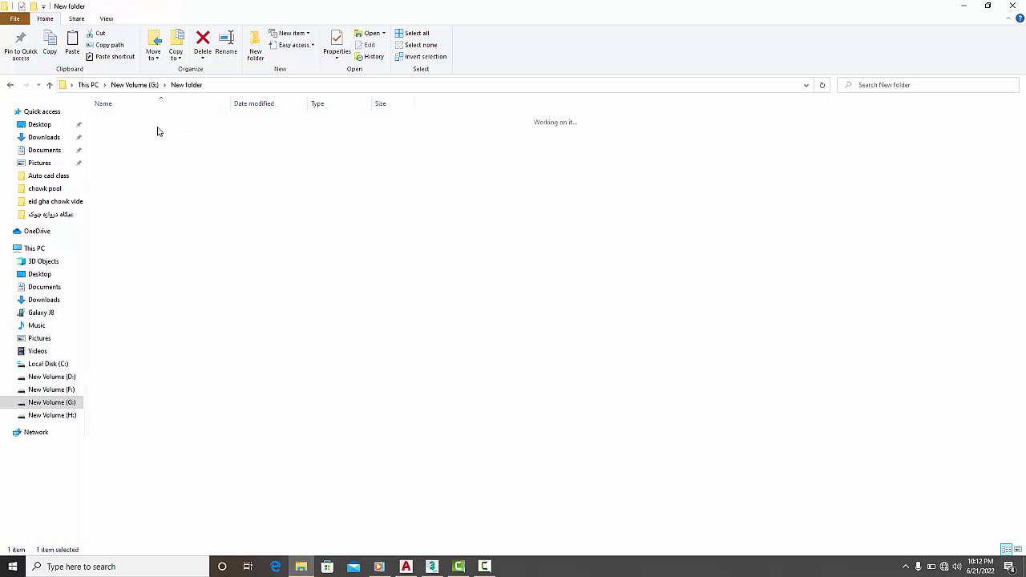
pyautogui.click(138, 255)
pyautogui.doubleClick(138, 256)
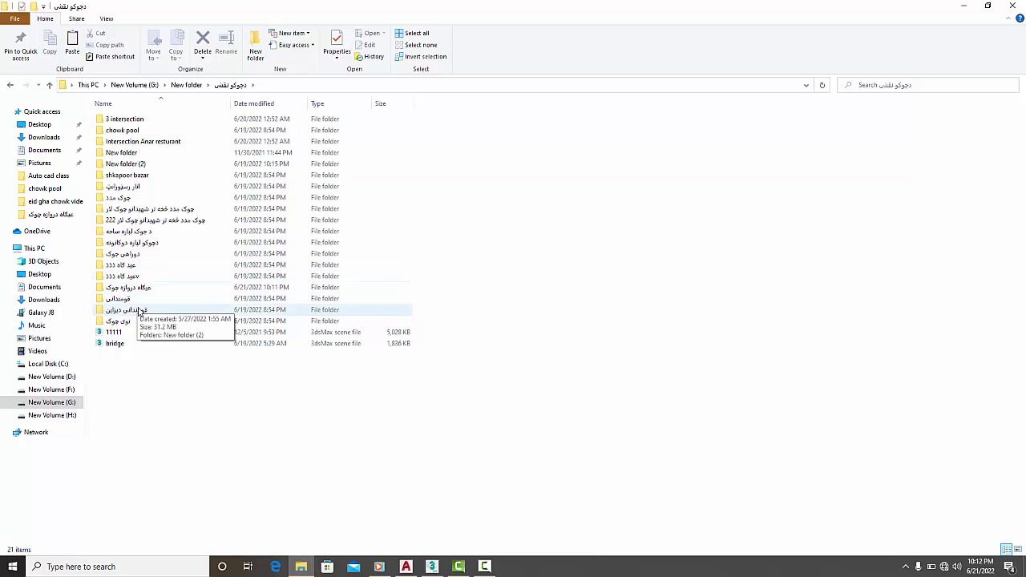
pyautogui.doubleClick(139, 299)
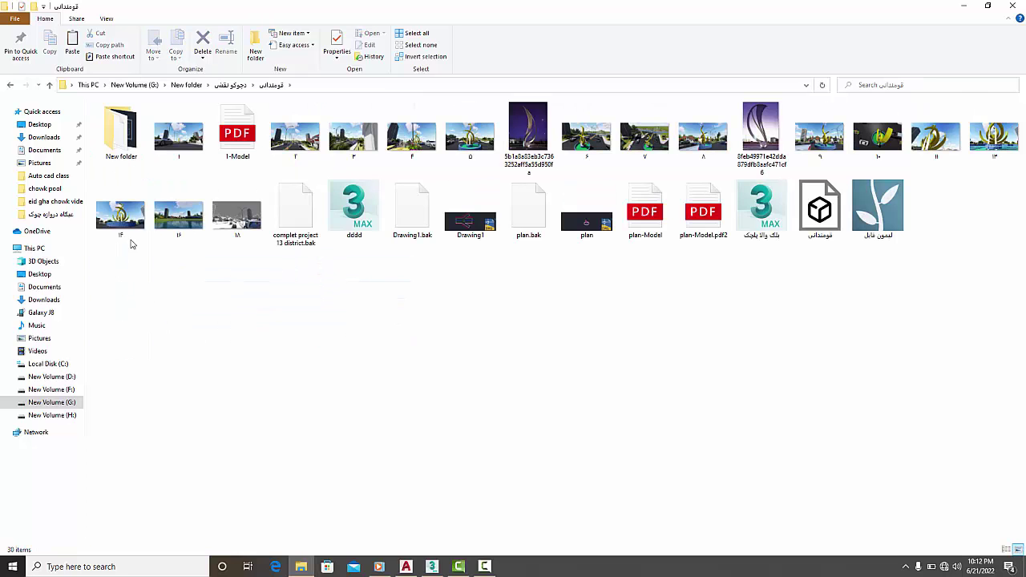
pyautogui.click(48, 86)
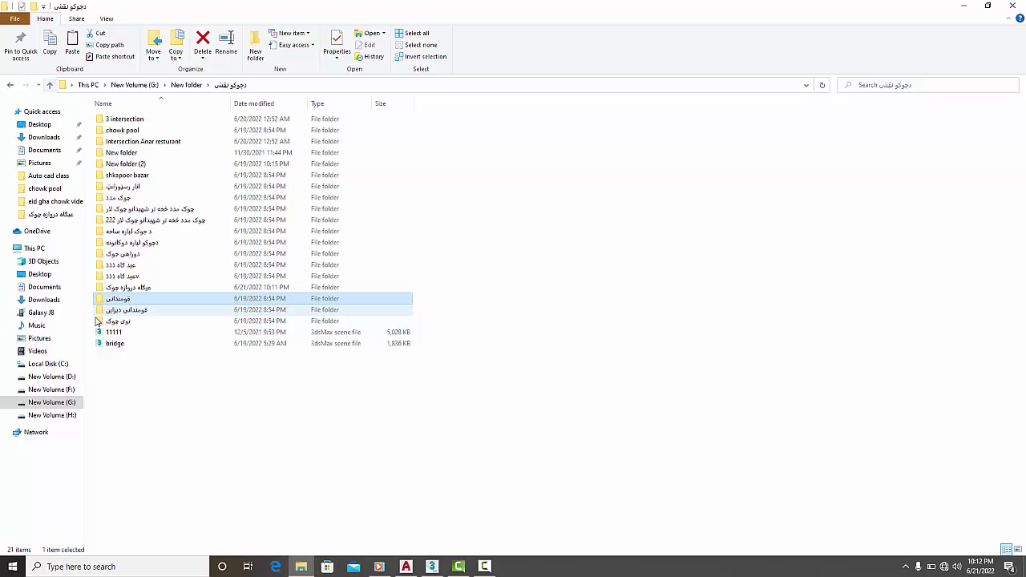
pyautogui.doubleClick(129, 317)
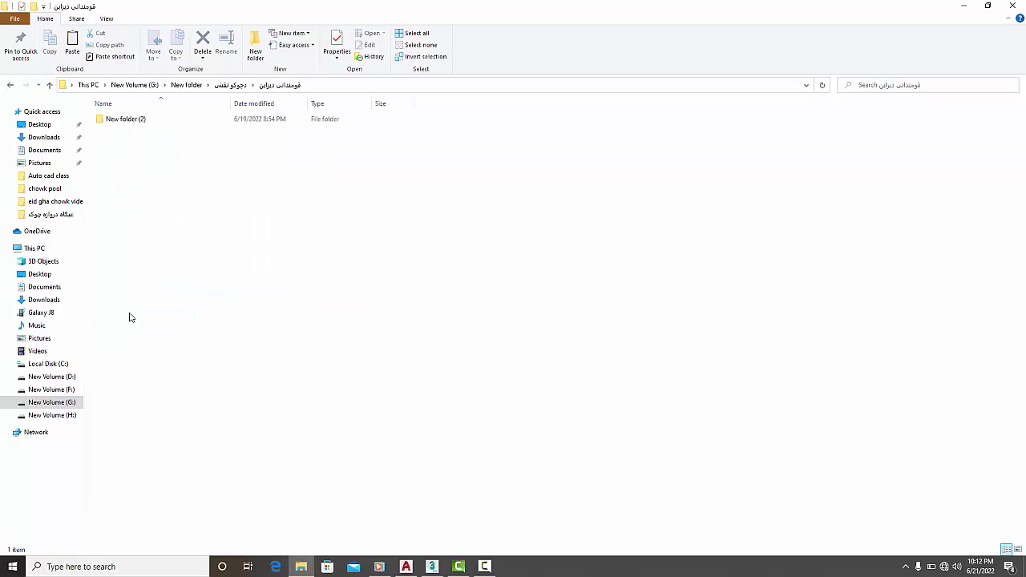
pyautogui.doubleClick(136, 127)
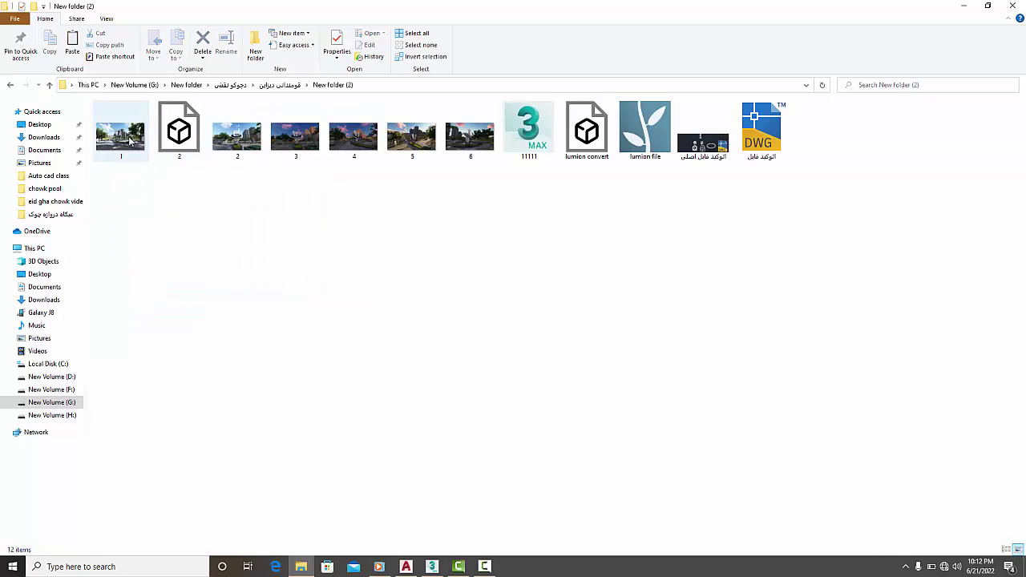
# Step: Open render image 1.jpg in the Photos viewer
pyautogui.click(131, 140)
pyautogui.rightClick(130, 138)
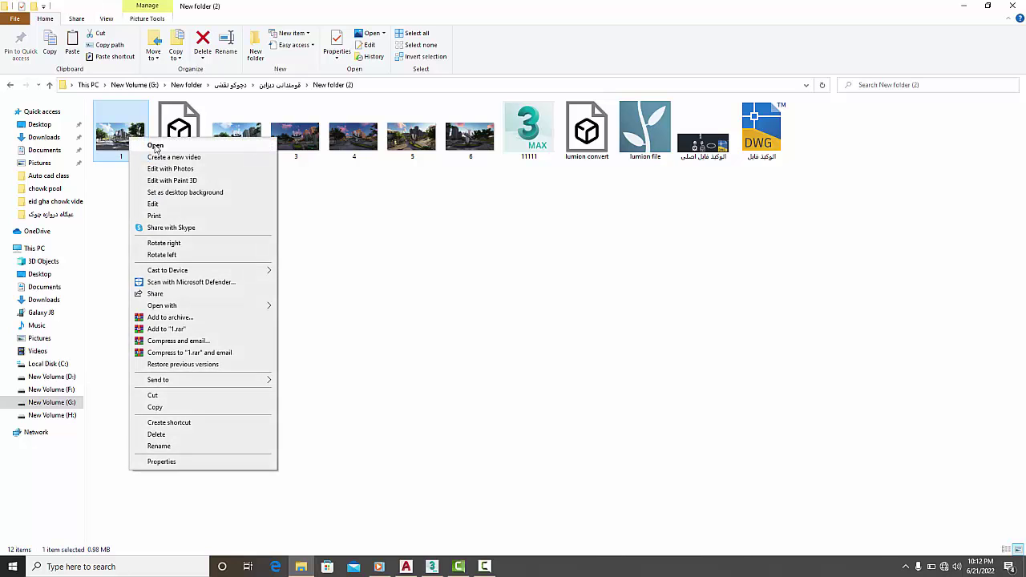
pyautogui.click(155, 145)
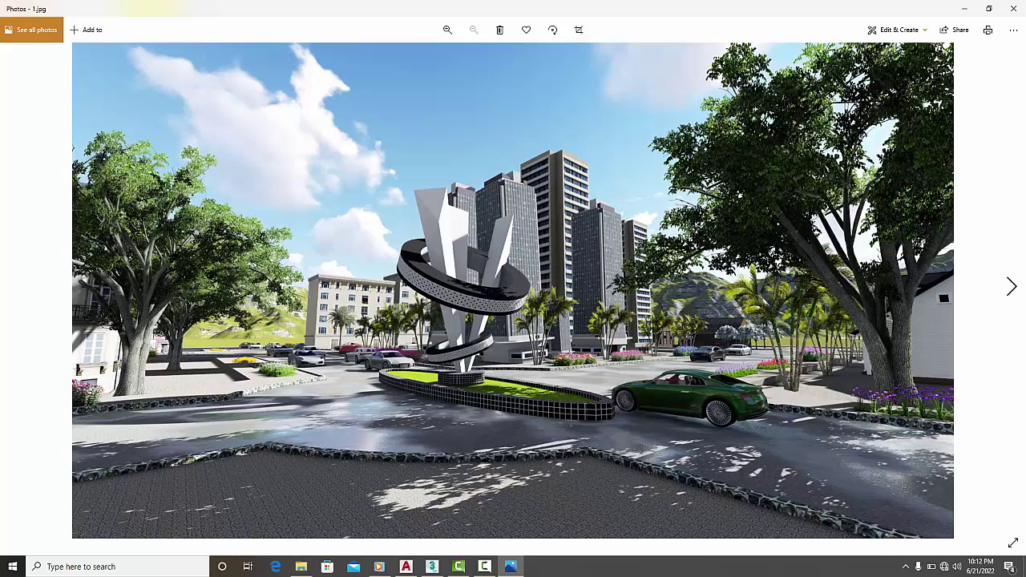
# Step: Page through renders 2.jpg to 6.jpg, step back to 5.jpg, then minimize Photos
pyautogui.click(1013, 289)
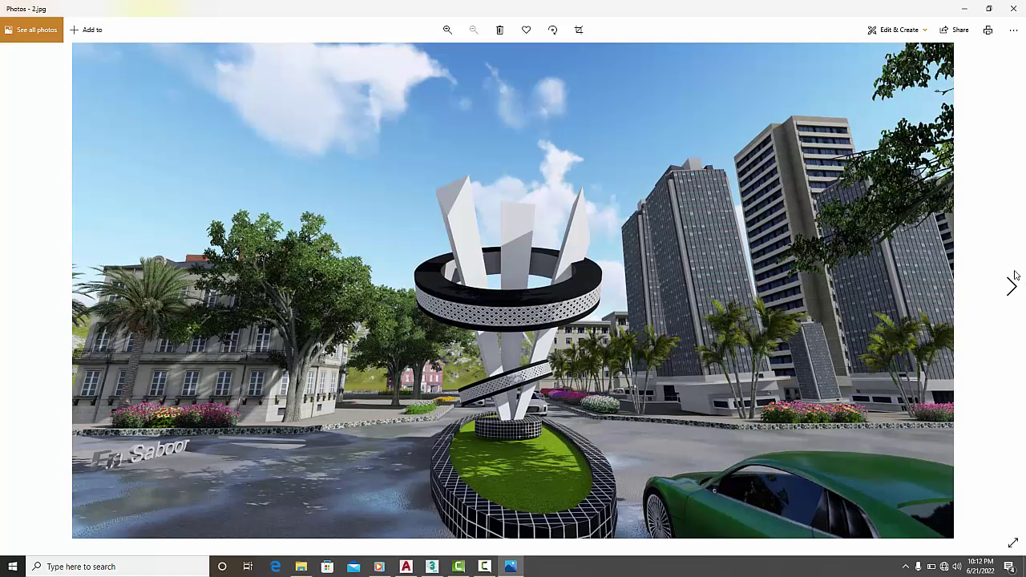
pyautogui.click(1011, 287)
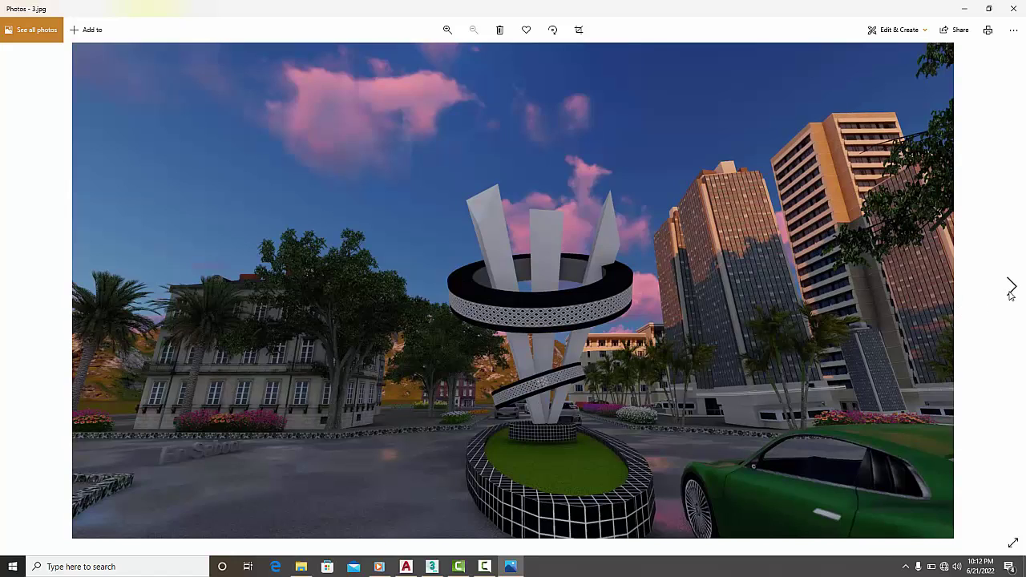
pyautogui.click(1011, 288)
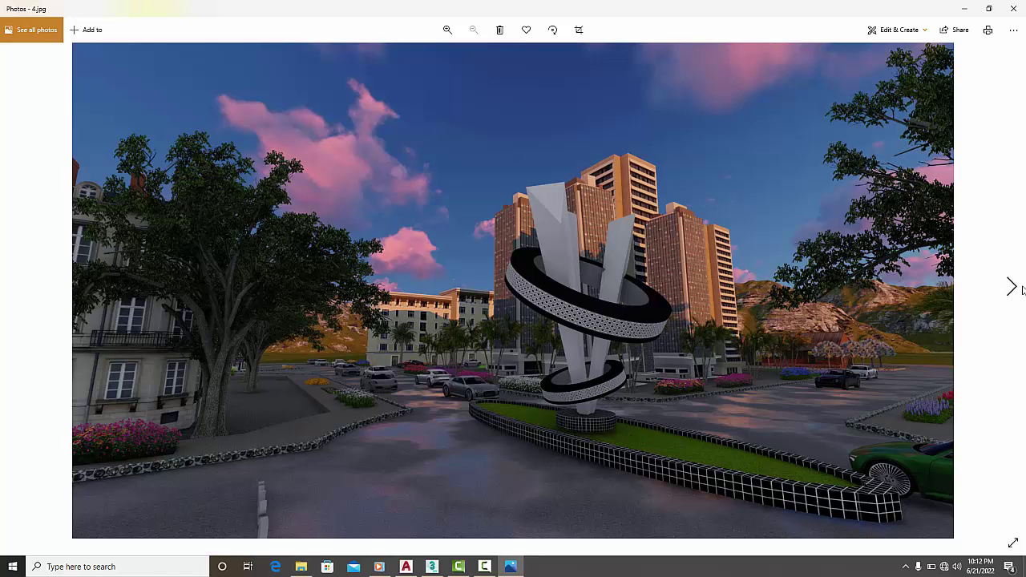
pyautogui.click(1013, 288)
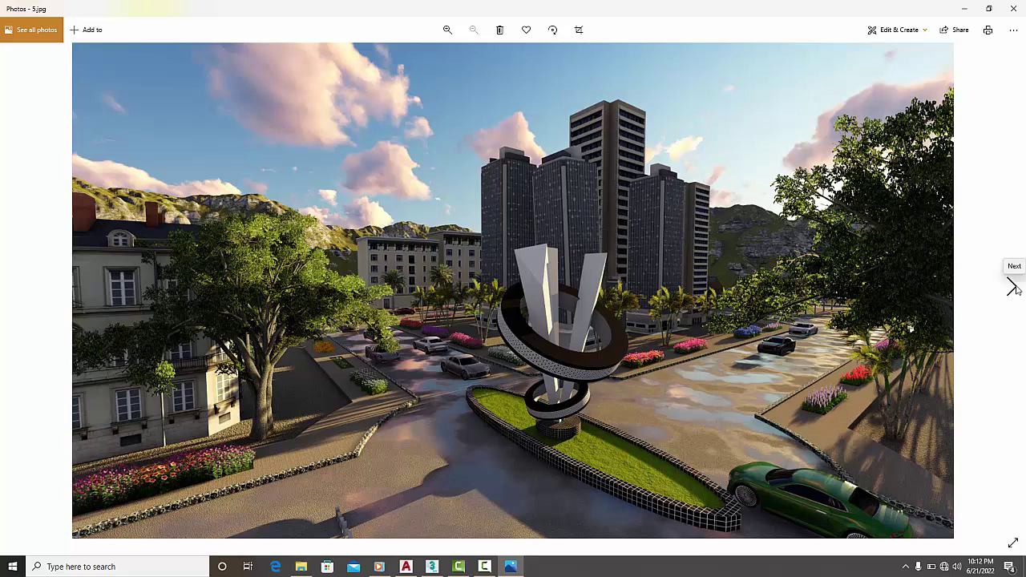
pyautogui.click(1013, 288)
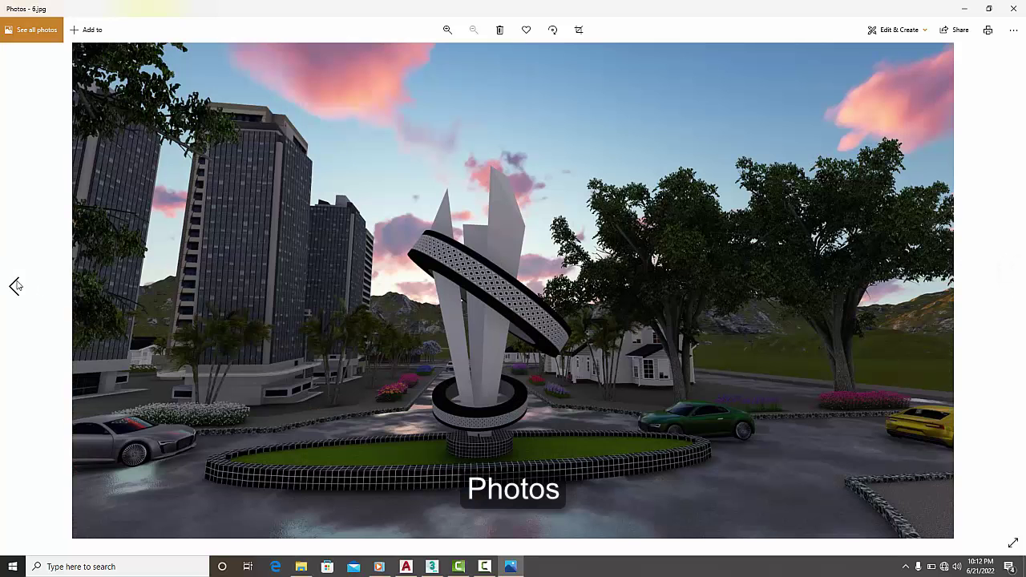
pyautogui.click(15, 286)
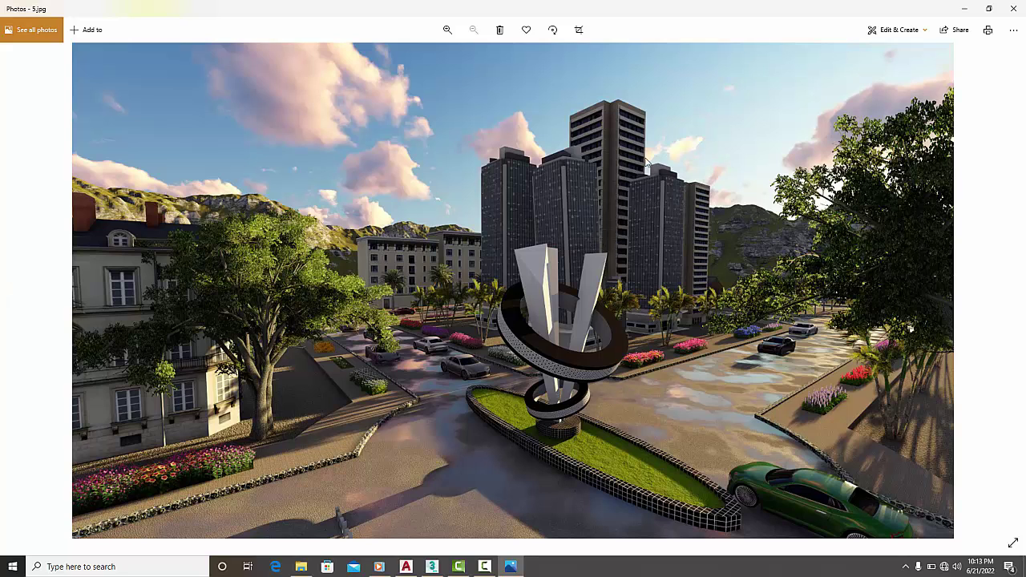
pyautogui.click(966, 7)
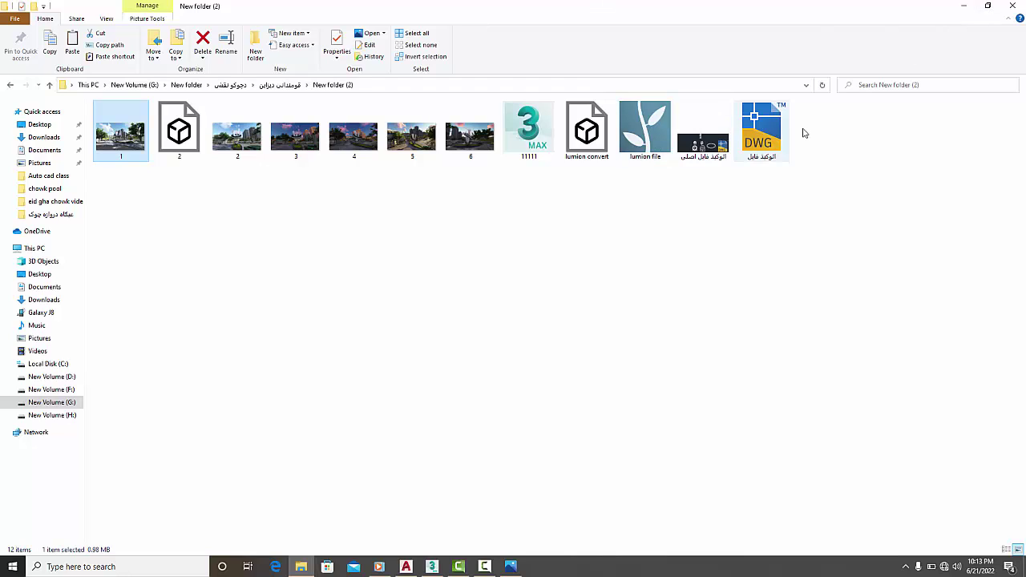
# Step: Minimize File Explorer, refresh the desktop, and open fdfdfdf.dwg in AutoCAD
pyautogui.click(966, 7)
pyautogui.rightClick(371, 126)
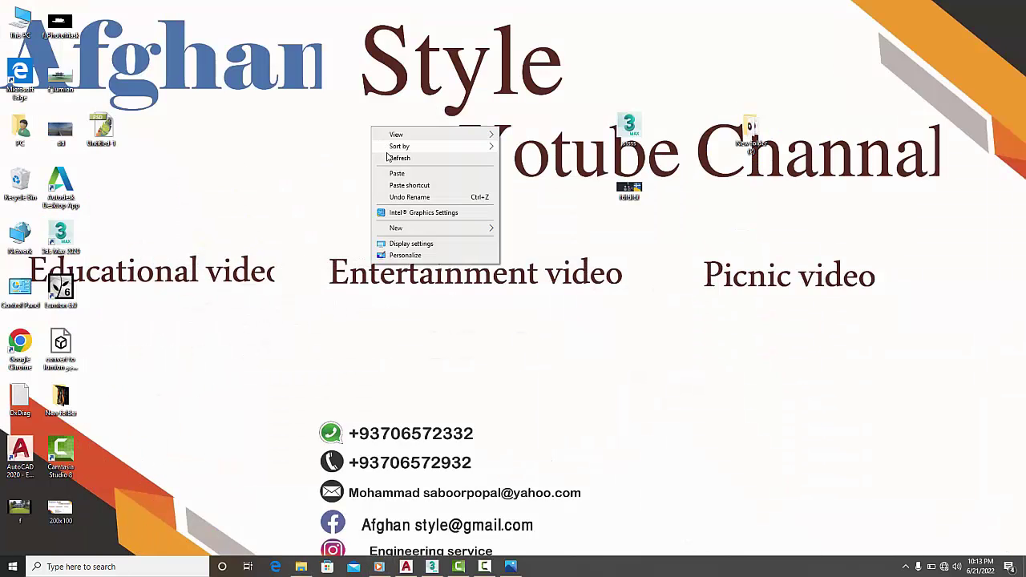
pyautogui.click(391, 159)
pyautogui.rightClick(359, 116)
pyautogui.click(384, 143)
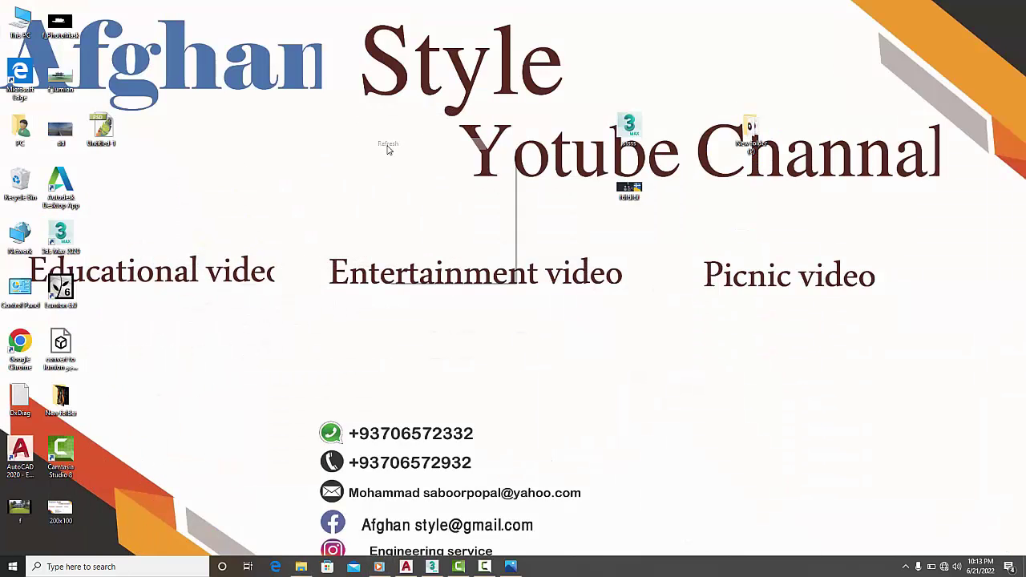
pyautogui.rightClick(387, 146)
pyautogui.click(410, 177)
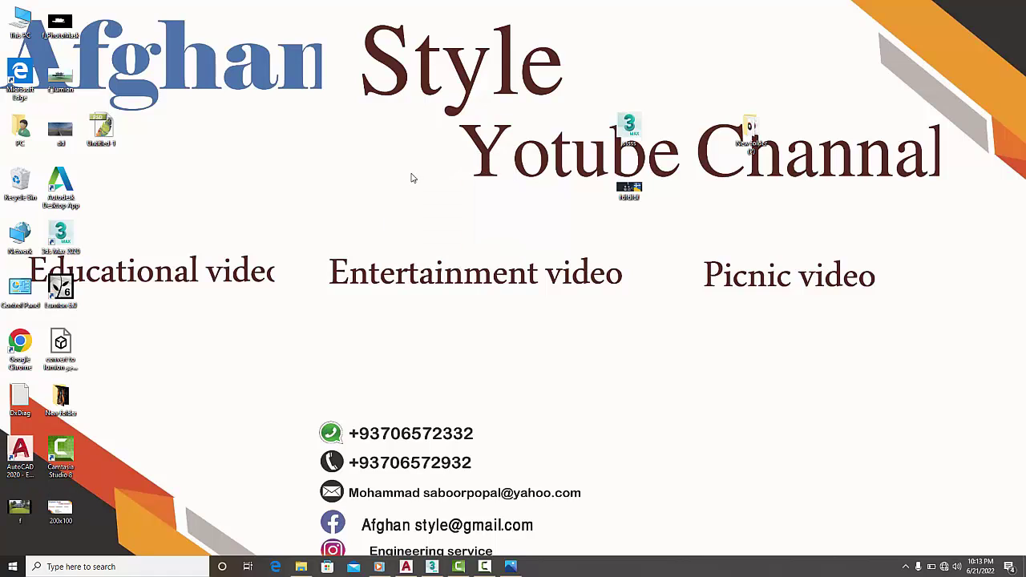
pyautogui.rightClick(411, 177)
pyautogui.click(430, 203)
pyautogui.rightClick(422, 198)
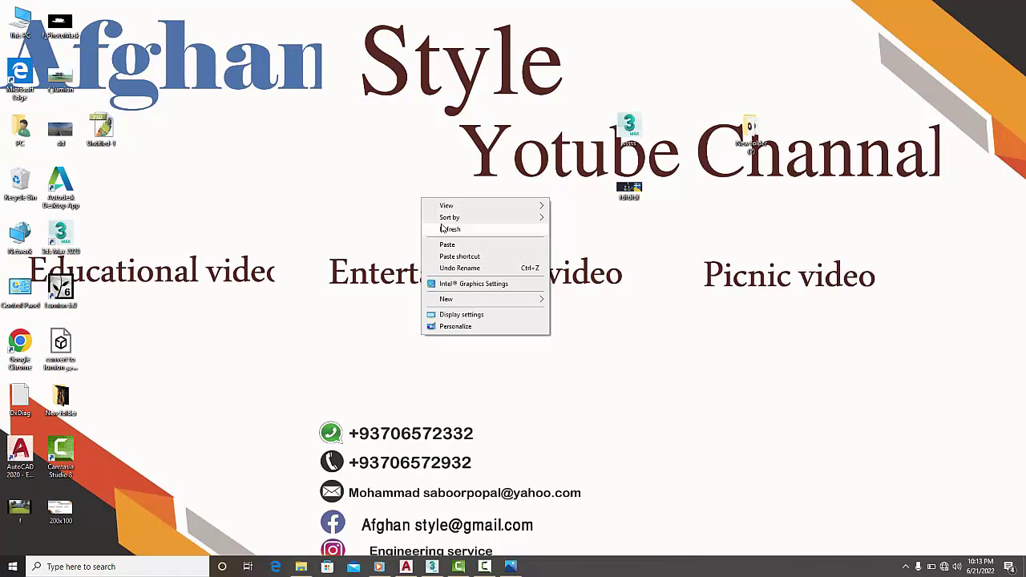
pyautogui.click(442, 228)
pyautogui.doubleClick(631, 194)
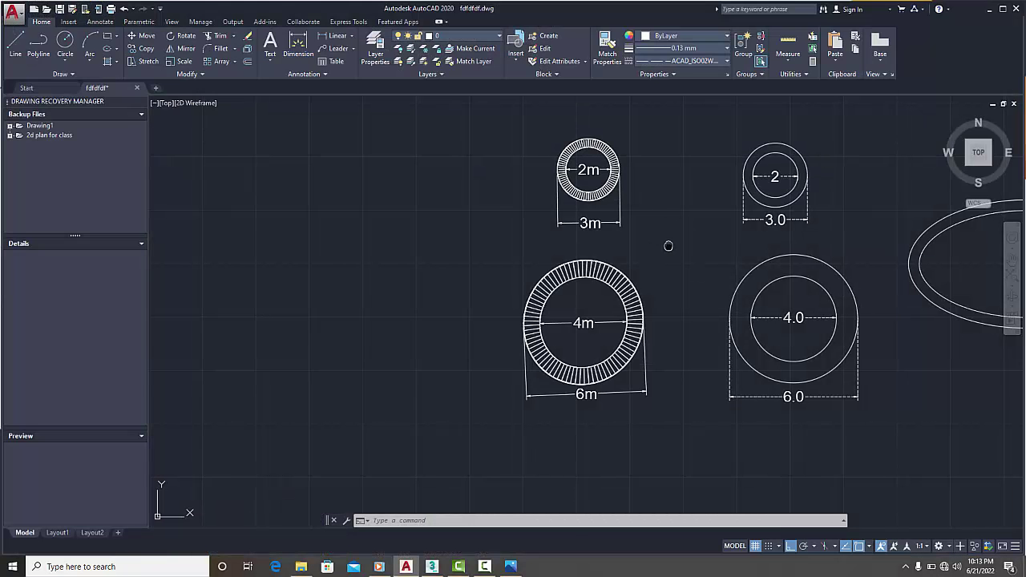
# Step: Pan and zoom until the four rings, the double ellipse and the spire outline are all visible
pyautogui.moveTo(668, 245)
pyautogui.mouseDown(button='middle')
pyautogui.moveTo(385, 222)
pyautogui.moveTo(437, 300)
pyautogui.mouseUp(button='middle')
pyautogui.scroll(-4, 393, 227)
pyautogui.scroll(2, 453, 256)
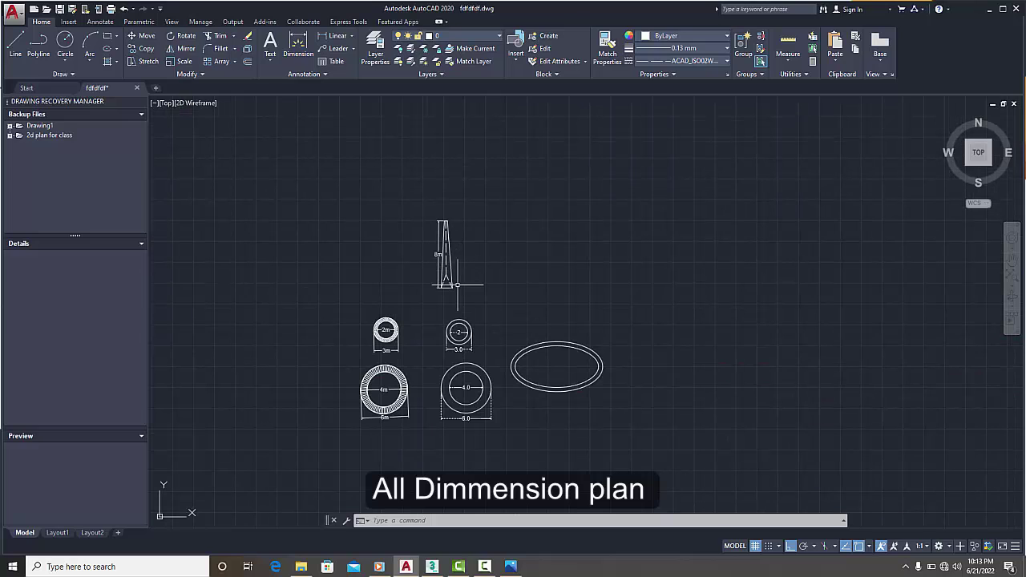
pyautogui.scroll(3, 460, 303)
pyautogui.scroll(4, 497, 239)
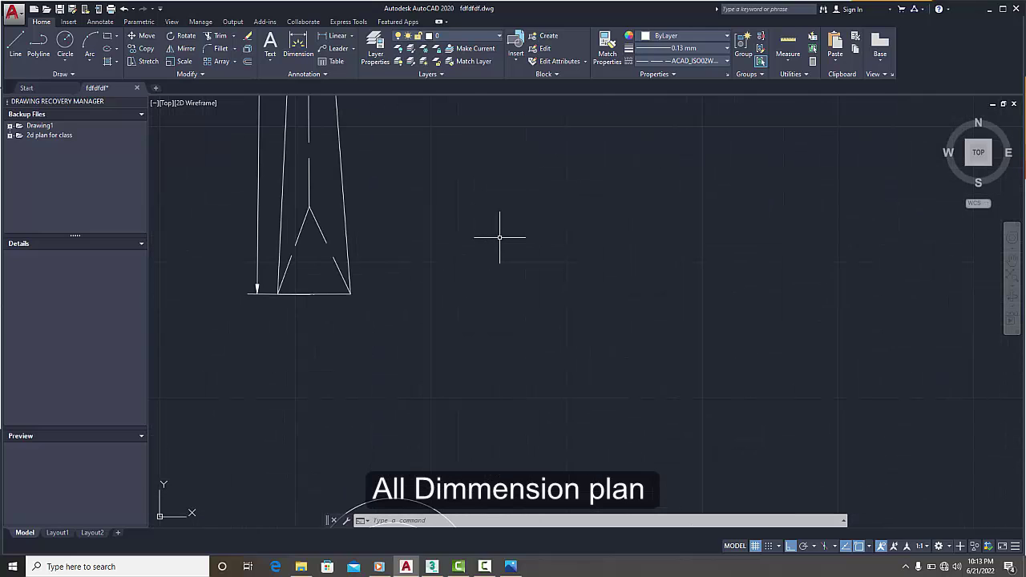
pyautogui.scroll(-4, 500, 236)
pyautogui.moveTo(502, 230); pyautogui.dragTo(519, 288, button='middle')
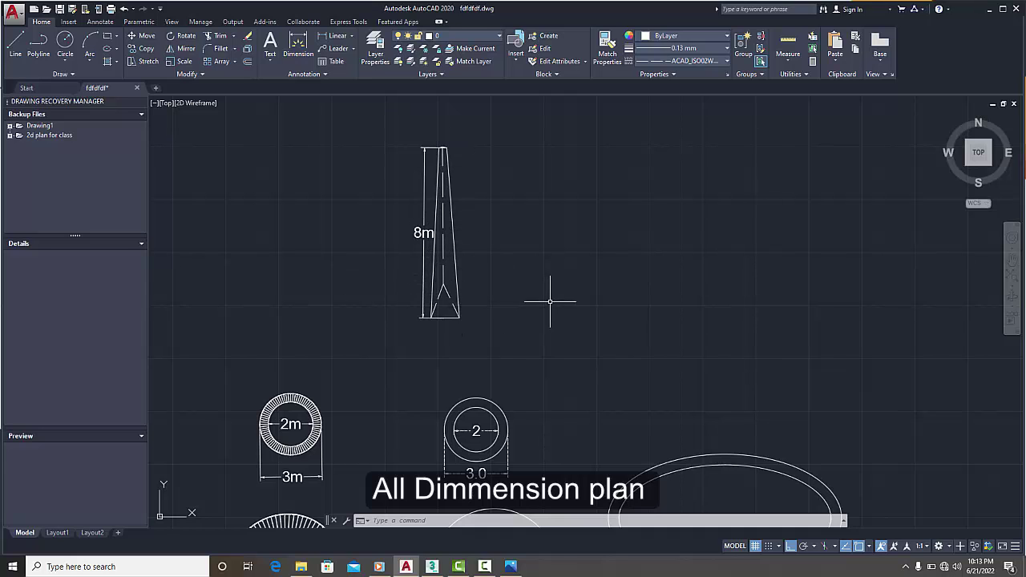
pyautogui.moveTo(549, 297); pyautogui.dragTo(585, 160, button='middle')
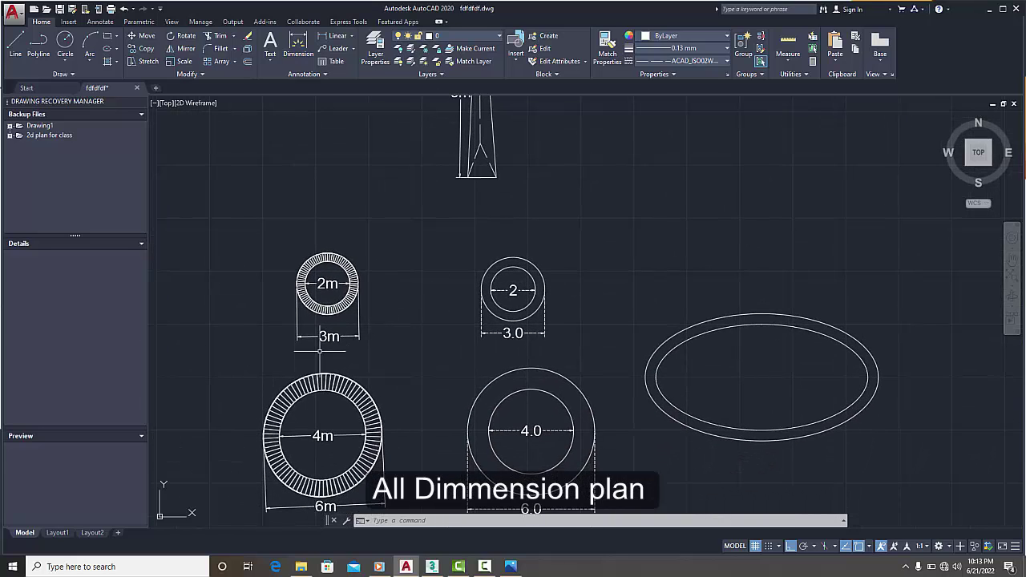
pyautogui.scroll(2, 307, 331)
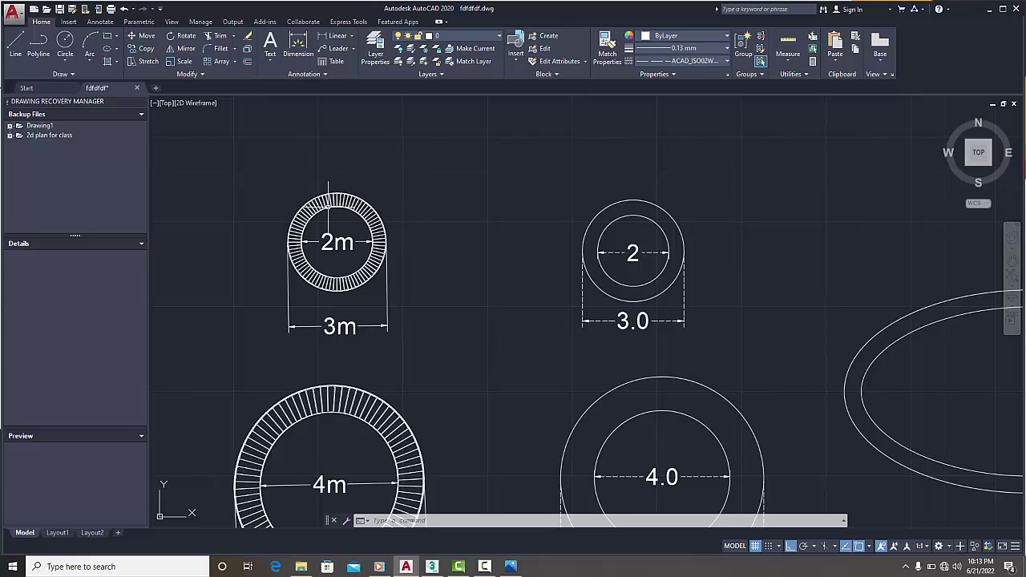
pyautogui.moveTo(348, 304); pyautogui.dragTo(372, 146, button='middle')
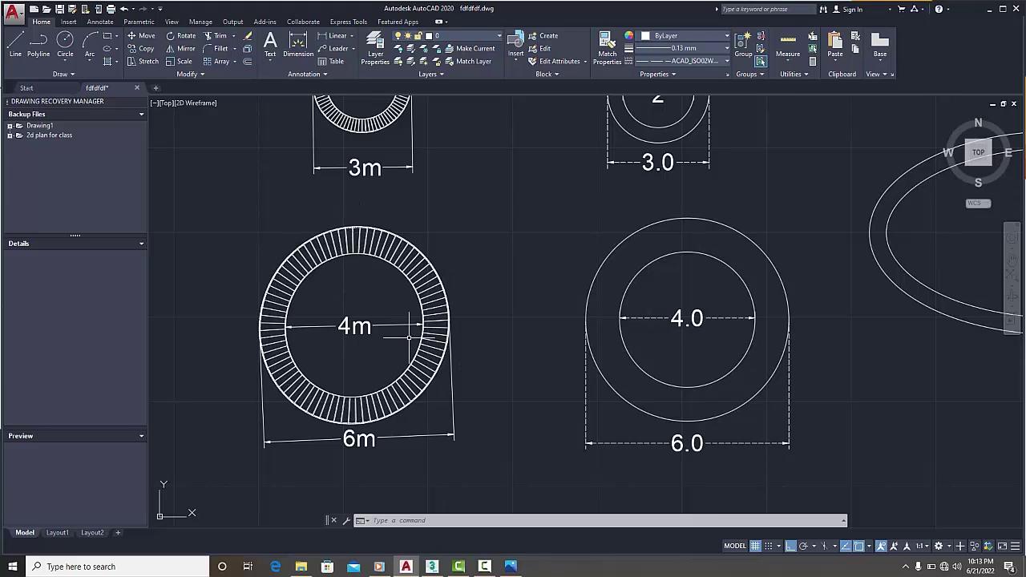
pyautogui.moveTo(696, 369); pyautogui.dragTo(611, 372, button='middle')
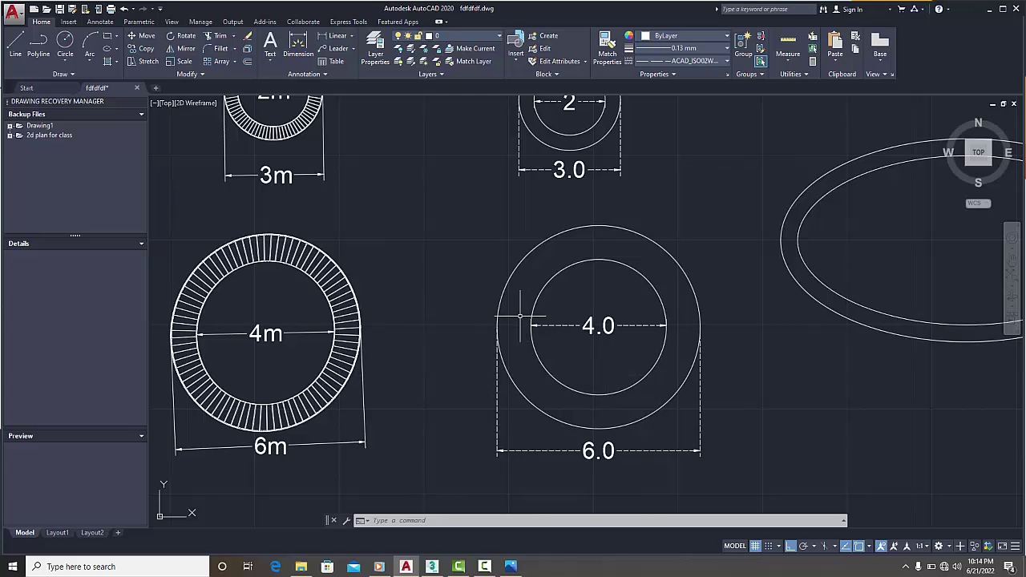
pyautogui.scroll(-2, 632, 369)
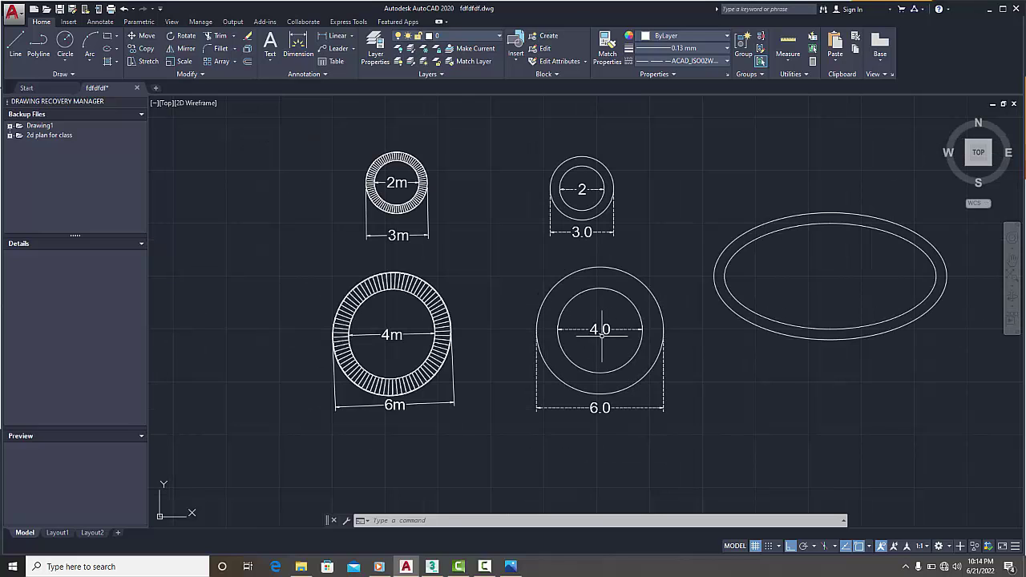
pyautogui.moveTo(734, 291); pyautogui.dragTo(566, 291, button='middle')
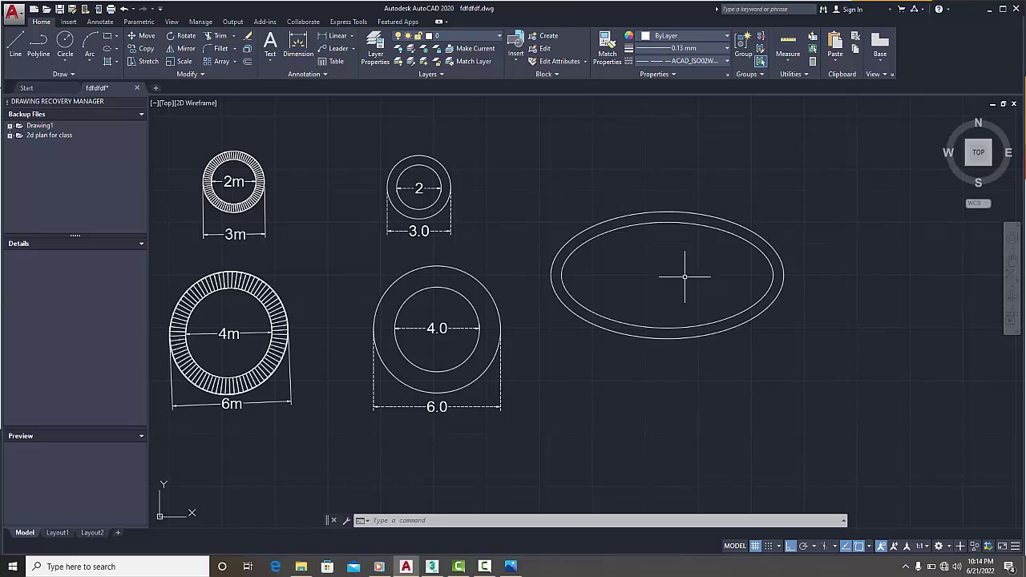
# Step: Place a first ellipse dimension, undo the wrong 0.0 result, and turn Ortho off
pyautogui.click(561, 275)
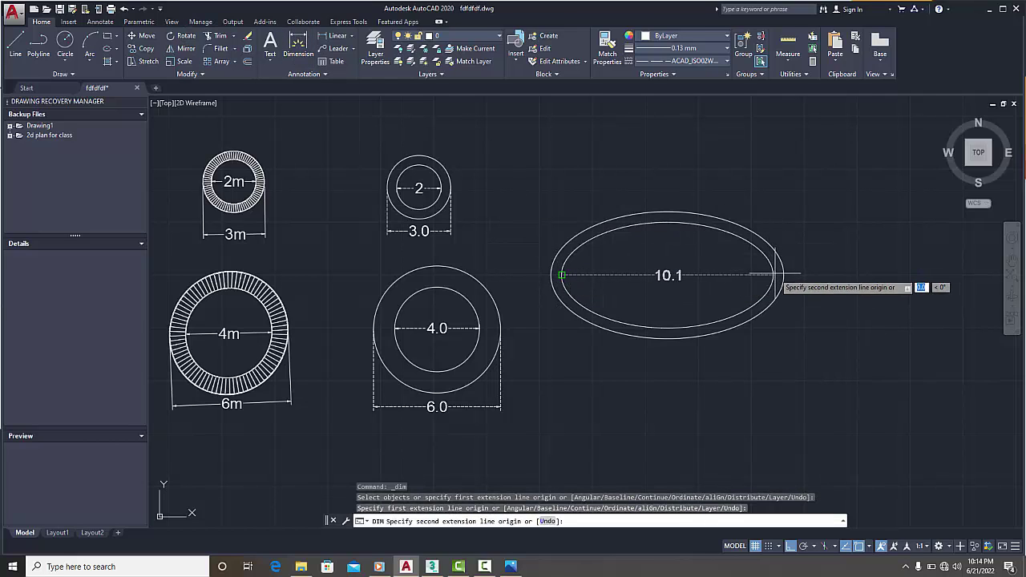
pyautogui.click(774, 275)
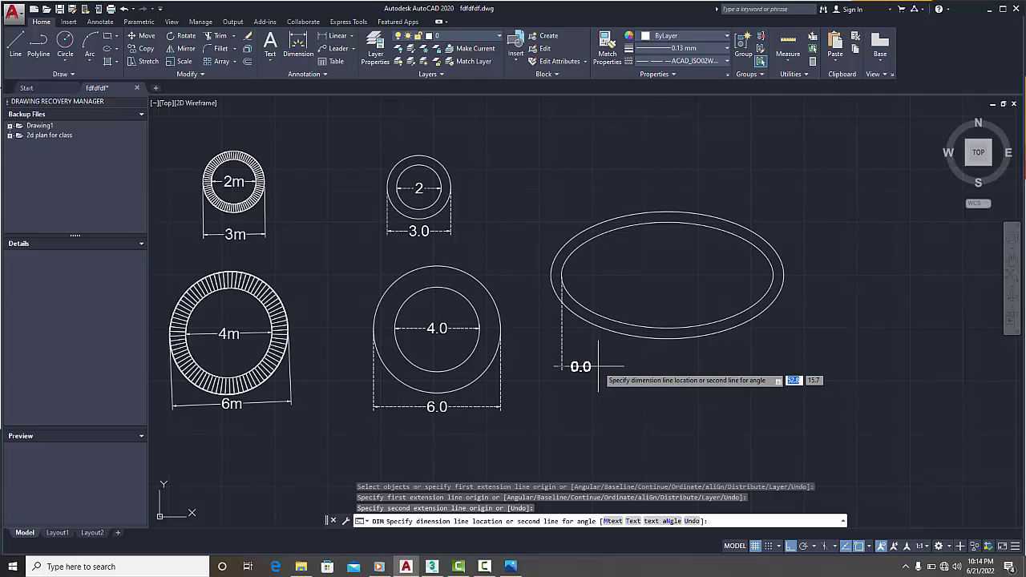
pyautogui.click(598, 368)
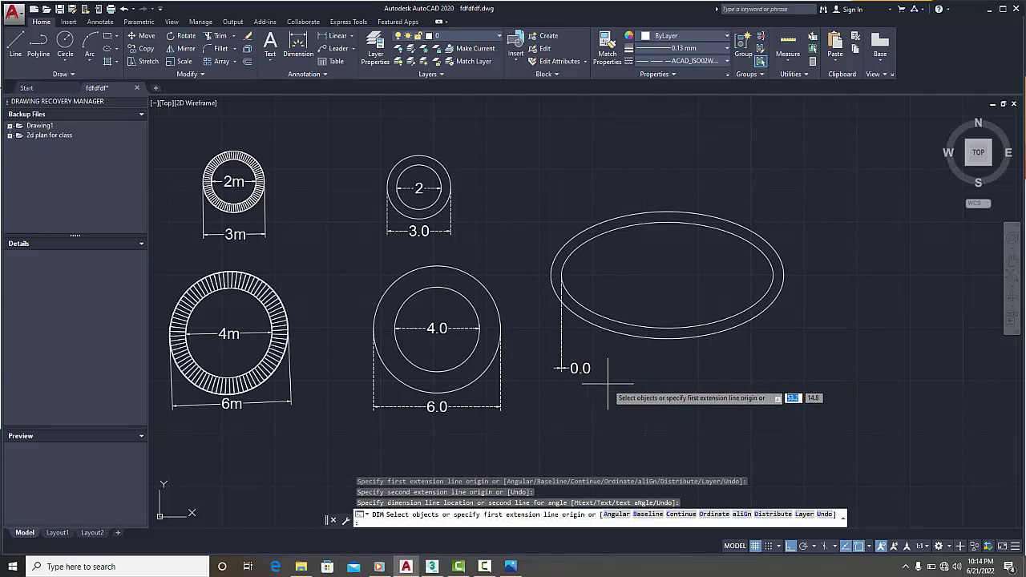
pyautogui.hotkey('ctrl', 'z')
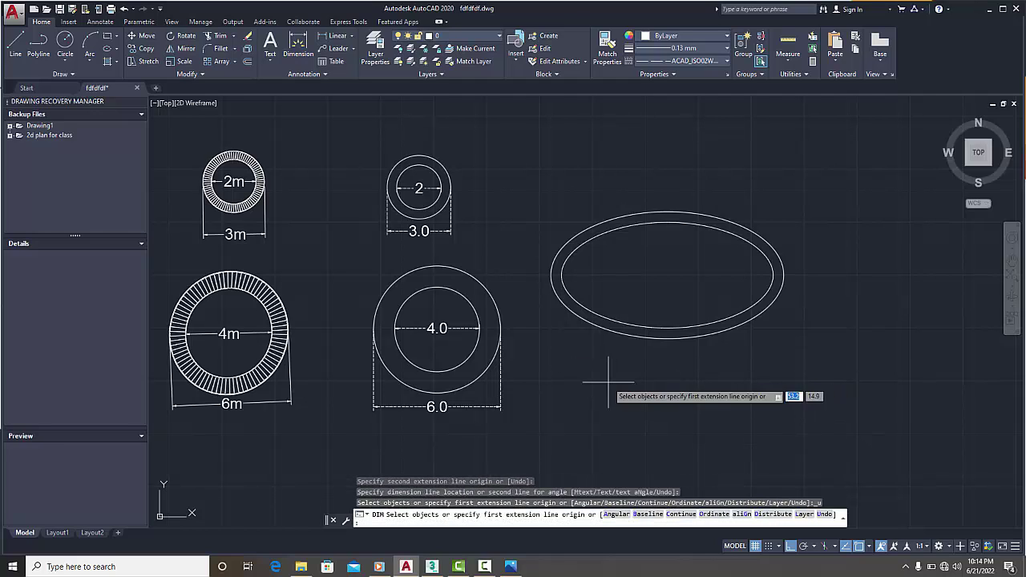
pyautogui.press('Escape')
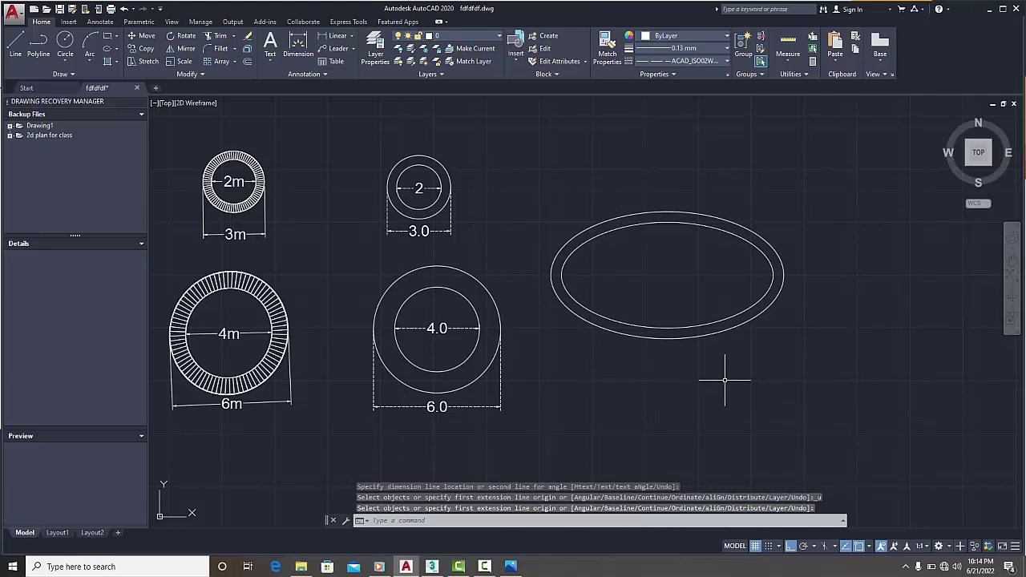
pyautogui.press('F8')
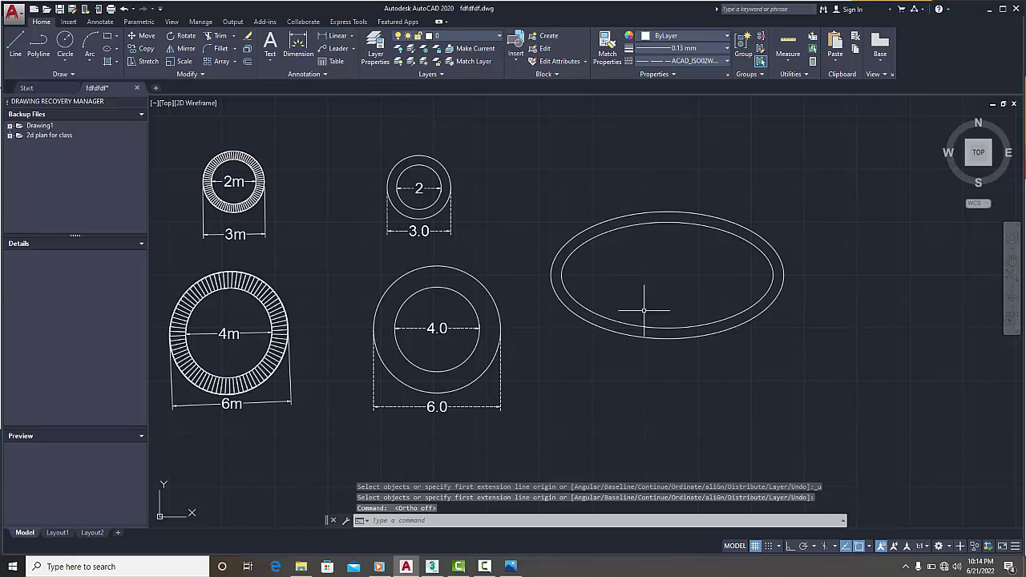
# Step: Try dimensioning the ellipse again, then abandon the 0.0 result
pyautogui.click(298, 44)
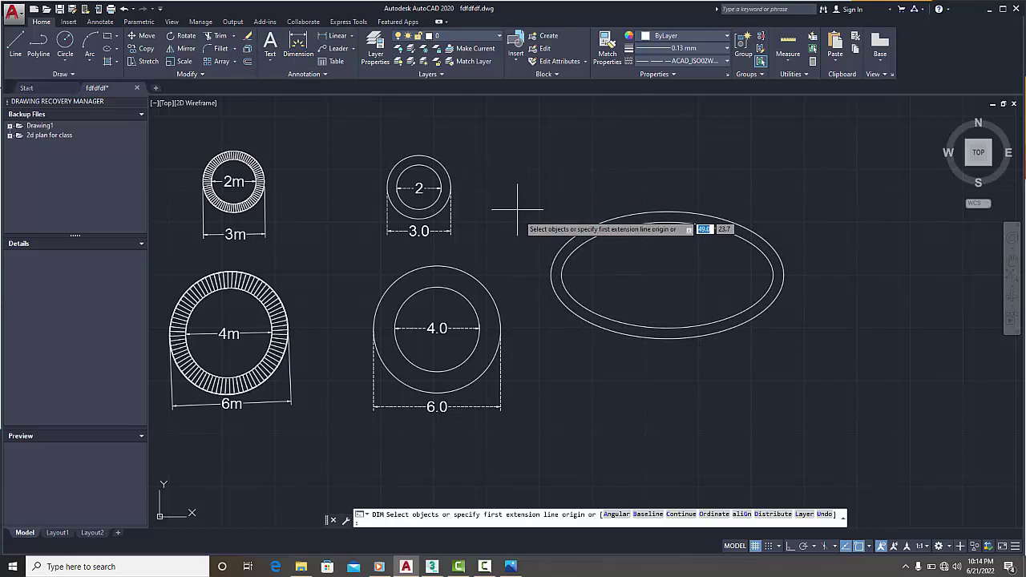
pyautogui.click(559, 276)
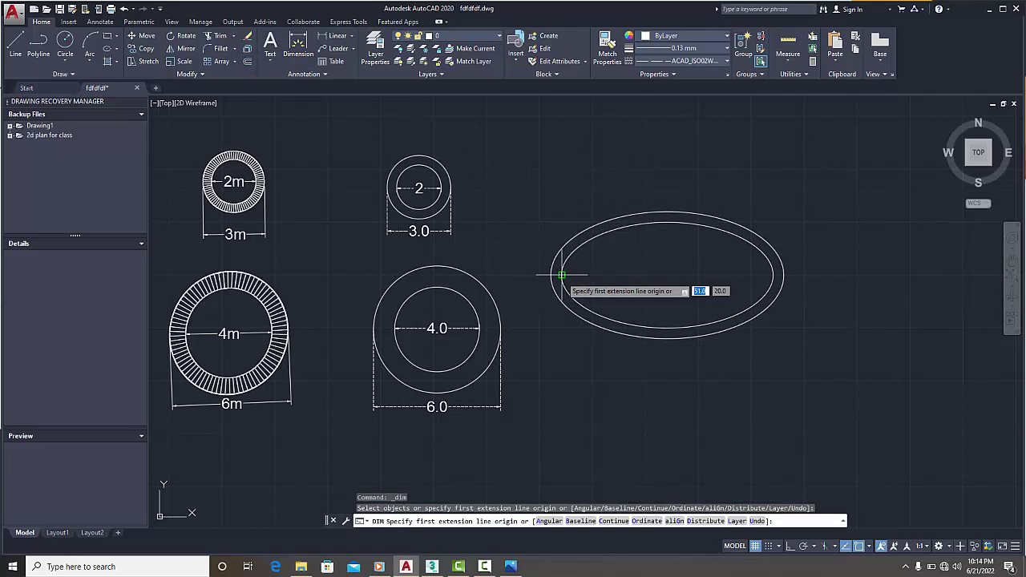
pyautogui.click(783, 276)
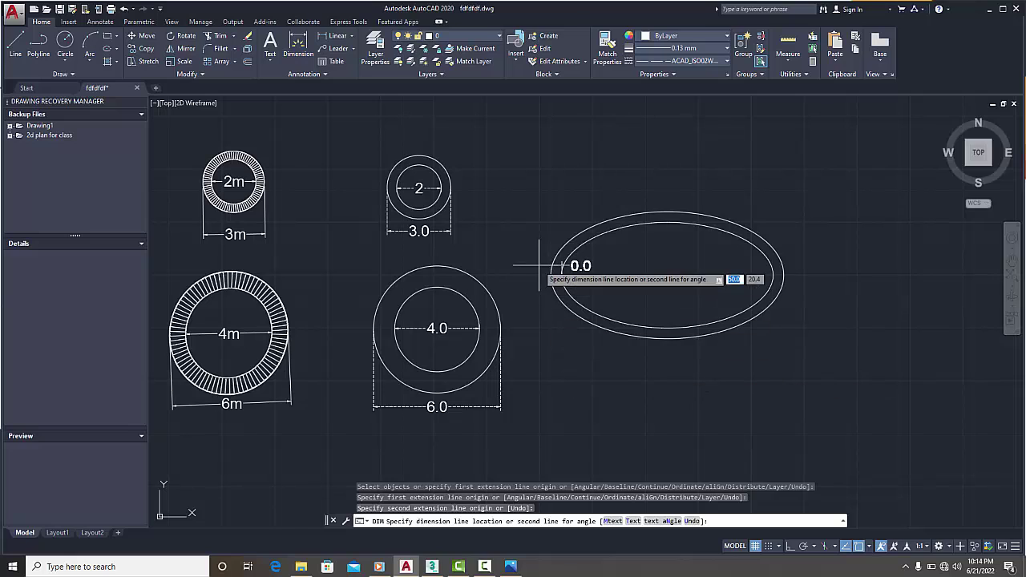
pyautogui.press('Escape')
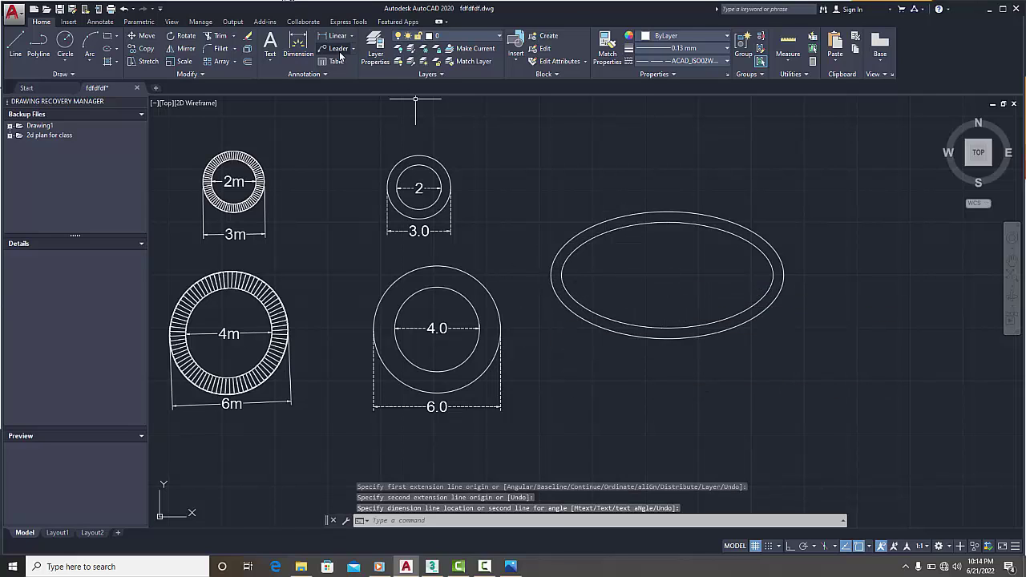
# Step: Add a 10.0 linear dimension between the ellipse's left and right quadrants, placed below it
pyautogui.click(332, 35)
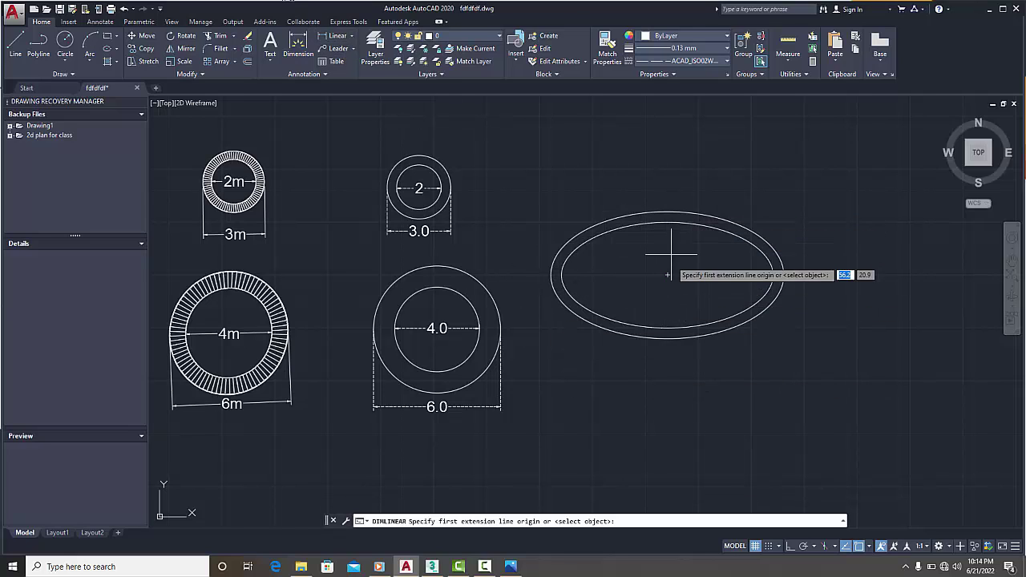
pyautogui.click(562, 275)
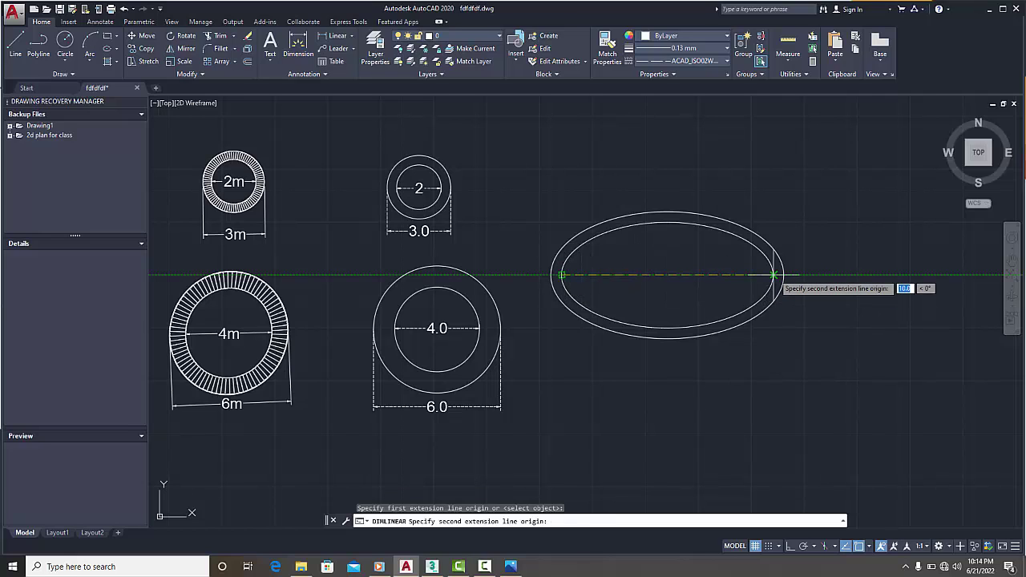
pyautogui.click(773, 275)
pyautogui.click(750, 357)
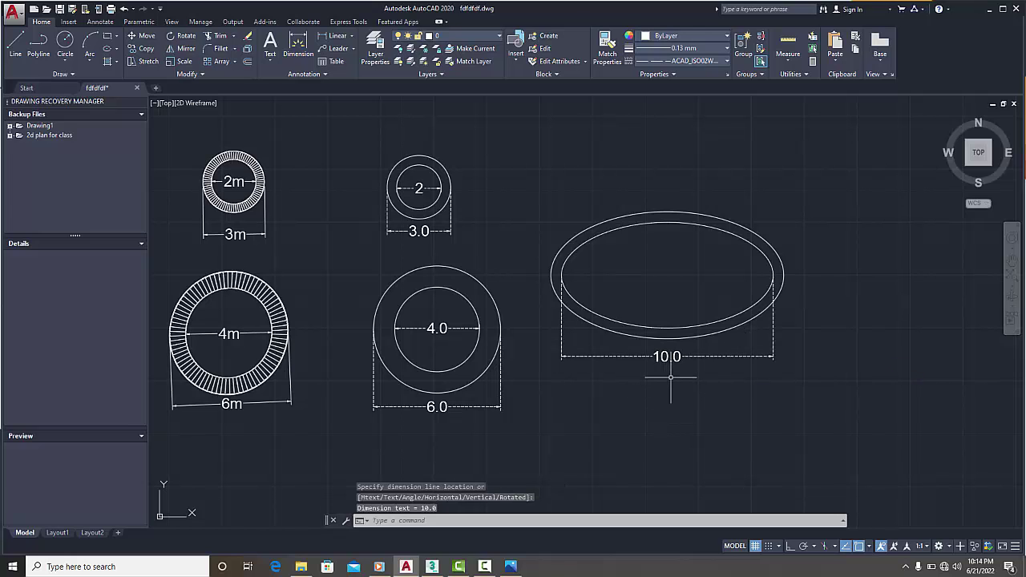
pyautogui.scroll(-4, 329, 258)
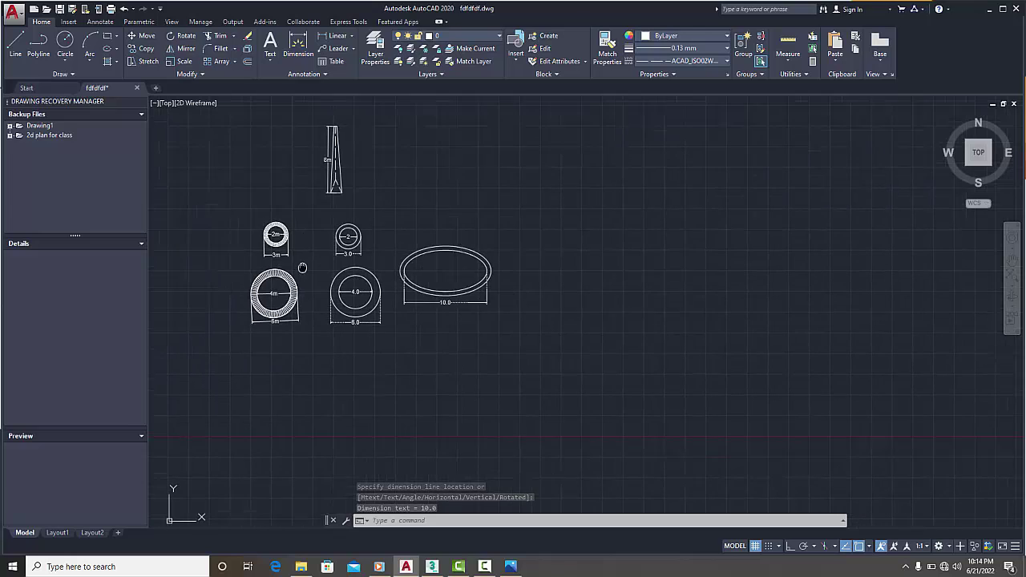
pyautogui.scroll(2, 455, 233)
pyautogui.scroll(1, 455, 233)
# Step: Zoom and pan over the small rings, then minimize the AutoCAD window
pyautogui.scroll(1, 458, 229)
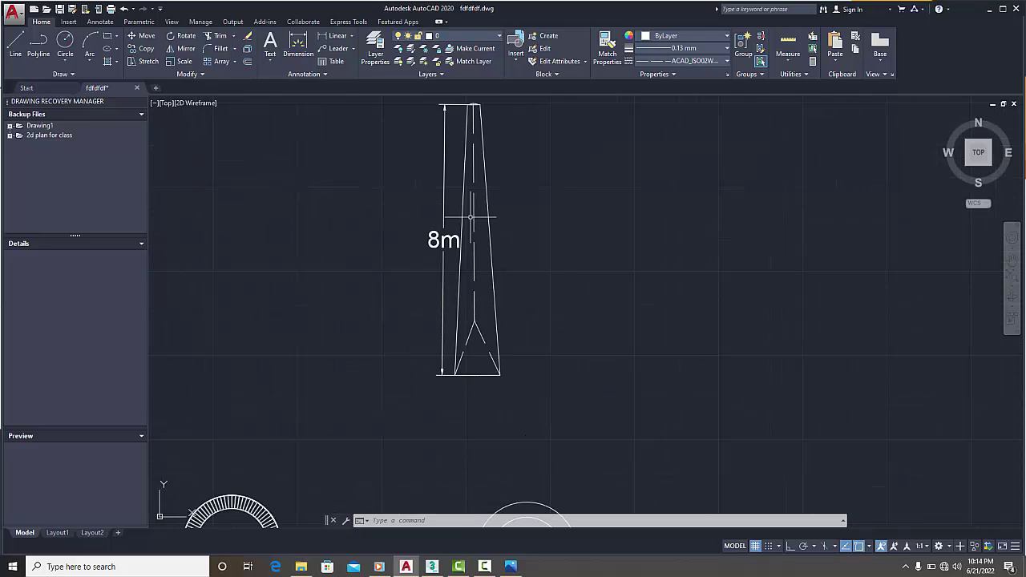
pyautogui.scroll(-1, 448, 236)
pyautogui.scroll(-1, 461, 233)
pyautogui.moveTo(380, 332); pyautogui.dragTo(383, 218, button='middle')
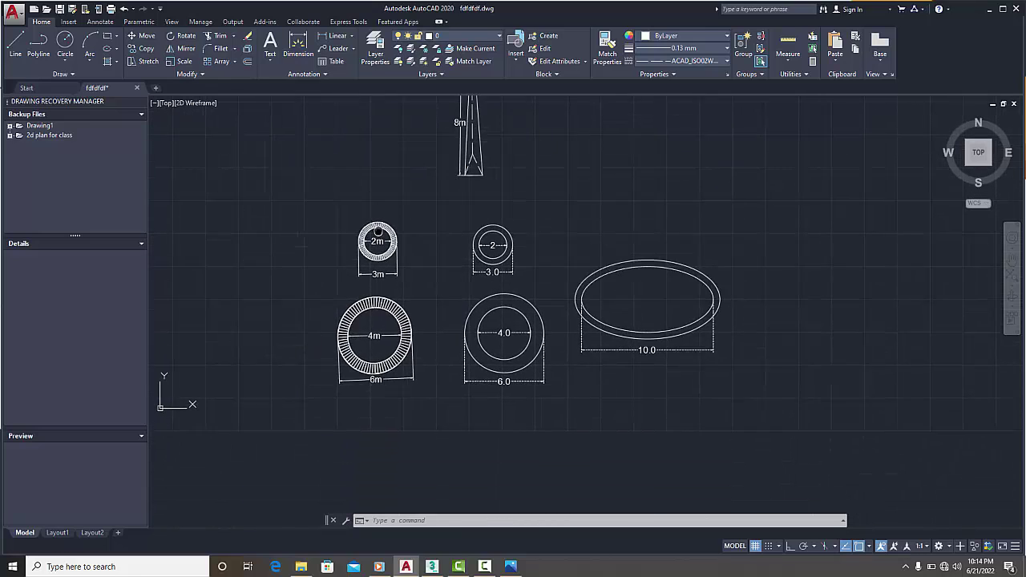
pyautogui.scroll(4, 369, 250)
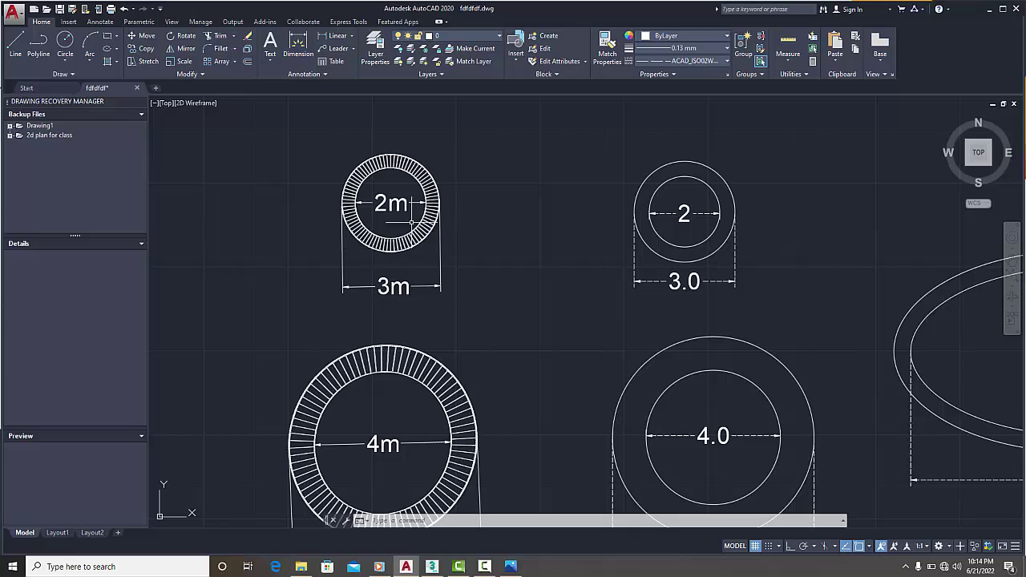
pyautogui.scroll(-2, 668, 299)
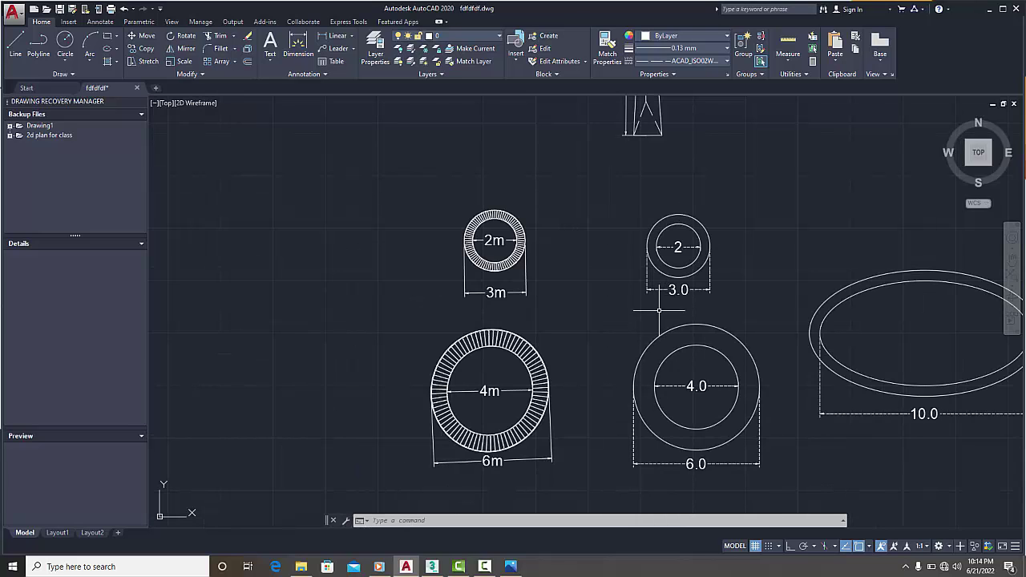
pyautogui.scroll(-1, 522, 238)
pyautogui.scroll(1, 656, 201)
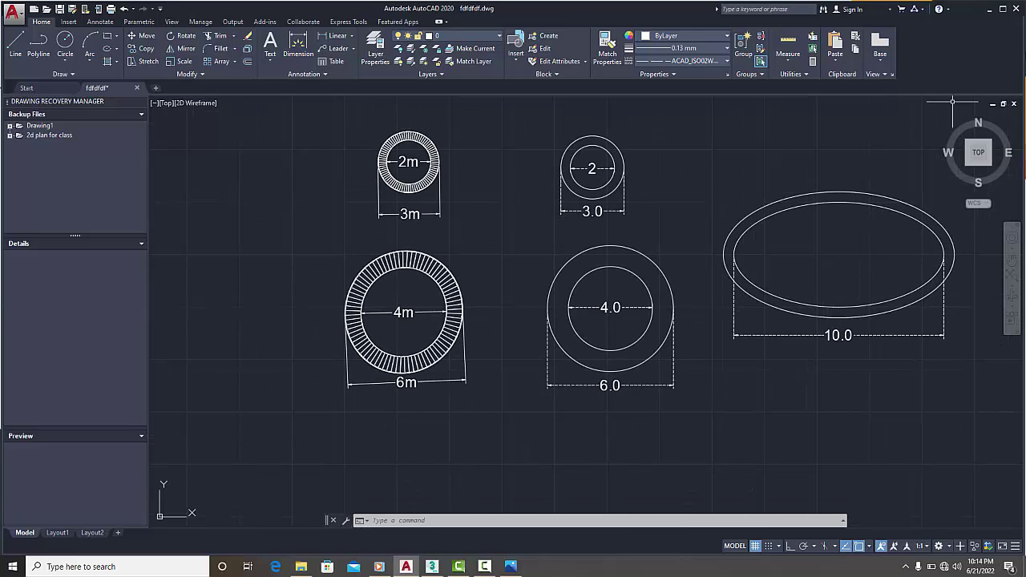
pyautogui.click(991, 9)
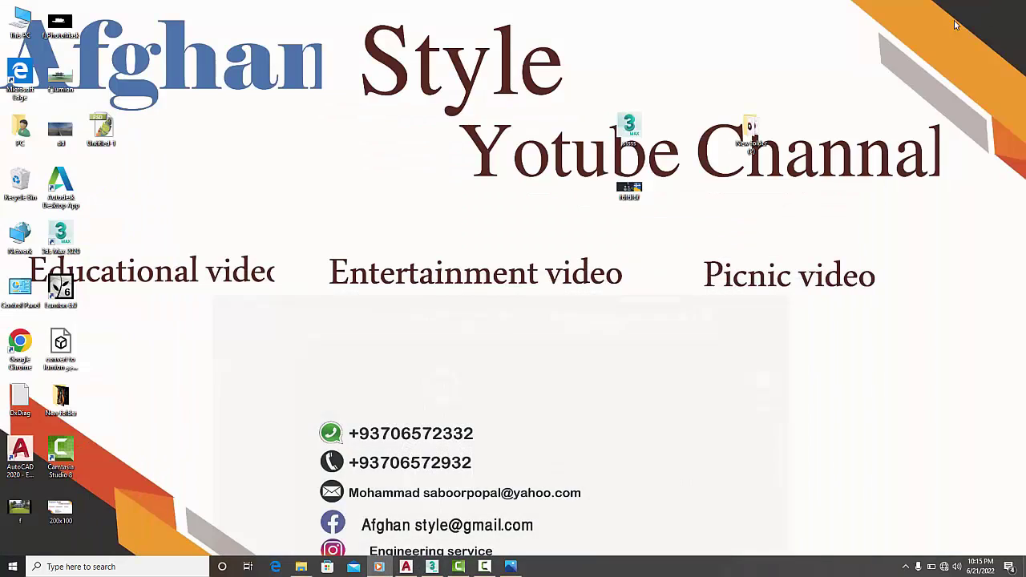
# Step: Bring up the empty ssssss.max scene in 3ds Max, zoom the viewport, then return to AutoCAD
pyautogui.click(631, 139)
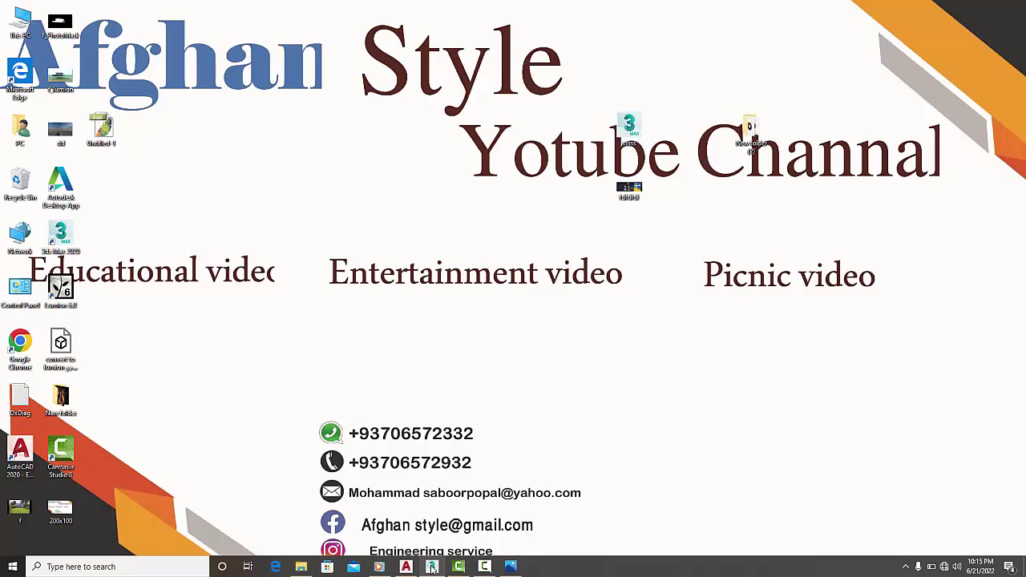
pyautogui.scroll(-2, 541, 307)
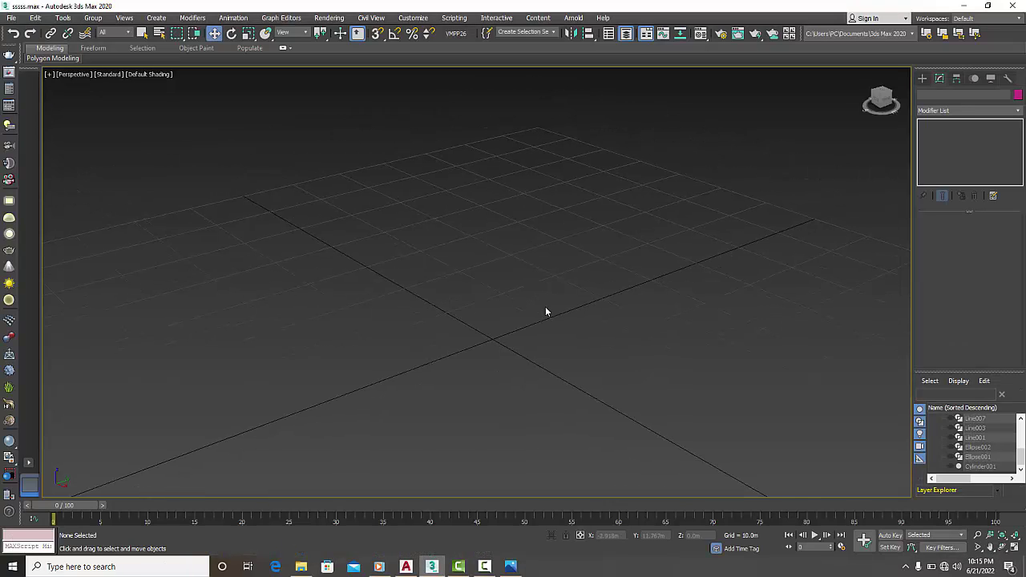
pyautogui.scroll(-2, 492, 257)
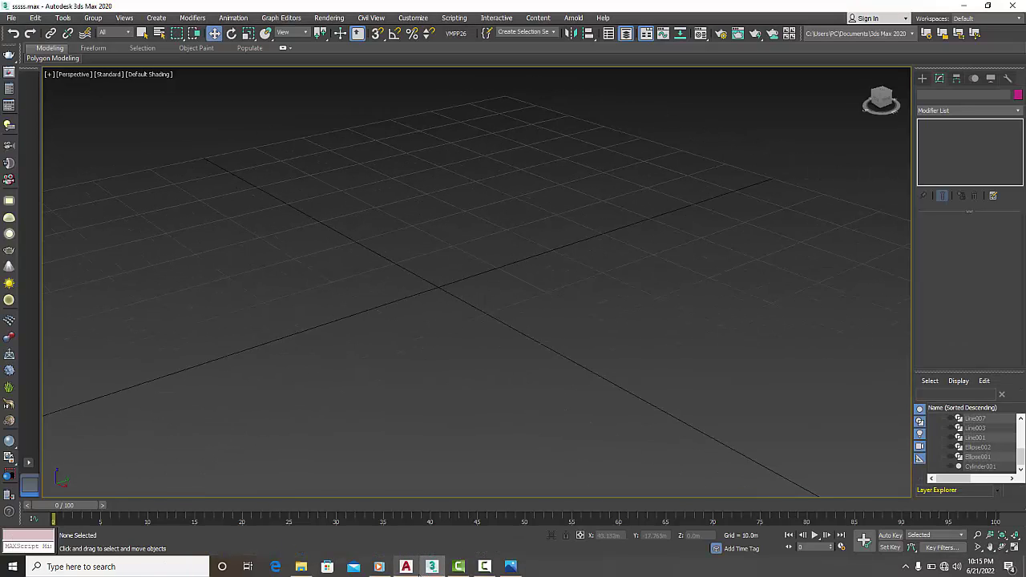
pyautogui.click(406, 567)
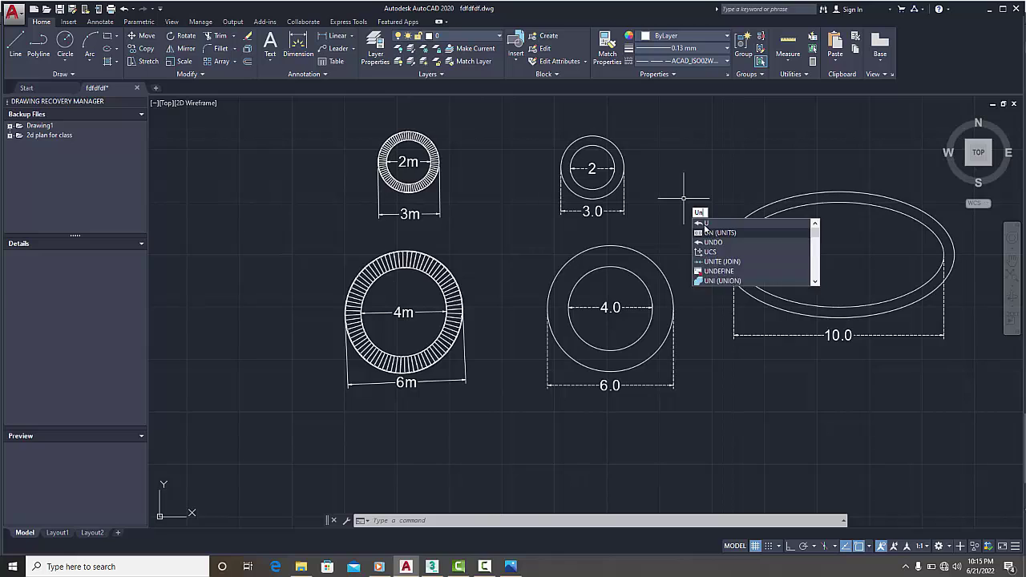
pyautogui.write('i')
pyautogui.press('Escape')
pyautogui.write('un')
pyautogui.press('Return')
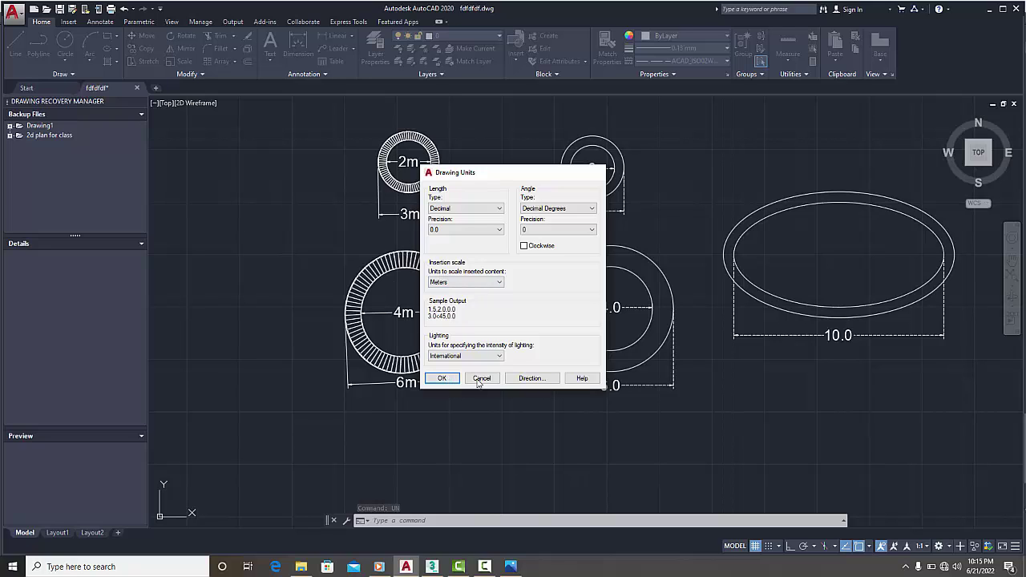
pyautogui.click(448, 378)
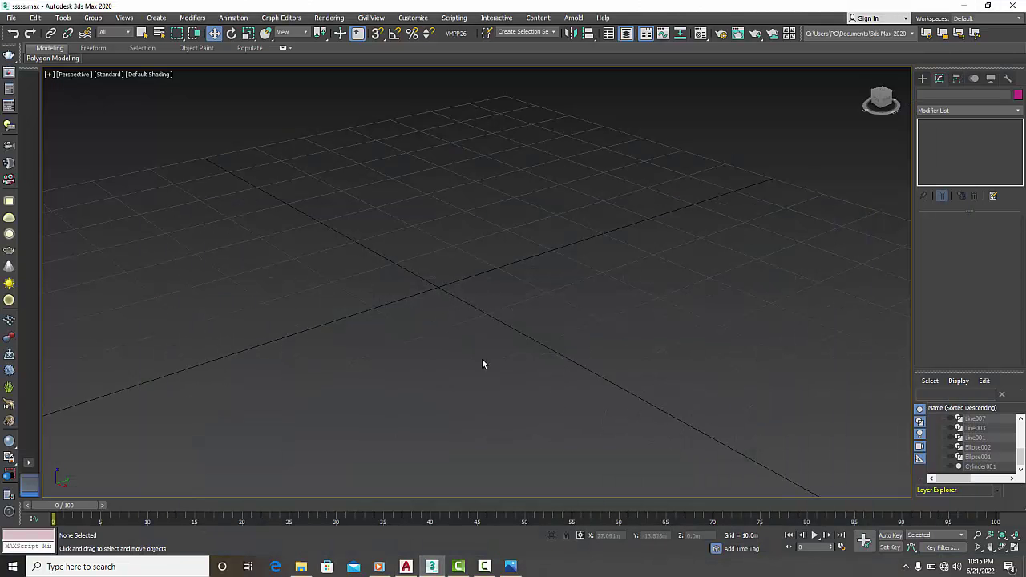
# Step: In Units Setup, confirm the system unit scale of 1 unit = 1.0 metre
pyautogui.click(413, 17)
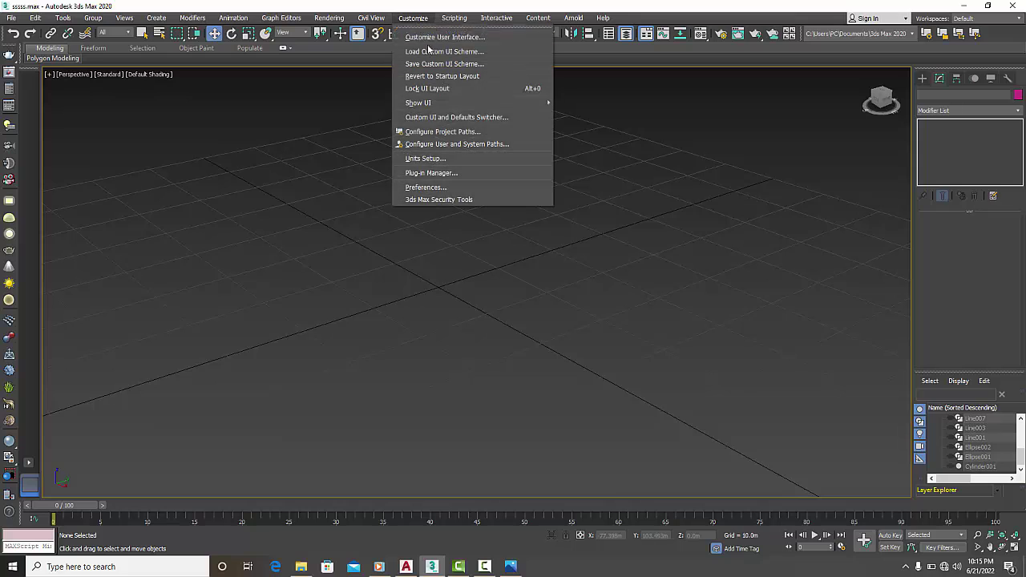
pyautogui.click(426, 157)
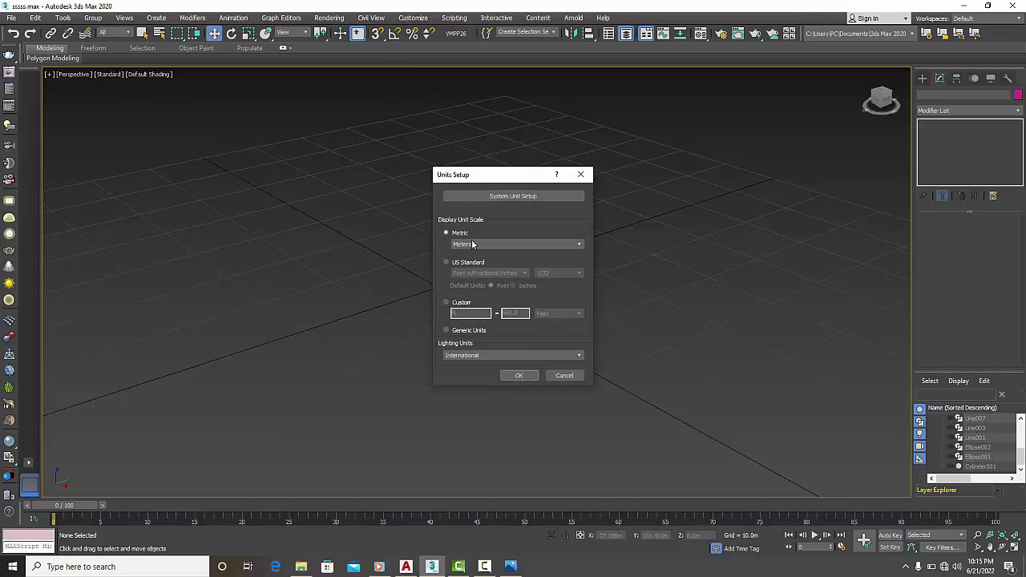
pyautogui.click(524, 197)
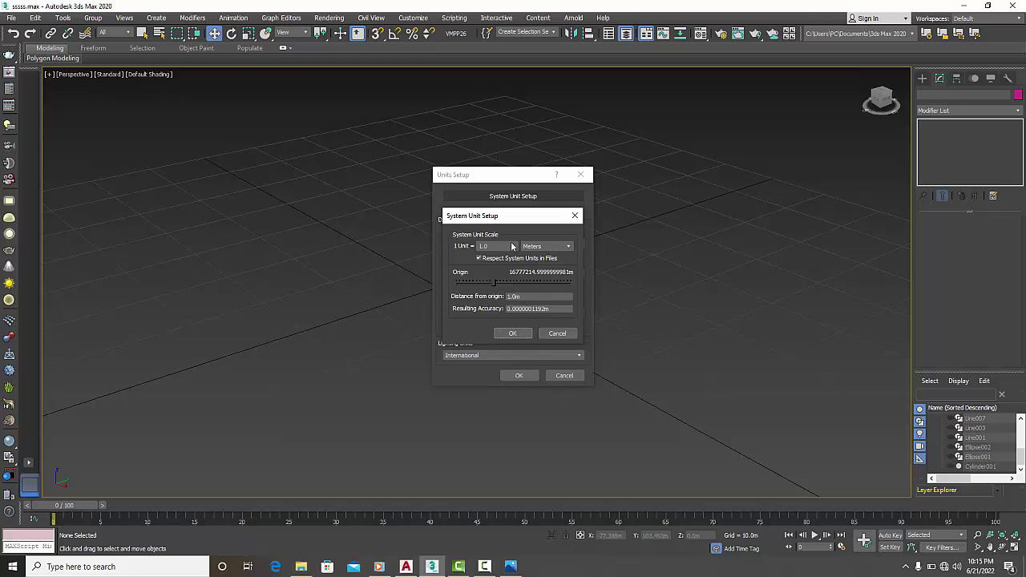
pyautogui.click(509, 335)
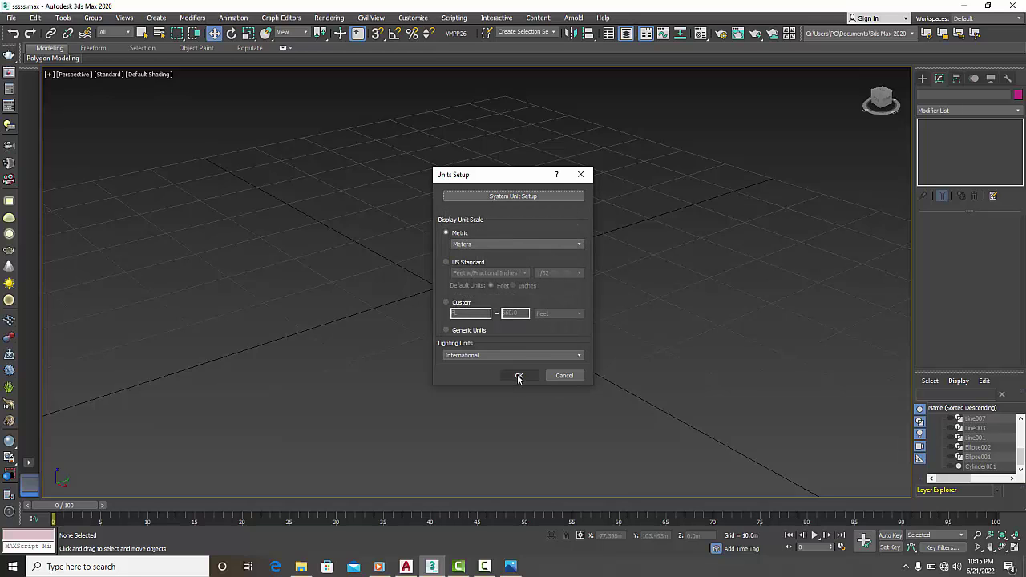
pyautogui.click(518, 377)
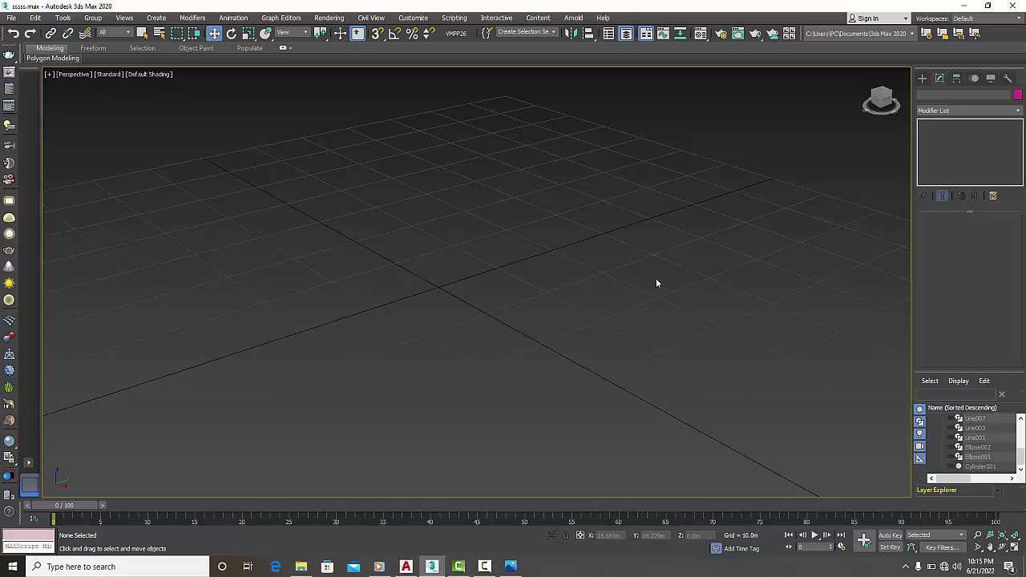
# Step: Minimize 3ds Max and launch a second 3ds Max session from the desktop icon
pyautogui.moveTo(575, 270); pyautogui.dragTo(565, 257, button='middle')
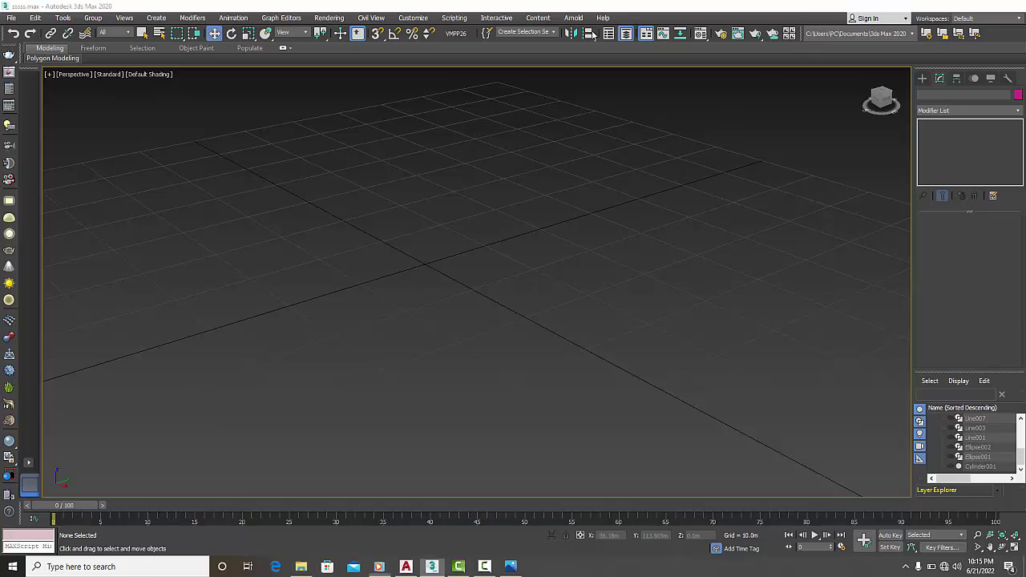
pyautogui.click(962, 6)
pyautogui.doubleClick(53, 239)
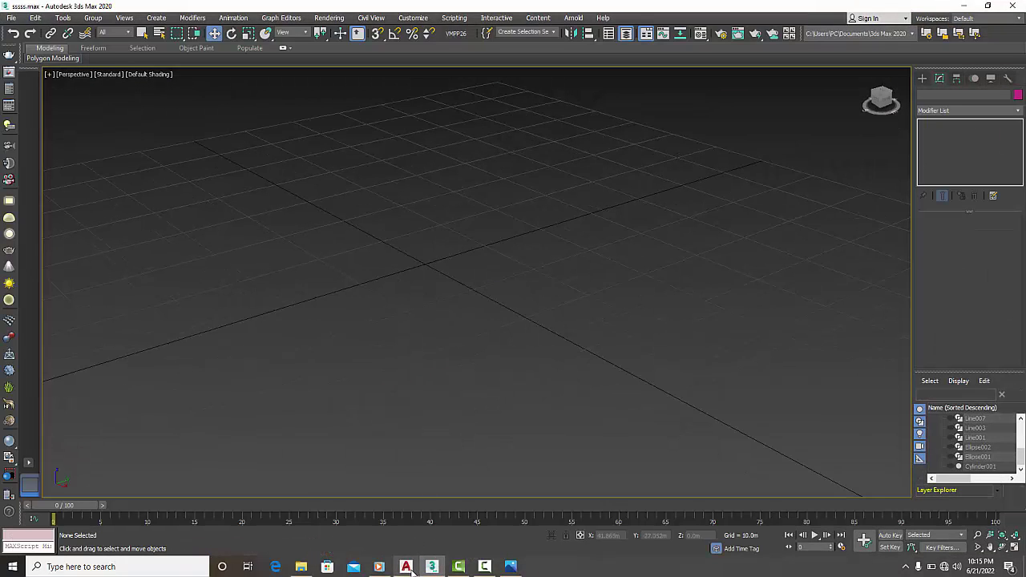
# Step: In AutoCAD, zoom and pan over the circles, 10.0 ellipse and 8m spire outline, then return to 3ds Max
pyautogui.click(407, 568)
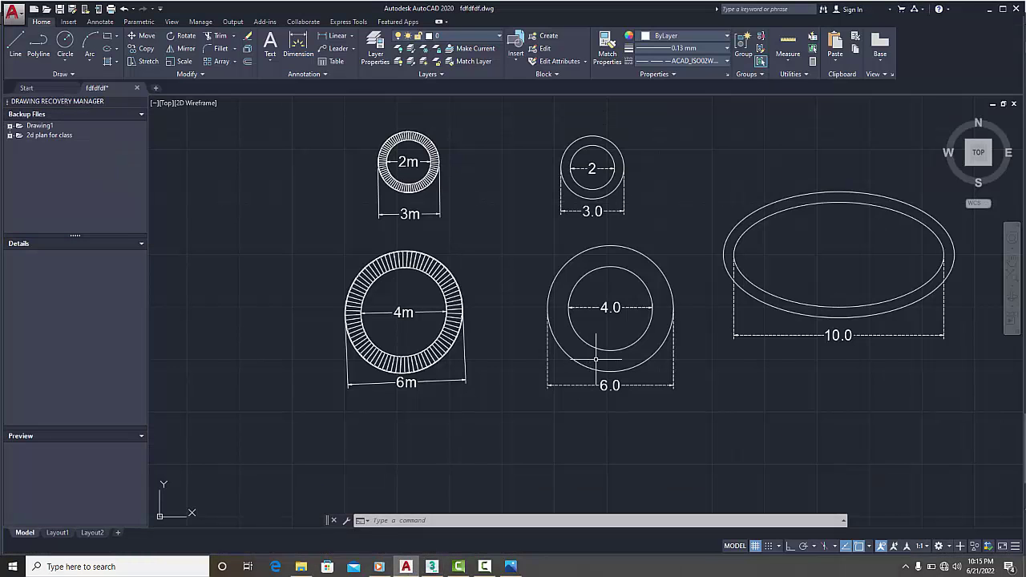
pyautogui.scroll(-2, 767, 389)
pyautogui.scroll(-1, 713, 425)
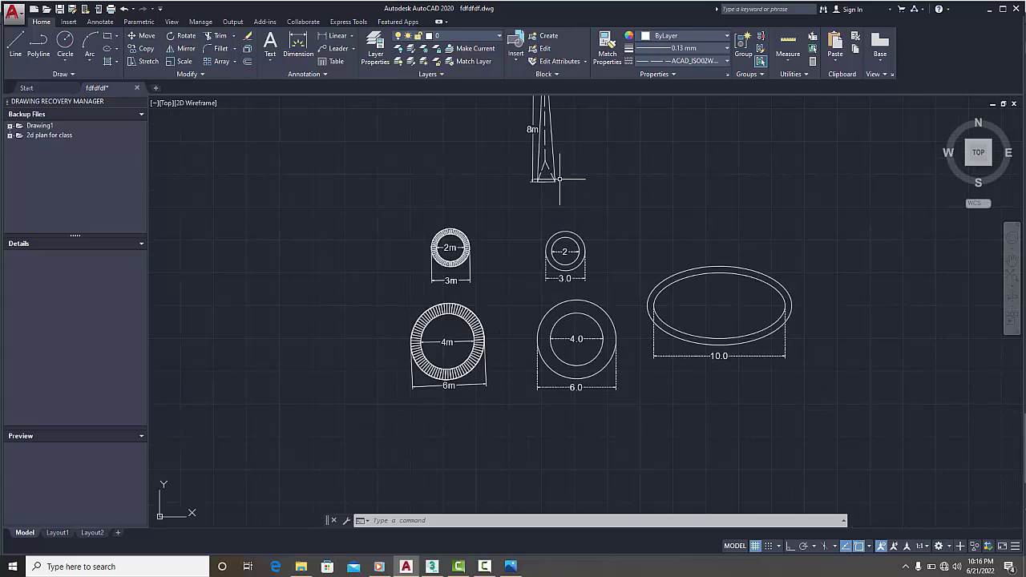
pyautogui.scroll(1, 529, 224)
pyautogui.scroll(1, 520, 244)
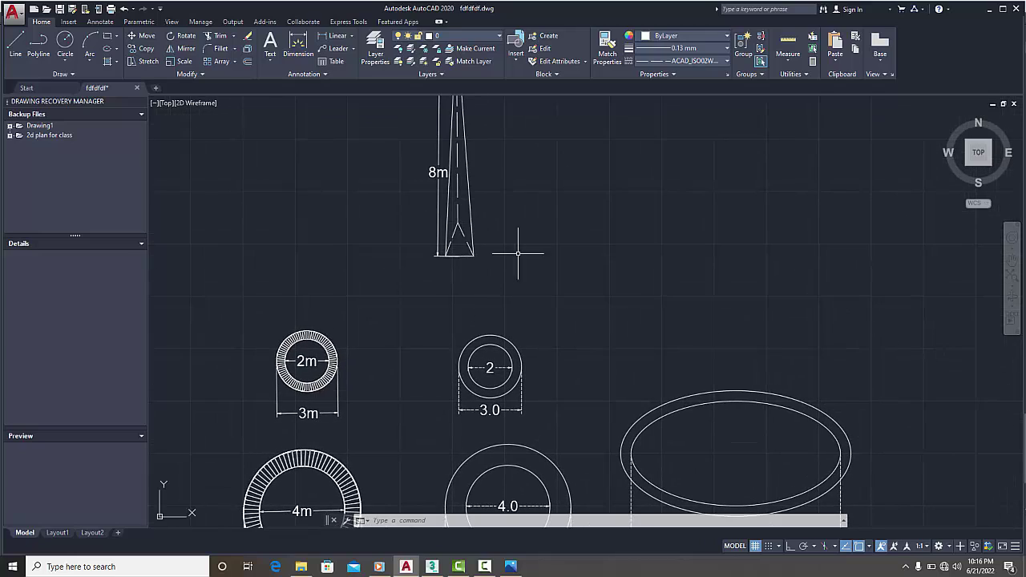
pyautogui.moveTo(518, 254)
pyautogui.mouseDown(button='middle')
pyautogui.moveTo(497, 277)
pyautogui.moveTo(442, 264)
pyautogui.mouseUp(button='middle')
pyautogui.scroll(-2, 467, 275)
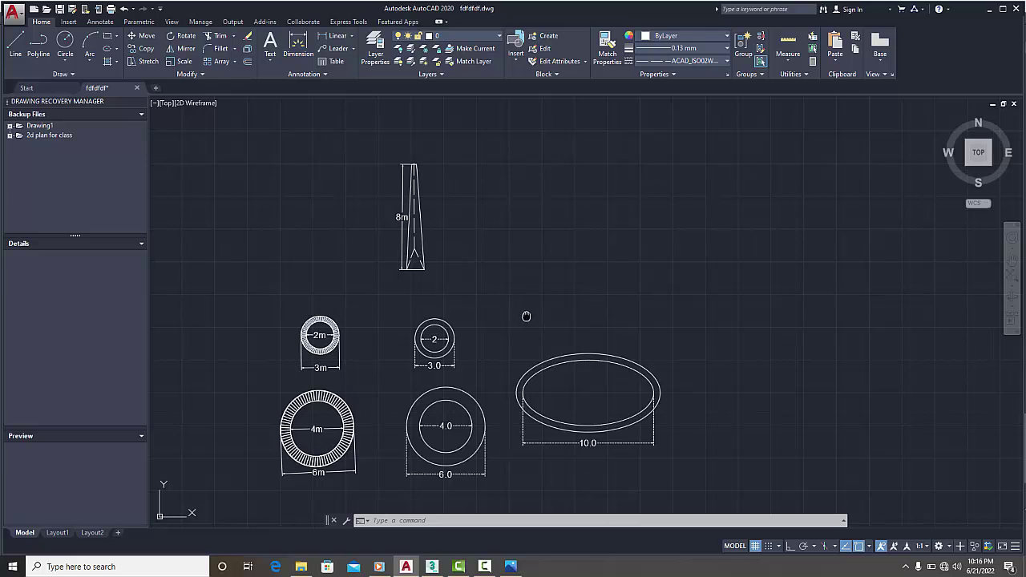
pyautogui.moveTo(526, 316); pyautogui.dragTo(529, 233, button='middle')
pyautogui.moveTo(398, 310); pyautogui.dragTo(500, 276, button='middle')
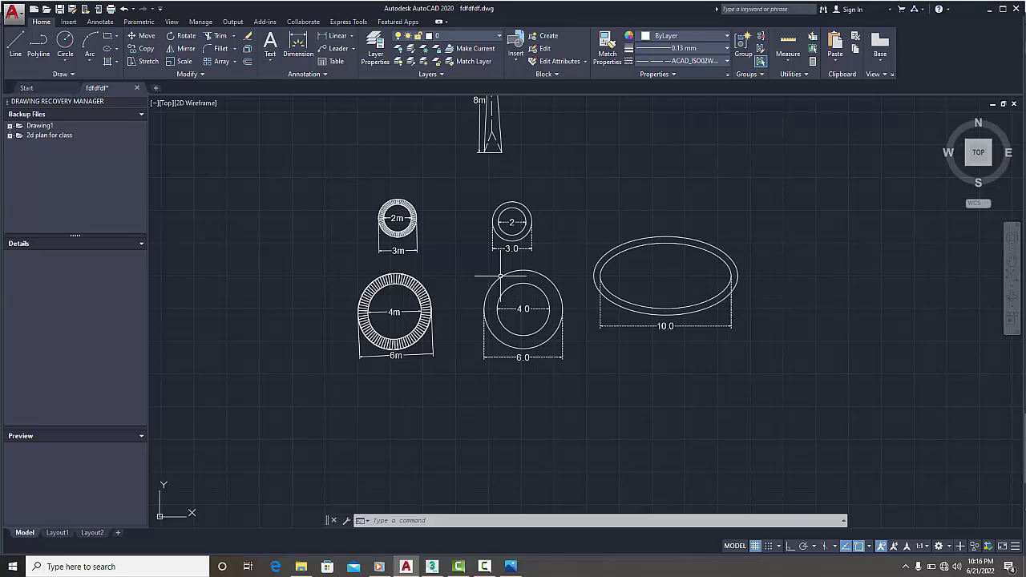
pyautogui.scroll(-2, 500, 276)
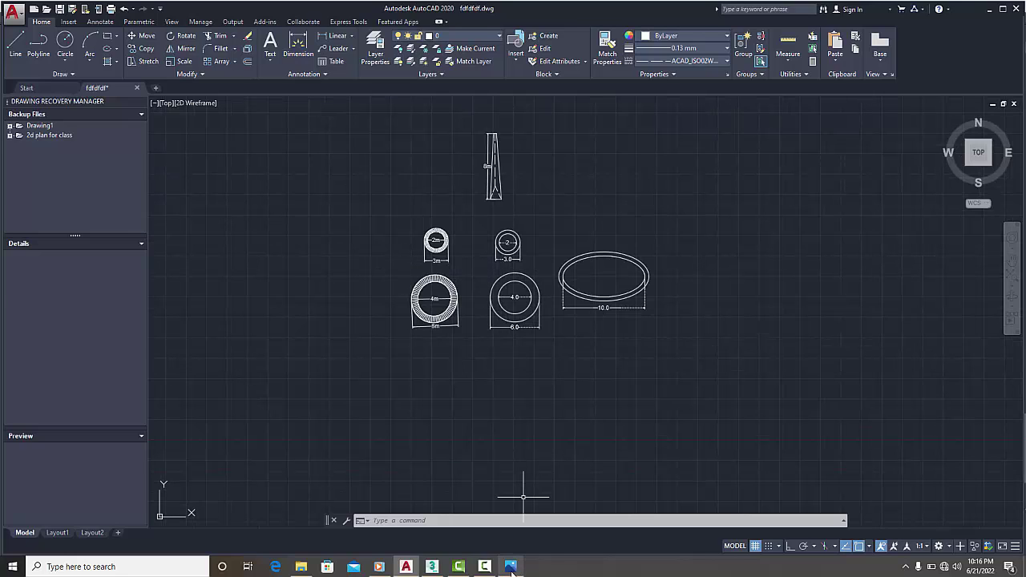
pyautogui.click(434, 569)
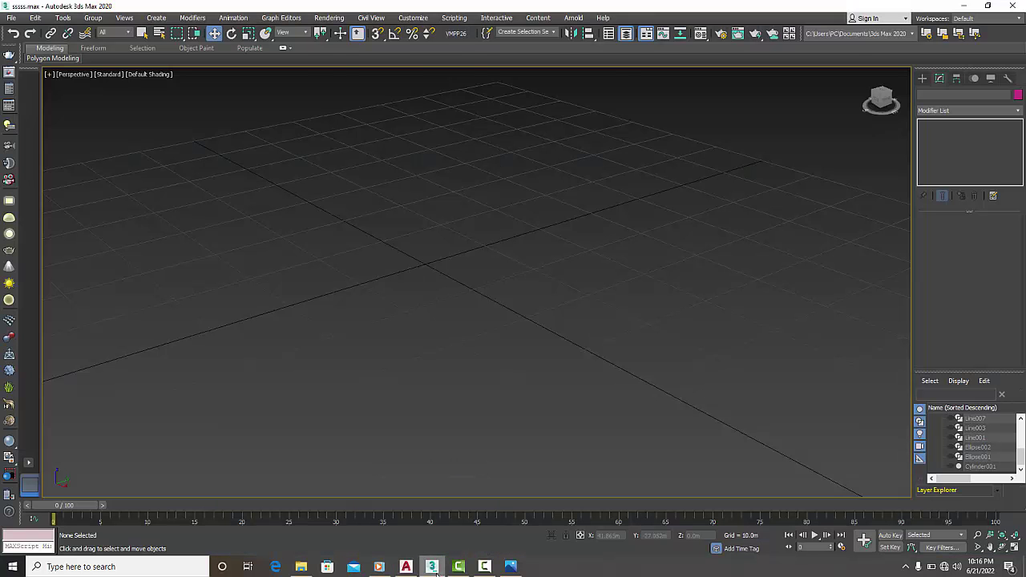
# Step: Minimize 3ds Max and AutoCAD, then refresh the desktop while the new session loads
pyautogui.click(432, 566)
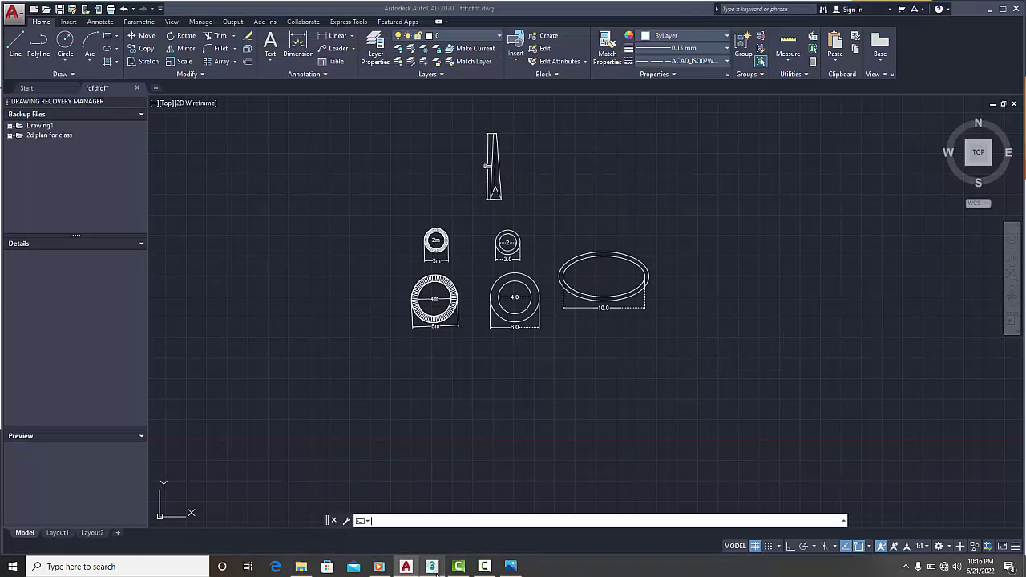
pyautogui.click(991, 10)
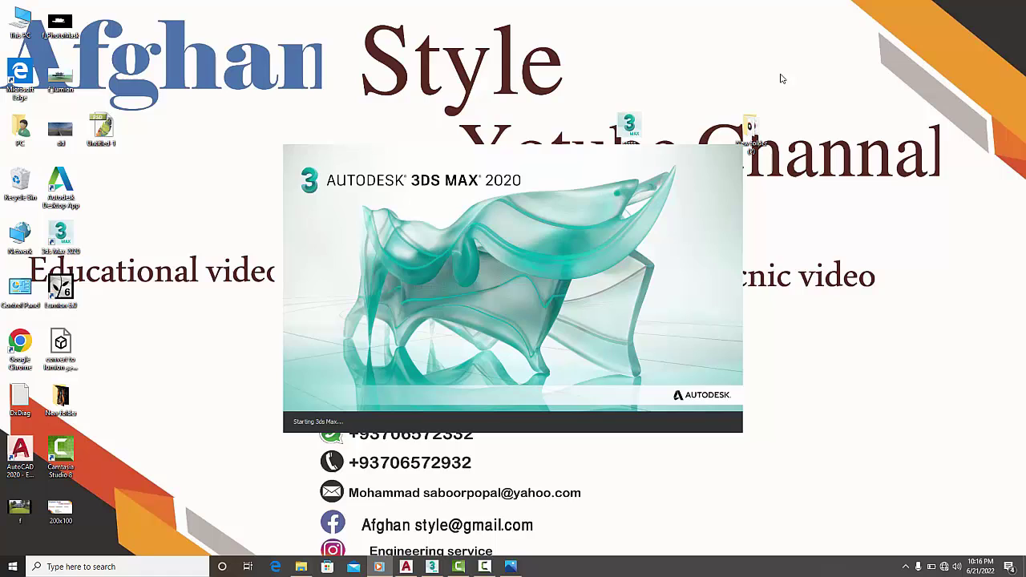
pyautogui.rightClick(856, 159)
pyautogui.rightClick(880, 196)
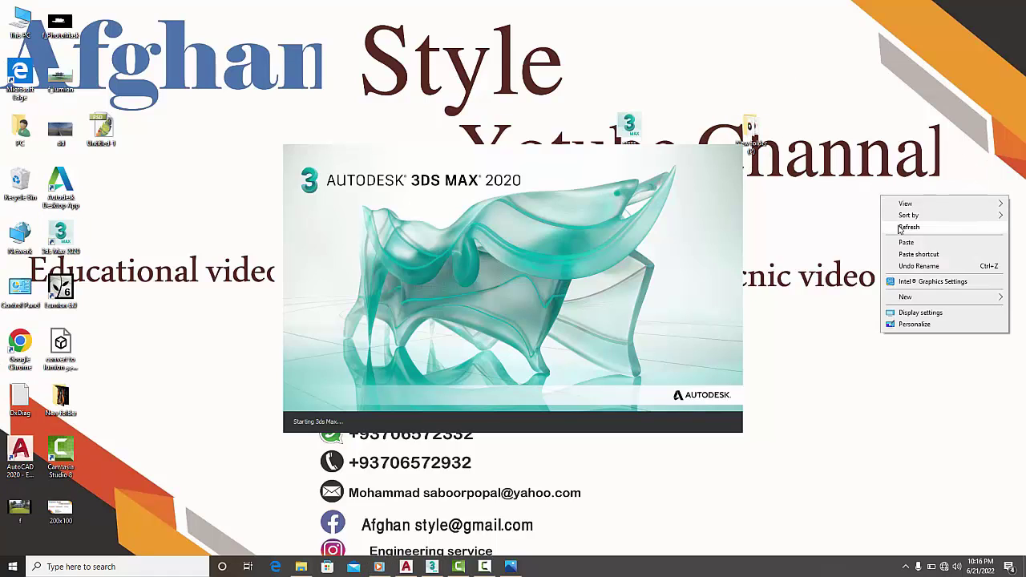
pyautogui.click(889, 225)
pyautogui.rightClick(833, 134)
pyautogui.click(850, 164)
pyautogui.rightClick(844, 158)
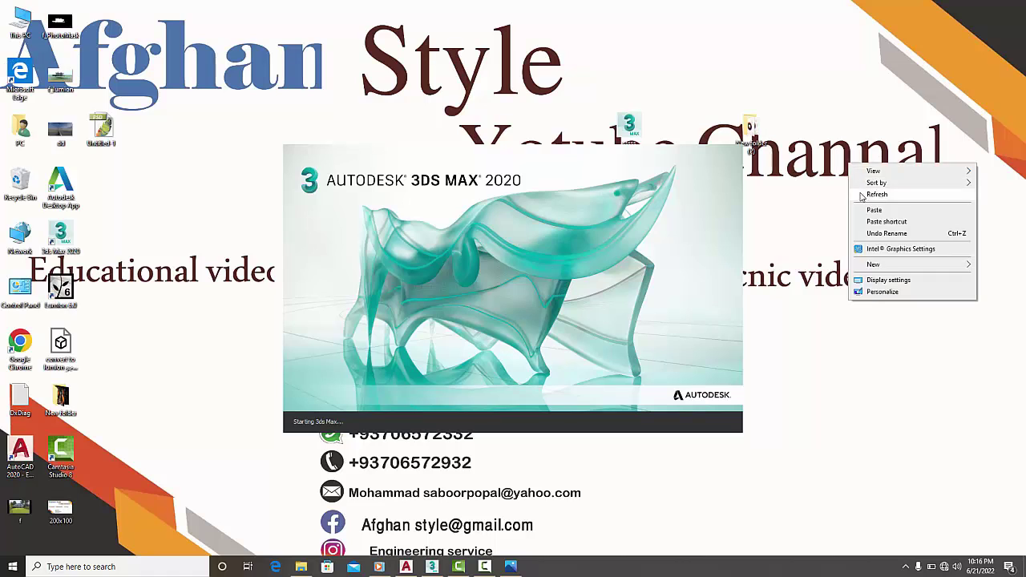
pyautogui.click(862, 188)
pyautogui.rightClick(816, 131)
pyautogui.click(838, 163)
pyautogui.rightClick(835, 157)
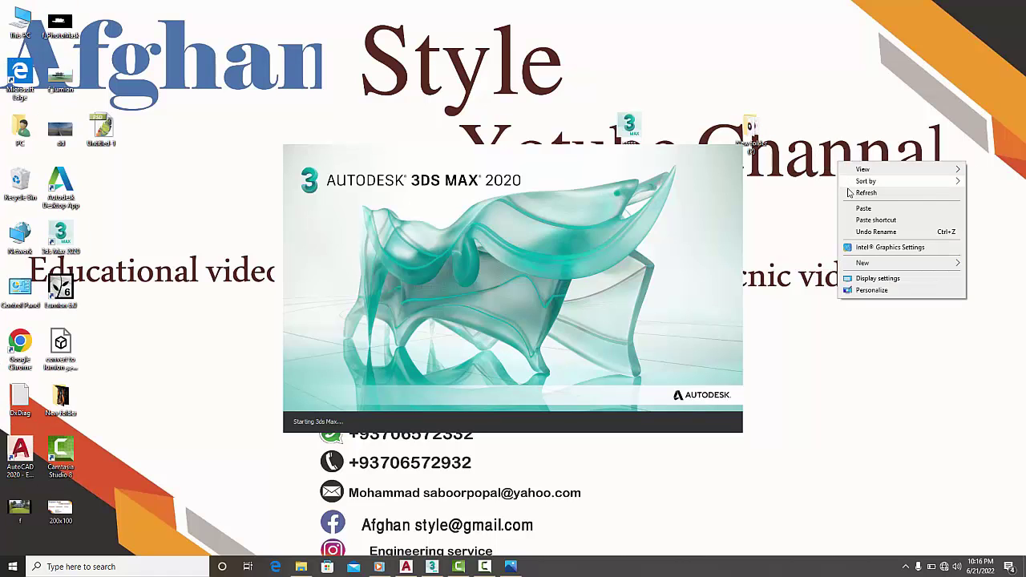
pyautogui.click(851, 187)
# Step: Keep refreshing the desktop until the Untitled 3ds Max session finishes loading
pyautogui.rightClick(823, 124)
pyautogui.click(848, 153)
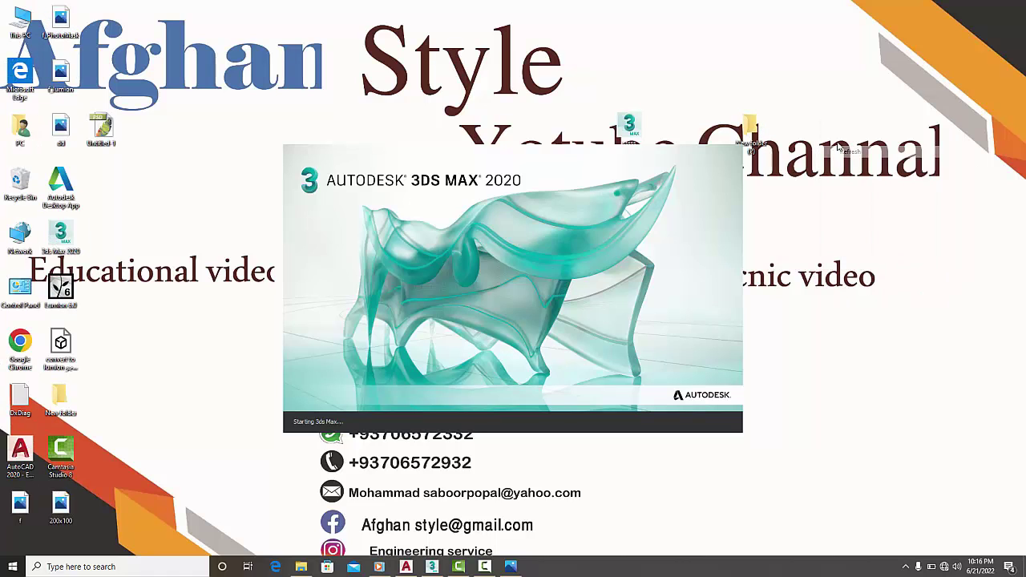
pyautogui.rightClick(828, 125)
pyautogui.click(851, 155)
pyautogui.rightClick(828, 123)
pyautogui.click(841, 147)
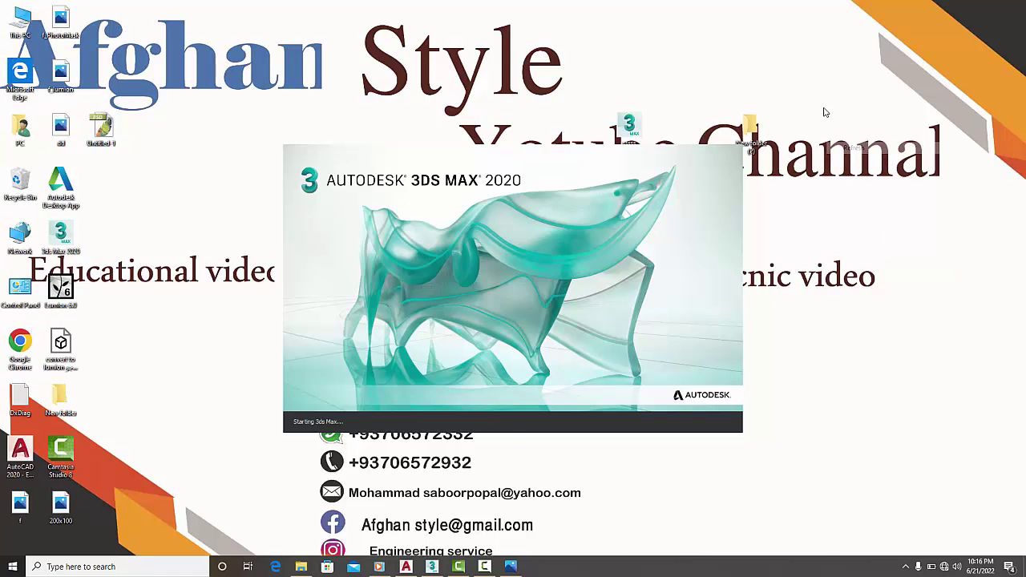
pyautogui.rightClick(825, 109)
pyautogui.click(841, 139)
pyautogui.rightClick(828, 121)
pyautogui.click(843, 142)
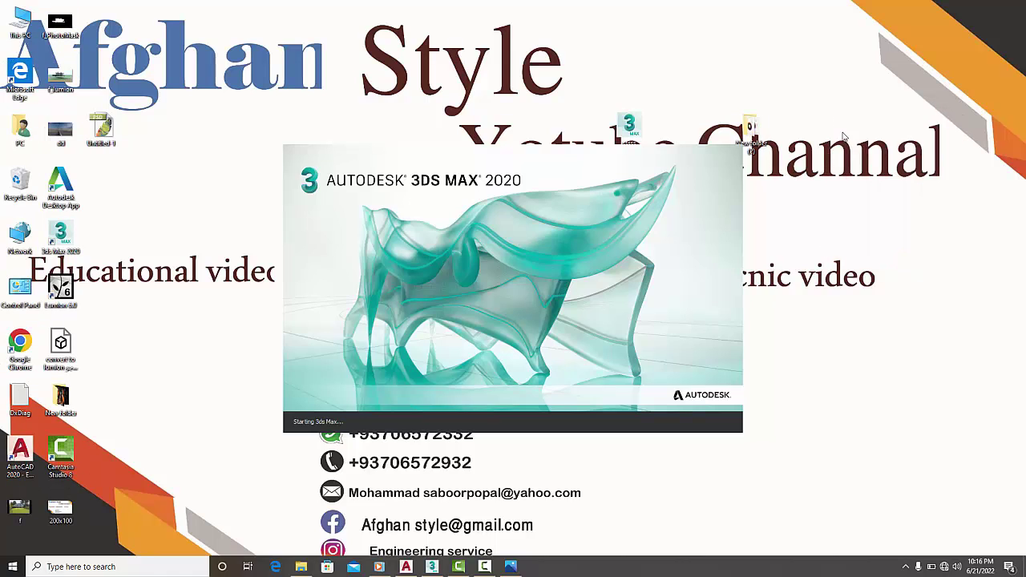
pyautogui.rightClick(836, 116)
pyautogui.click(849, 141)
pyautogui.rightClick(837, 123)
pyautogui.click(850, 143)
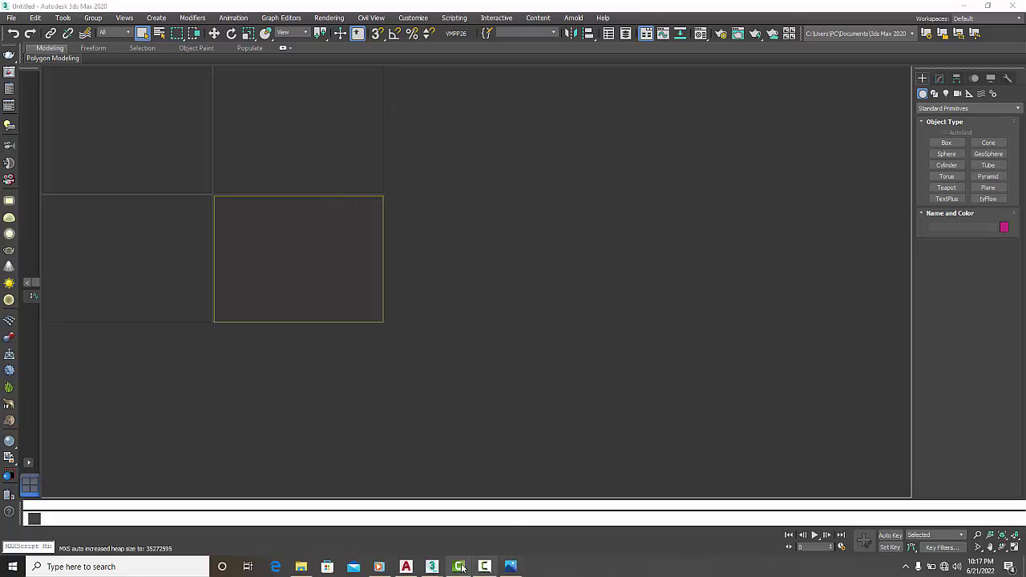
pyautogui.moveTo(432, 567)
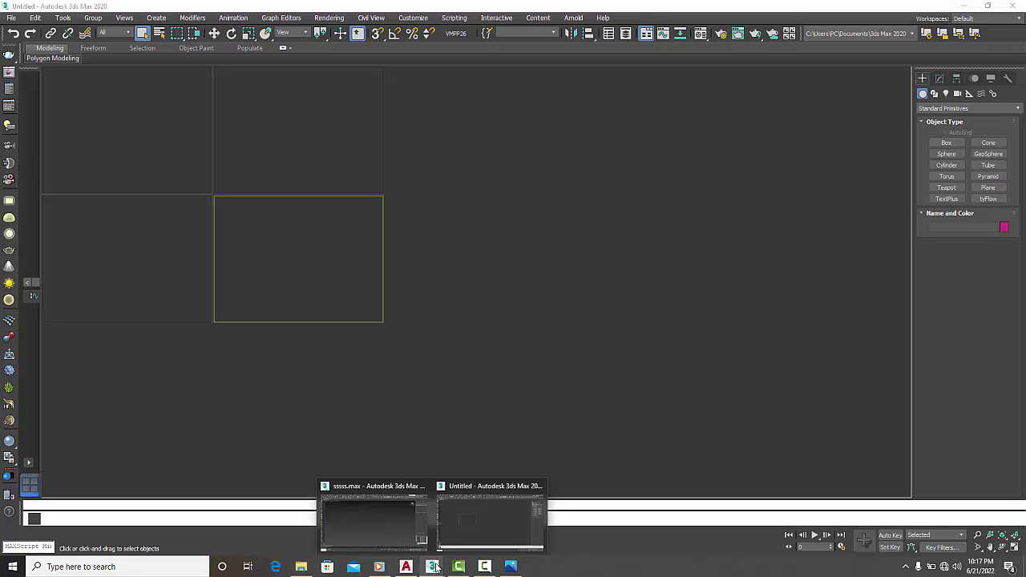
# Step: Unhide the brick-textured Cylinder001 in sssss.max, then return to the Untitled session
pyautogui.click(378, 516)
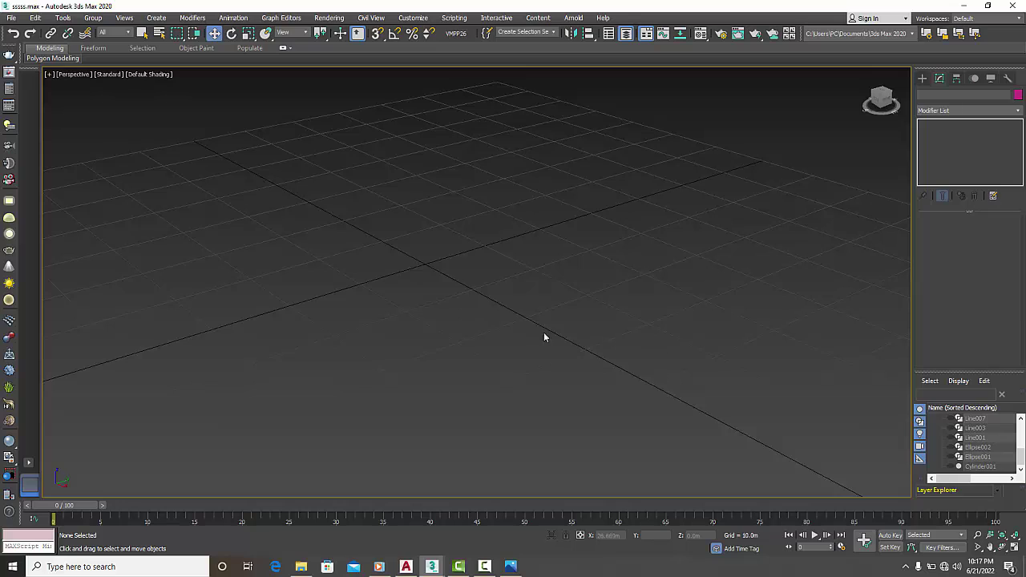
pyautogui.click(952, 467)
pyautogui.scroll(3, 432, 256)
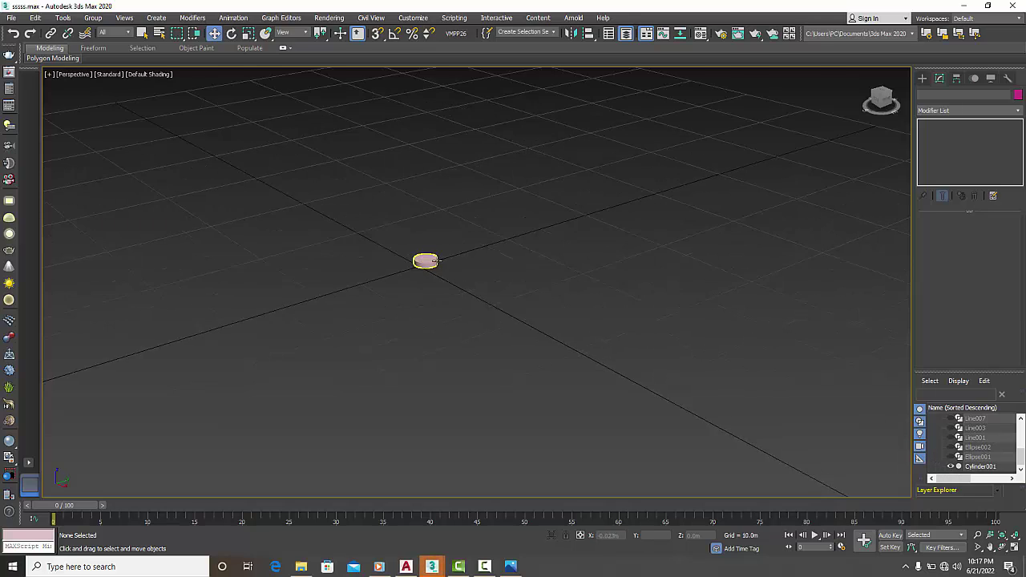
pyautogui.click(418, 260)
pyautogui.scroll(3, 418, 258)
pyautogui.scroll(4, 418, 258)
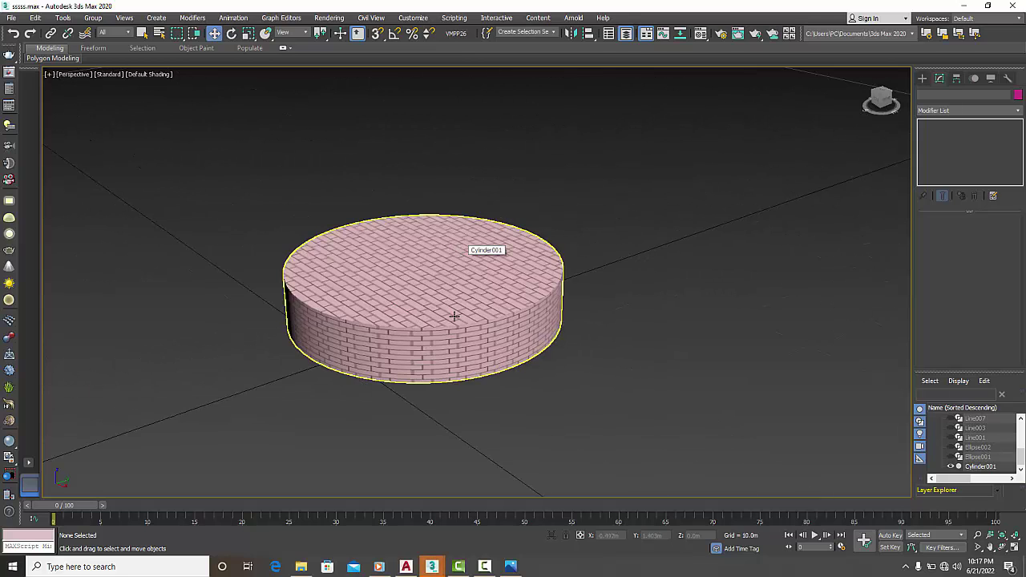
pyautogui.scroll(2, 437, 351)
pyautogui.scroll(-2, 468, 282)
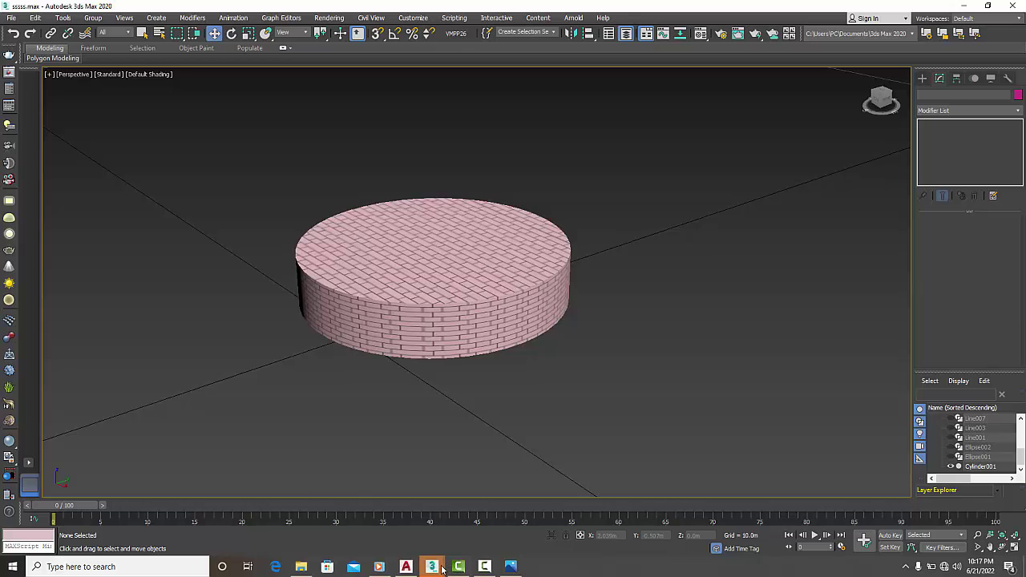
pyautogui.moveTo(432, 566)
pyautogui.click(472, 525)
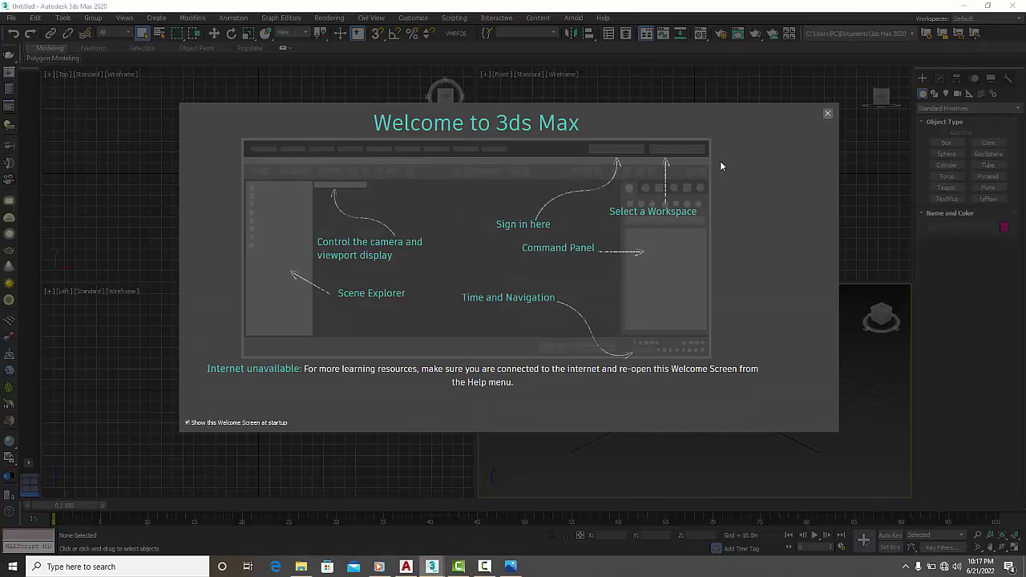
# Step: Dismiss the welcome screen, confirm metre units in Units Setup, and maximize the Perspective viewport
pyautogui.click(828, 114)
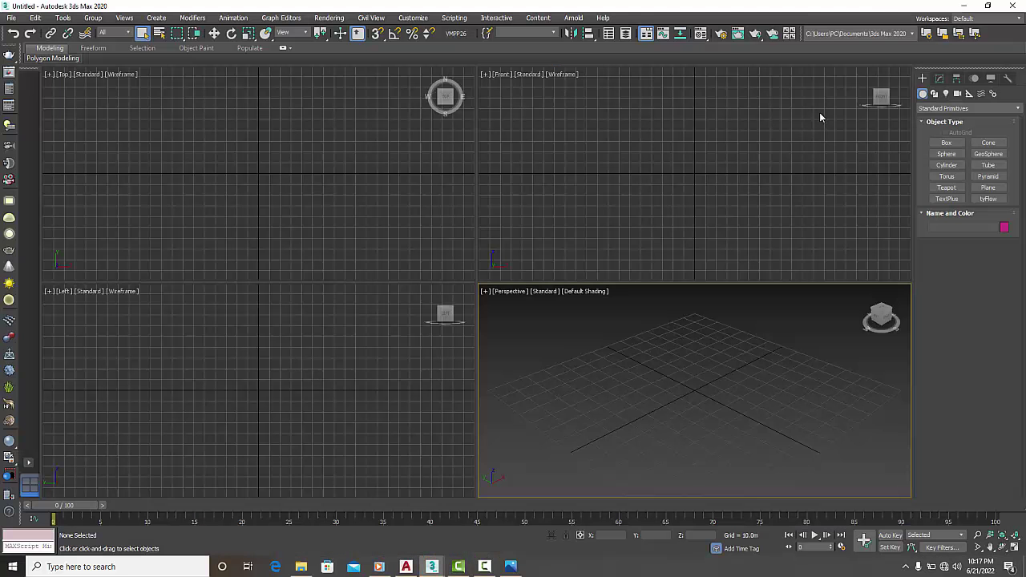
pyautogui.click(413, 18)
pyautogui.click(422, 159)
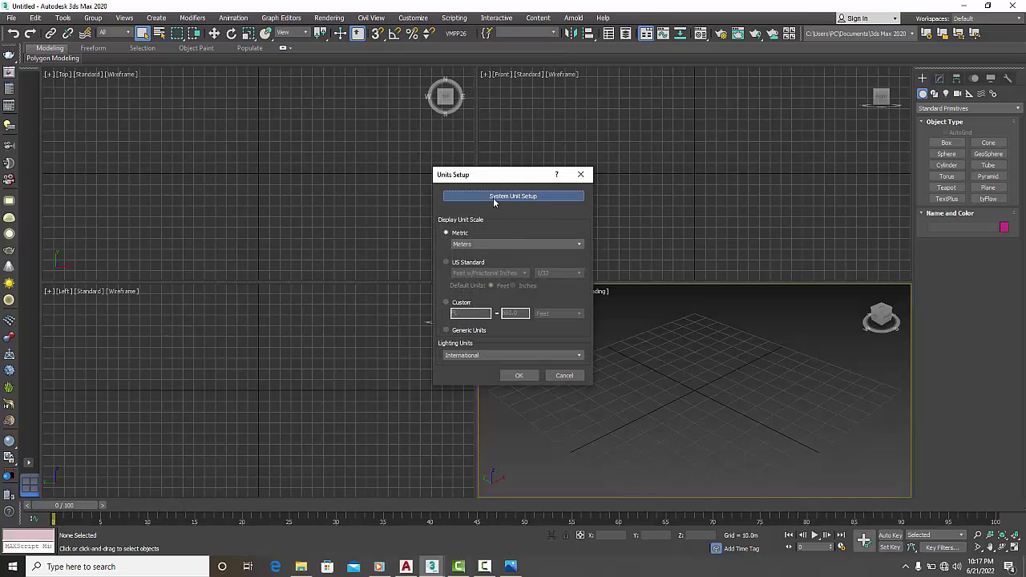
pyautogui.click(493, 196)
pyautogui.click(513, 331)
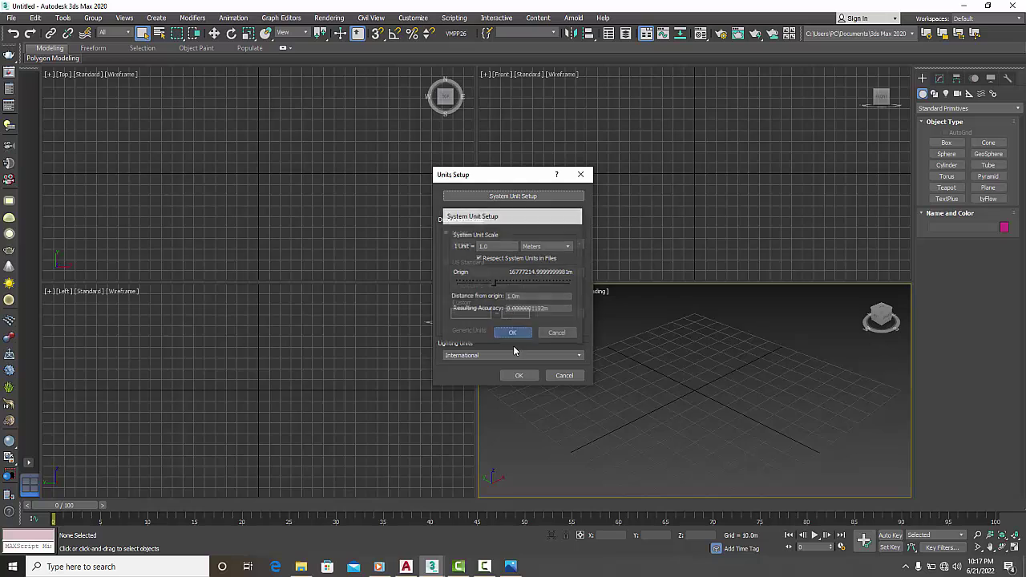
pyautogui.click(519, 375)
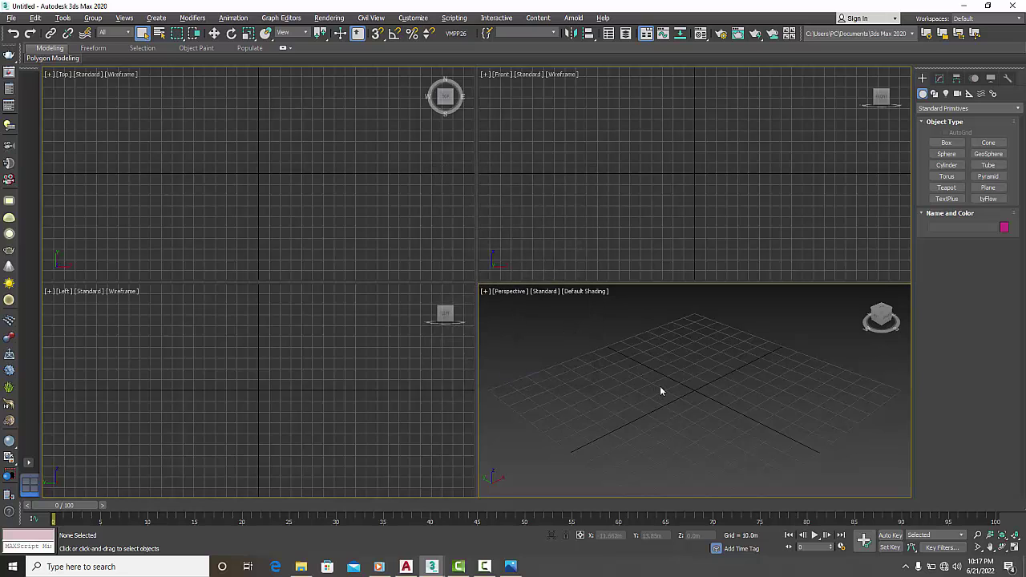
pyautogui.hotkey('alt', 'w')
pyautogui.click(947, 143)
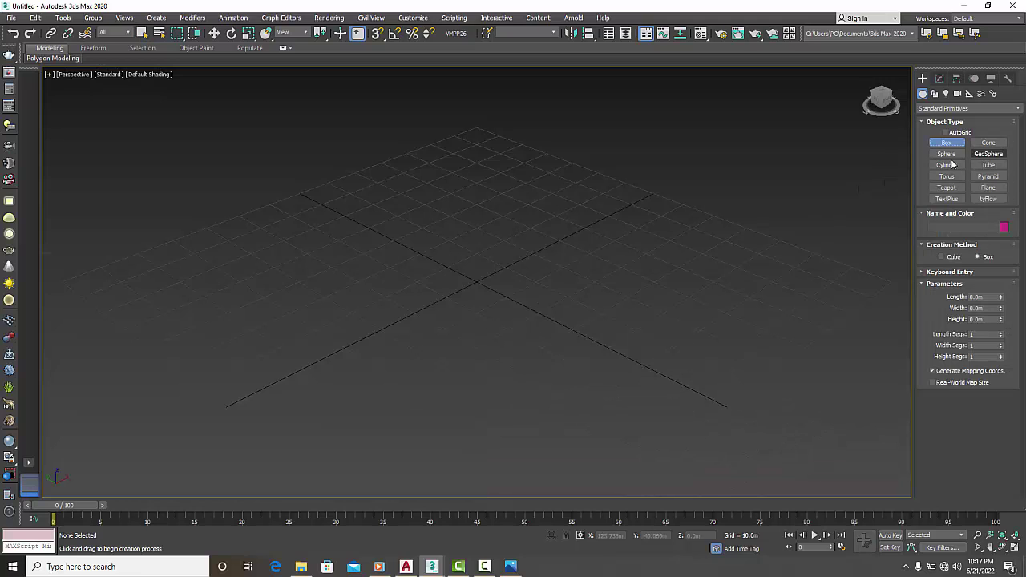
# Step: Drag out a cylinder of radius 11.876m and height 4.44m at the grid centre
pyautogui.click(947, 165)
pyautogui.moveTo(474, 283); pyautogui.dragTo(502, 300)
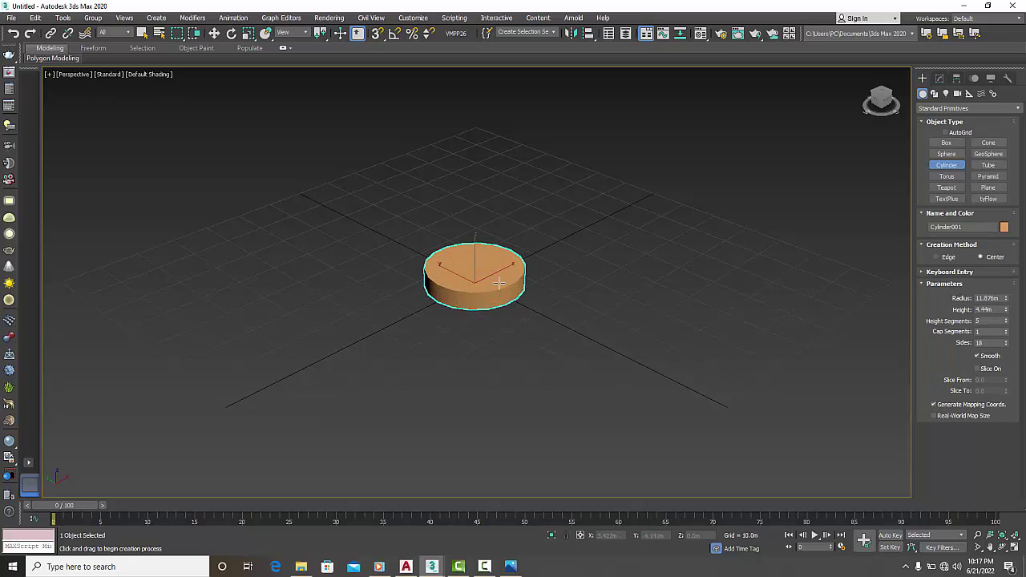
pyautogui.click(500, 278)
# Step: Raise the cylinder's Sides to 30, then bring the ssssss.max reference scene forward
pyautogui.click(939, 78)
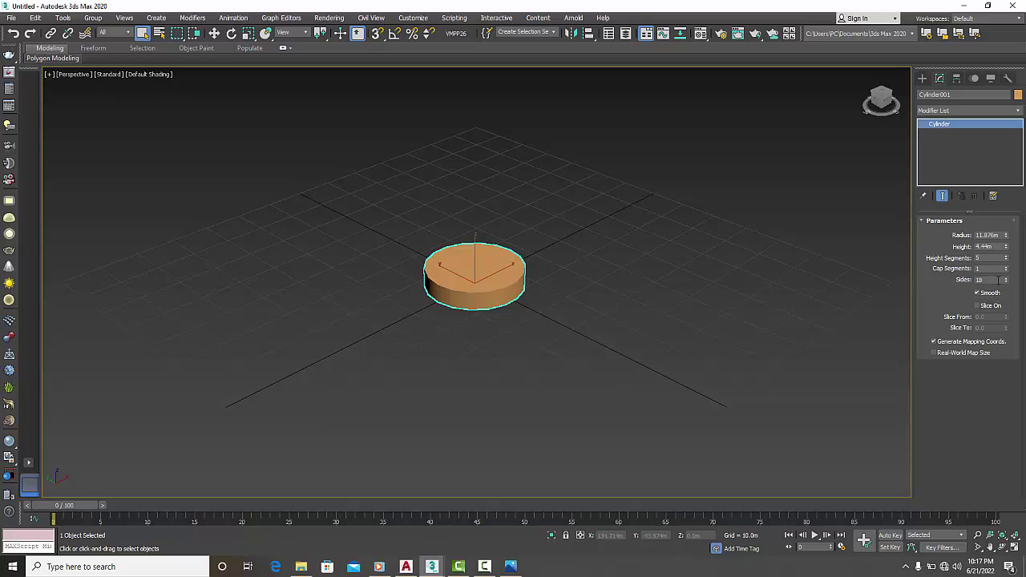
pyautogui.click(1006, 279)
pyautogui.click(1006, 279)
pyautogui.click(1006, 278)
pyautogui.click(1006, 279)
pyautogui.scroll(5, 521, 320)
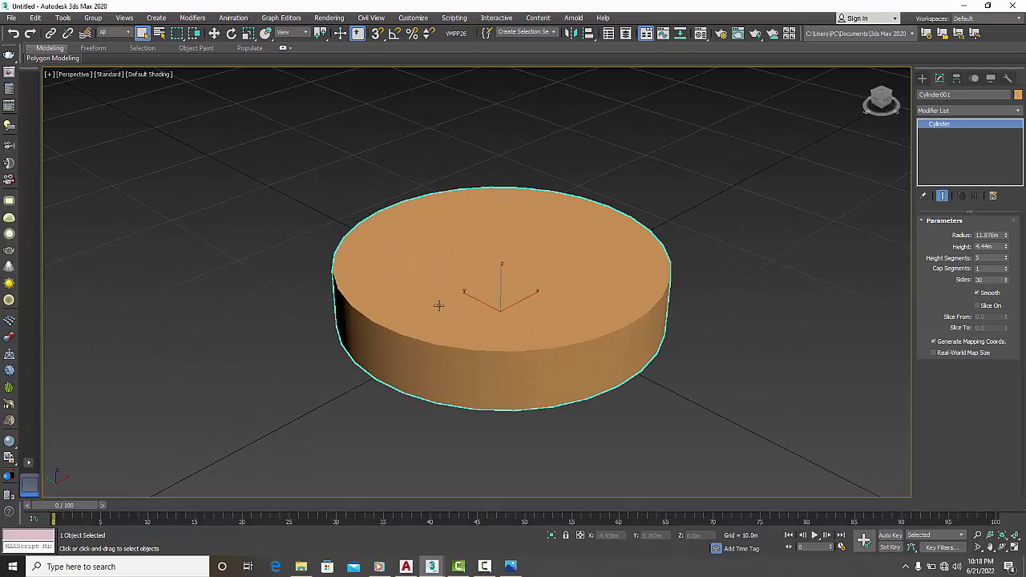
pyautogui.scroll(-5, 498, 281)
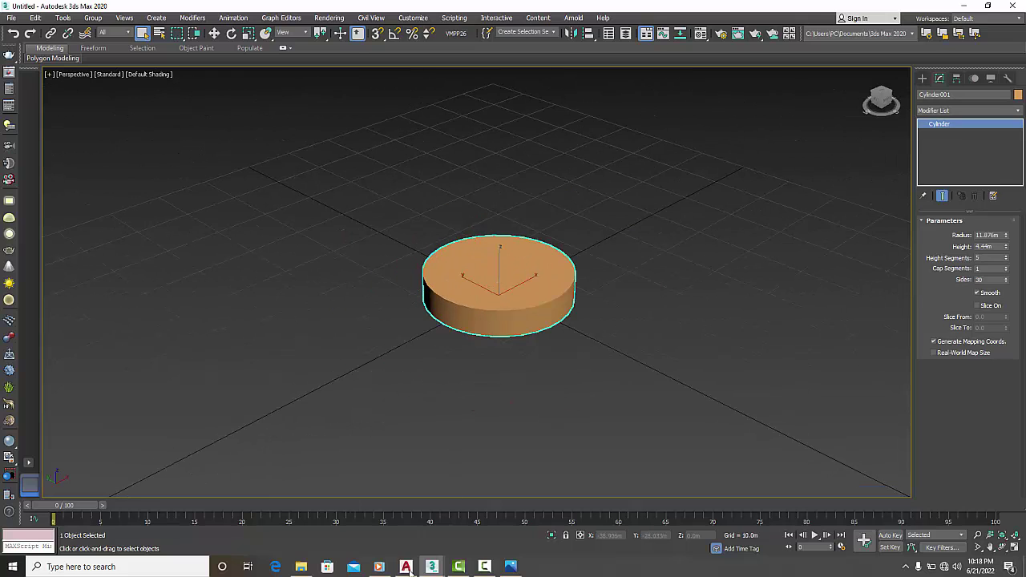
pyautogui.moveTo(432, 567)
pyautogui.click(373, 525)
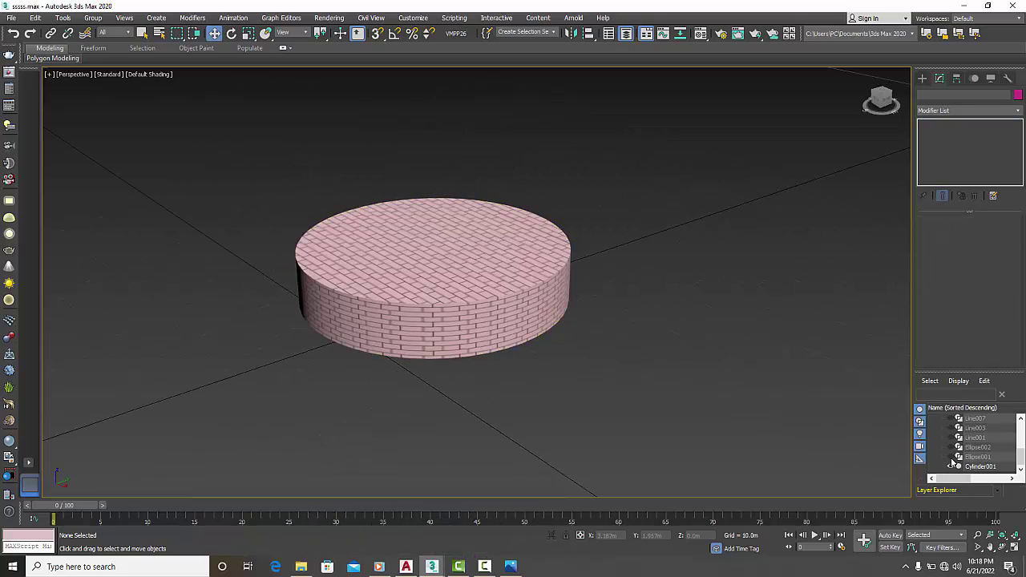
# Step: Unhide the granite Ellipse001 ring, orbit to see it around the cylinder, then return to Untitled
pyautogui.click(951, 458)
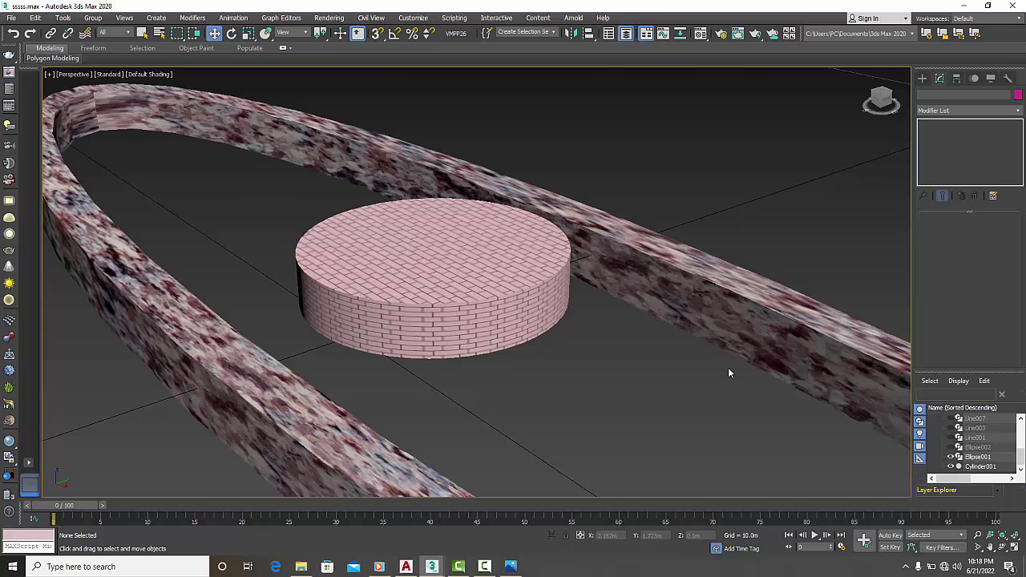
pyautogui.scroll(-5, 729, 369)
pyautogui.keyDown('alt'); pyautogui.moveTo(719, 389); pyautogui.dragTo(554, 267, button='middle'); pyautogui.keyUp('alt')
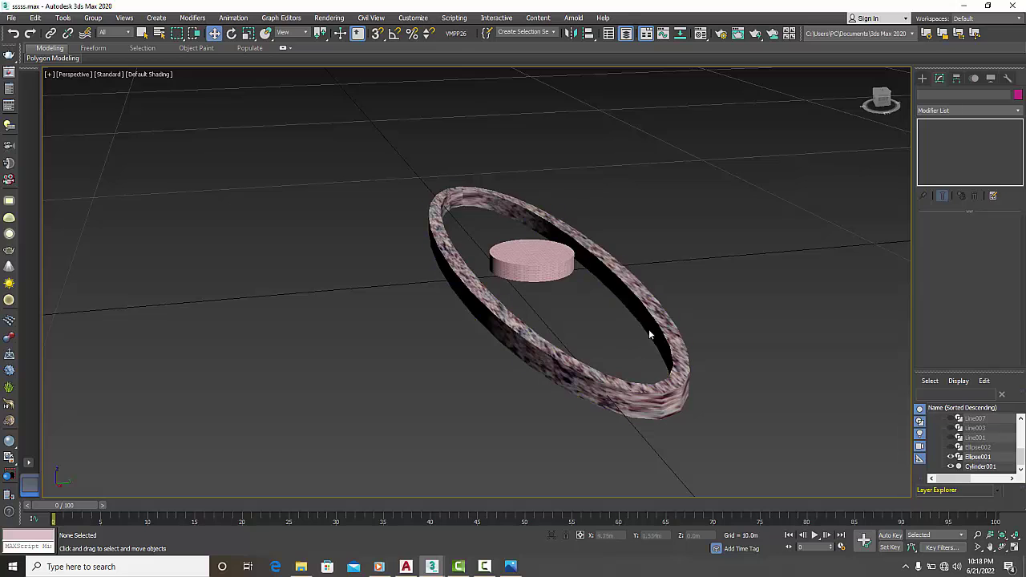
pyautogui.scroll(-2, 487, 437)
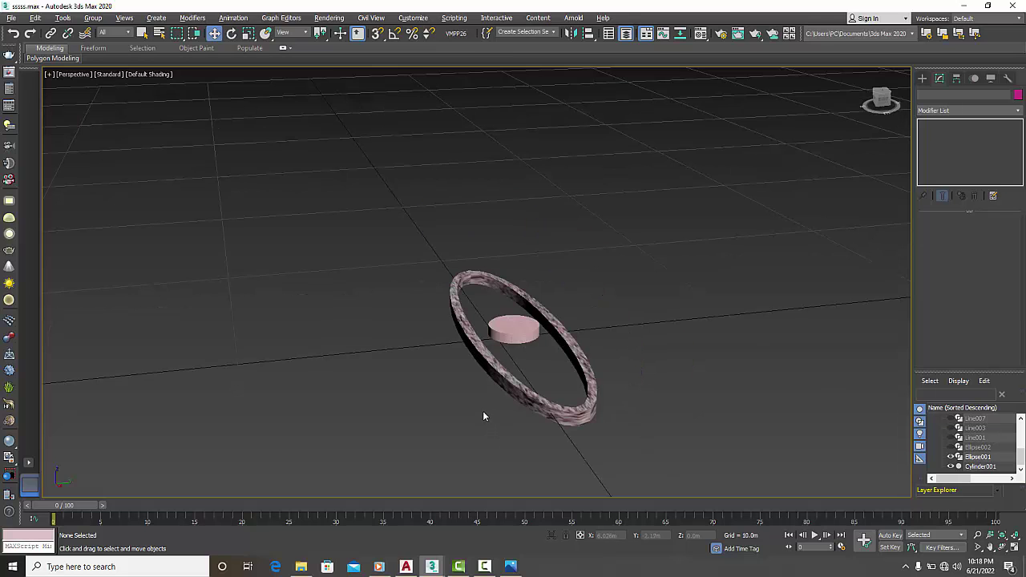
pyautogui.keyDown('alt'); pyautogui.moveTo(483, 410); pyautogui.dragTo(516, 410, button='middle'); pyautogui.keyUp('alt')
pyautogui.scroll(1, 516, 409)
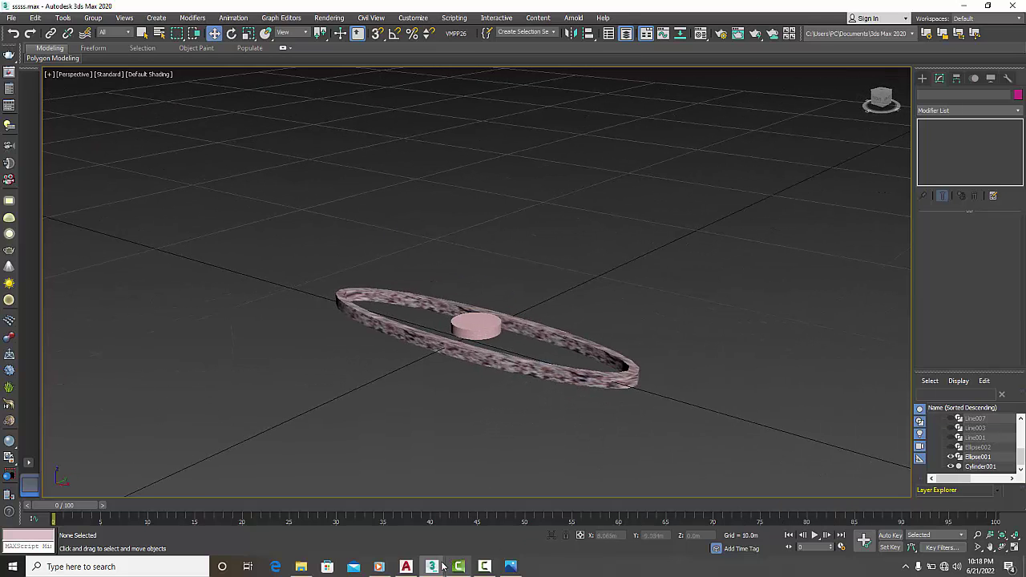
pyautogui.moveTo(432, 566)
pyautogui.click(465, 517)
# Step: Draw an ellipse spline about 103.394m by 40.265m on the grid beside the cylinder
pyautogui.scroll(-3, 565, 429)
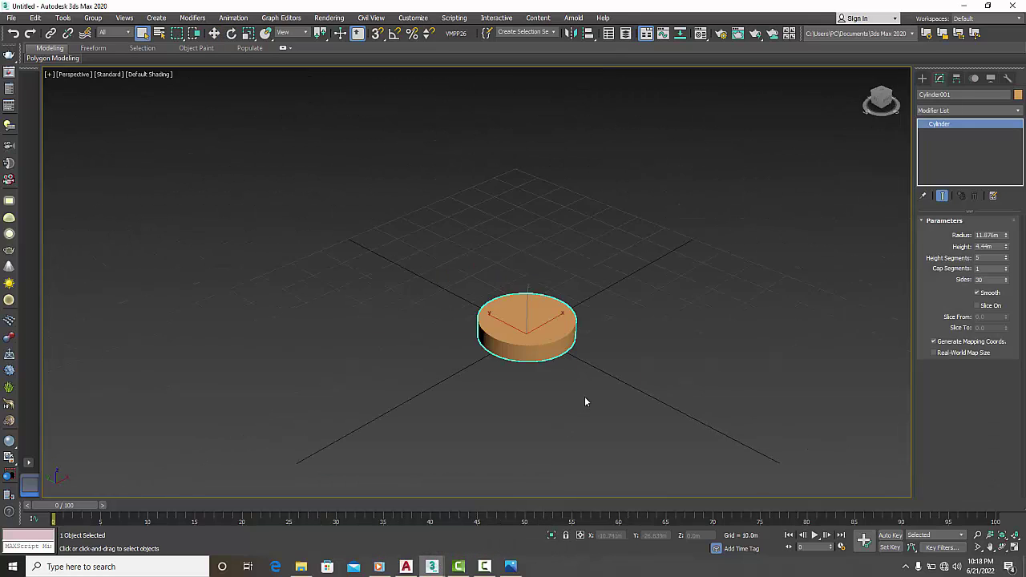
pyautogui.scroll(-3, 584, 396)
pyautogui.moveTo(570, 394); pyautogui.dragTo(475, 395, button='middle')
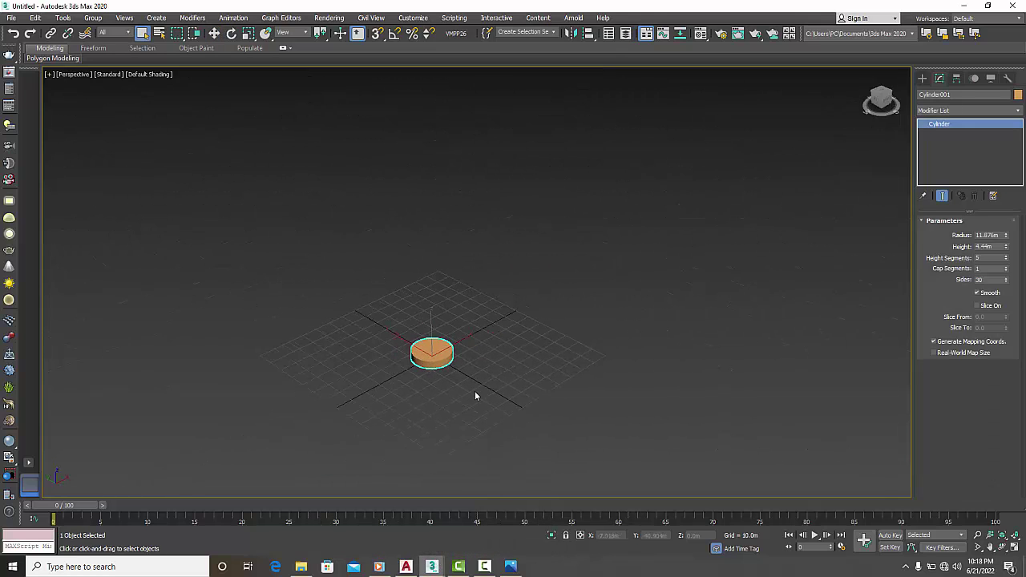
pyautogui.click(922, 77)
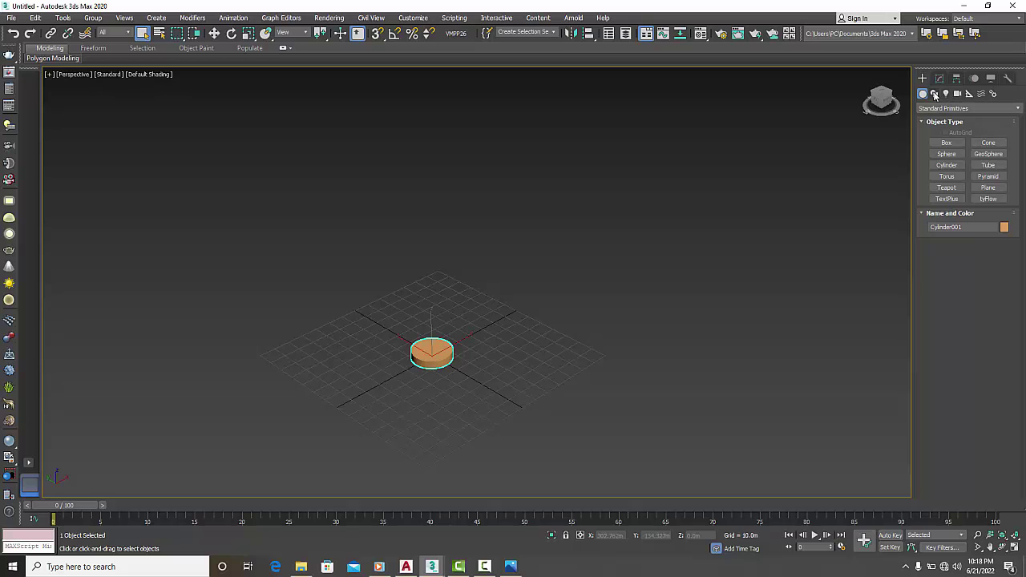
pyautogui.click(933, 94)
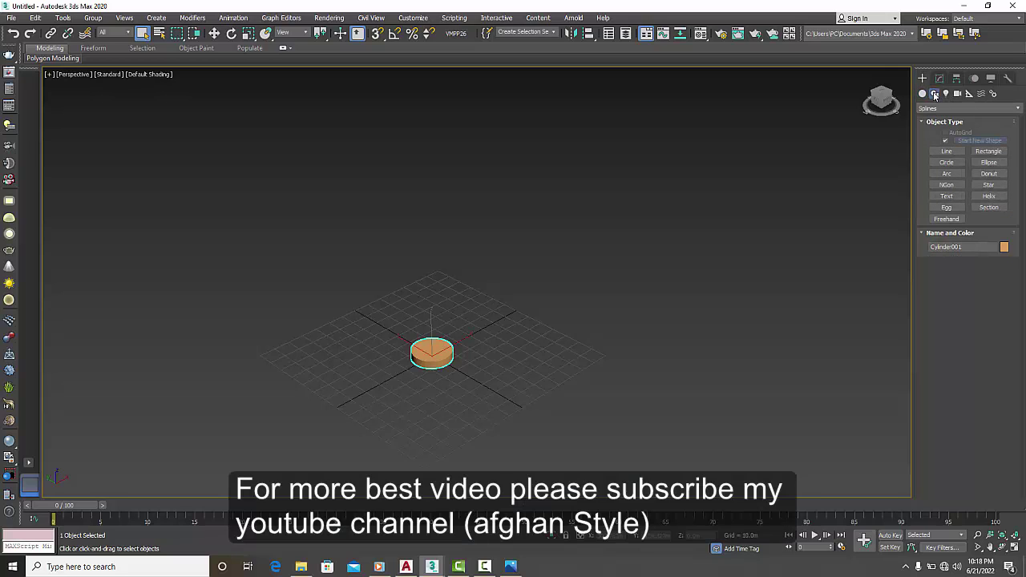
pyautogui.click(988, 161)
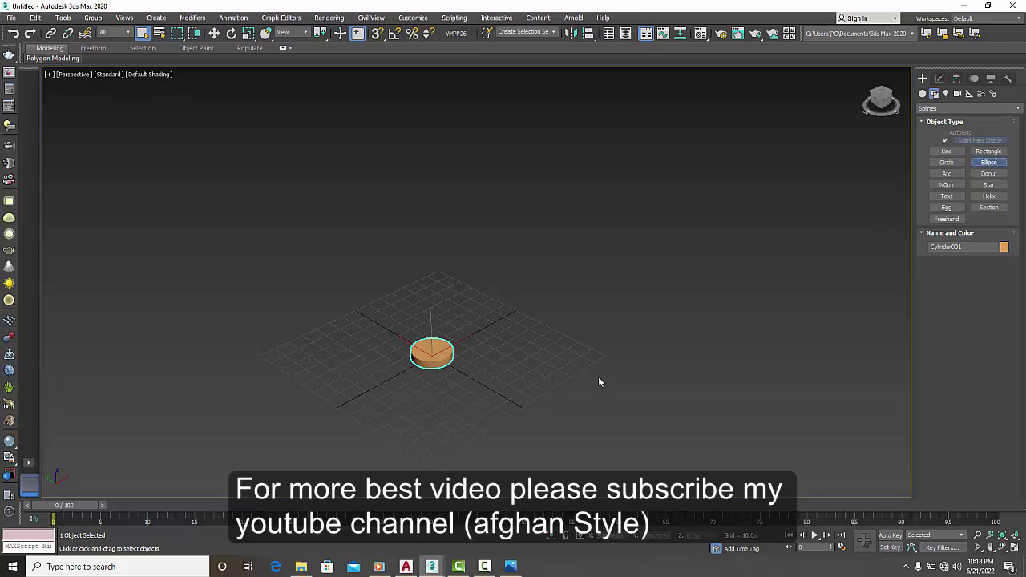
pyautogui.moveTo(517, 337); pyautogui.dragTo(602, 437)
pyautogui.moveTo(607, 443); pyautogui.dragTo(611, 447)
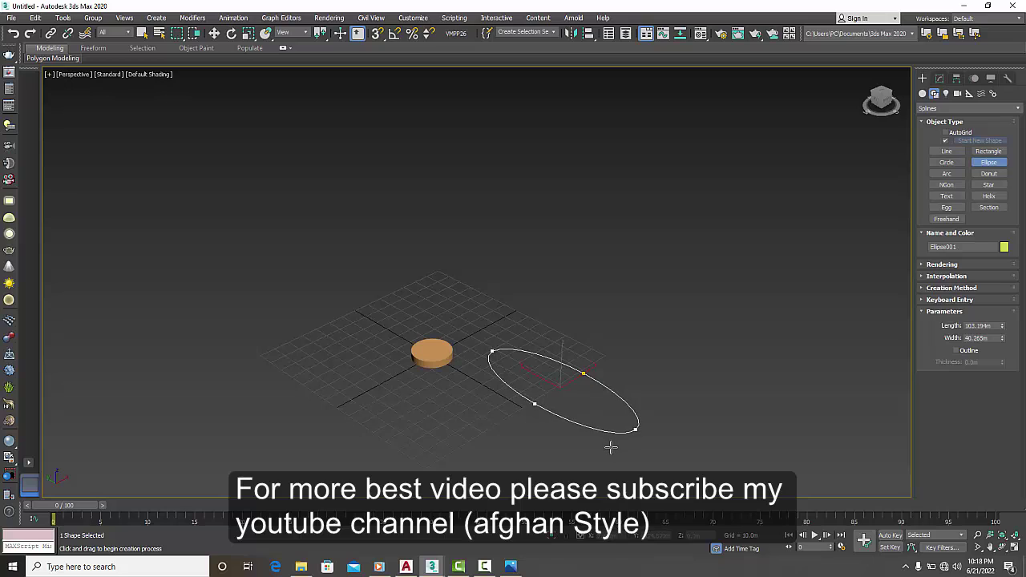
pyautogui.click(214, 33)
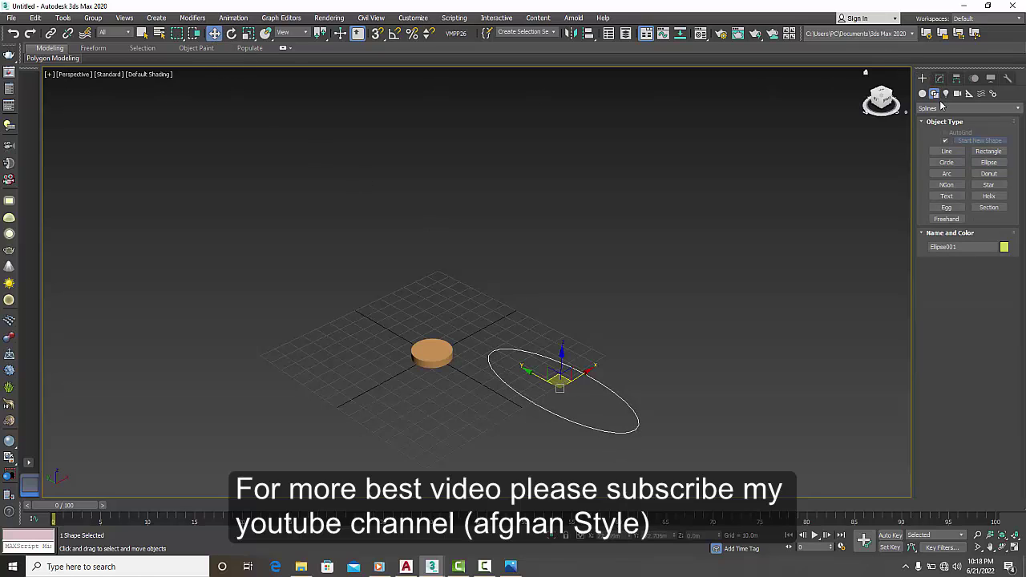
# Step: Convert Ellipse001 to an Editable Spline and select its spline at Spline sub-object level
pyautogui.click(939, 80)
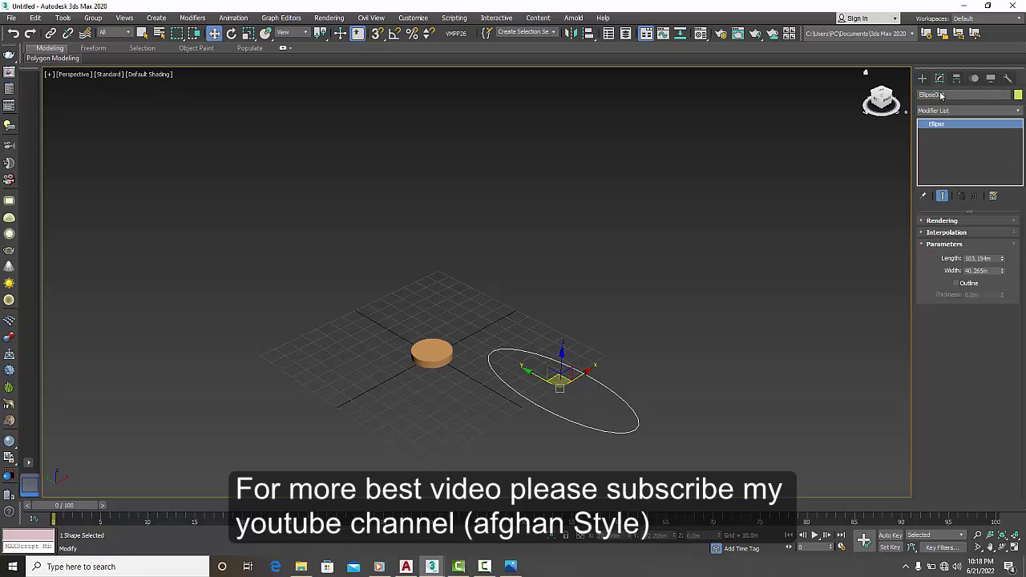
pyautogui.rightClick(627, 385)
pyautogui.moveTo(682, 500)
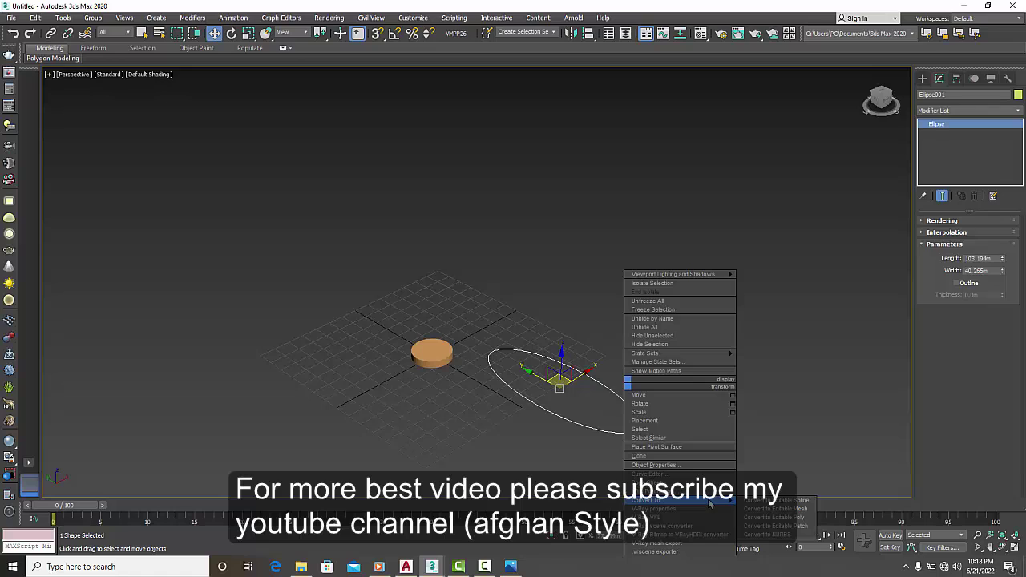
pyautogui.click(774, 500)
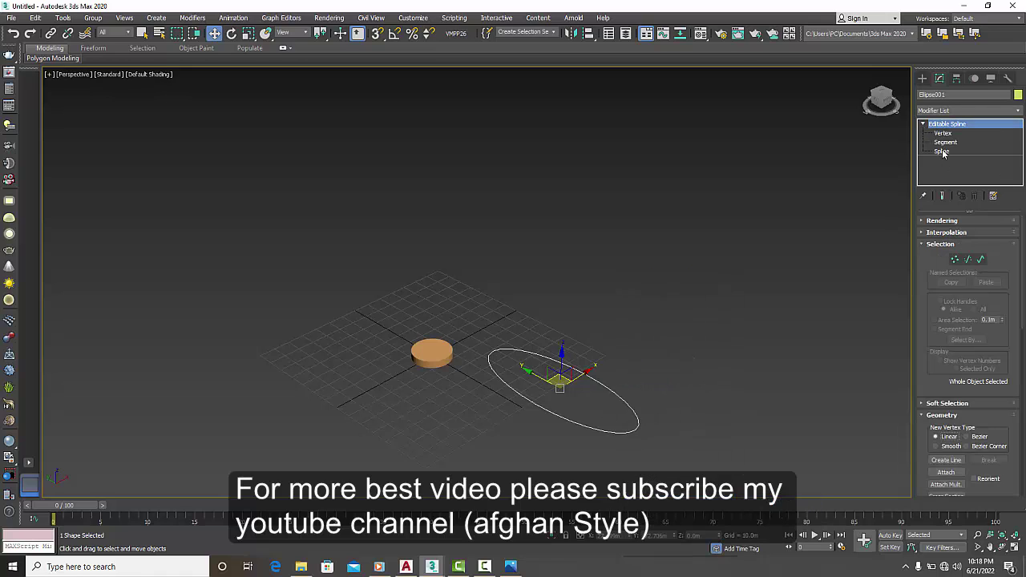
pyautogui.click(943, 153)
pyautogui.click(585, 415)
pyautogui.click(531, 427)
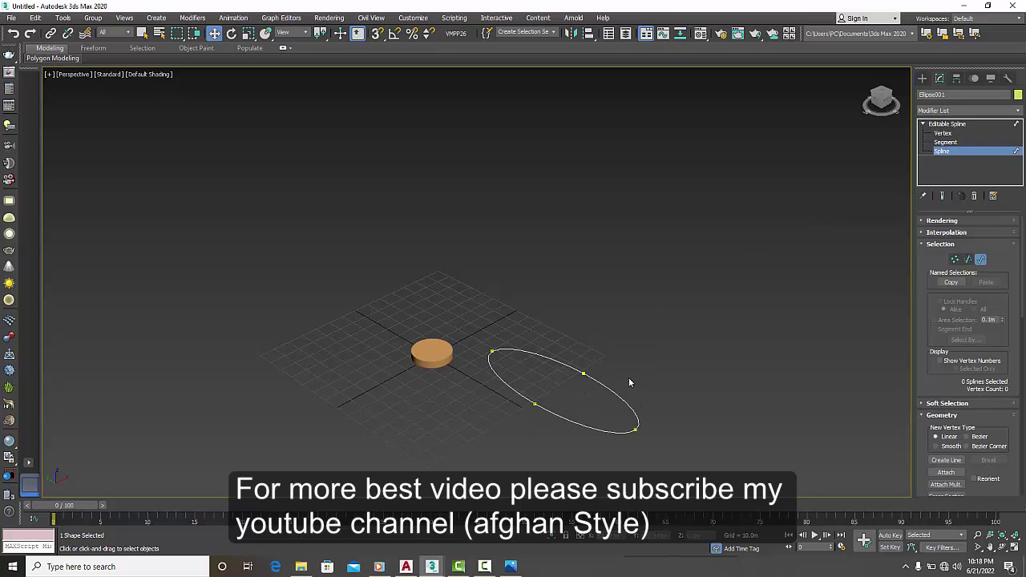
pyautogui.click(617, 401)
# Step: Apply a 0.3m outline to the ellipse spline
pyautogui.moveTo(633, 372); pyautogui.dragTo(555, 337, button='middle')
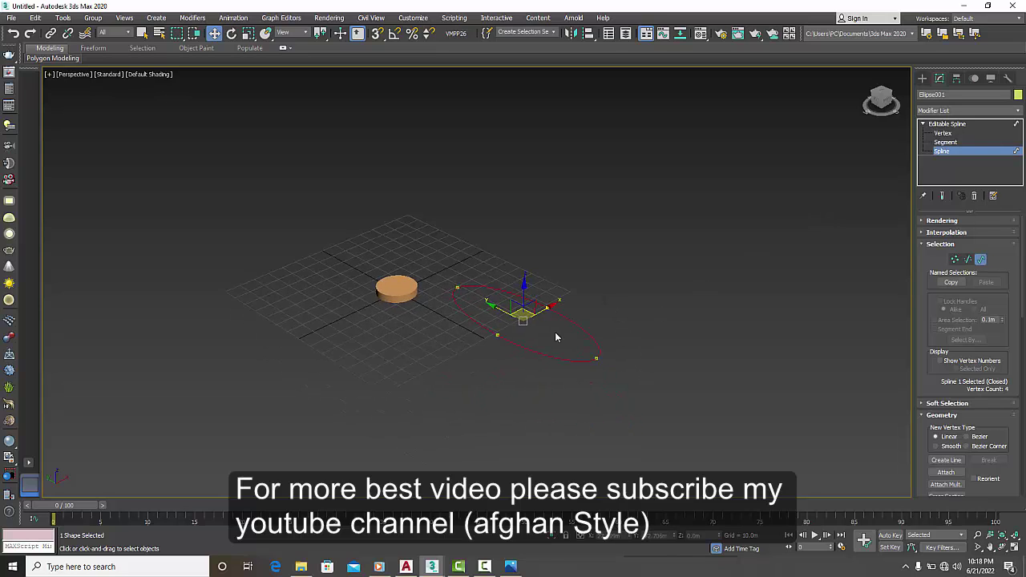
pyautogui.scroll(5, 555, 337)
pyautogui.scroll(-3, 979, 369)
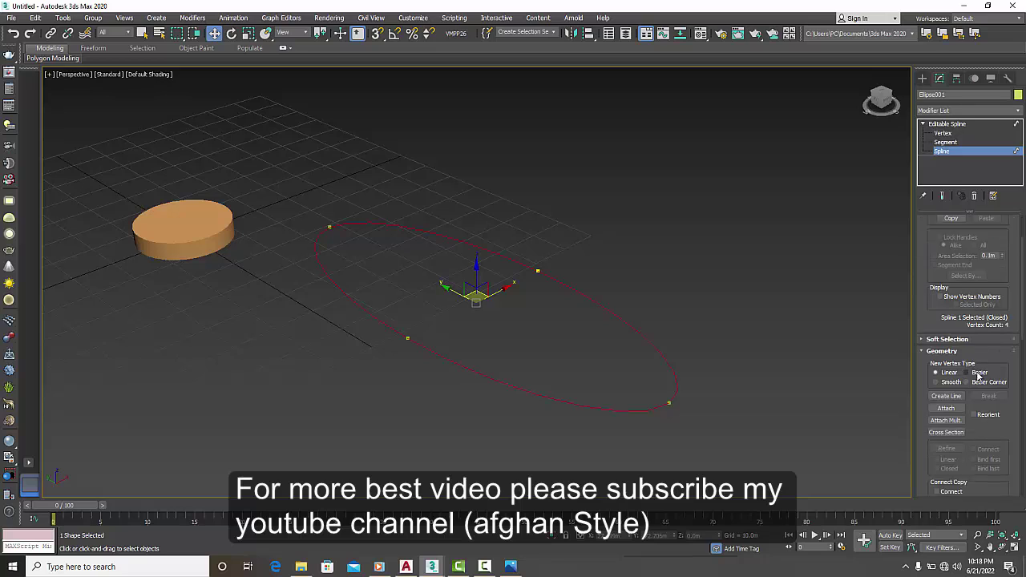
pyautogui.scroll(-3, 980, 374)
pyautogui.scroll(-2, 981, 381)
pyautogui.scroll(-3, 983, 390)
pyautogui.scroll(-2, 985, 387)
pyautogui.write('0.3m')
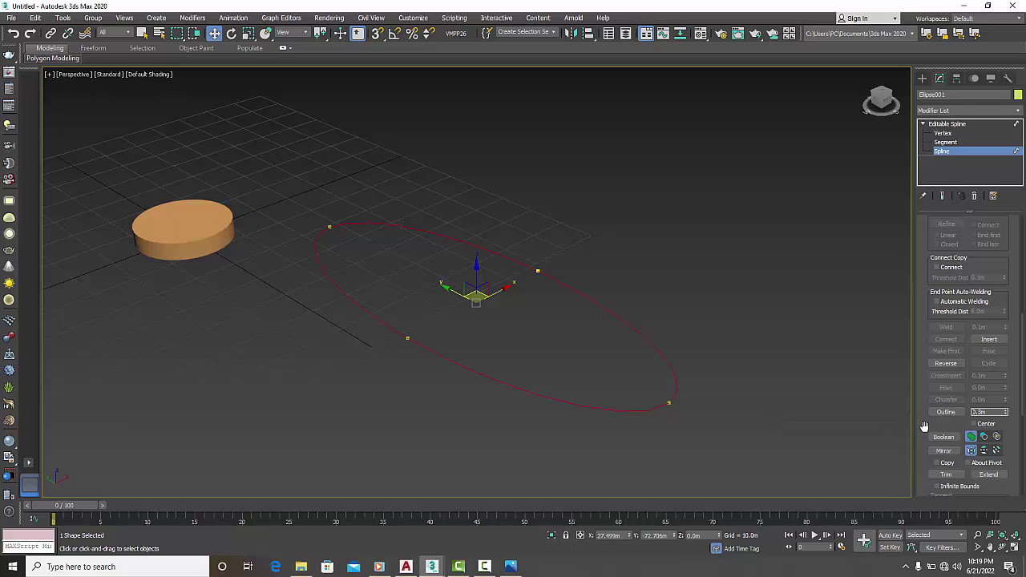
pyautogui.press('Return')
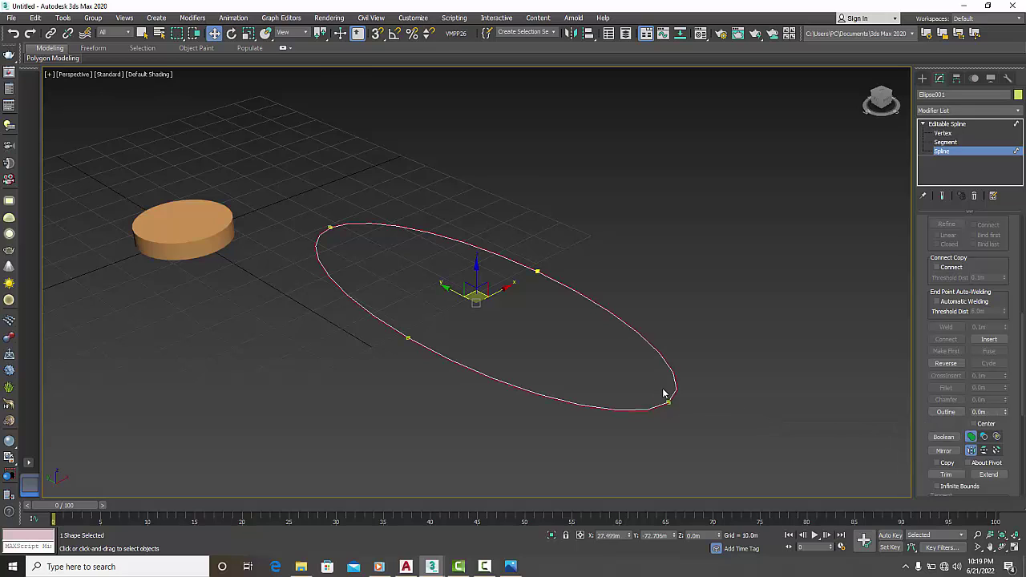
pyautogui.scroll(5, 663, 393)
pyautogui.scroll(-2, 671, 380)
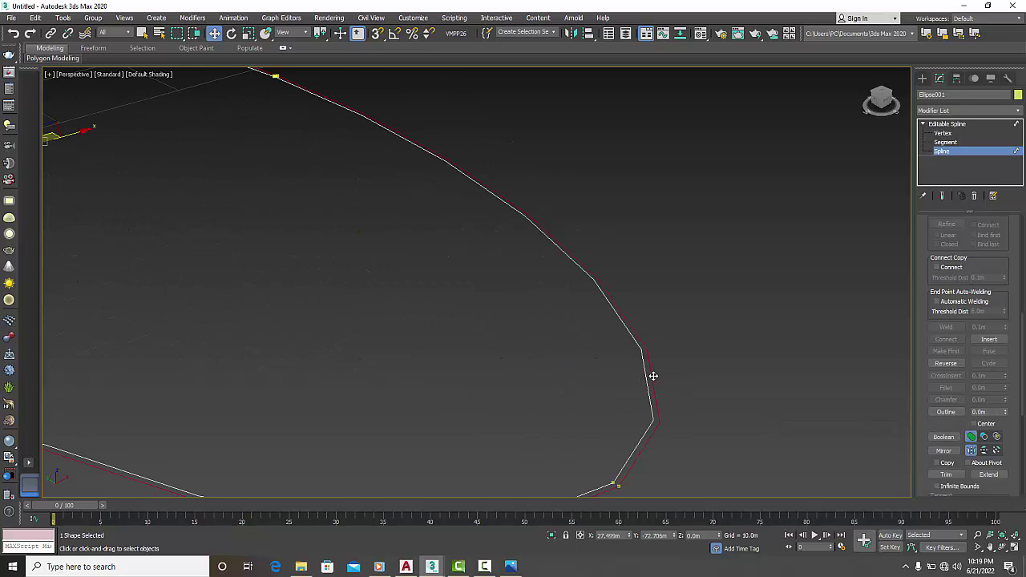
# Step: Redo the outline with a width of 0.9 instead
pyautogui.click(787, 400)
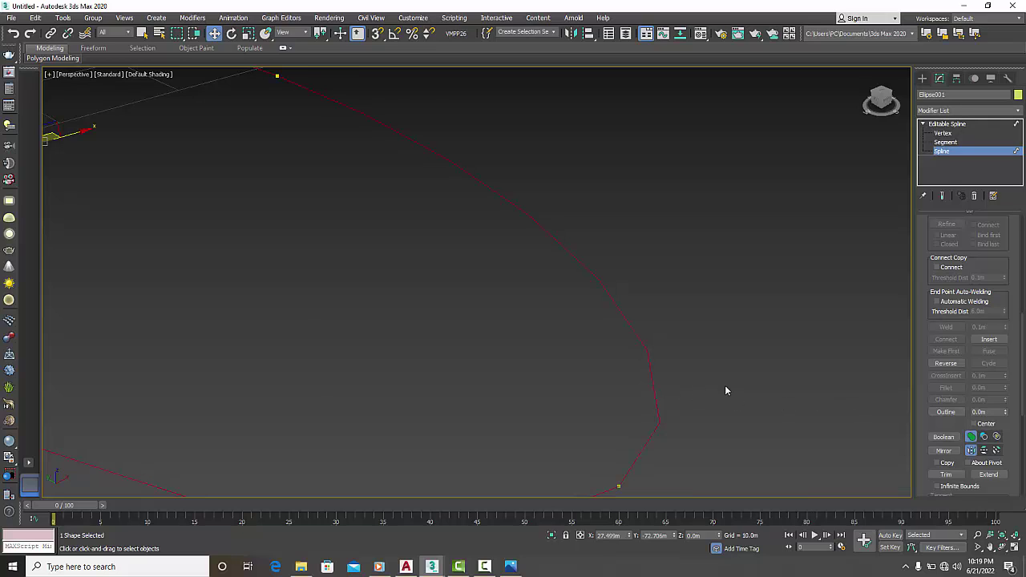
pyautogui.click(992, 412)
pyautogui.press('Return')
pyautogui.scroll(-3, 826, 393)
pyautogui.scroll(-2, 669, 353)
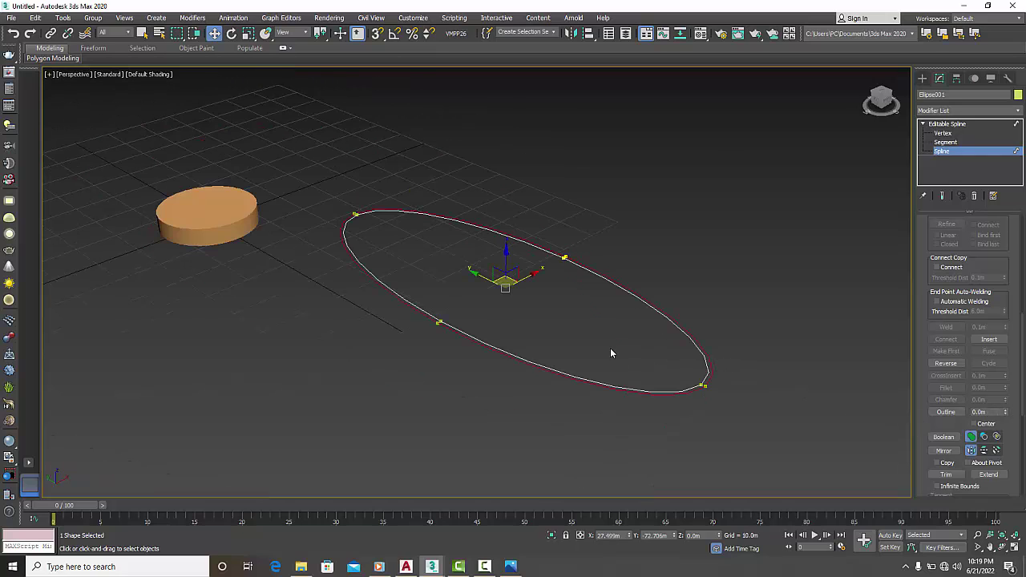
pyautogui.scroll(2, 561, 336)
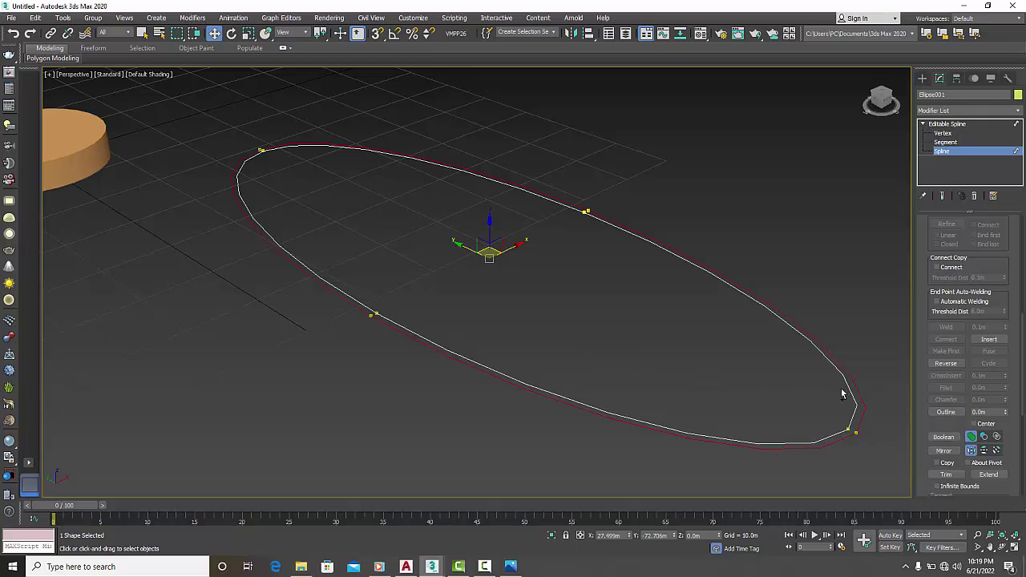
# Step: Delete the inner spline and apply an outline of 2 to form the double ring
pyautogui.press('Delete')
pyautogui.doubleClick(989, 412)
pyautogui.write('2')
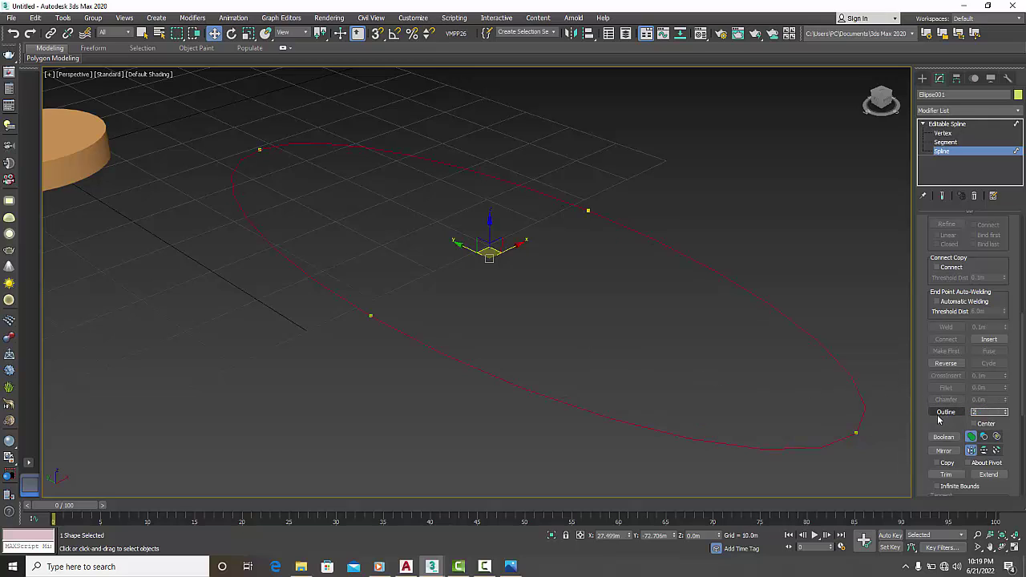
pyautogui.click(938, 415)
pyautogui.press('Return')
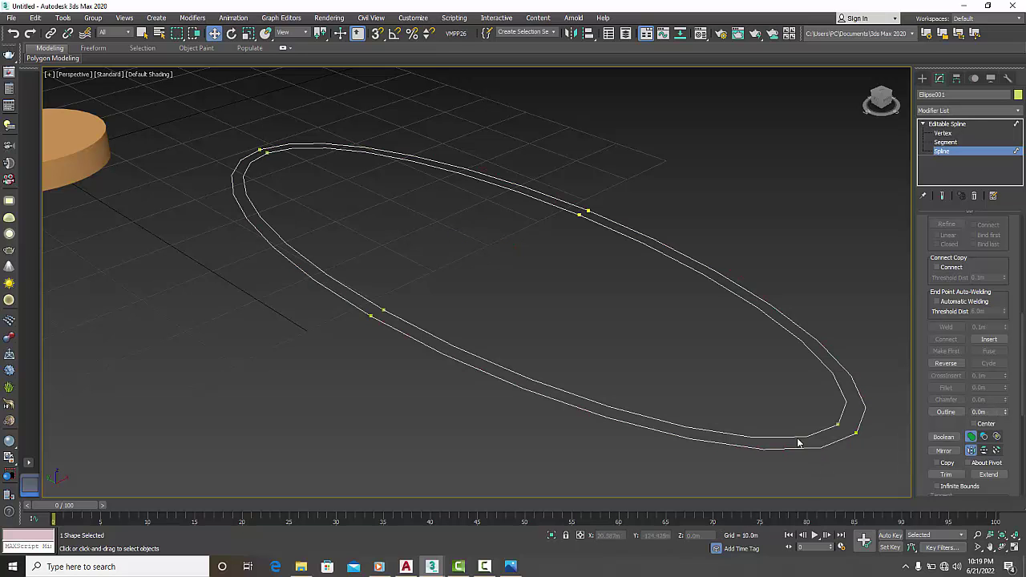
# Step: Exit Spline sub-object level and deselect the ellipse, viewing it beside the cylinder
pyautogui.moveTo(674, 296); pyautogui.dragTo(616, 265, button='middle')
pyautogui.scroll(-3, 648, 314)
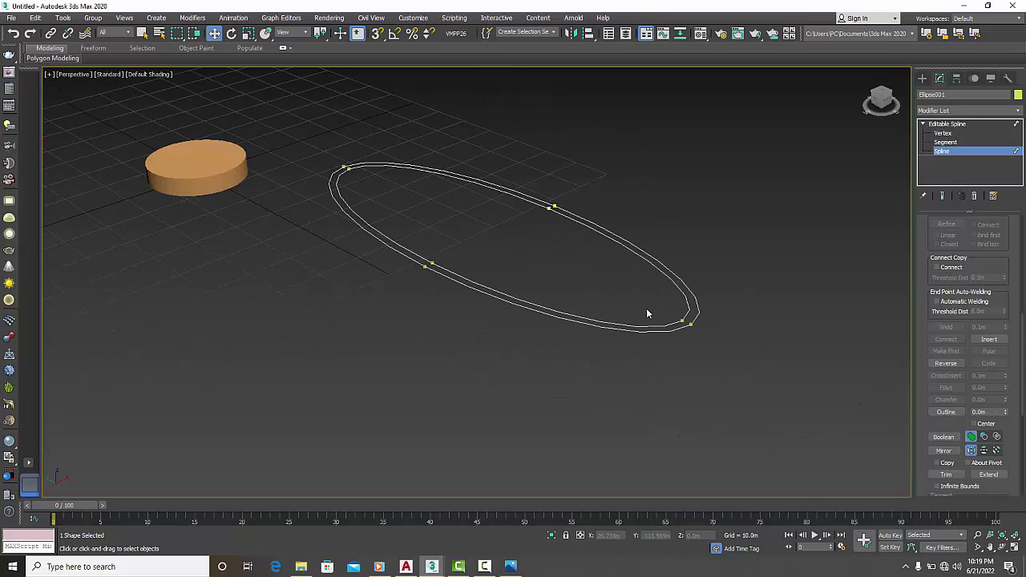
pyautogui.keyDown('alt'); pyautogui.moveTo(655, 353); pyautogui.dragTo(647, 357, button='middle'); pyautogui.keyUp('alt')
pyautogui.click(991, 125)
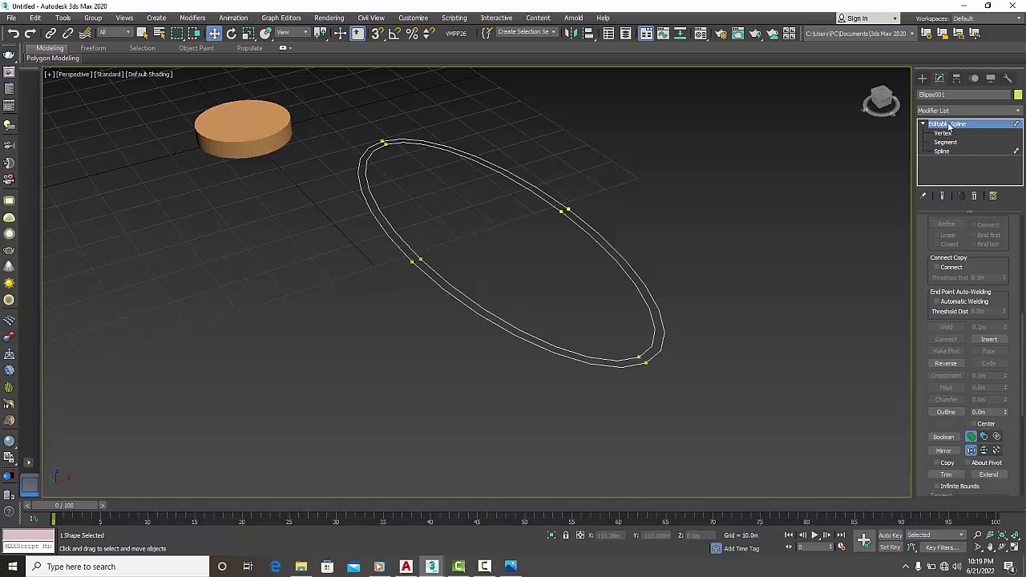
pyautogui.click(798, 245)
# Step: Add an Extrude modifier to the outlined ellipse with an Amount of 6.0m
pyautogui.click(662, 330)
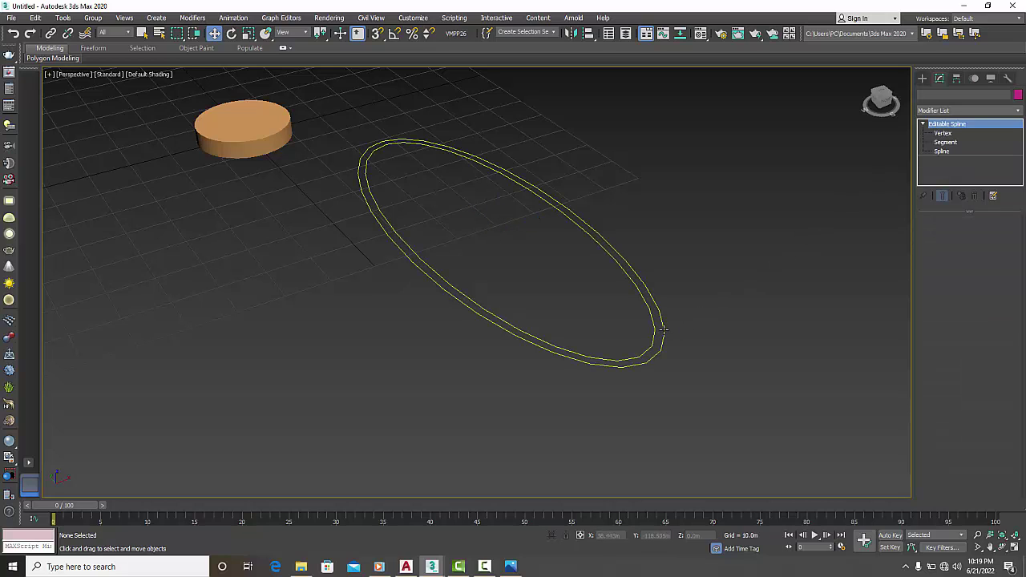
pyautogui.click(956, 113)
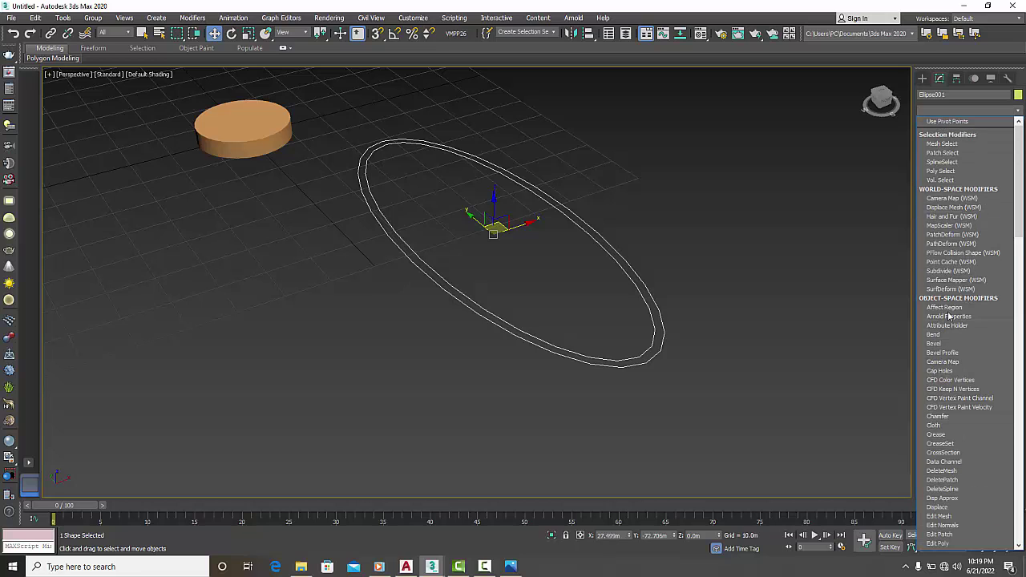
pyautogui.press('e')
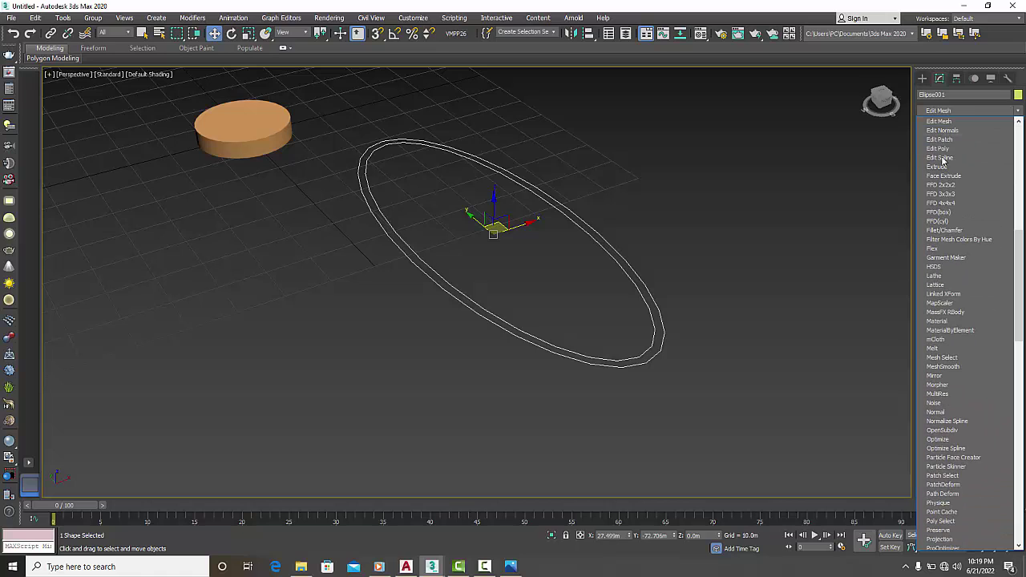
pyautogui.click(939, 166)
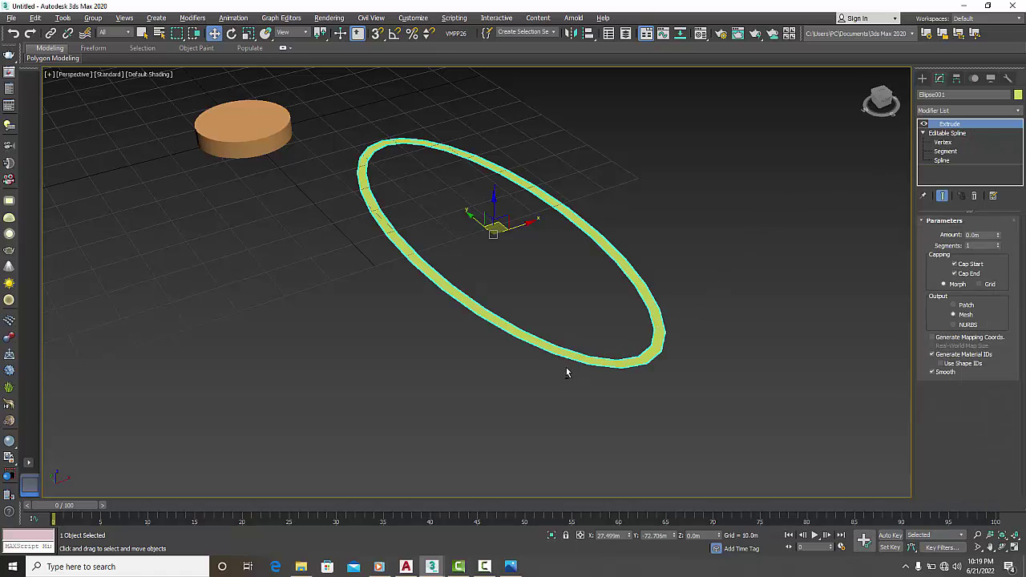
pyautogui.moveTo(565, 372)
pyautogui.keyDown('alt'); pyautogui.mouseDown(button='middle')
pyautogui.moveTo(591, 337)
pyautogui.moveTo(593, 349)
pyautogui.mouseUp(button='middle'); pyautogui.keyUp('alt')
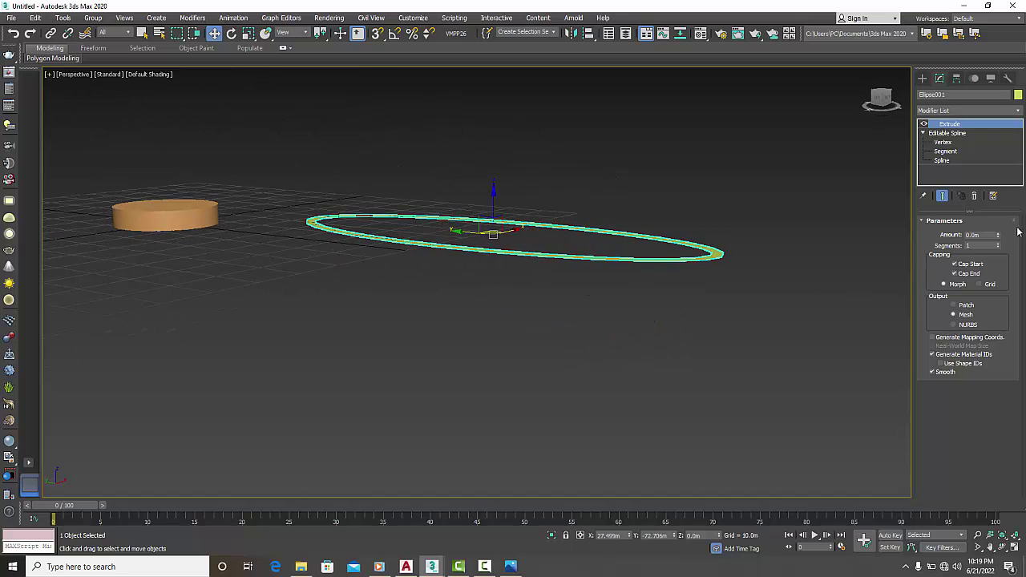
pyautogui.moveTo(998, 237); pyautogui.dragTo(997, 224)
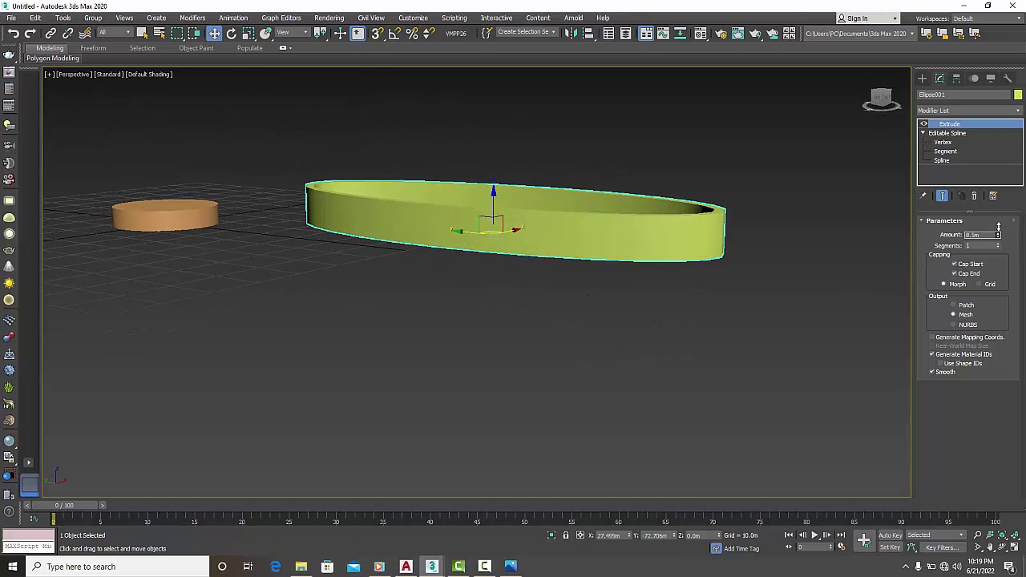
pyautogui.moveTo(803, 241)
pyautogui.keyDown('alt'); pyautogui.mouseDown(button='middle')
pyautogui.moveTo(698, 274)
pyautogui.moveTo(738, 291)
pyautogui.moveTo(773, 251)
pyautogui.moveTo(697, 279)
pyautogui.moveTo(653, 266)
pyautogui.moveTo(752, 255)
pyautogui.moveTo(721, 264)
pyautogui.mouseUp(button='middle'); pyautogui.keyUp('alt')
pyautogui.click(516, 299)
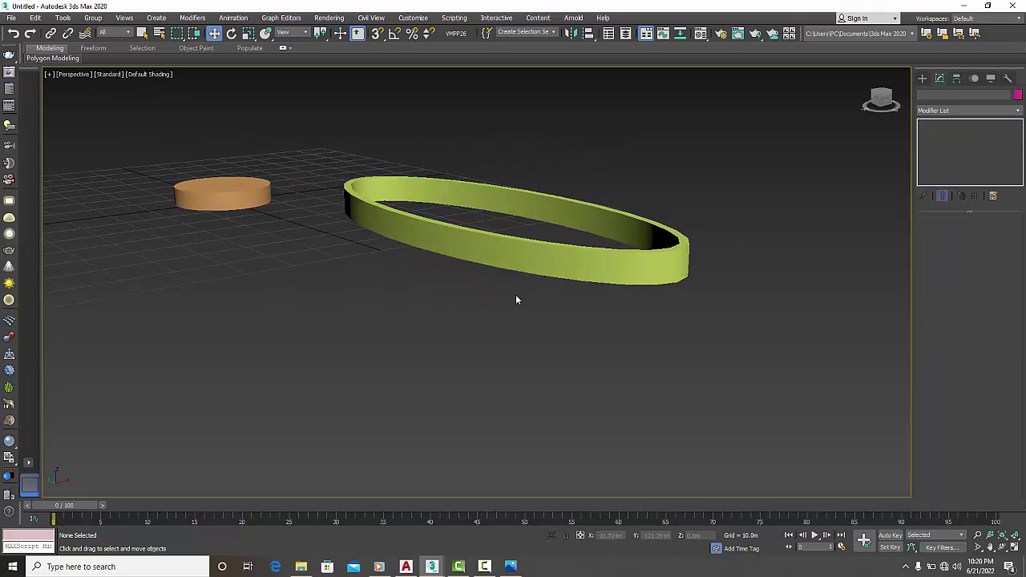
pyautogui.moveTo(432, 567)
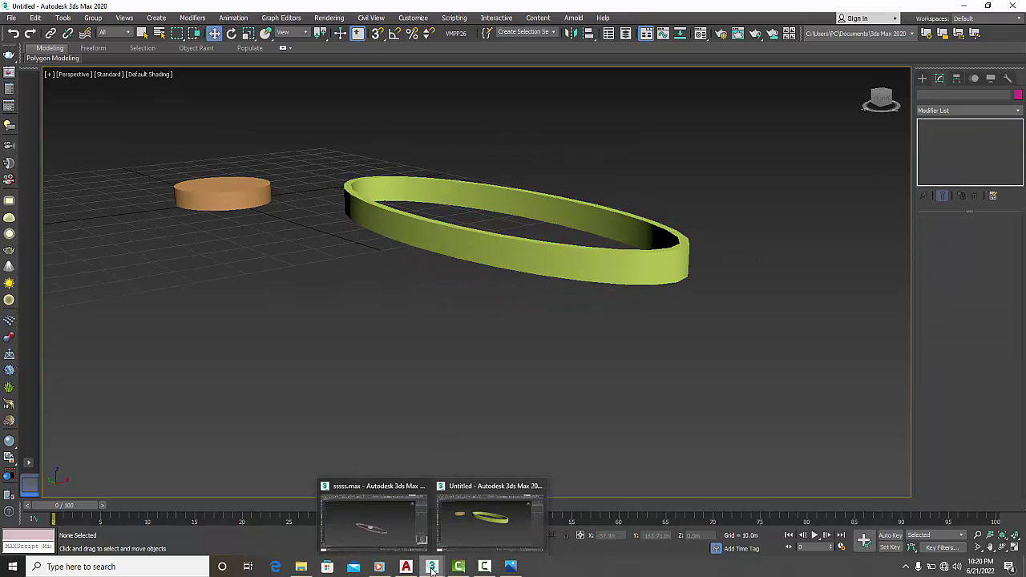
pyautogui.click(392, 536)
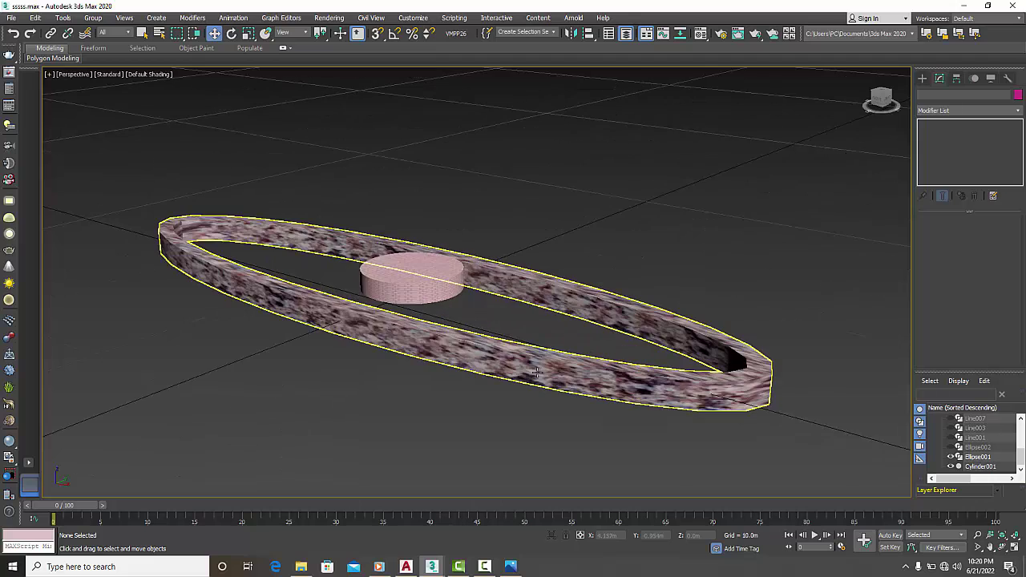
pyautogui.keyDown('alt'); pyautogui.moveTo(555, 377); pyautogui.dragTo(666, 402, button='middle'); pyautogui.keyUp('alt')
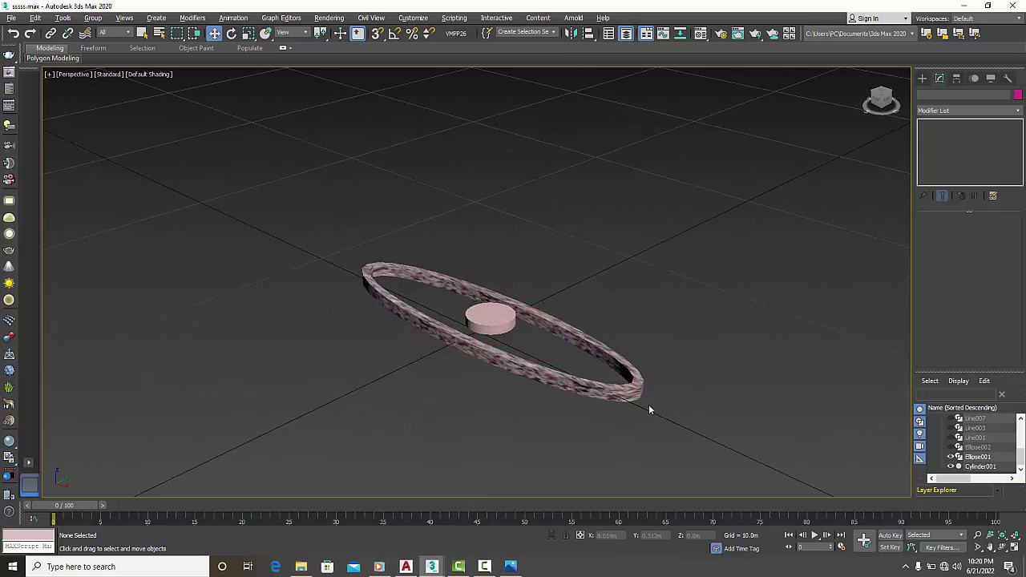
pyautogui.click(952, 448)
pyautogui.keyDown('alt'); pyautogui.moveTo(713, 417); pyautogui.dragTo(692, 418, button='middle'); pyautogui.keyUp('alt')
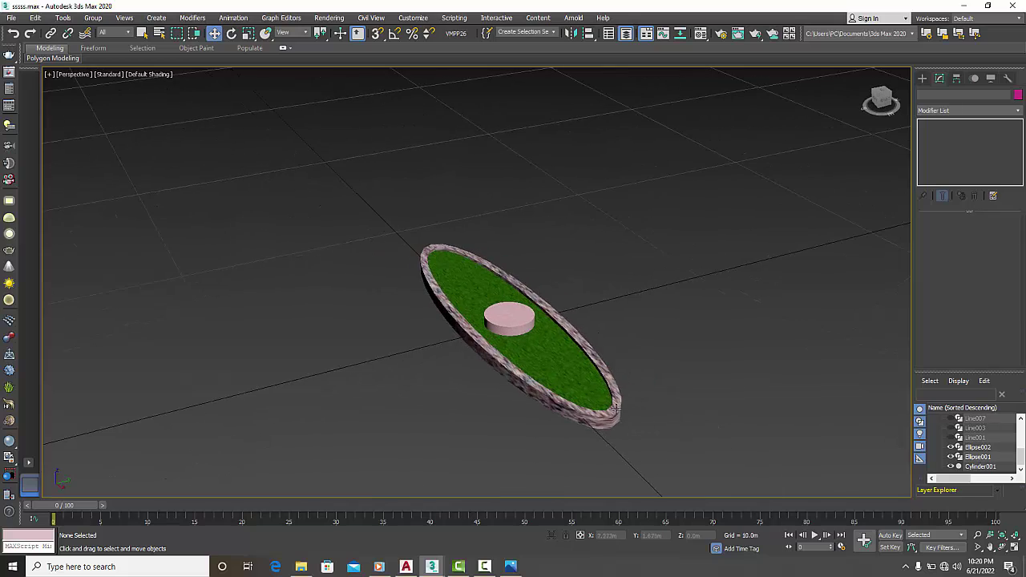
pyautogui.scroll(3, 609, 409)
pyautogui.scroll(3, 601, 401)
pyautogui.scroll(-1, 609, 398)
pyautogui.scroll(-3, 617, 399)
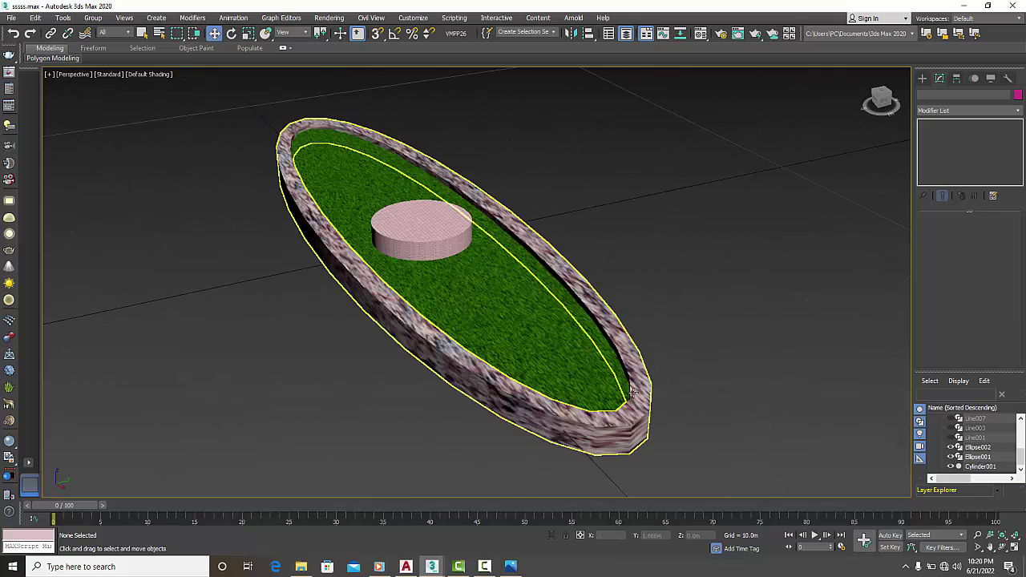
pyautogui.keyDown('alt'); pyautogui.moveTo(610, 401); pyautogui.dragTo(633, 390, button='middle'); pyautogui.keyUp('alt')
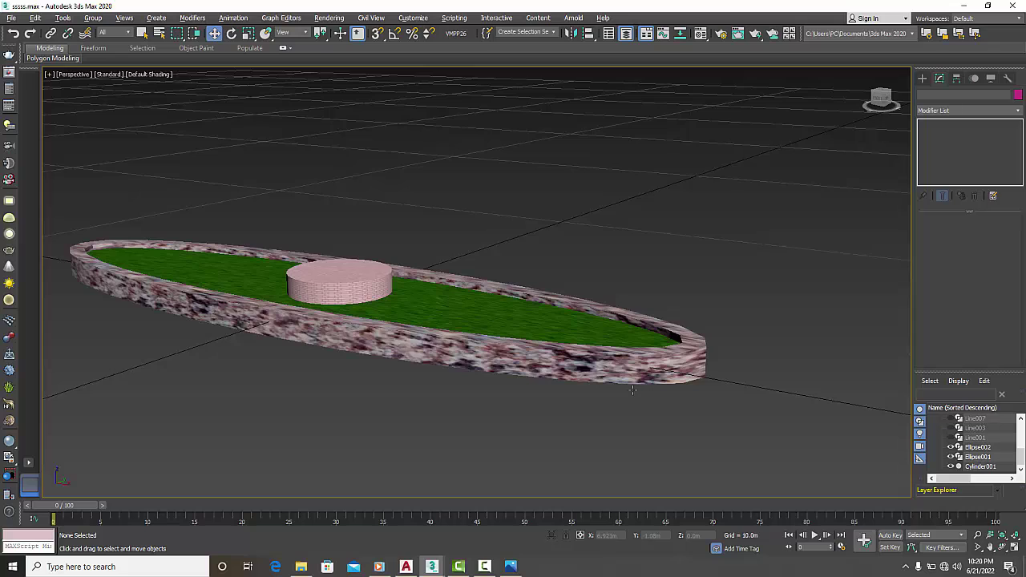
pyautogui.scroll(-4, 632, 391)
pyautogui.scroll(2, 632, 390)
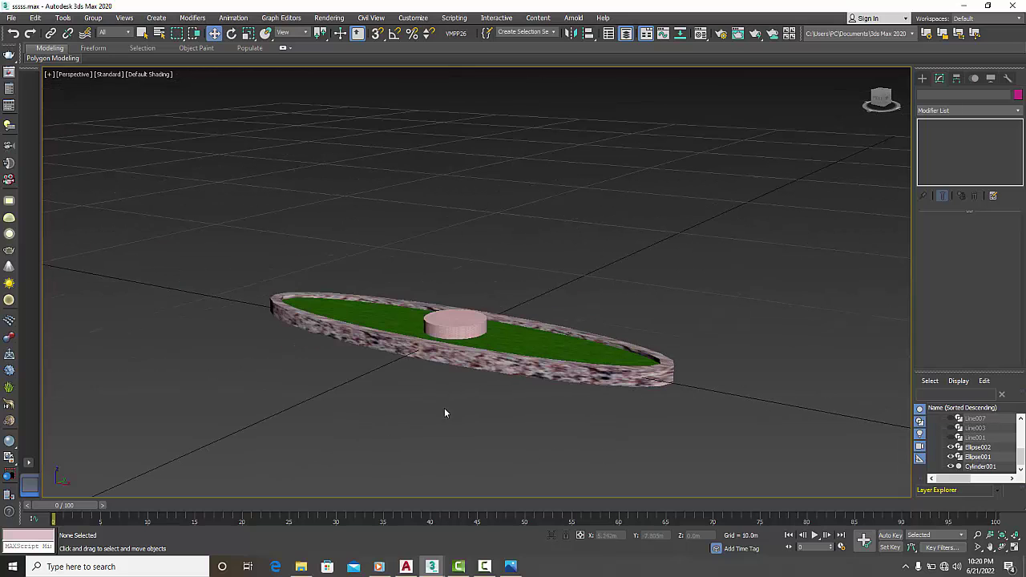
pyautogui.click(438, 569)
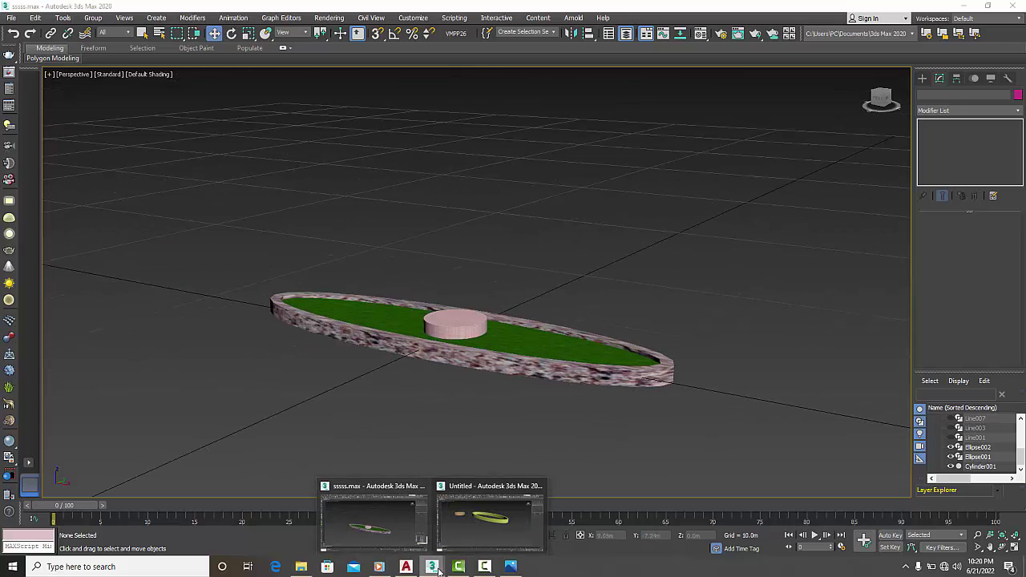
# Step: Draw Ellipse002, about 67.287m by 24.289m, on the grid below the cylinder
pyautogui.moveTo(489, 519)
pyautogui.click(492, 540)
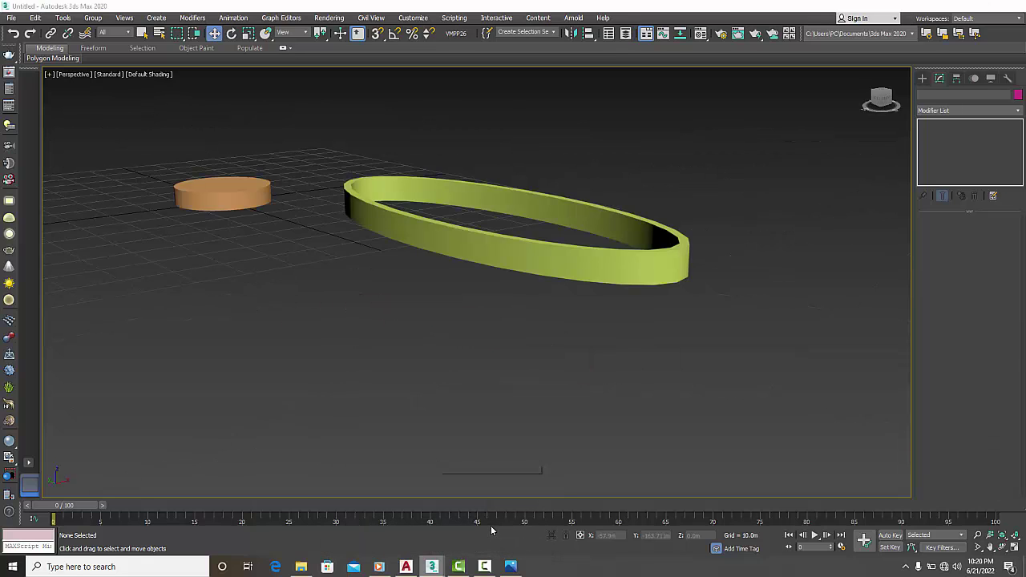
pyautogui.scroll(3, 458, 400)
pyautogui.scroll(-5, 458, 400)
pyautogui.moveTo(449, 406)
pyautogui.keyDown('alt'); pyautogui.mouseDown(button='middle')
pyautogui.moveTo(469, 408)
pyautogui.moveTo(481, 369)
pyautogui.mouseUp(button='middle'); pyautogui.keyUp('alt')
pyautogui.click(922, 78)
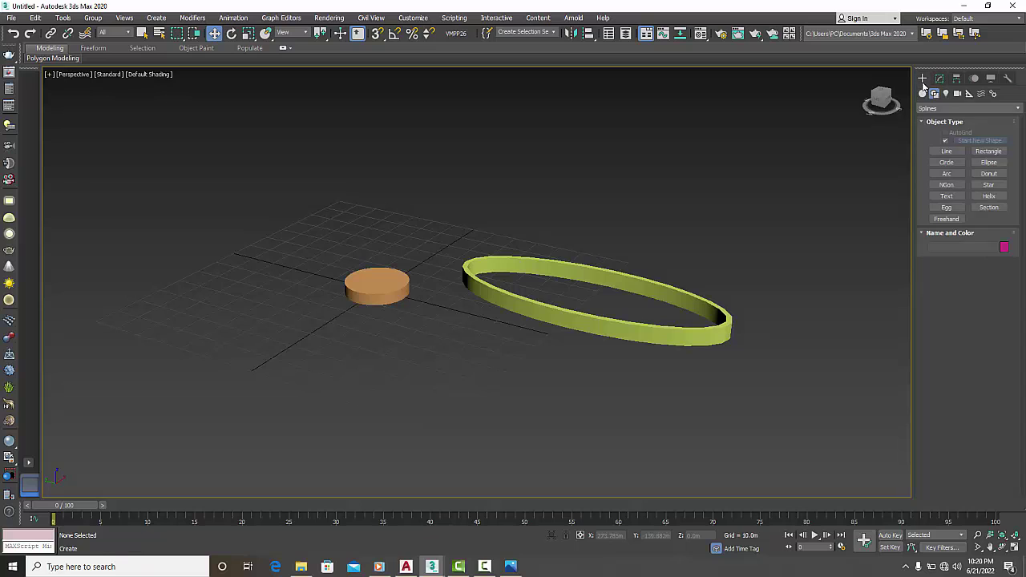
pyautogui.click(933, 93)
pyautogui.click(988, 163)
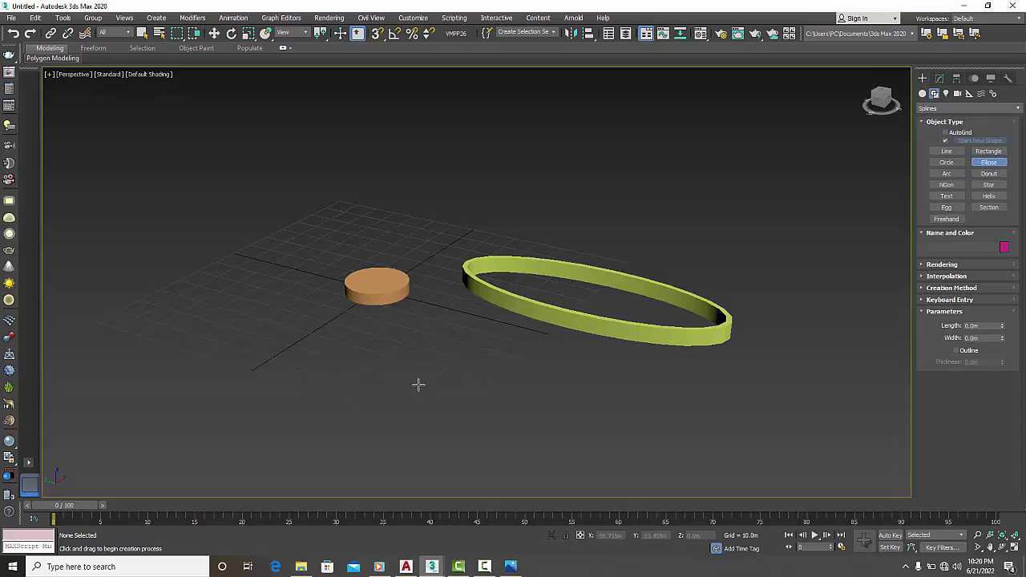
pyautogui.moveTo(418, 381); pyautogui.dragTo(562, 469)
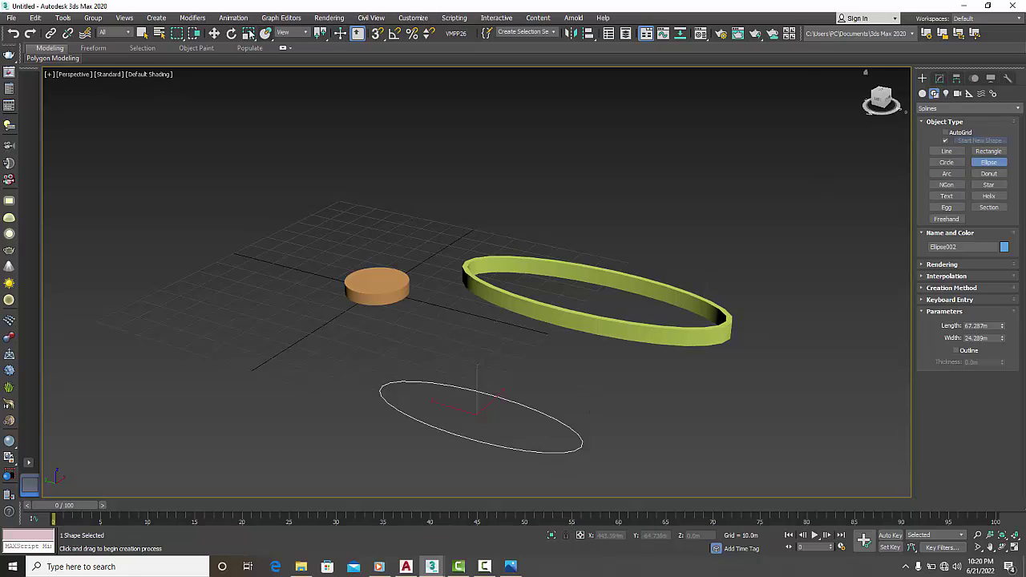
pyautogui.click(214, 33)
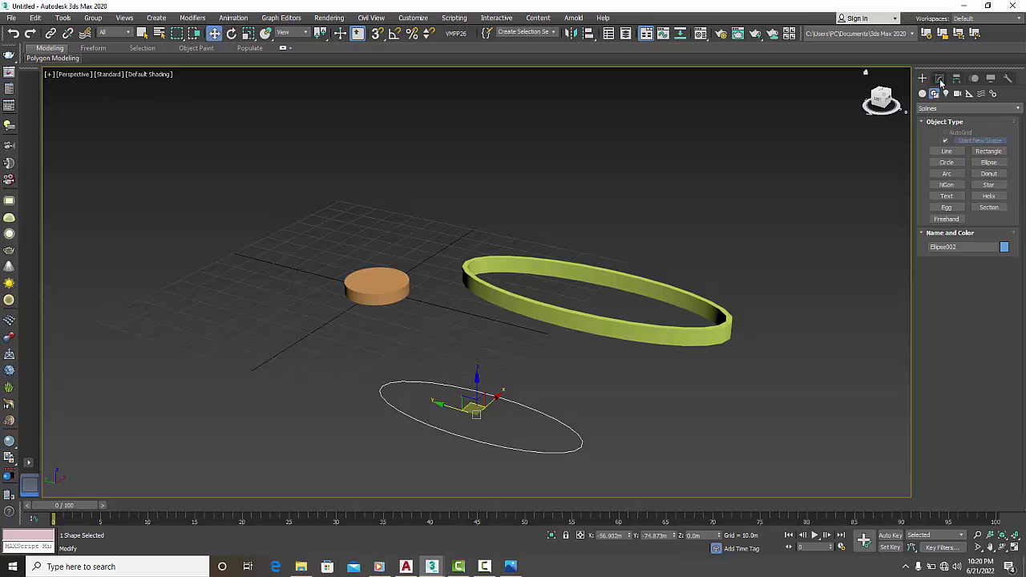
pyautogui.click(940, 79)
pyautogui.click(944, 112)
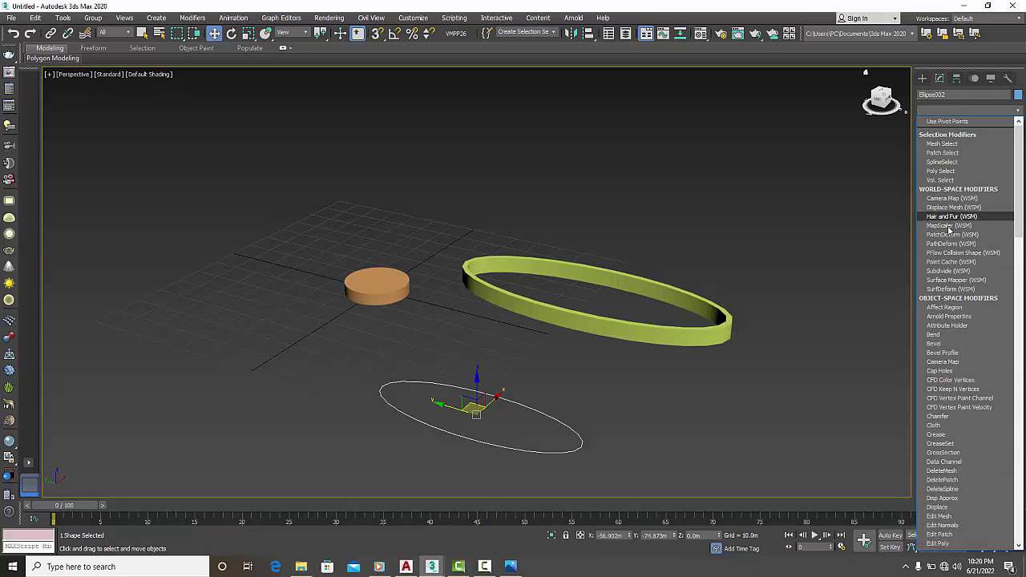
# Step: Extrude Ellipse002 by 4.5m and move the resulting slab inside the yellow ring
pyautogui.scroll(-5, 949, 184)
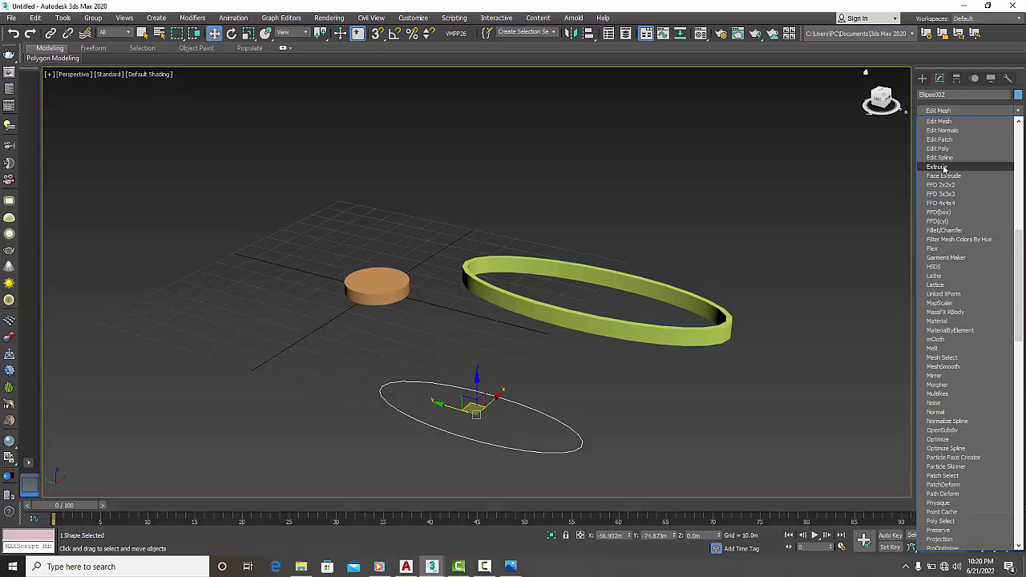
pyautogui.click(942, 167)
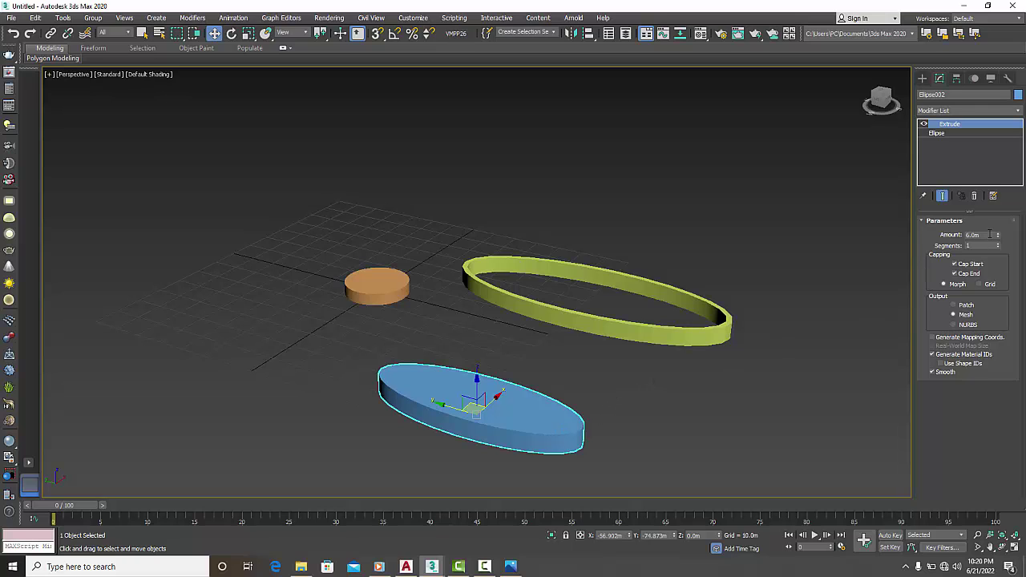
pyautogui.moveTo(998, 241); pyautogui.dragTo(998, 245)
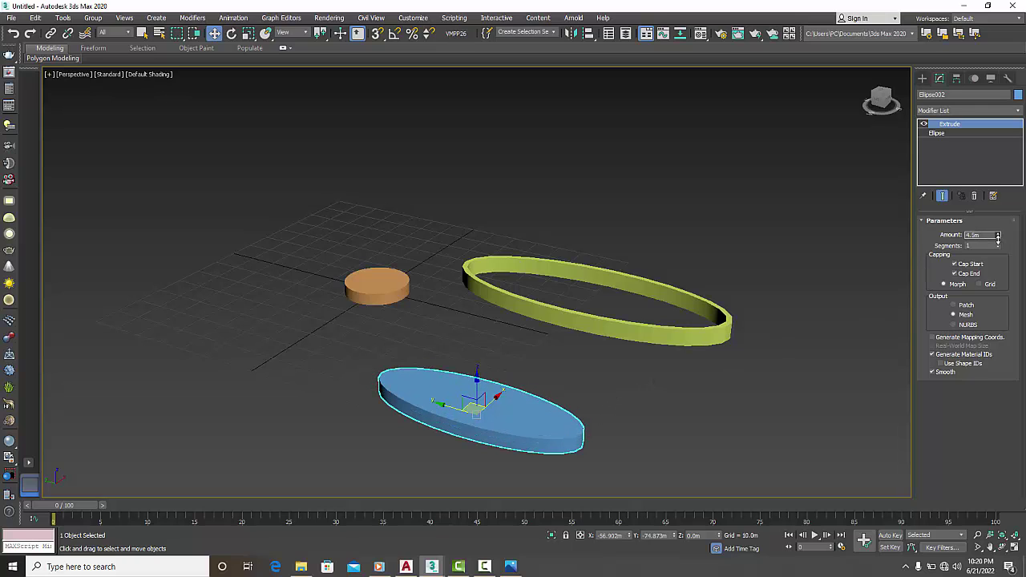
pyautogui.moveTo(533, 405)
pyautogui.keyDown('alt'); pyautogui.mouseDown(button='middle')
pyautogui.moveTo(538, 383)
pyautogui.moveTo(575, 414)
pyautogui.mouseUp(button='middle'); pyautogui.keyUp('alt')
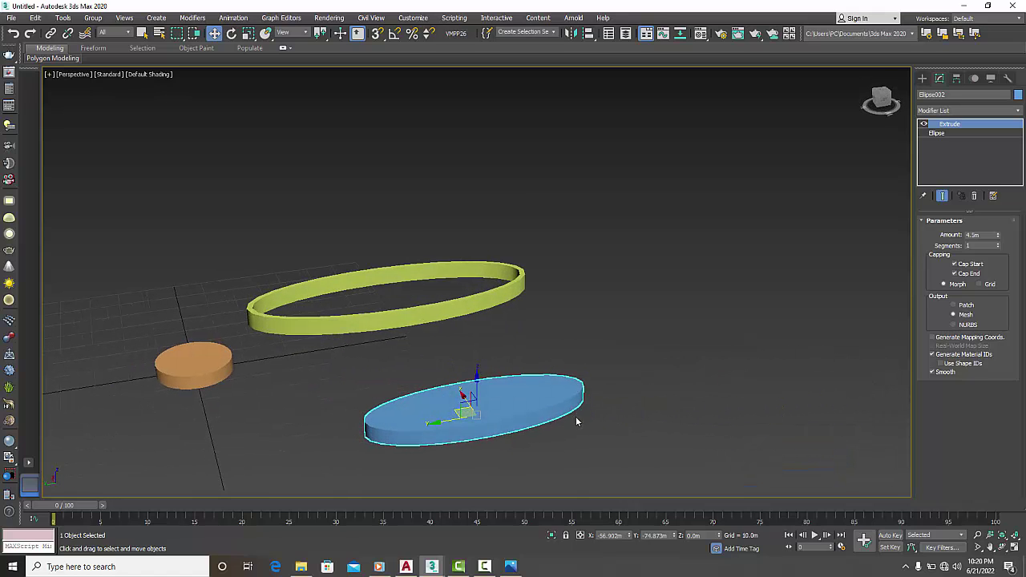
pyautogui.moveTo(464, 397); pyautogui.dragTo(382, 286)
# Step: In the maximized Top view, move Ellipse002 up to centre it within the ring
pyautogui.hotkey('alt', 'w')
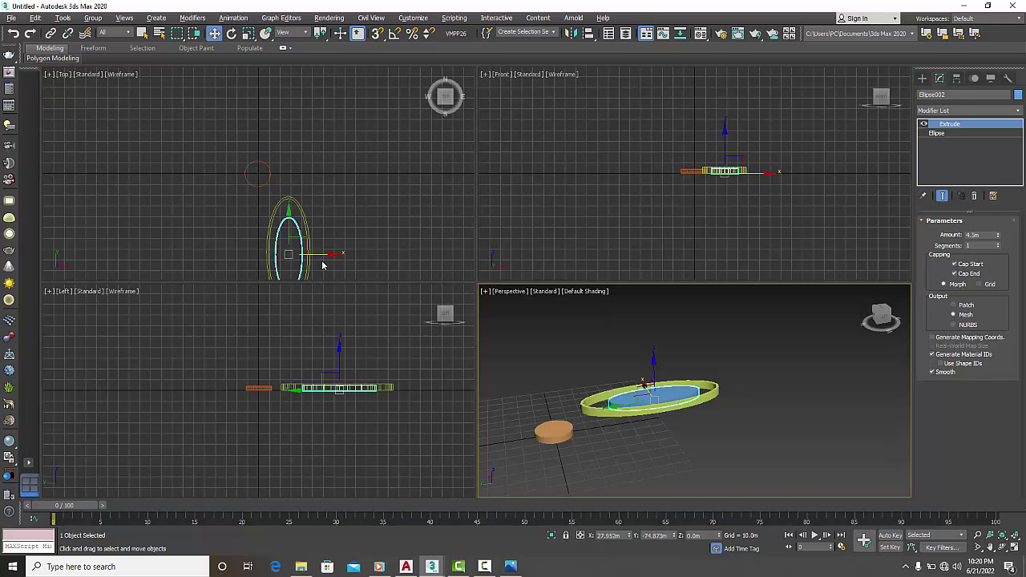
pyautogui.click(299, 261)
pyautogui.hotkey('alt', 'w')
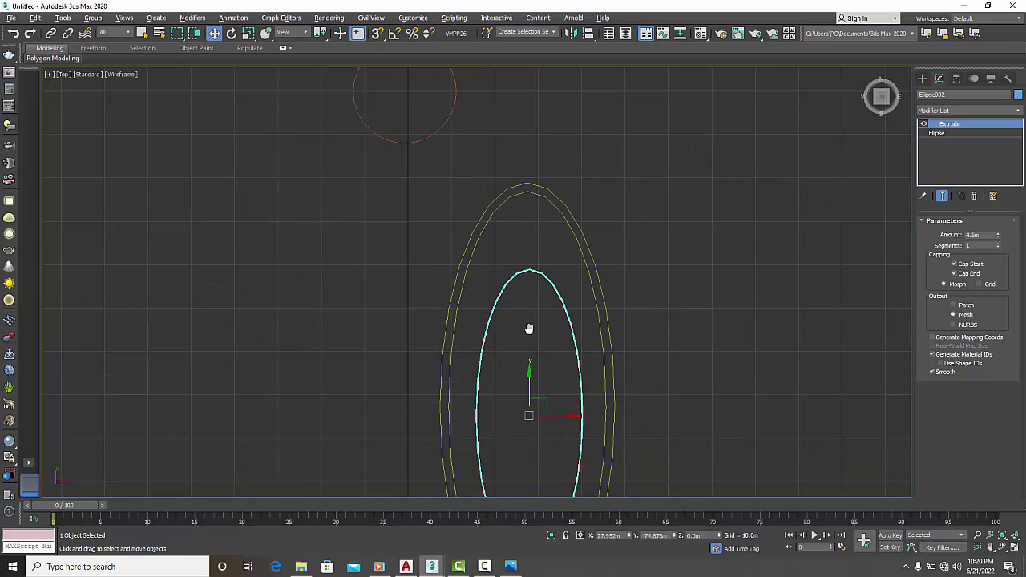
pyautogui.moveTo(539, 439); pyautogui.dragTo(519, 320, button='middle')
pyautogui.moveTo(519, 321); pyautogui.dragTo(505, 304)
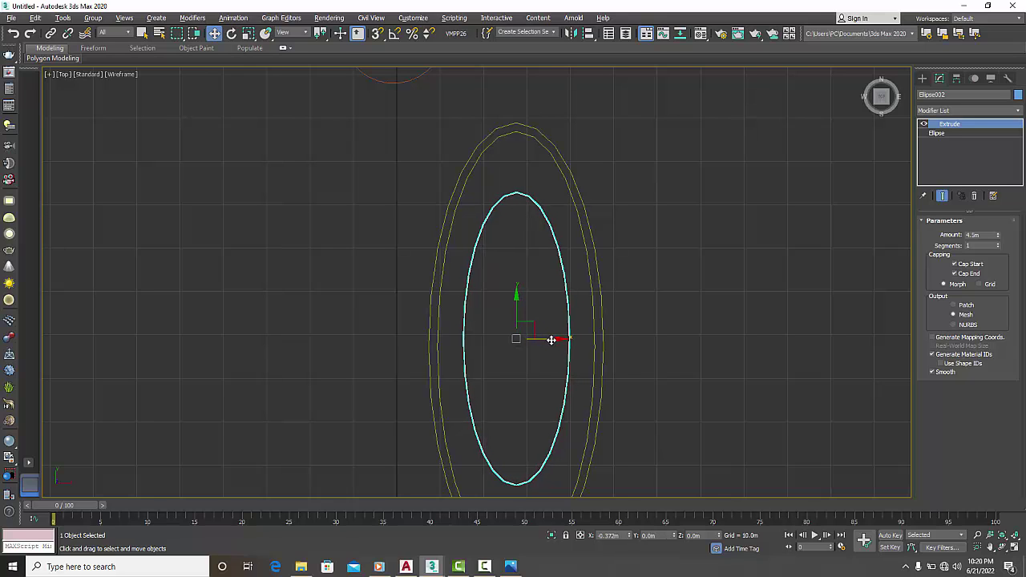
# Step: Maximize the Perspective viewport and orbit around the ring and its floor slab
pyautogui.hotkey('alt', 'w')
pyautogui.rightClick(609, 371)
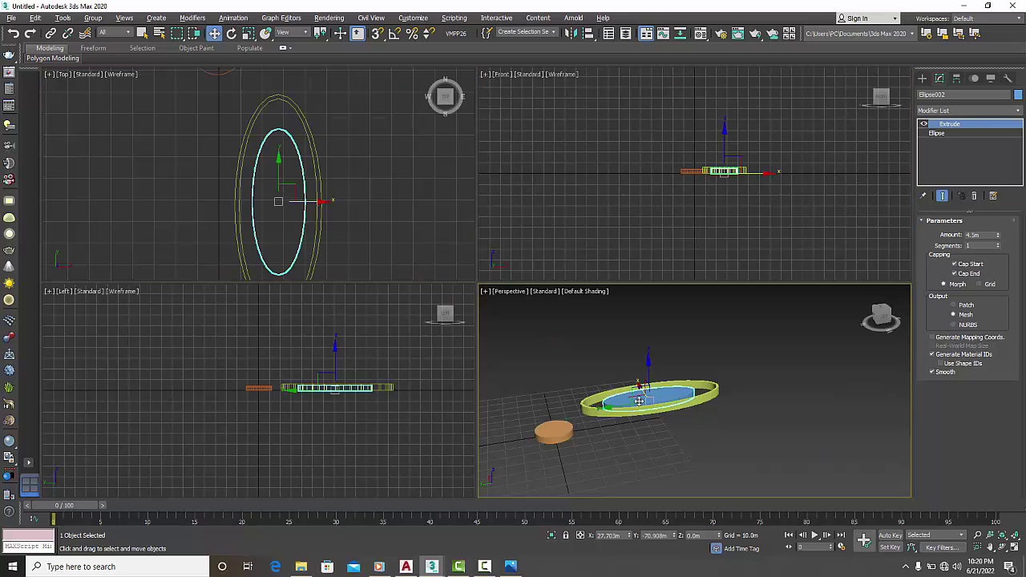
pyautogui.hotkey('alt', 'w')
pyautogui.moveTo(428, 373)
pyautogui.keyDown('alt'); pyautogui.mouseDown(button='middle')
pyautogui.moveTo(447, 389)
pyautogui.moveTo(409, 83)
pyautogui.mouseUp(button='middle'); pyautogui.keyUp('alt')
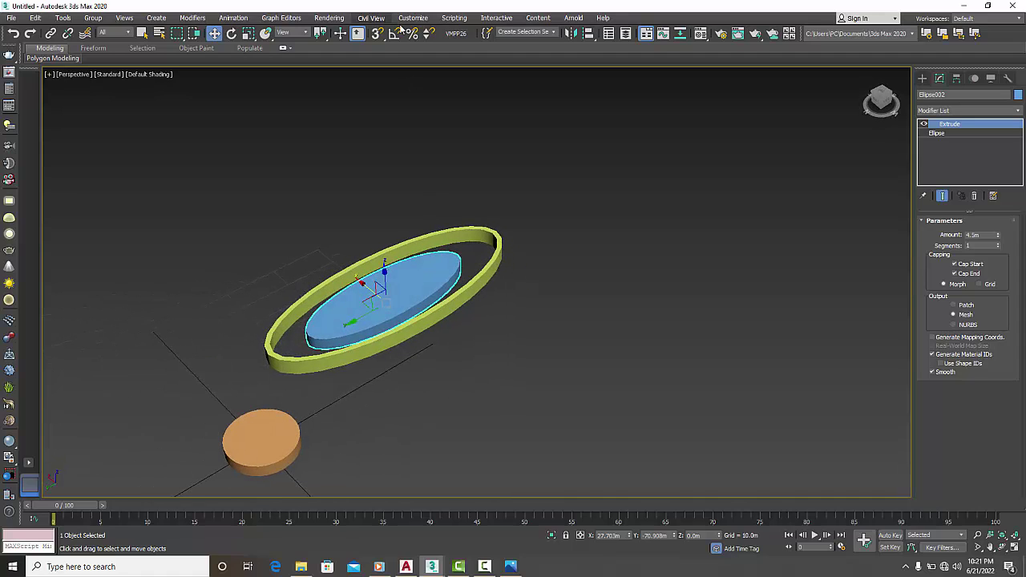
# Step: Scale the blue Ellipse002 up uniformly until it nearly fills the yellow ring
pyautogui.click(249, 34)
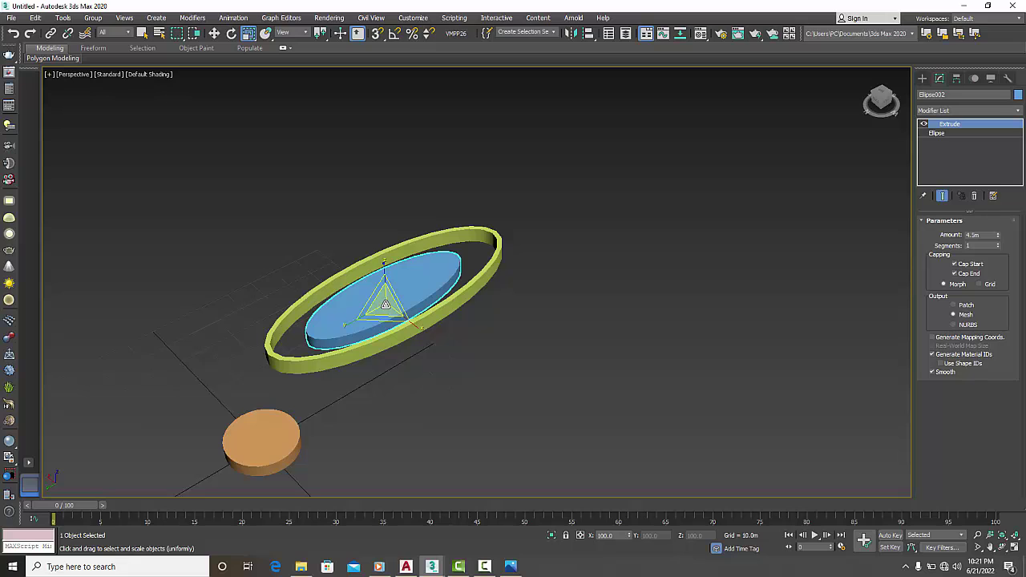
pyautogui.moveTo(386, 305); pyautogui.dragTo(396, 282)
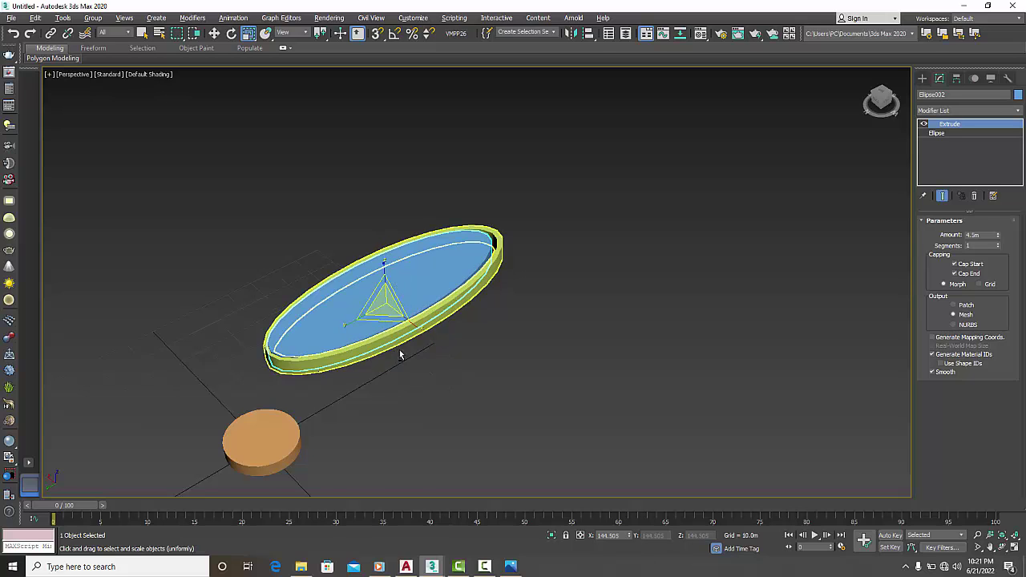
pyautogui.moveTo(401, 355)
pyautogui.keyDown('alt'); pyautogui.mouseDown(button='middle')
pyautogui.moveTo(440, 343)
pyautogui.moveTo(422, 322)
pyautogui.mouseUp(button='middle'); pyautogui.keyUp('alt')
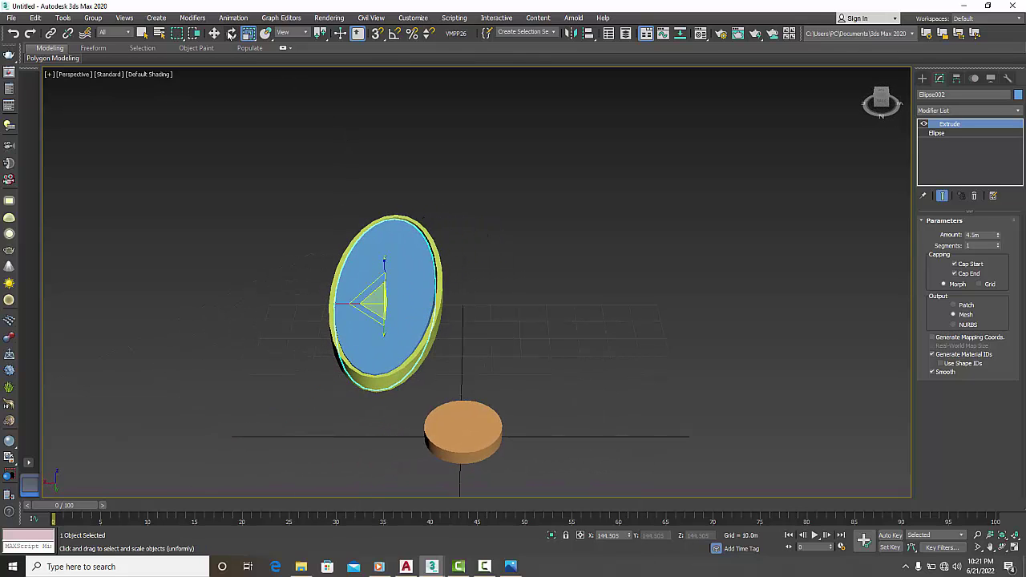
# Step: Lower Ellipse002 below the ring's rim to Z -2.411m, adjusting its X/Y position
pyautogui.click(214, 33)
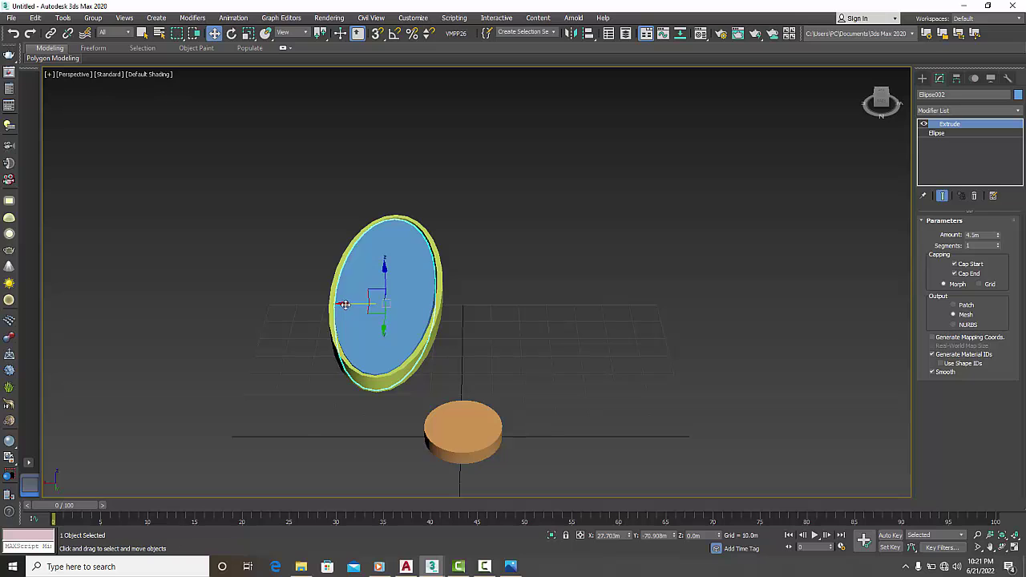
pyautogui.moveTo(343, 306); pyautogui.dragTo(346, 305)
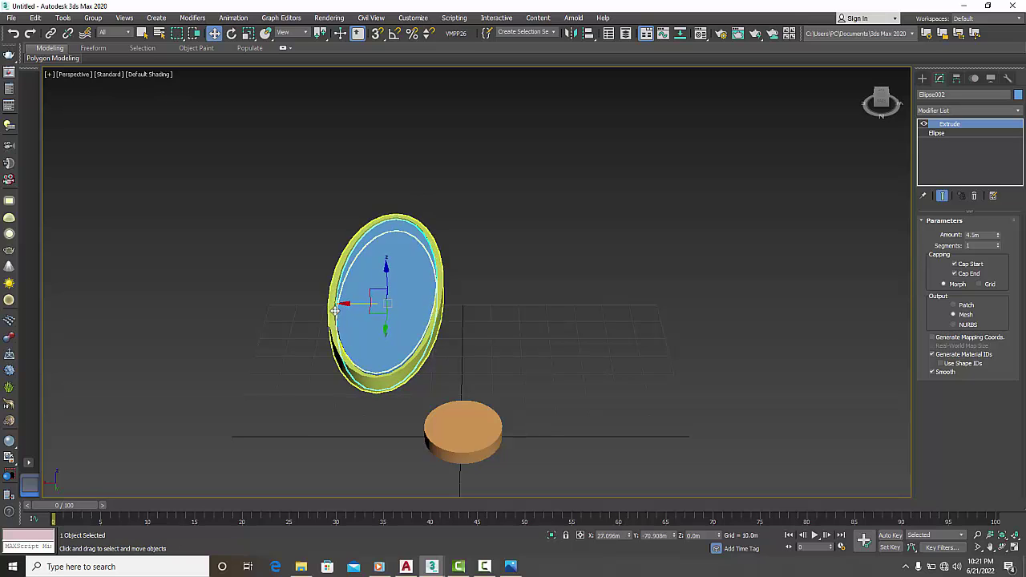
pyautogui.moveTo(555, 345)
pyautogui.keyDown('alt'); pyautogui.mouseDown(button='middle')
pyautogui.moveTo(509, 350)
pyautogui.moveTo(465, 337)
pyautogui.moveTo(426, 301)
pyautogui.mouseUp(button='middle'); pyautogui.keyUp('alt')
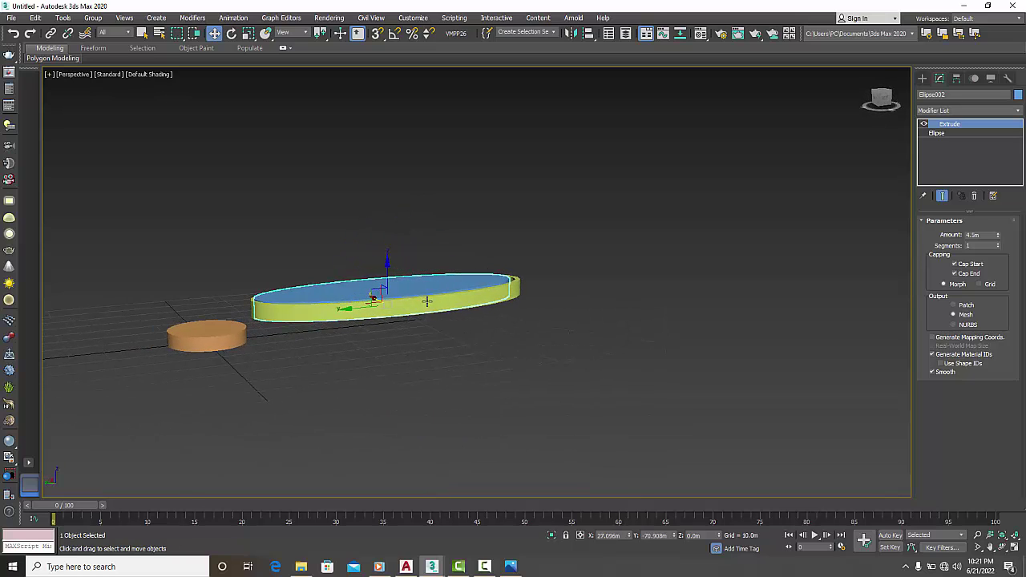
pyautogui.moveTo(386, 263); pyautogui.dragTo(388, 270)
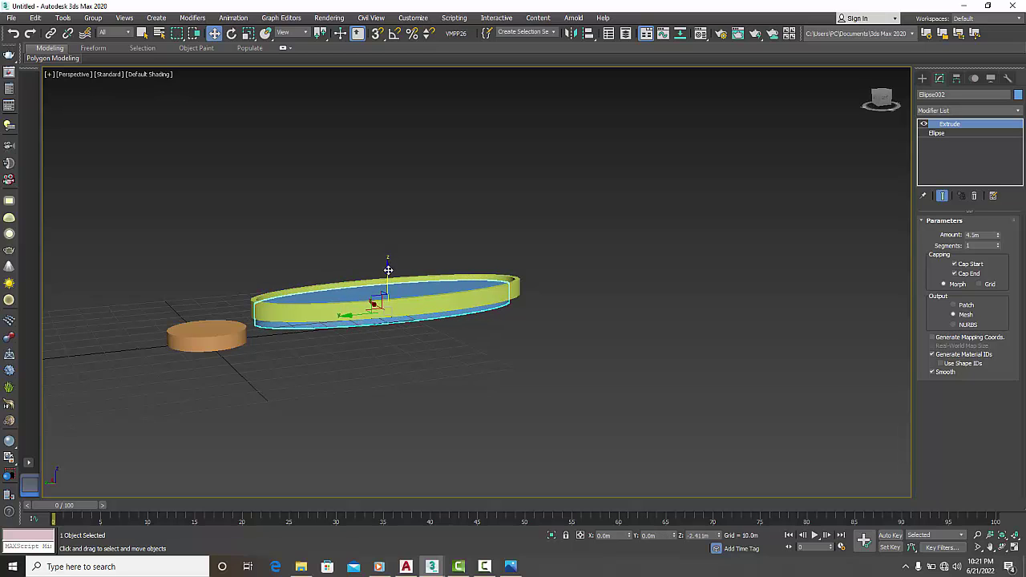
pyautogui.keyDown('alt'); pyautogui.moveTo(432, 378); pyautogui.dragTo(478, 402, button='middle'); pyautogui.keyUp('alt')
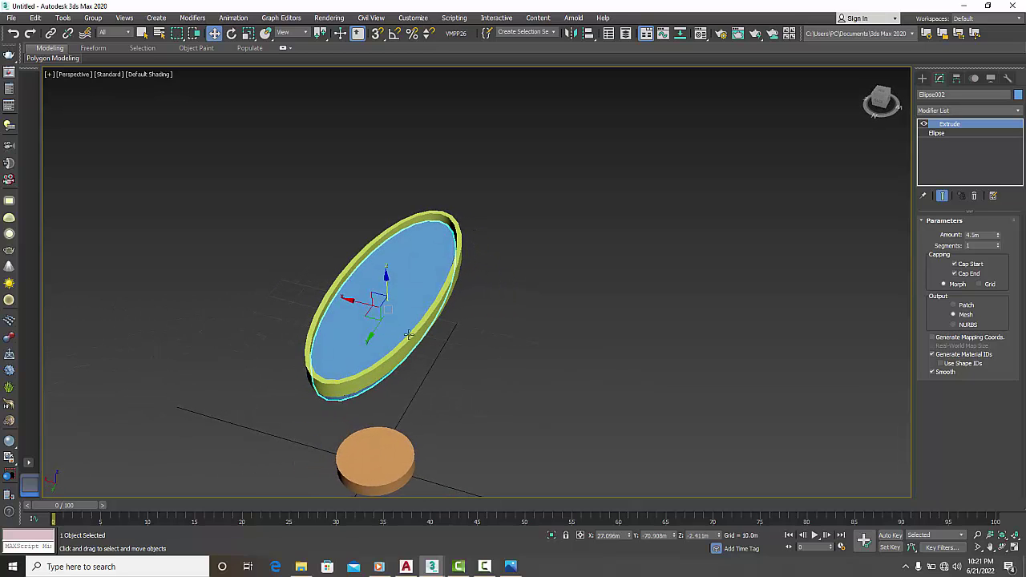
pyautogui.moveTo(378, 337); pyautogui.dragTo(383, 334)
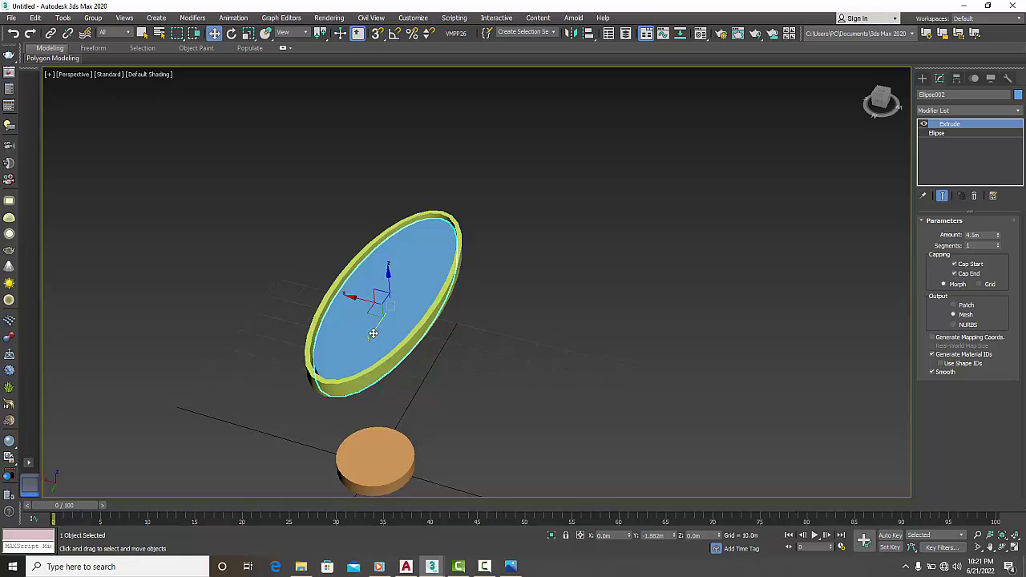
pyautogui.moveTo(383, 334)
pyautogui.keyDown('alt'); pyautogui.mouseDown(button='middle')
pyautogui.moveTo(549, 370)
pyautogui.moveTo(523, 384)
pyautogui.moveTo(580, 412)
pyautogui.moveTo(465, 362)
pyautogui.moveTo(535, 387)
pyautogui.moveTo(485, 364)
pyautogui.mouseUp(button='middle'); pyautogui.keyUp('alt')
pyautogui.click(549, 370)
pyautogui.scroll(3, 484, 365)
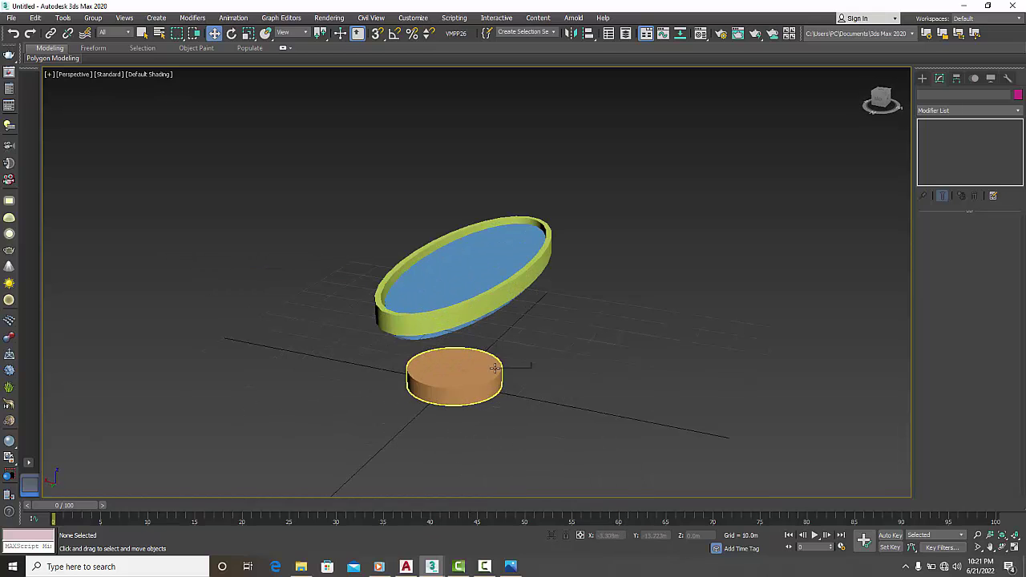
# Step: Unhide the Line001 spike in the reference scene, inspect it, then return to Untitled
pyautogui.click(462, 283)
pyautogui.click(485, 293)
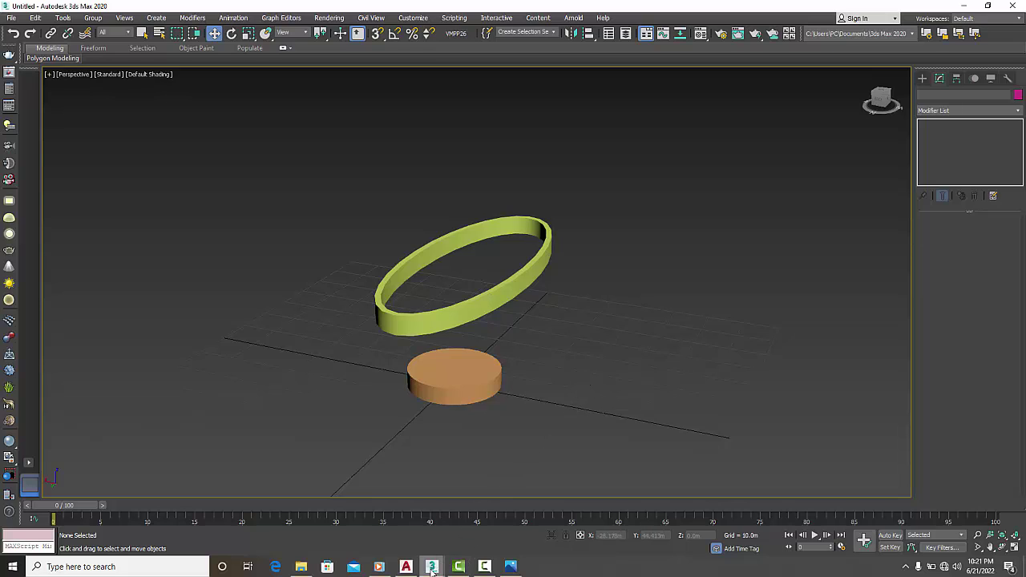
pyautogui.moveTo(431, 567)
pyautogui.click(374, 519)
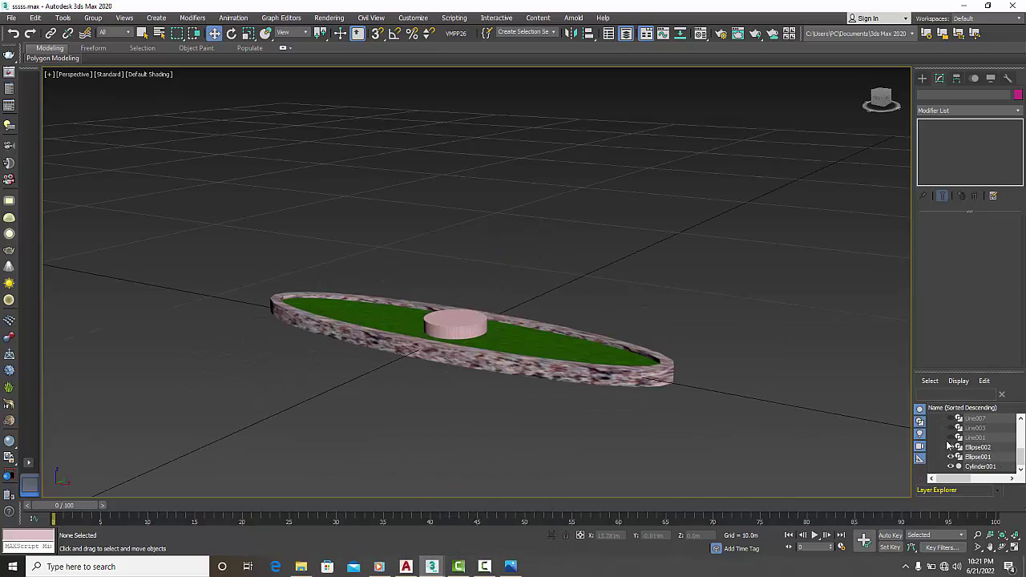
pyautogui.click(951, 437)
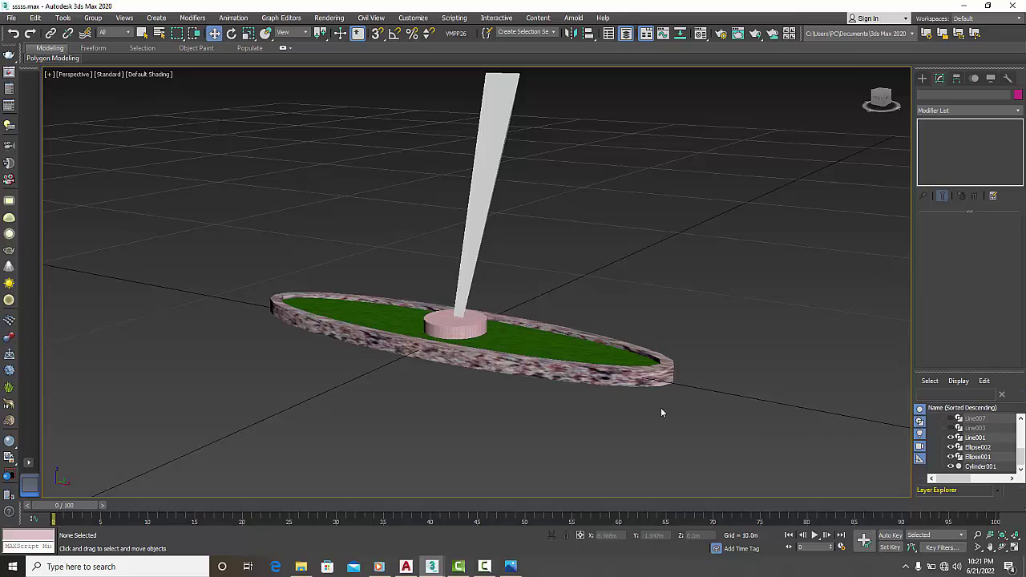
pyautogui.moveTo(662, 409)
pyautogui.keyDown('alt'); pyautogui.mouseDown(button='middle')
pyautogui.moveTo(576, 428)
pyautogui.moveTo(378, 417)
pyautogui.moveTo(485, 438)
pyautogui.mouseUp(button='middle'); pyautogui.keyUp('alt')
pyautogui.moveTo(511, 437)
pyautogui.keyDown('alt'); pyautogui.mouseDown(button='middle')
pyautogui.moveTo(631, 420)
pyautogui.moveTo(616, 400)
pyautogui.moveTo(591, 416)
pyautogui.mouseUp(button='middle'); pyautogui.keyUp('alt')
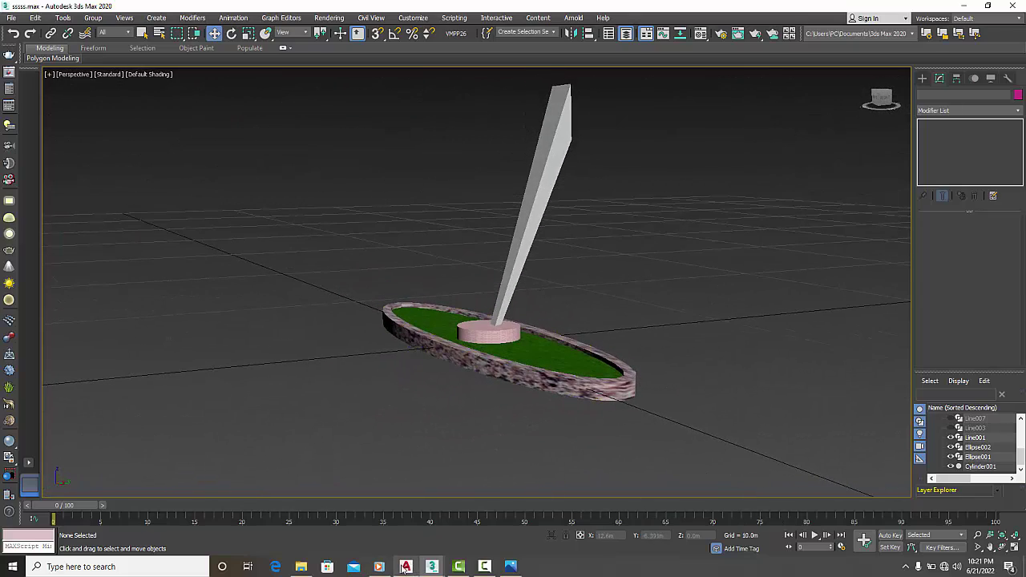
pyautogui.moveTo(431, 567)
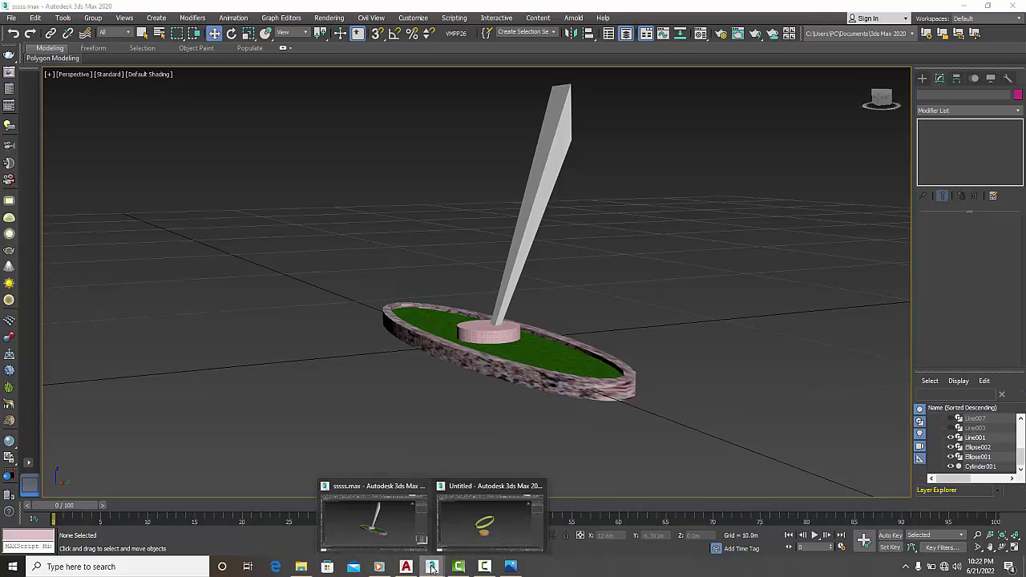
pyautogui.click(473, 528)
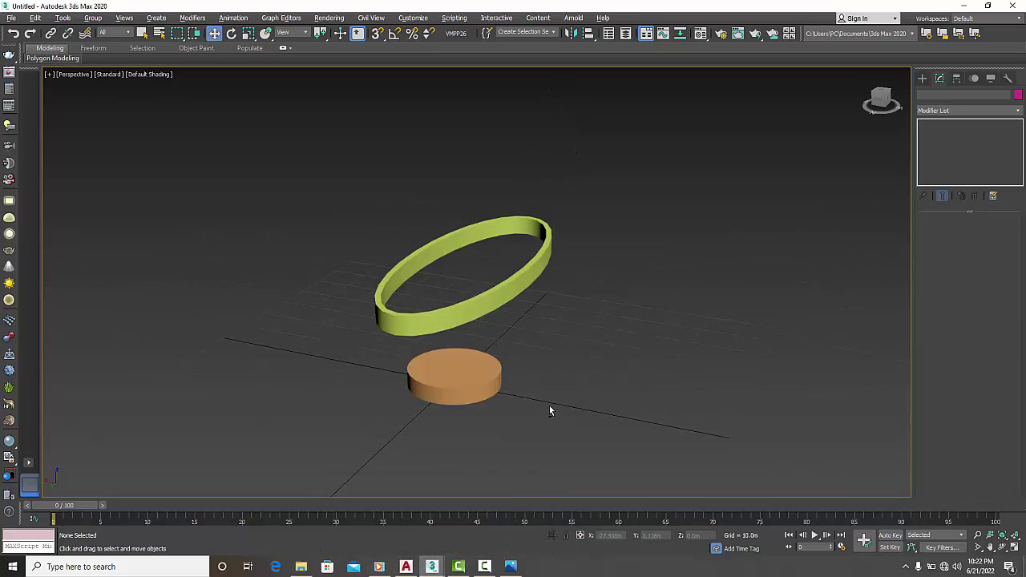
# Step: Start the Line shape tool and maximize the Top view framed around the cylinder's circle
pyautogui.moveTo(549, 405)
pyautogui.keyDown('alt'); pyautogui.mouseDown(button='middle')
pyautogui.moveTo(509, 403)
pyautogui.moveTo(537, 402)
pyautogui.mouseUp(button='middle'); pyautogui.keyUp('alt')
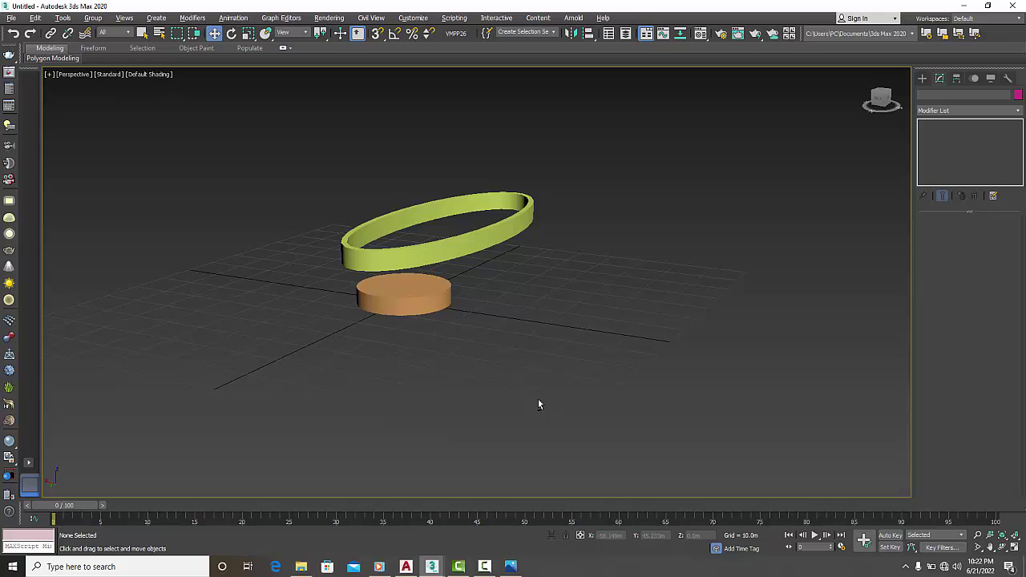
pyautogui.click(922, 77)
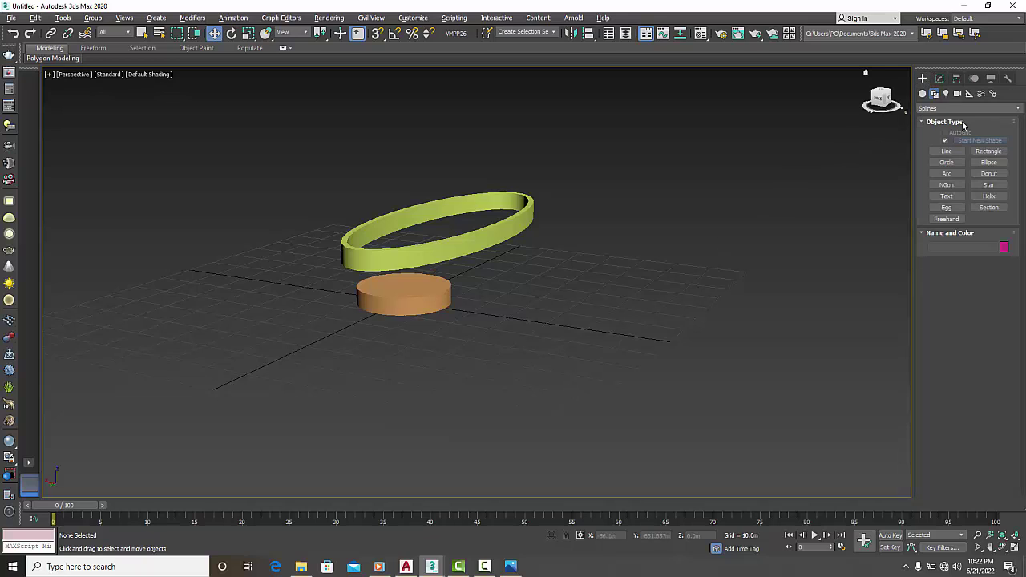
pyautogui.click(934, 93)
pyautogui.click(949, 152)
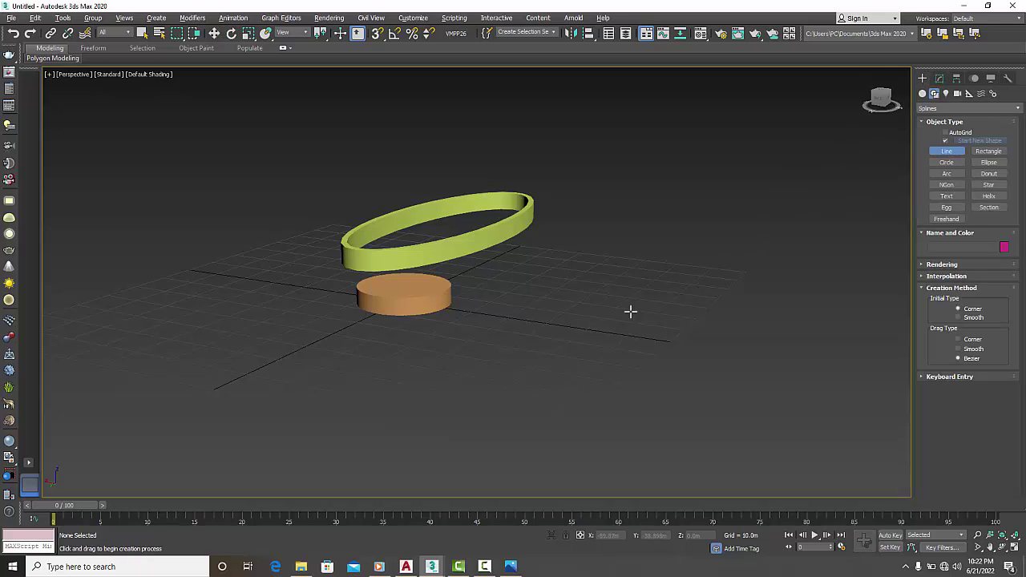
pyautogui.keyDown('alt'); pyautogui.moveTo(551, 326); pyautogui.dragTo(552, 330, button='middle'); pyautogui.keyUp('alt')
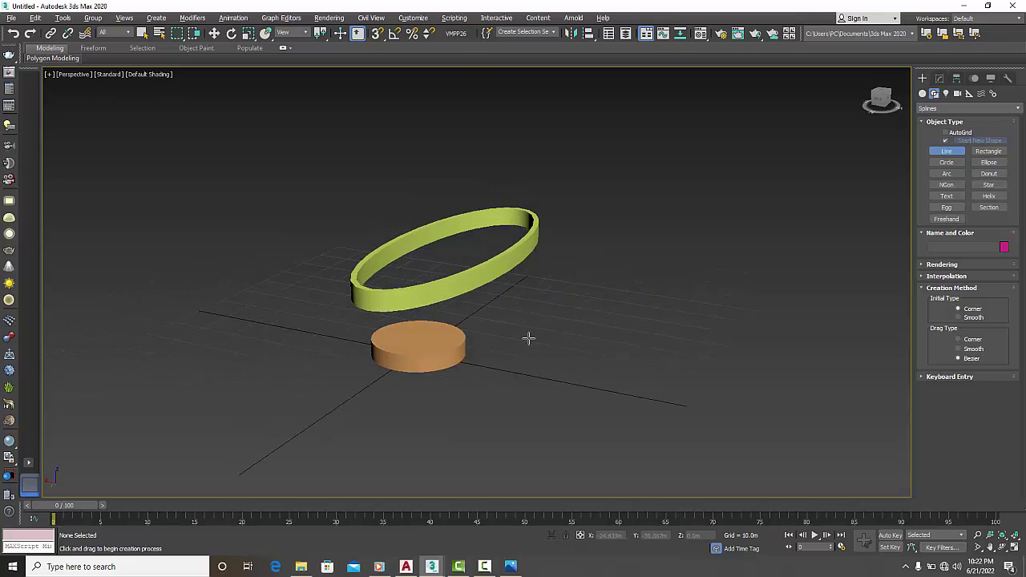
pyautogui.hotkey('alt', 'w')
pyautogui.hotkey('alt', 'w')
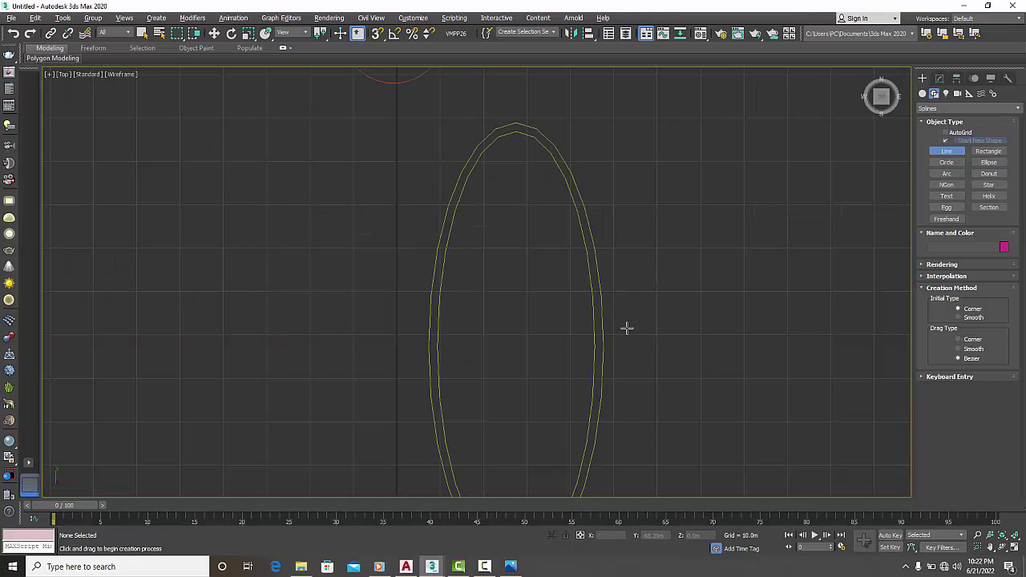
pyautogui.scroll(-1, 626, 327)
pyautogui.scroll(-4, 531, 190)
pyautogui.moveTo(510, 234); pyautogui.dragTo(520, 328, button='middle')
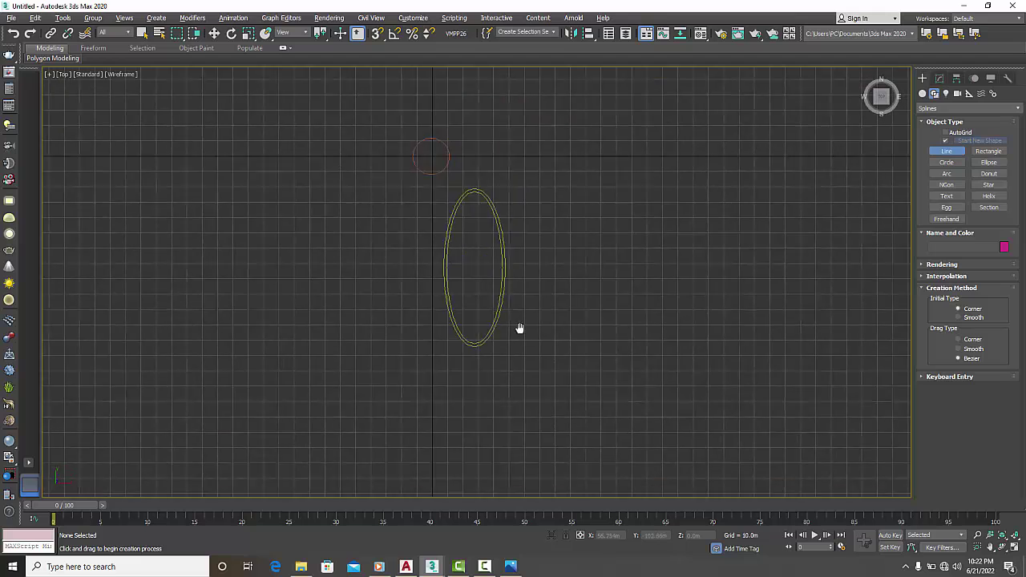
pyautogui.moveTo(410, 223); pyautogui.dragTo(457, 310, button='middle')
pyautogui.scroll(3, 427, 202)
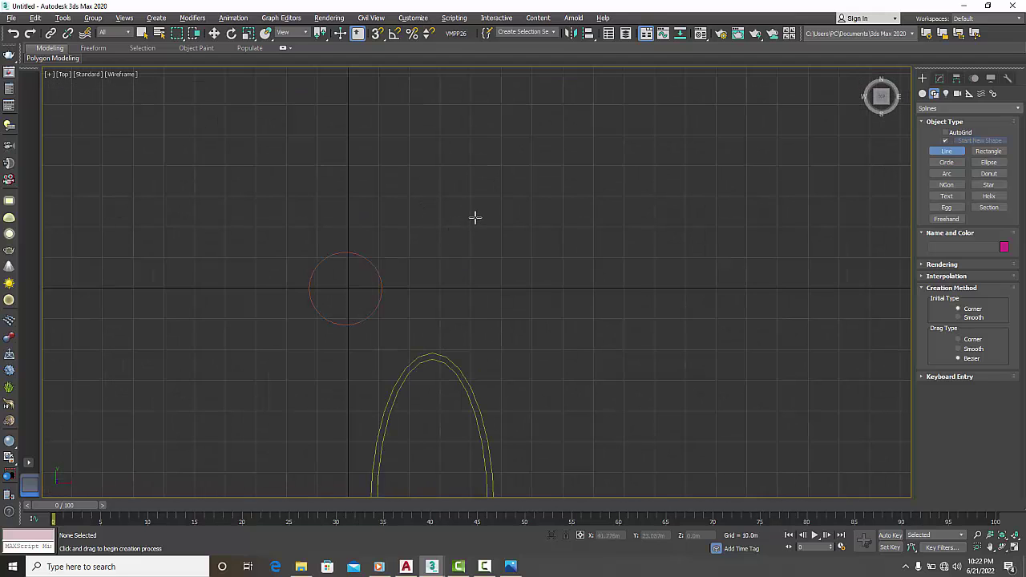
# Step: Draw a closed triangular spline up and right of the circle, then restore four viewports
pyautogui.click(471, 246)
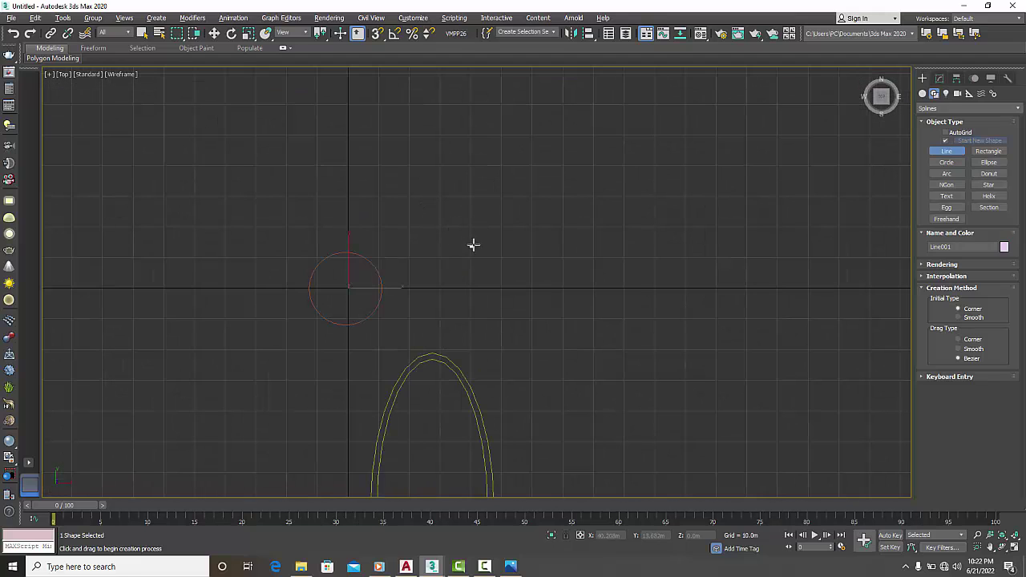
pyautogui.click(532, 195)
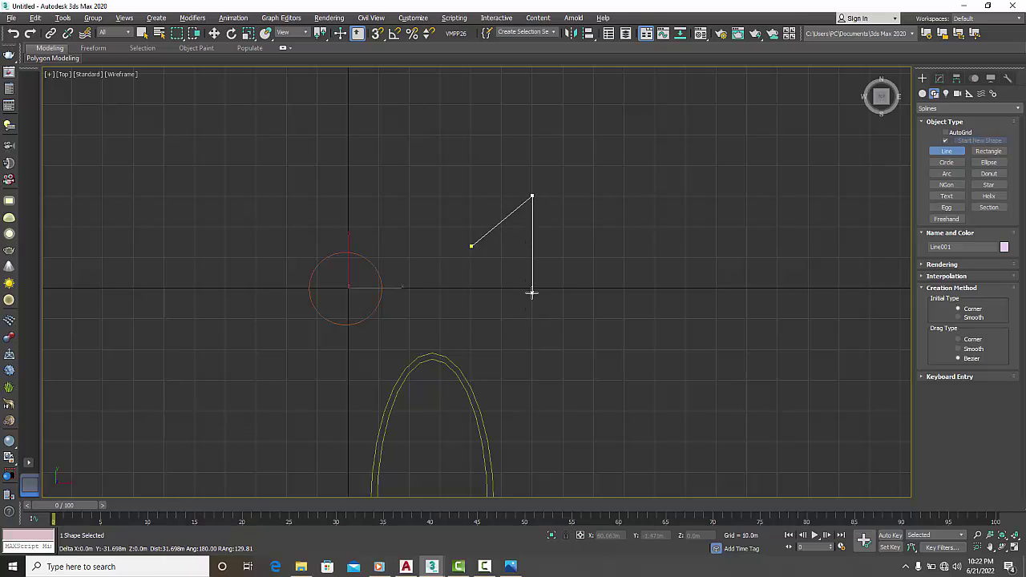
pyautogui.click(470, 246)
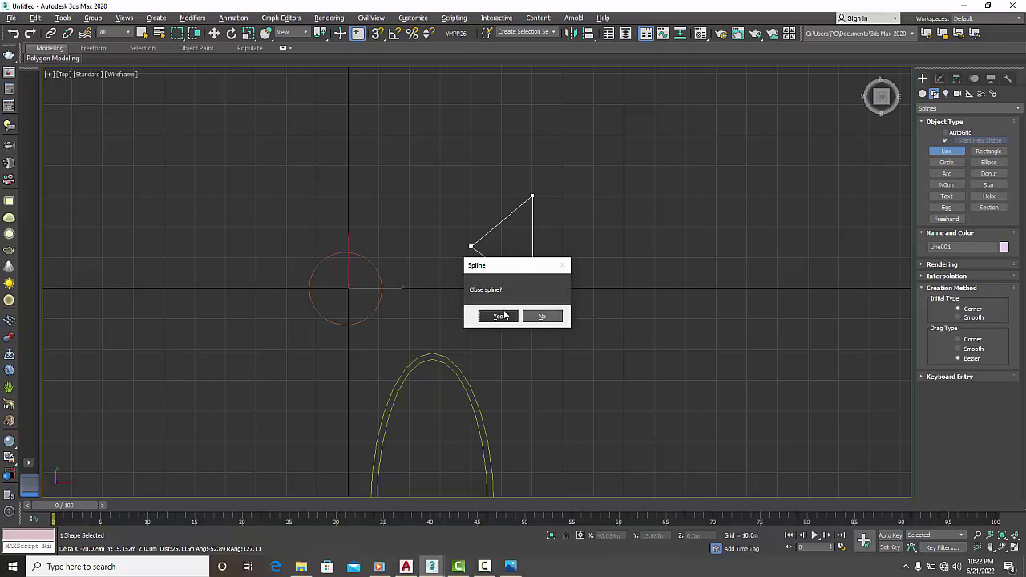
pyautogui.click(504, 315)
pyautogui.click(214, 33)
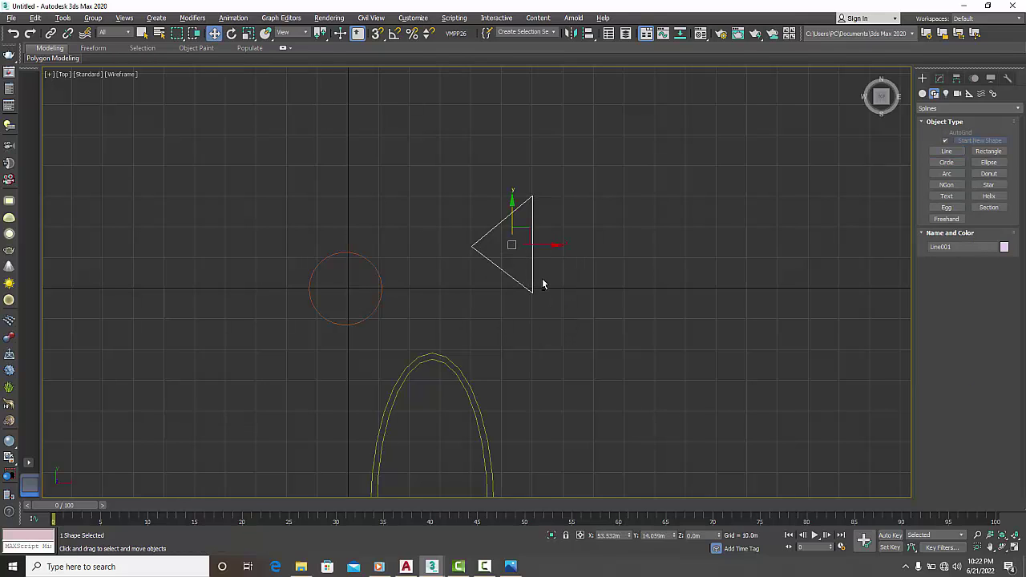
pyautogui.hotkey('alt', 'w')
pyautogui.hotkey('alt', 'w')
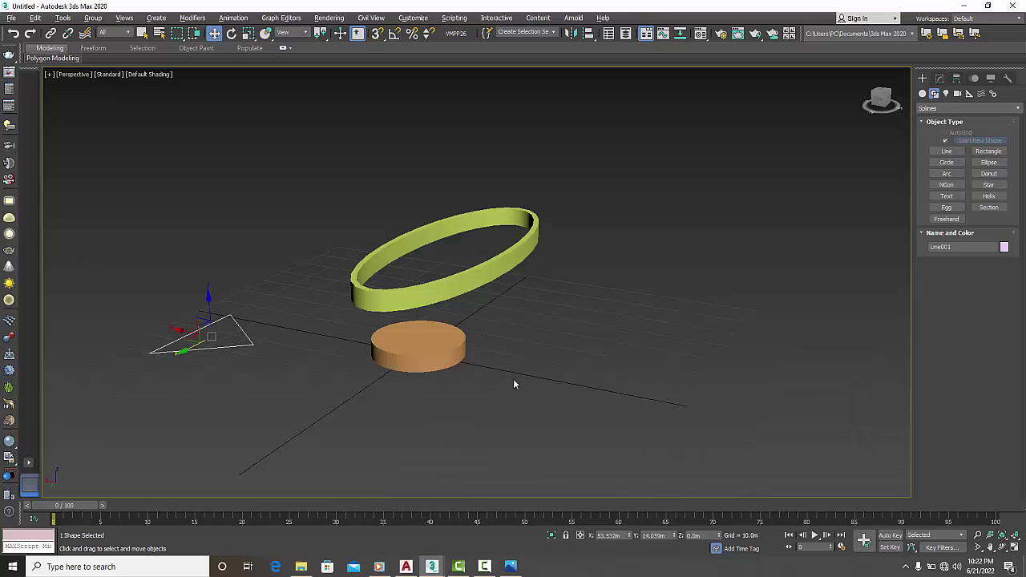
# Step: Add an Extrude modifier to the Line001 triangle shape
pyautogui.moveTo(327, 395)
pyautogui.keyDown('alt'); pyautogui.mouseDown(button='middle')
pyautogui.moveTo(294, 419)
pyautogui.moveTo(277, 403)
pyautogui.moveTo(412, 371)
pyautogui.mouseUp(button='middle'); pyautogui.keyUp('alt')
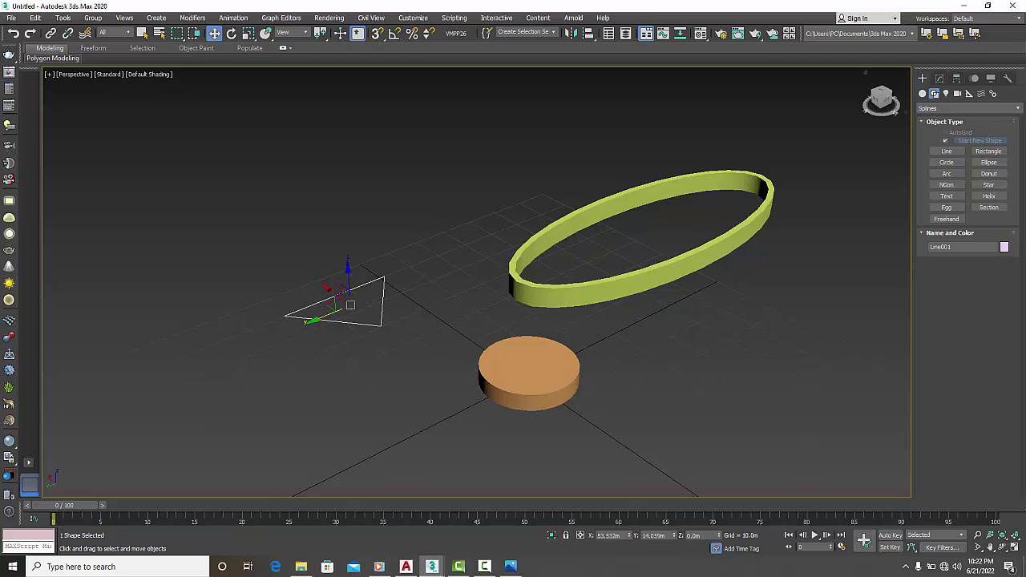
pyautogui.click(946, 79)
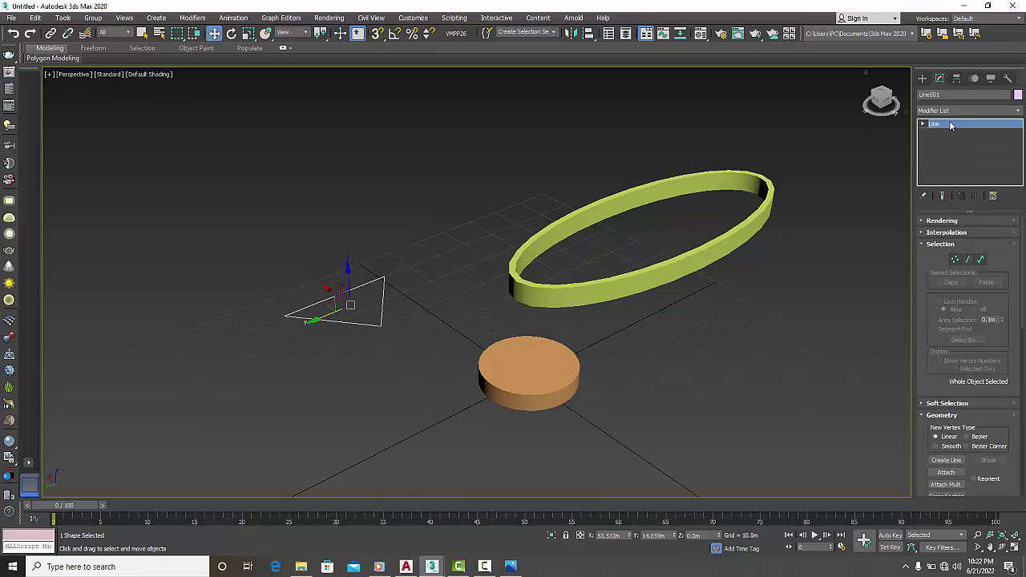
pyautogui.click(954, 111)
pyautogui.press('e')
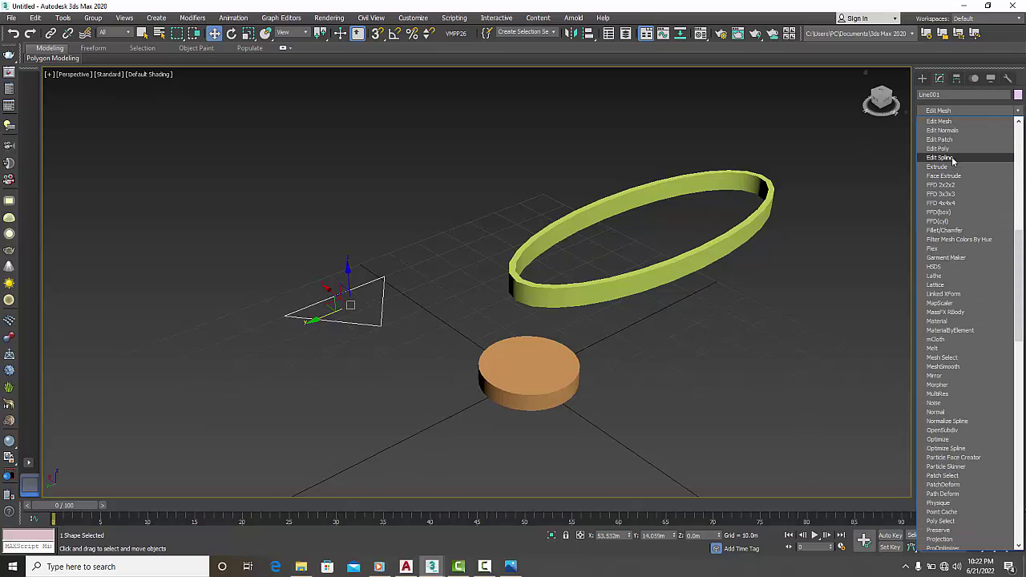
pyautogui.click(941, 167)
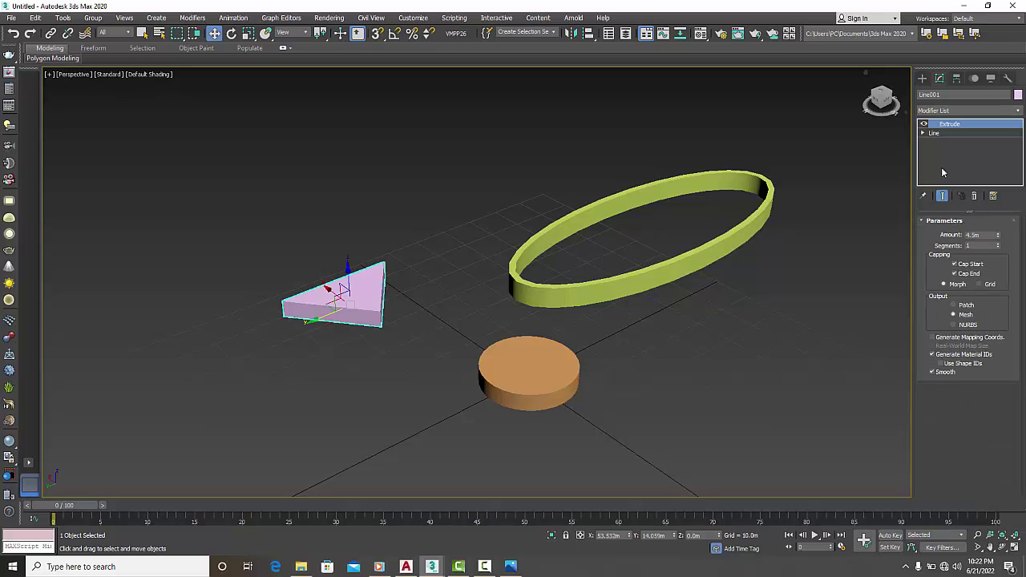
# Step: Raise the Extrude Amount through 106m and 139m to a final 156.0m
pyautogui.moveTo(998, 234); pyautogui.dragTo(979, 69)
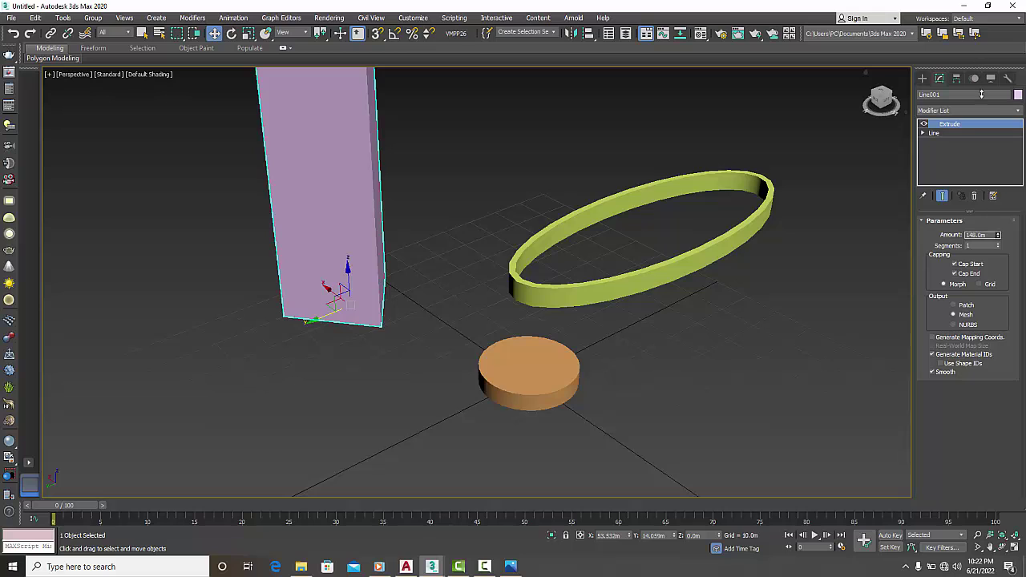
pyautogui.moveTo(983, 120); pyautogui.dragTo(982, 125)
pyautogui.scroll(-5, 490, 207)
pyautogui.scroll(2, 513, 270)
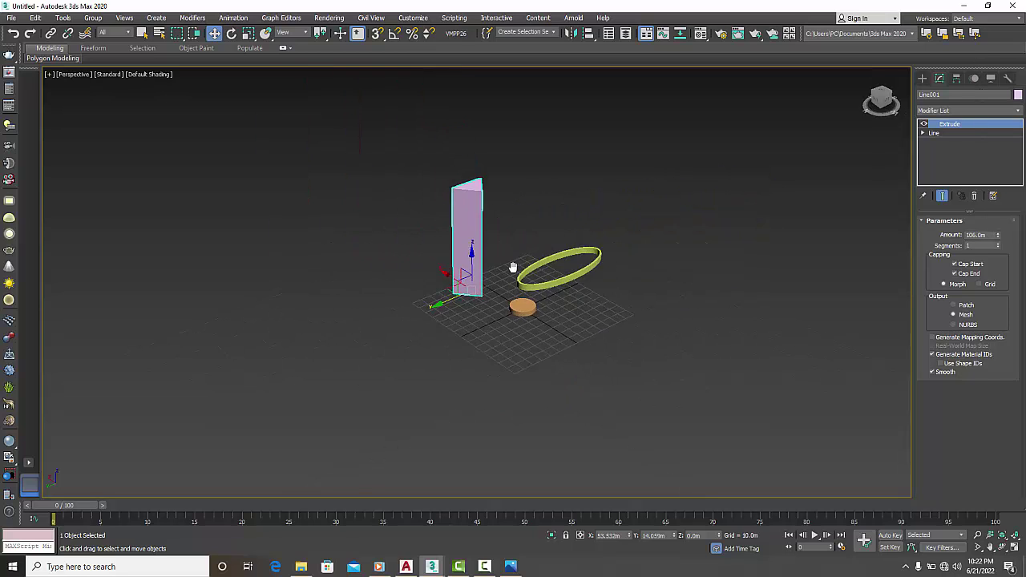
pyautogui.scroll(2, 465, 321)
pyautogui.keyDown('alt'); pyautogui.moveTo(466, 321); pyautogui.dragTo(561, 327, button='middle'); pyautogui.keyUp('alt')
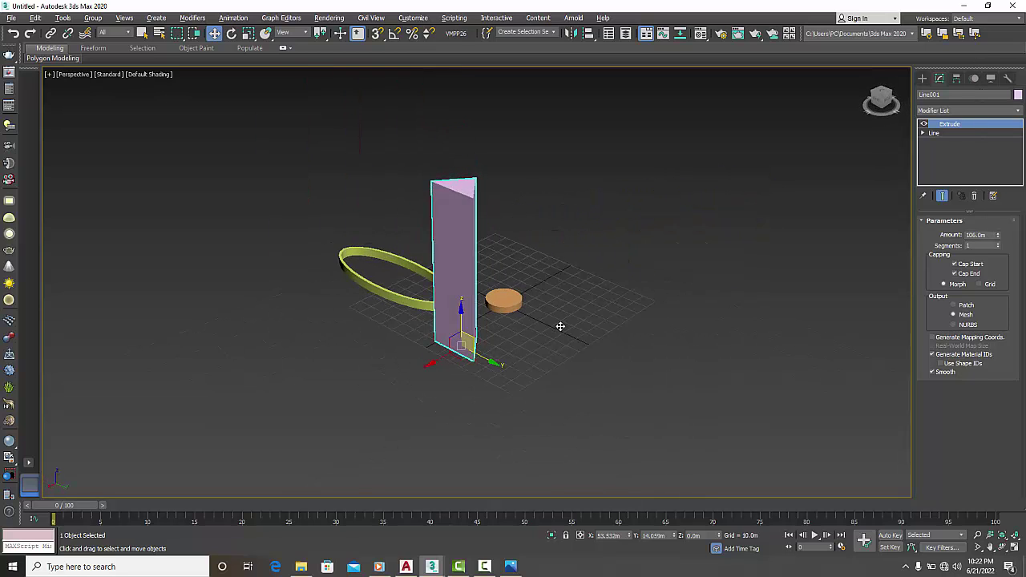
pyautogui.scroll(2, 492, 257)
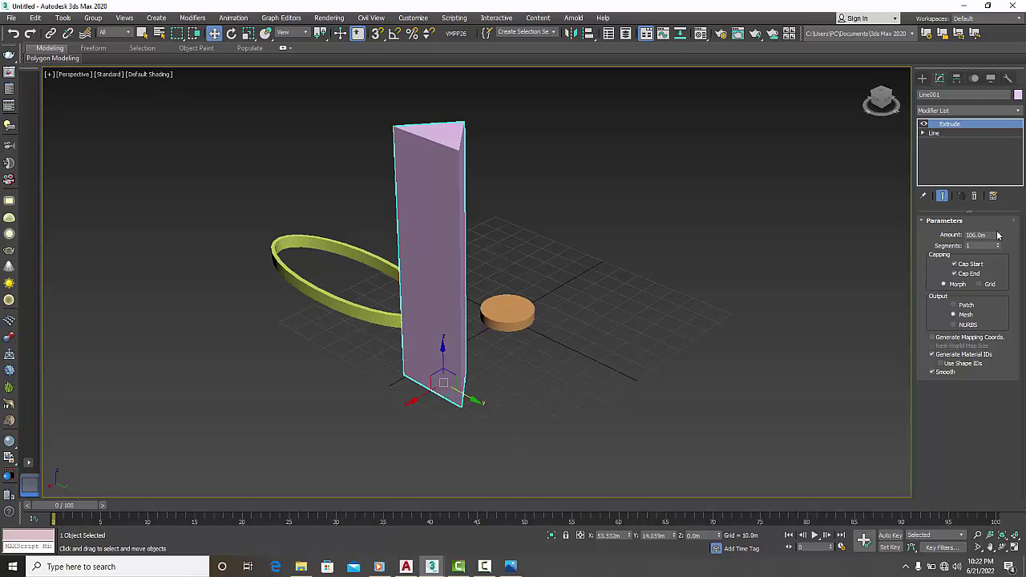
pyautogui.moveTo(998, 236); pyautogui.dragTo(998, 217)
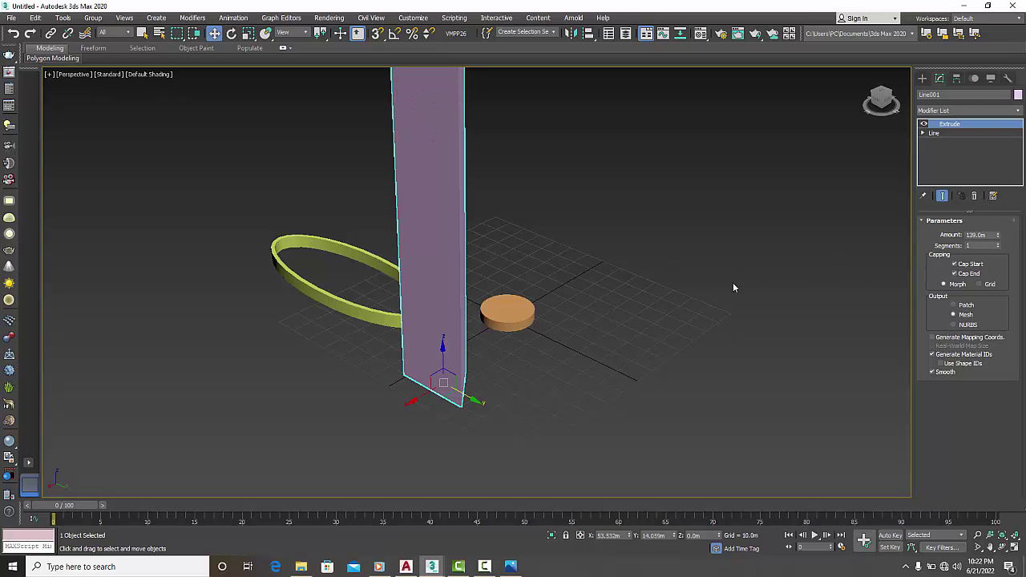
pyautogui.moveTo(733, 282)
pyautogui.keyDown('alt'); pyautogui.mouseDown(button='middle')
pyautogui.moveTo(685, 320)
pyautogui.moveTo(657, 315)
pyautogui.mouseUp(button='middle'); pyautogui.keyUp('alt')
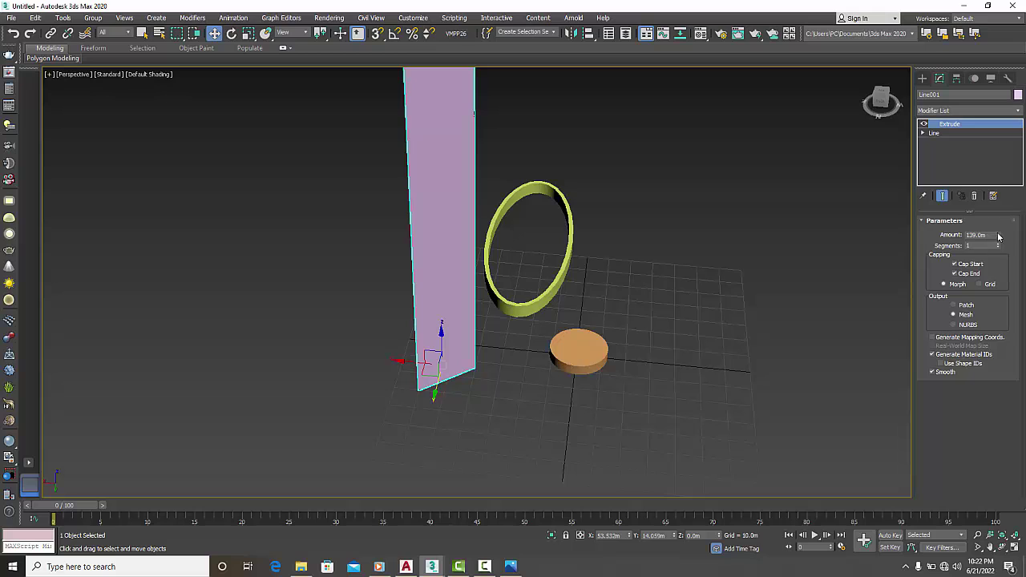
pyautogui.moveTo(998, 235); pyautogui.dragTo(998, 223)
pyautogui.scroll(-2, 649, 316)
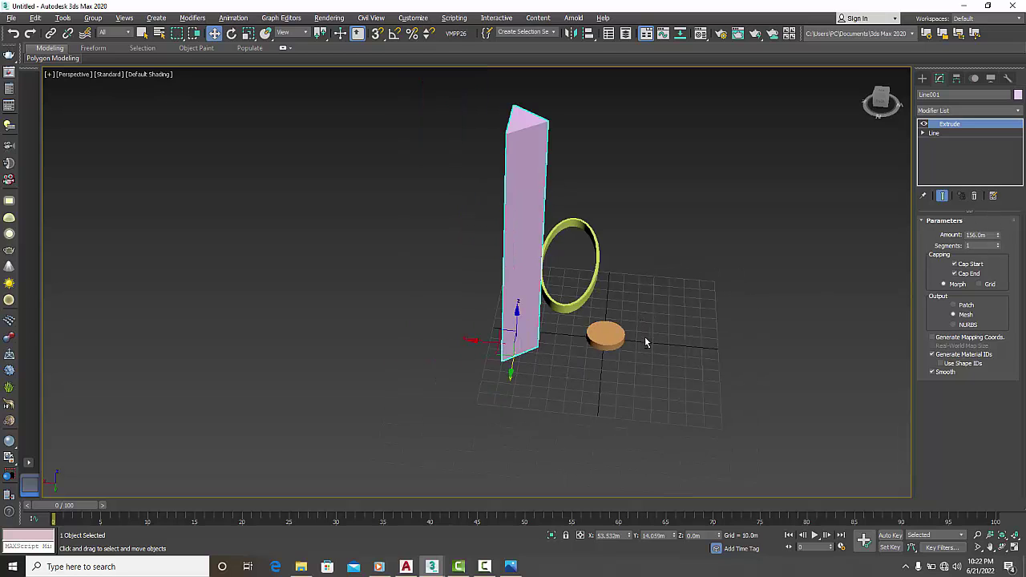
pyautogui.moveTo(644, 336)
pyautogui.keyDown('alt'); pyautogui.mouseDown(button='middle')
pyautogui.moveTo(669, 355)
pyautogui.moveTo(708, 342)
pyautogui.moveTo(678, 327)
pyautogui.mouseUp(button='middle'); pyautogui.keyUp('alt')
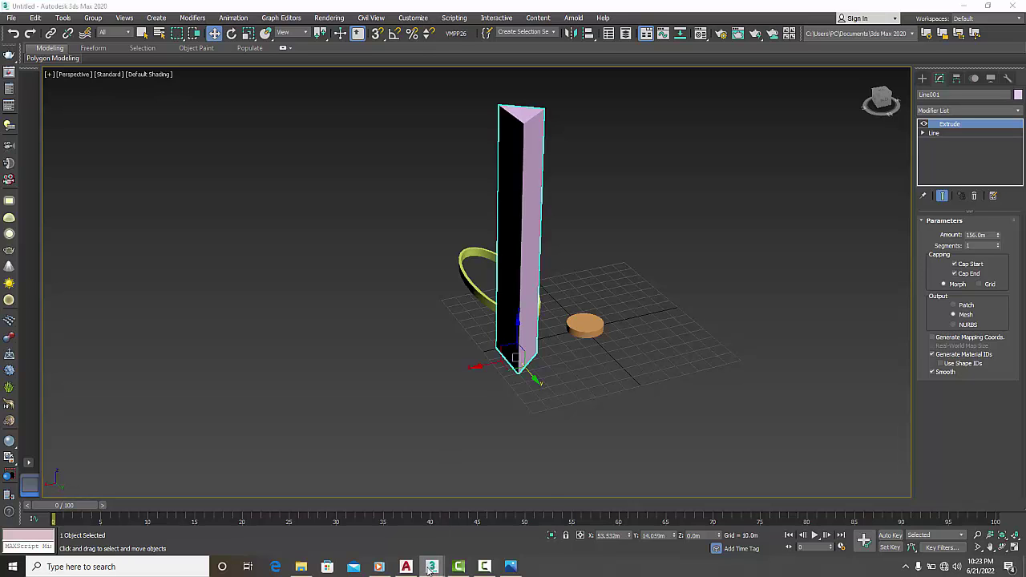
pyautogui.moveTo(431, 566)
pyautogui.click(389, 529)
pyautogui.scroll(2, 493, 317)
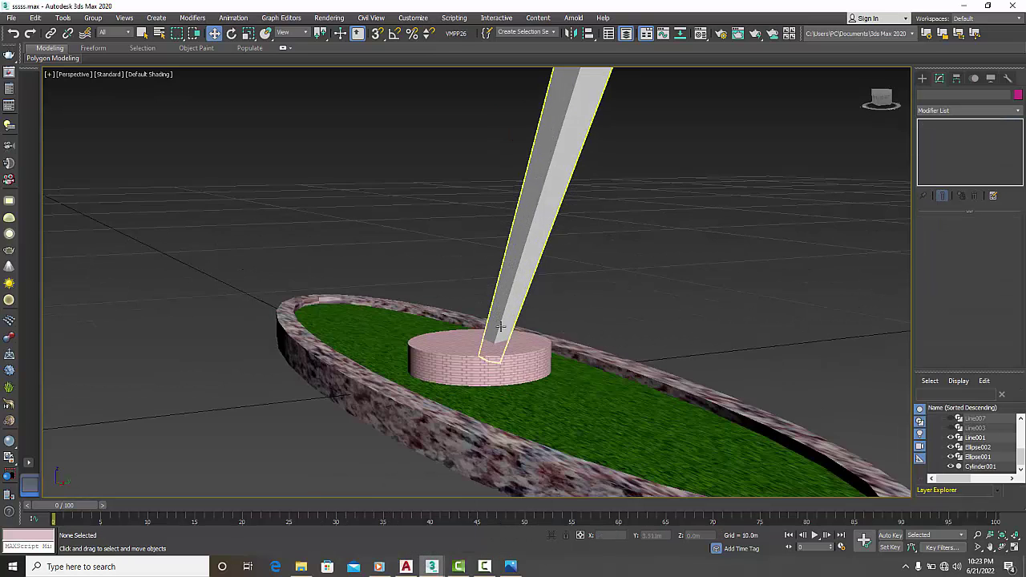
pyautogui.scroll(2, 500, 345)
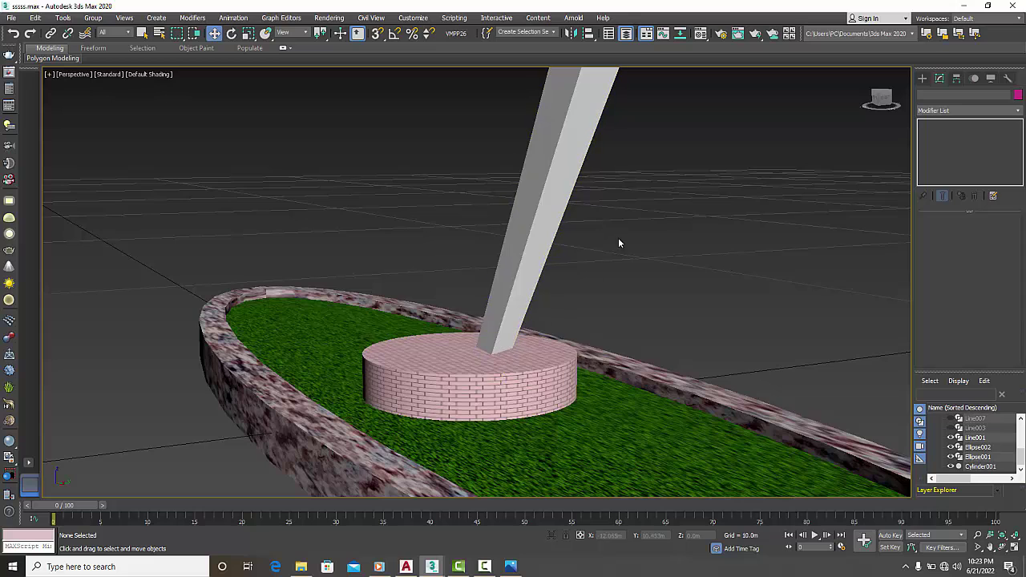
pyautogui.moveTo(618, 237)
pyautogui.keyDown('alt'); pyautogui.mouseDown(button='middle')
pyautogui.moveTo(570, 387)
pyautogui.moveTo(590, 330)
pyautogui.moveTo(547, 359)
pyautogui.moveTo(562, 206)
pyautogui.mouseUp(button='middle'); pyautogui.keyUp('alt')
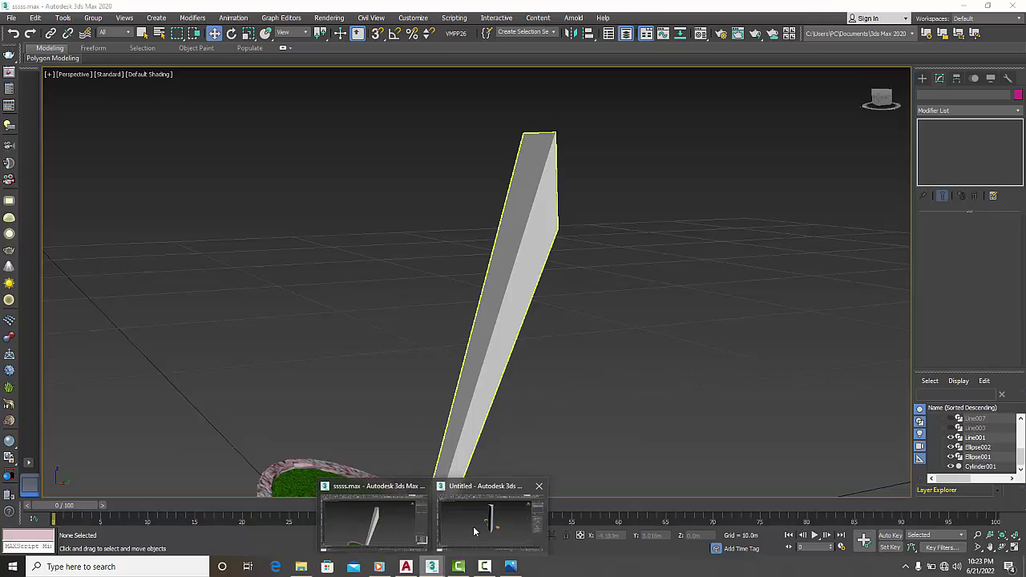
pyautogui.click(477, 528)
pyautogui.moveTo(549, 412)
pyautogui.keyDown('alt'); pyautogui.mouseDown(button='middle')
pyautogui.moveTo(576, 373)
pyautogui.moveTo(633, 375)
pyautogui.moveTo(655, 399)
pyautogui.mouseUp(button='middle'); pyautogui.keyUp('alt')
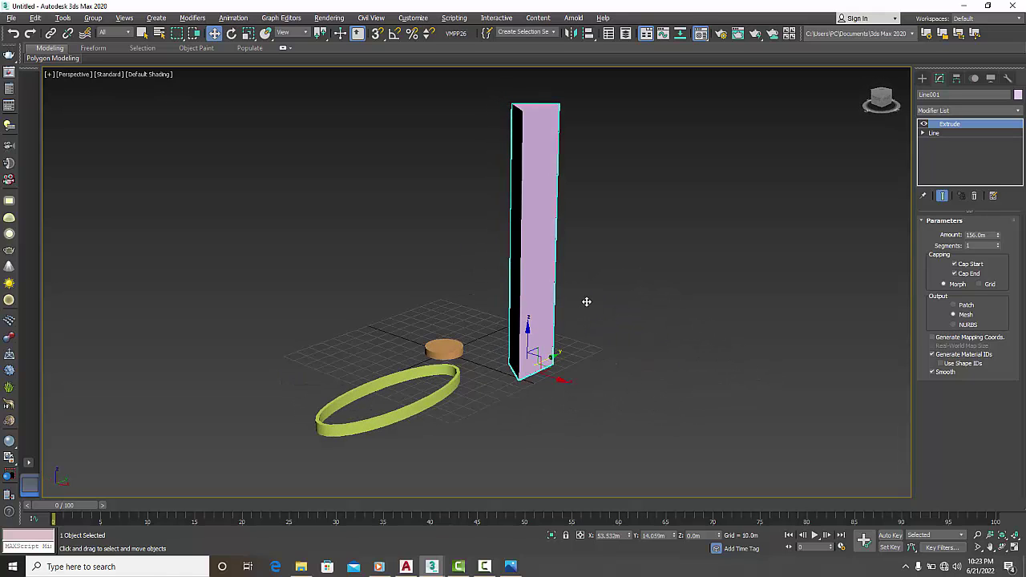
# Step: Assign the yellow Material #8 to the tall prism from the Material Editor
pyautogui.press('m')
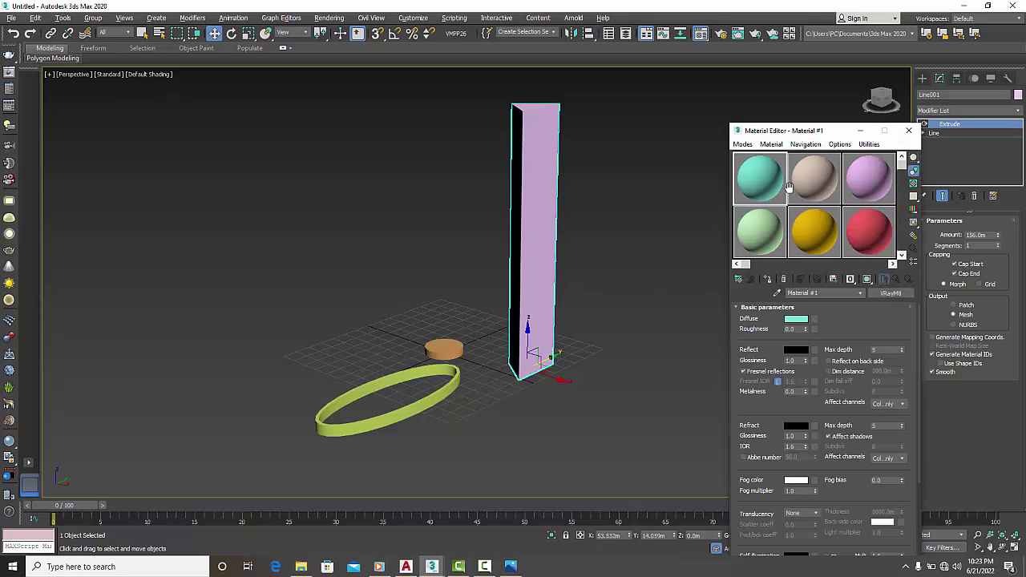
pyautogui.click(814, 180)
pyautogui.click(807, 253)
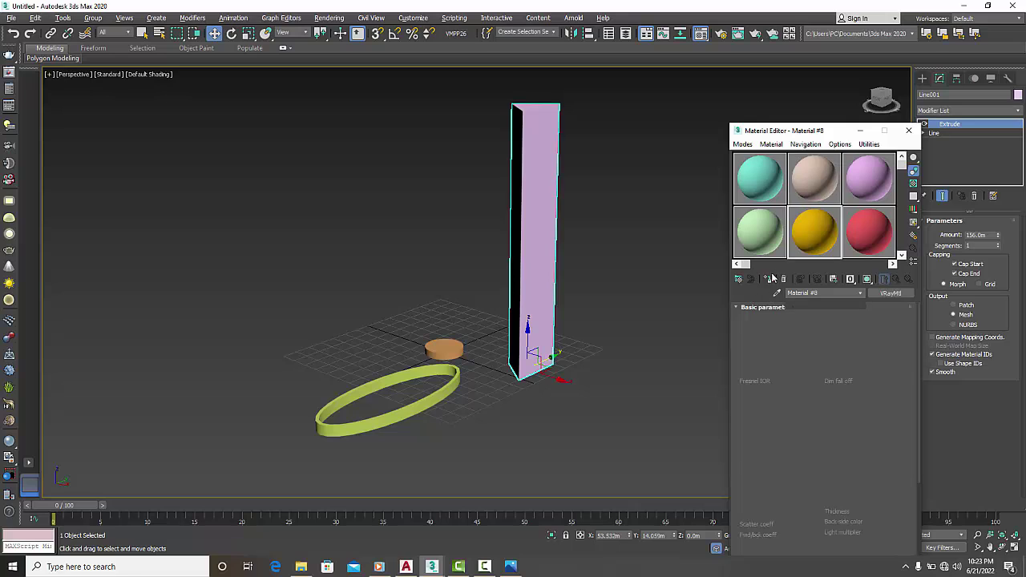
pyautogui.click(768, 279)
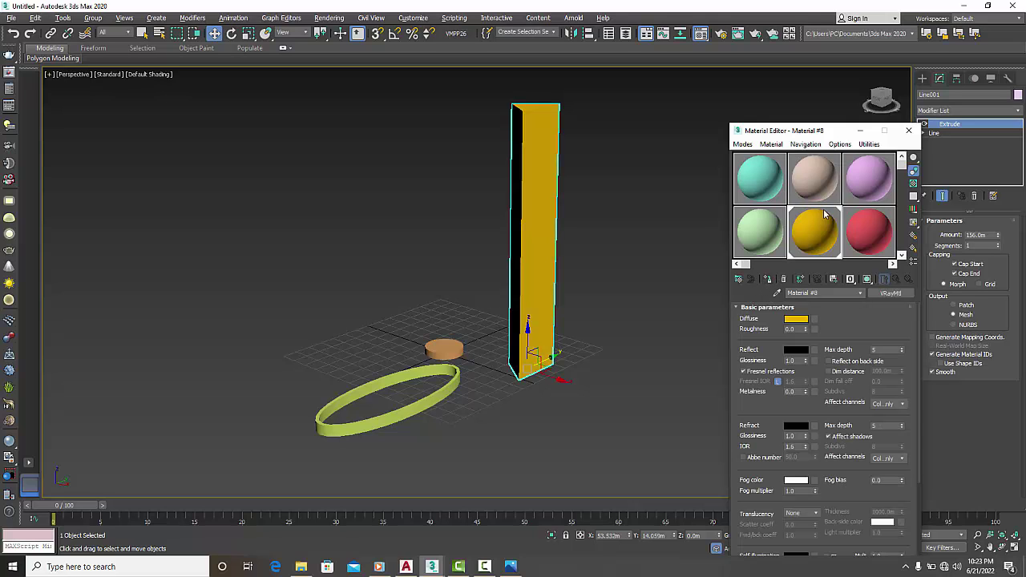
pyautogui.click(908, 130)
pyautogui.keyDown('alt'); pyautogui.moveTo(595, 257); pyautogui.dragTo(579, 269, button='middle'); pyautogui.keyUp('alt')
pyautogui.click(933, 112)
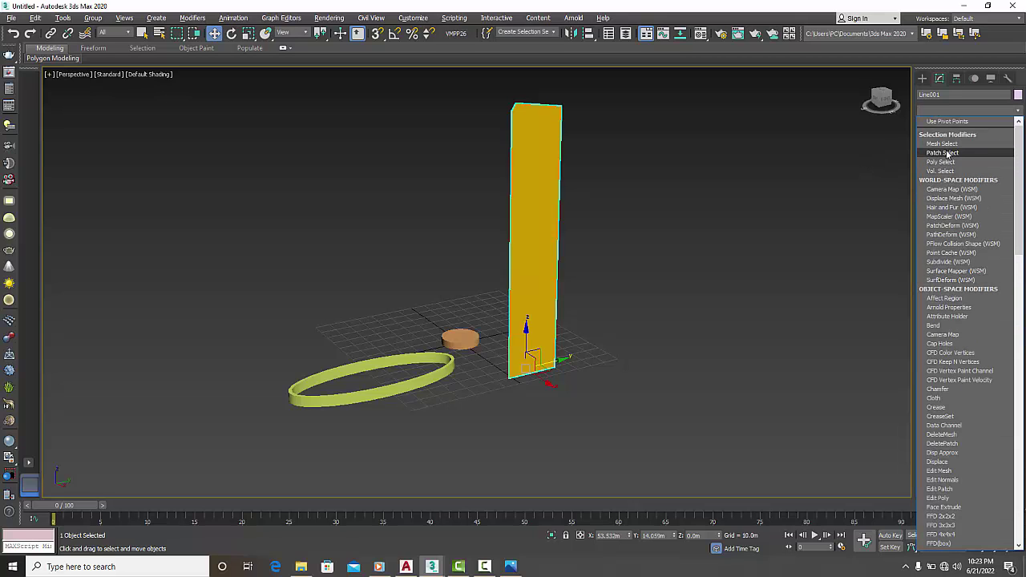
# Step: Add an FFD 3x3x3 modifier to the prism and select its bottom control points
pyautogui.scroll(-3, 957, 233)
pyautogui.scroll(-2, 964, 273)
pyautogui.scroll(-1, 964, 275)
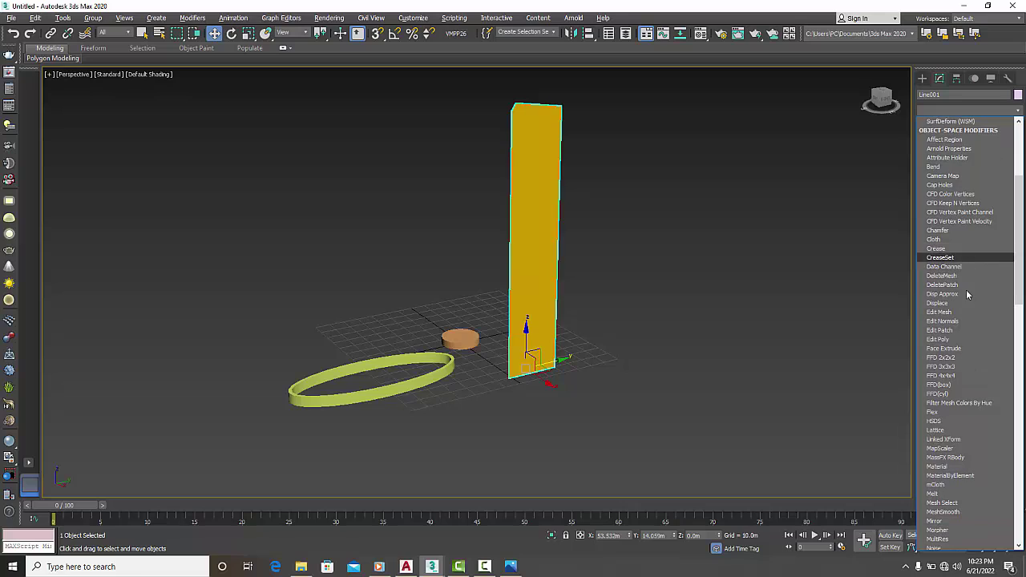
pyautogui.click(950, 368)
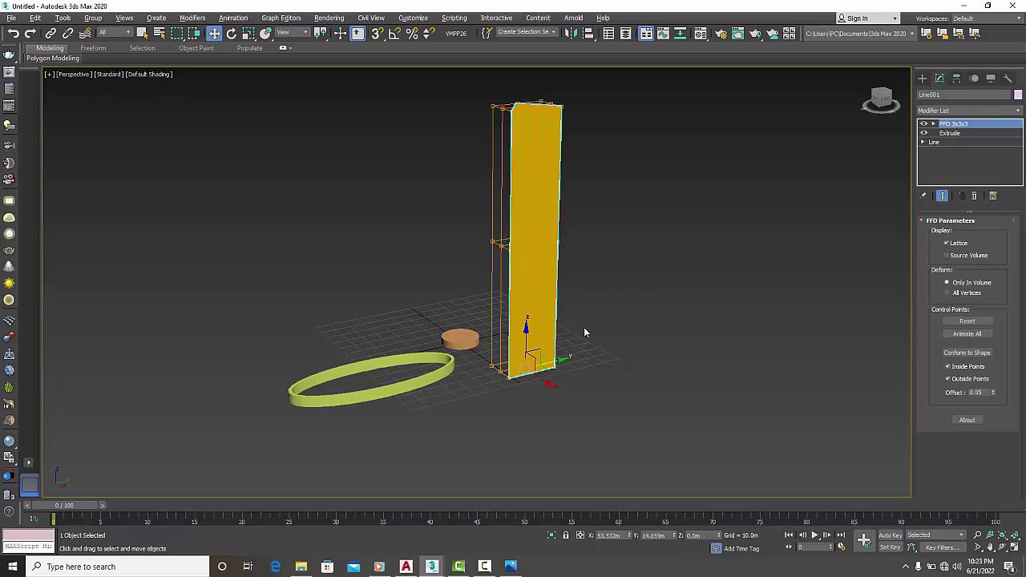
pyautogui.moveTo(566, 347)
pyautogui.keyDown('alt'); pyautogui.mouseDown(button='middle')
pyautogui.moveTo(767, 397)
pyautogui.moveTo(671, 404)
pyautogui.mouseUp(button='middle'); pyautogui.keyUp('alt')
pyautogui.scroll(2, 366, 352)
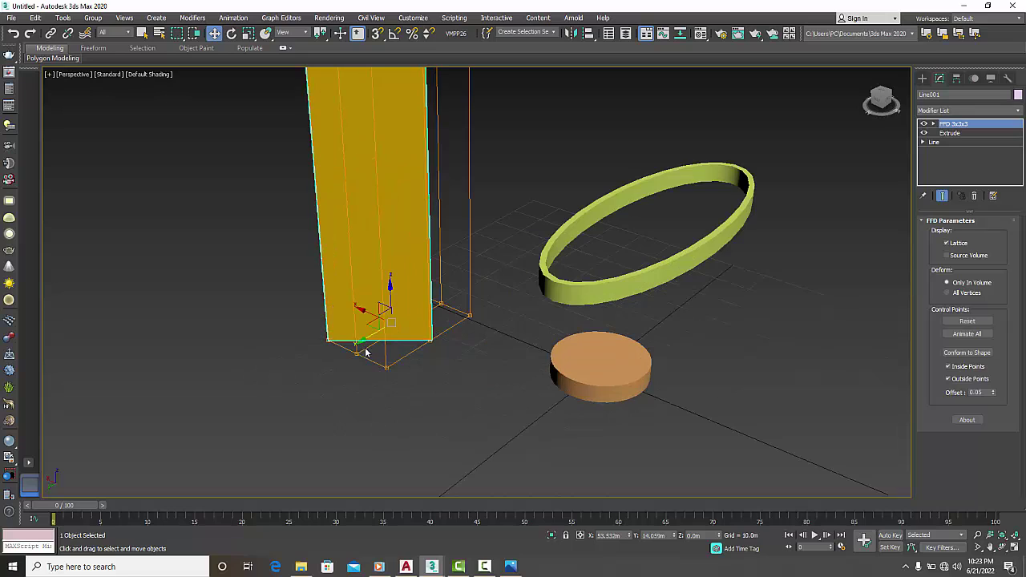
pyautogui.click(932, 124)
pyautogui.click(962, 133)
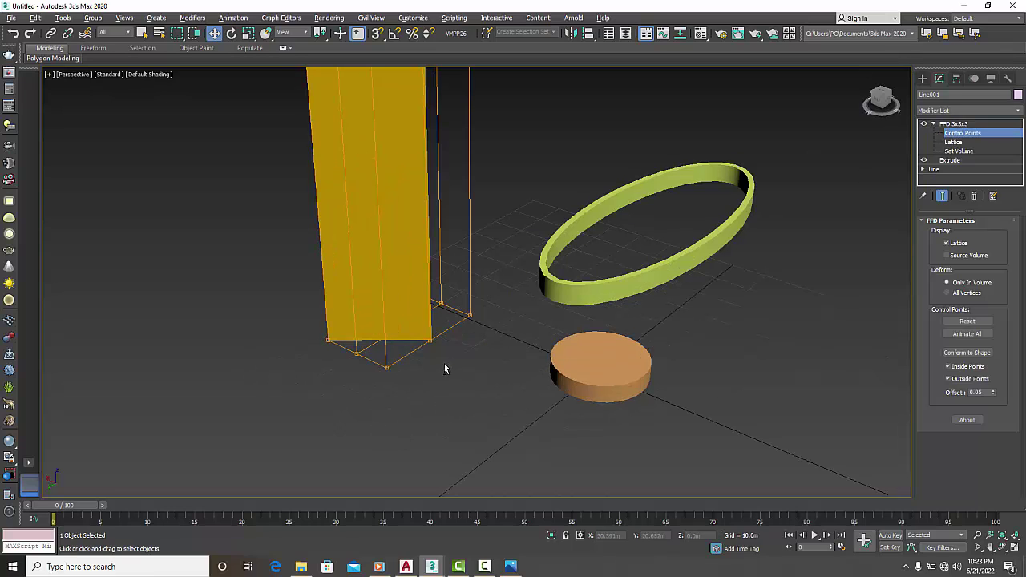
pyautogui.keyDown('alt'); pyautogui.moveTo(445, 368); pyautogui.dragTo(466, 344, button='middle'); pyautogui.keyUp('alt')
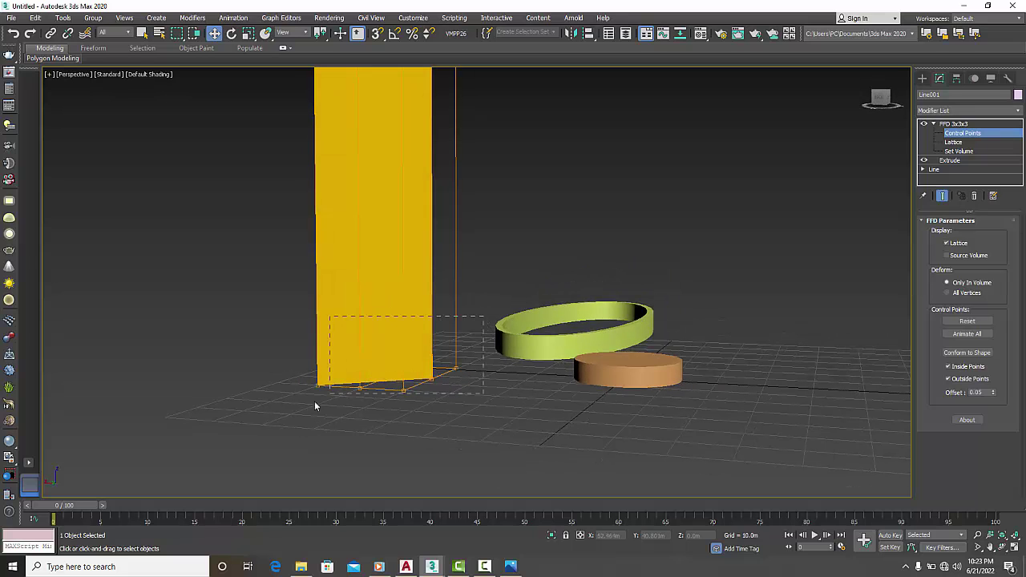
pyautogui.moveTo(264, 418); pyautogui.dragTo(265, 417)
pyautogui.moveTo(465, 417)
pyautogui.keyDown('alt'); pyautogui.mouseDown(button='middle')
pyautogui.moveTo(217, 418)
pyautogui.moveTo(391, 422)
pyautogui.moveTo(382, 447)
pyautogui.mouseUp(button='middle'); pyautogui.keyUp('alt')
pyautogui.scroll(-3, 392, 428)
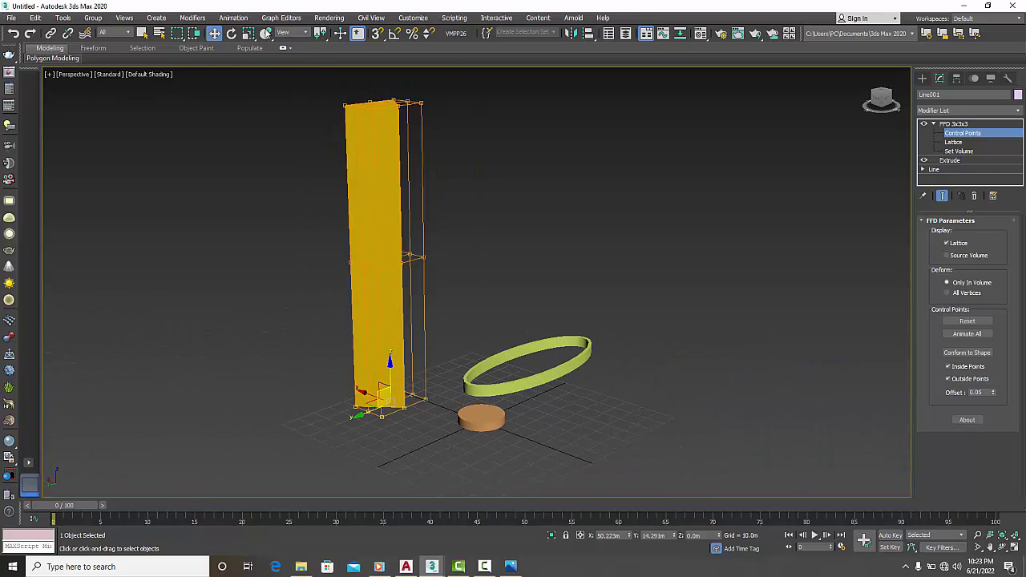
# Step: Scale the bottom lattice points inward to taper the base, then select the middle points
pyautogui.click(248, 33)
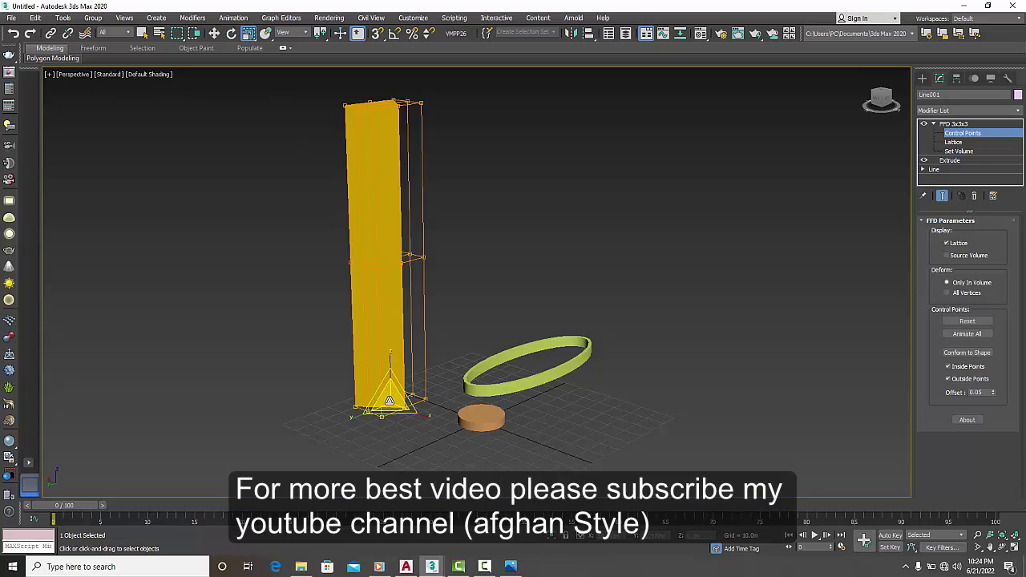
pyautogui.moveTo(389, 401); pyautogui.dragTo(401, 466)
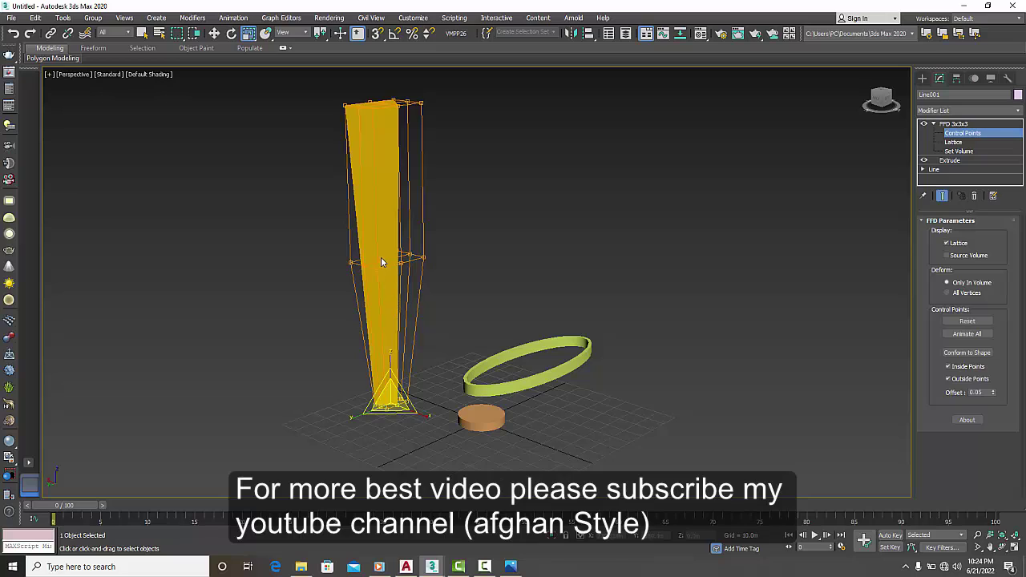
pyautogui.moveTo(352, 284)
pyautogui.mouseDown()
pyautogui.moveTo(343, 276)
pyautogui.moveTo(387, 280)
pyautogui.mouseUp()
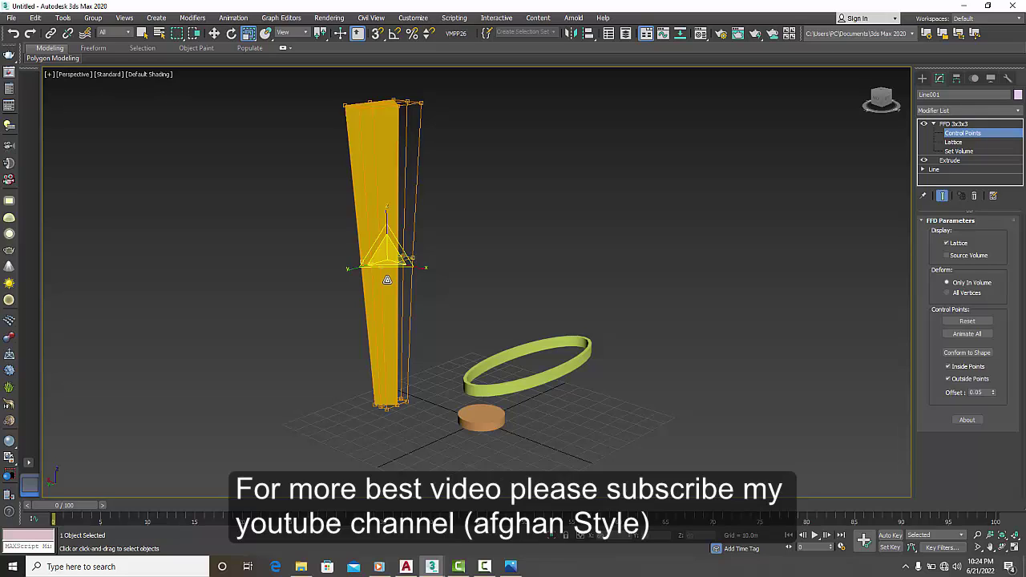
pyautogui.click(387, 279)
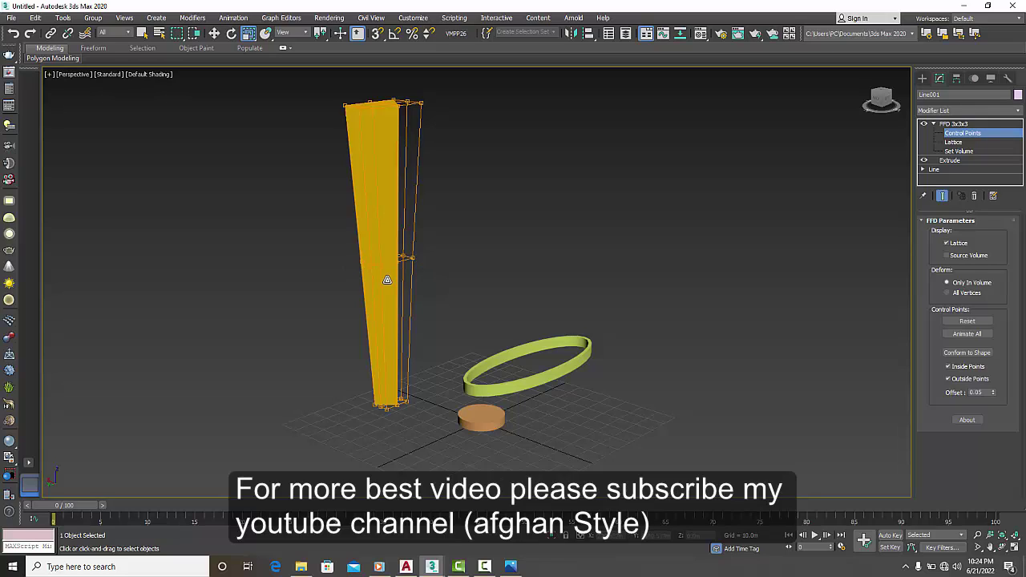
pyautogui.moveTo(392, 286); pyautogui.dragTo(428, 283)
# Step: Undo the lattice scaling with Ctrl+Z until the column is back to full width
pyautogui.hotkey('ctrl', 'z')
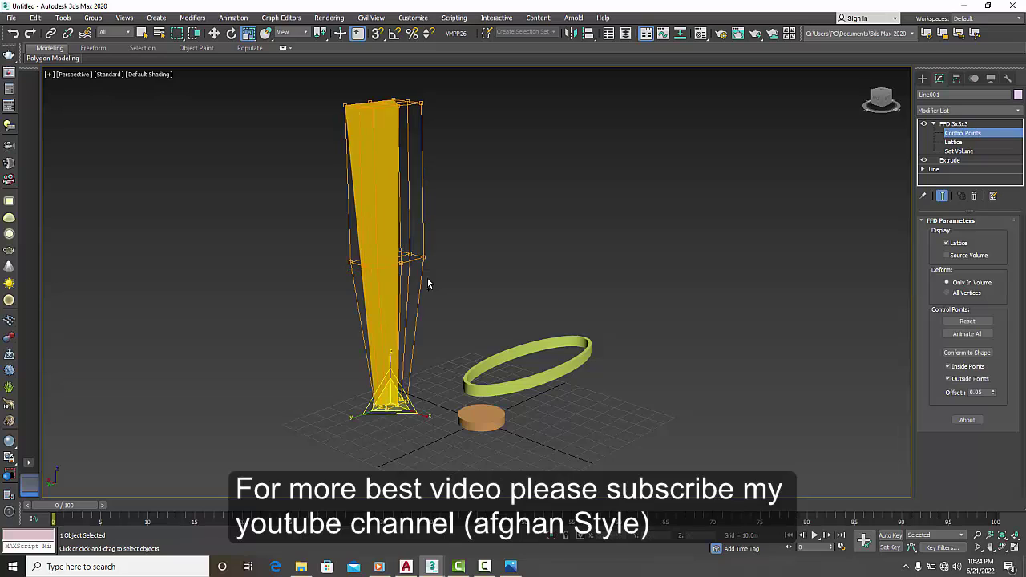
pyautogui.hotkey('ctrl', 'z')
pyautogui.hotkey('ctrl', 'z')
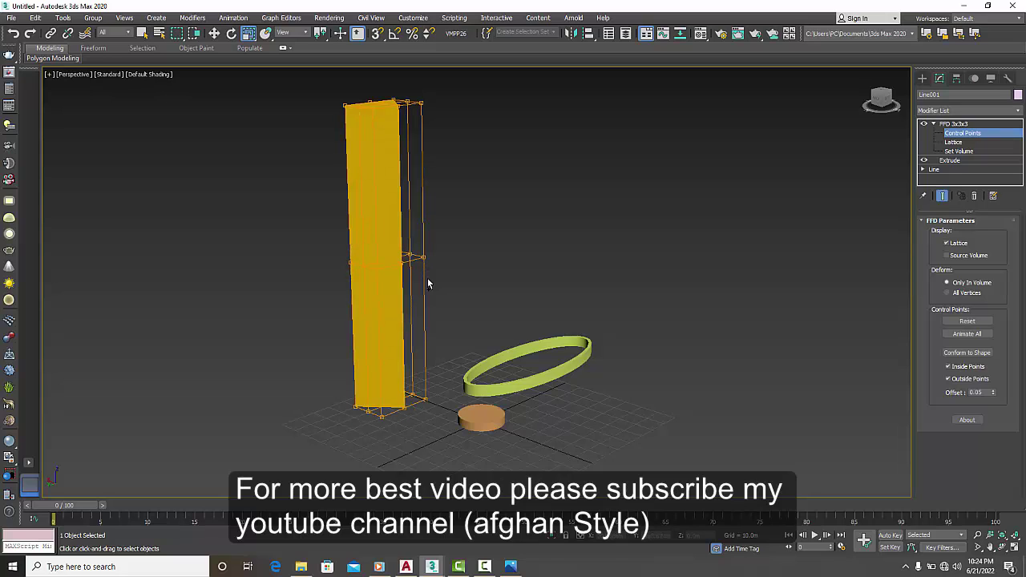
pyautogui.hotkey('ctrl', 'z')
pyautogui.click(971, 111)
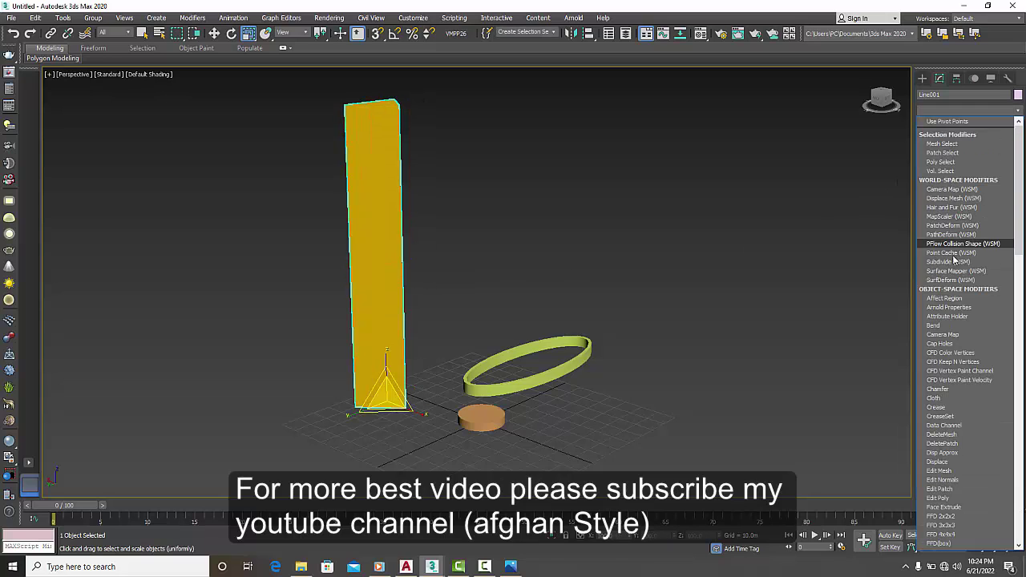
# Step: Add an FFD 2x2x2 modifier to the column and enter its Control Points level
pyautogui.scroll(-2, 965, 387)
pyautogui.scroll(-4, 965, 387)
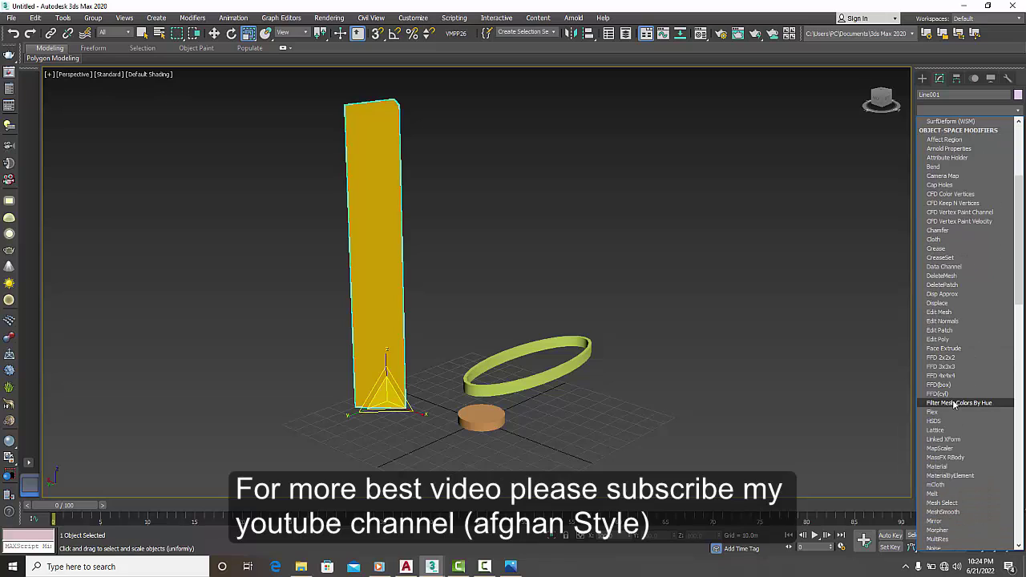
pyautogui.click(943, 358)
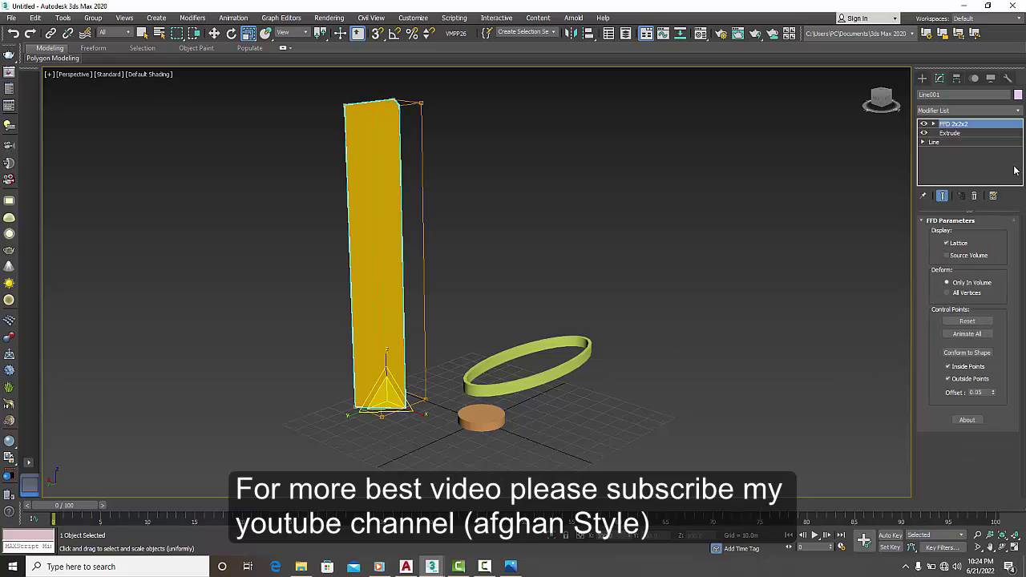
pyautogui.click(934, 124)
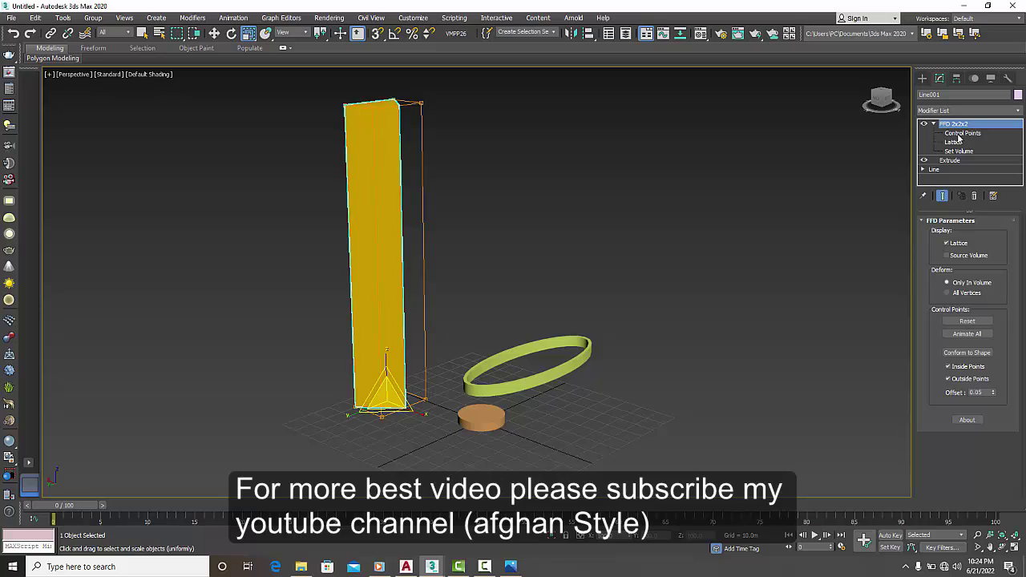
pyautogui.click(960, 133)
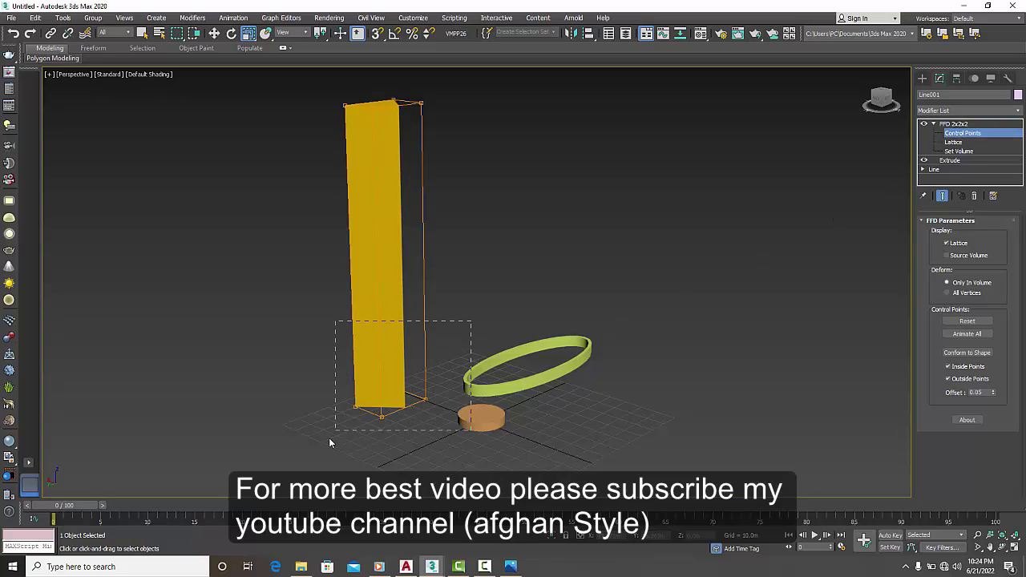
# Step: Move the bottom control points inward so the column narrows to a point at its base
pyautogui.moveTo(328, 441); pyautogui.dragTo(321, 441)
pyautogui.moveTo(353, 410)
pyautogui.keyDown('alt'); pyautogui.mouseDown(button='middle')
pyautogui.moveTo(370, 408)
pyautogui.moveTo(366, 366)
pyautogui.moveTo(371, 396)
pyautogui.moveTo(354, 403)
pyautogui.mouseUp(button='middle'); pyautogui.keyUp('alt')
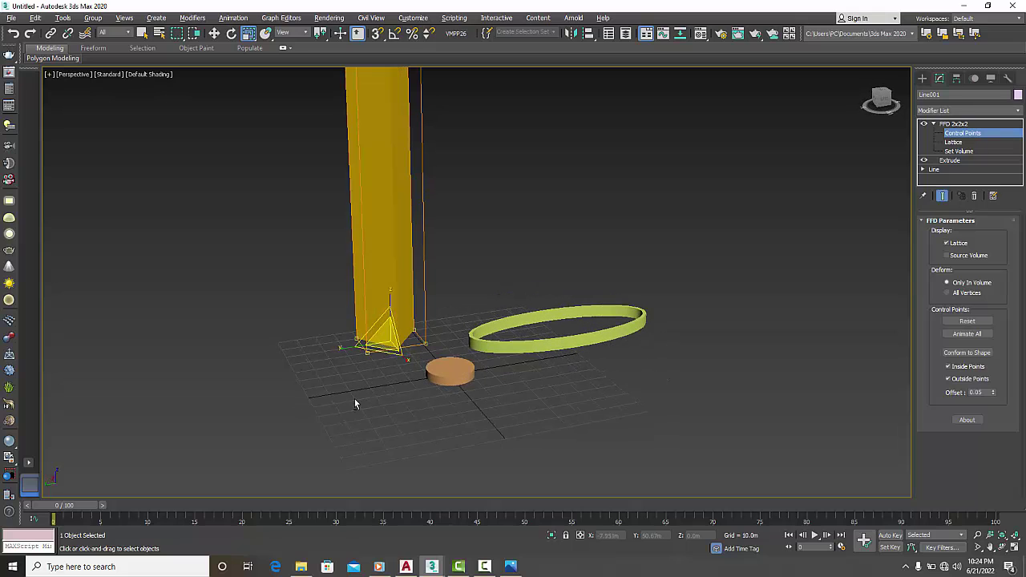
pyautogui.moveTo(383, 343); pyautogui.dragTo(401, 432)
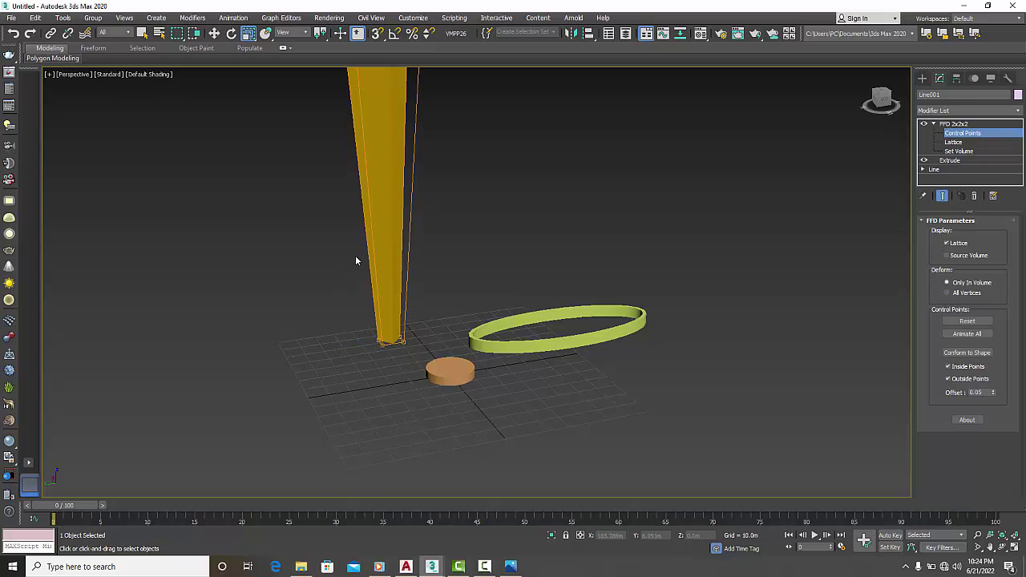
pyautogui.scroll(3, 400, 273)
pyautogui.scroll(3, 513, 284)
pyautogui.scroll(-5, 551, 286)
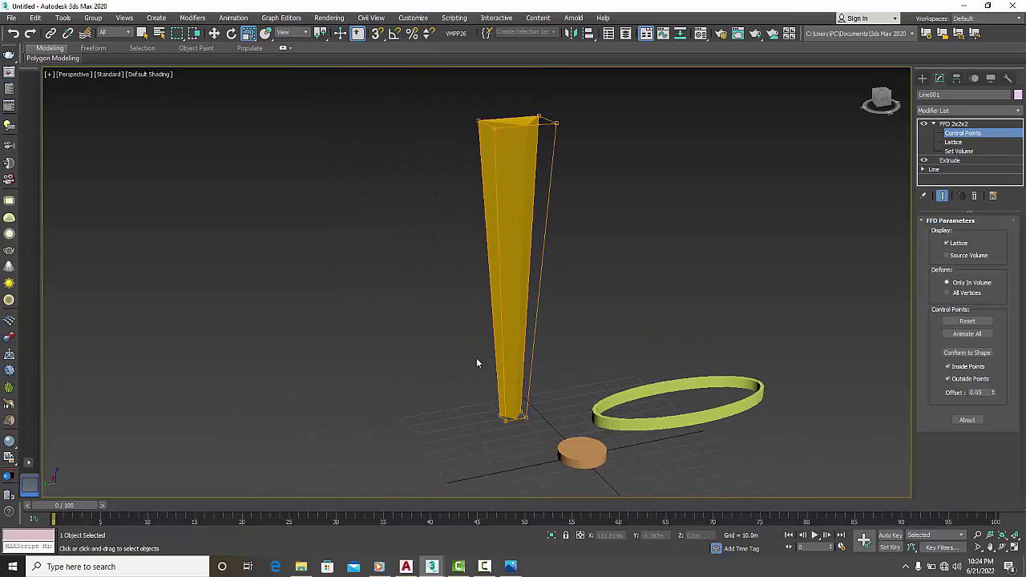
pyautogui.moveTo(447, 366)
pyautogui.keyDown('alt'); pyautogui.mouseDown(button='middle')
pyautogui.moveTo(512, 392)
pyautogui.moveTo(562, 370)
pyautogui.moveTo(568, 337)
pyautogui.moveTo(446, 360)
pyautogui.moveTo(417, 389)
pyautogui.moveTo(441, 367)
pyautogui.mouseUp(button='middle'); pyautogui.keyUp('alt')
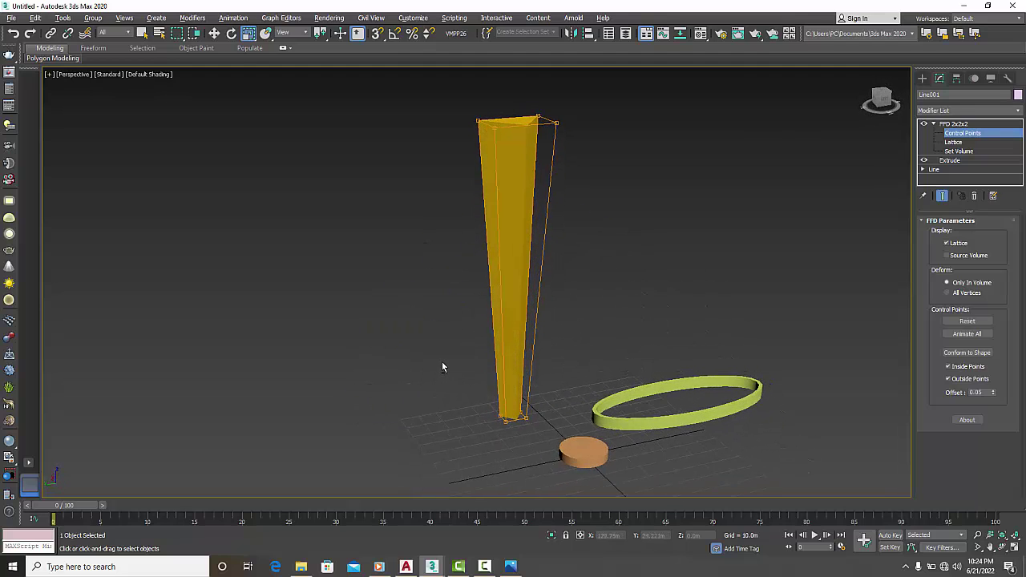
# Step: Leave Control Points, review the tapered column from a new angle, and reselect it
pyautogui.click(952, 124)
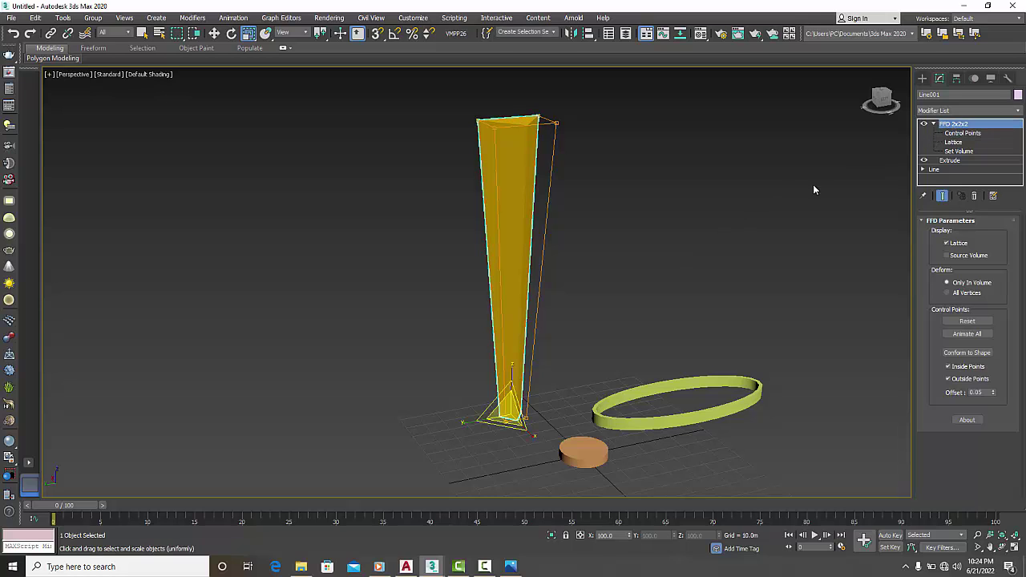
pyautogui.click(459, 277)
pyautogui.keyDown('alt'); pyautogui.moveTo(382, 317); pyautogui.dragTo(406, 311, button='middle'); pyautogui.keyUp('alt')
pyautogui.scroll(-2, 408, 309)
pyautogui.scroll(-2, 466, 300)
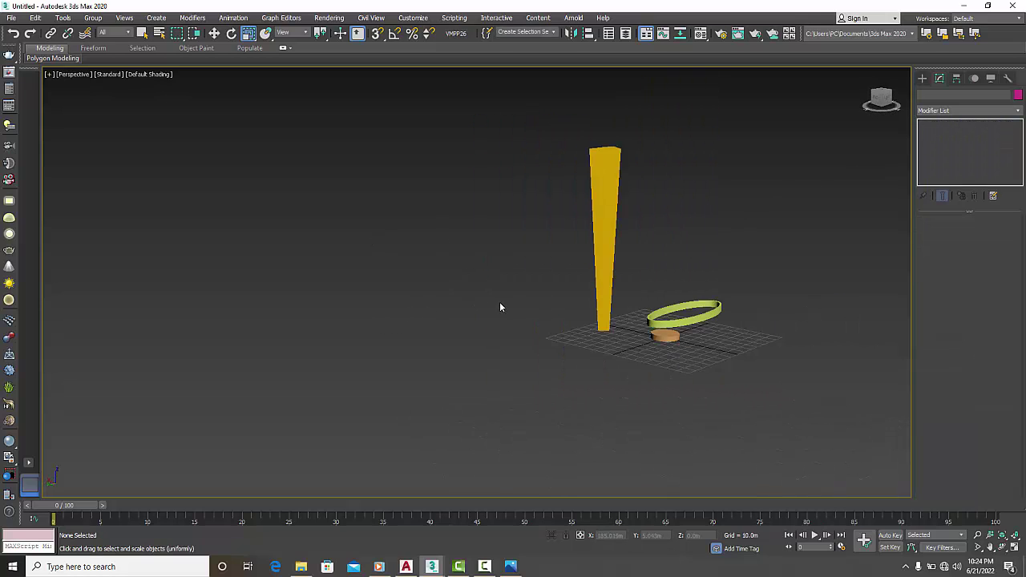
pyautogui.moveTo(499, 307); pyautogui.dragTo(366, 361, button='middle')
pyautogui.scroll(3, 447, 291)
pyautogui.click(470, 264)
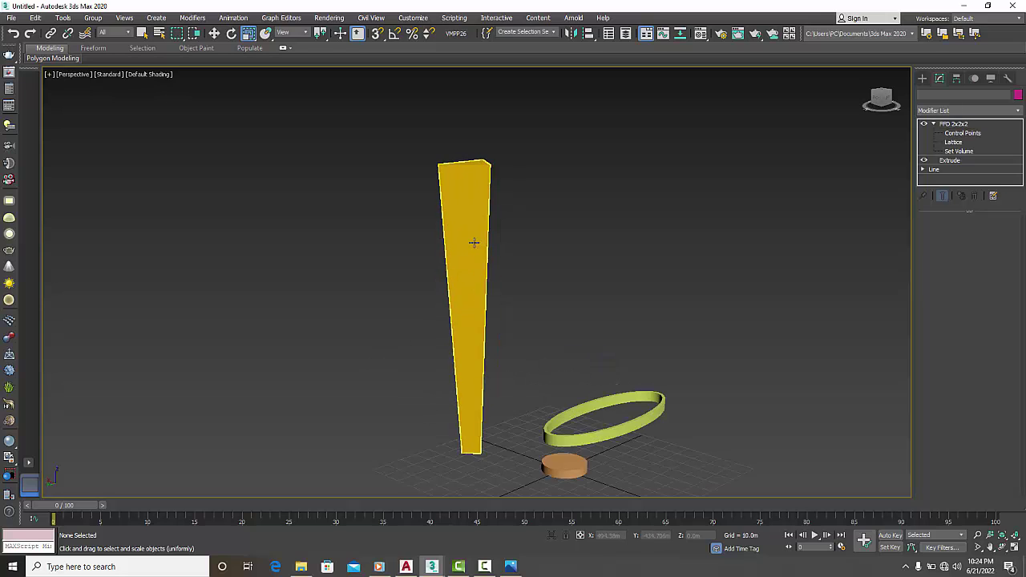
pyautogui.click(474, 242)
# Step: Convert the tapered column to an Editable Poly
pyautogui.rightClick(471, 232)
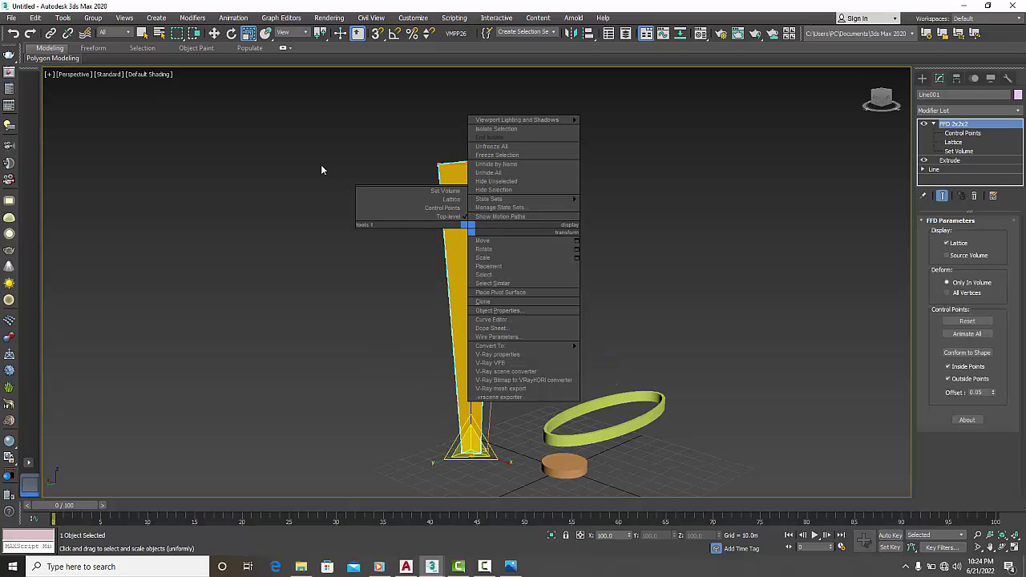
pyautogui.click(215, 33)
pyautogui.click(215, 33)
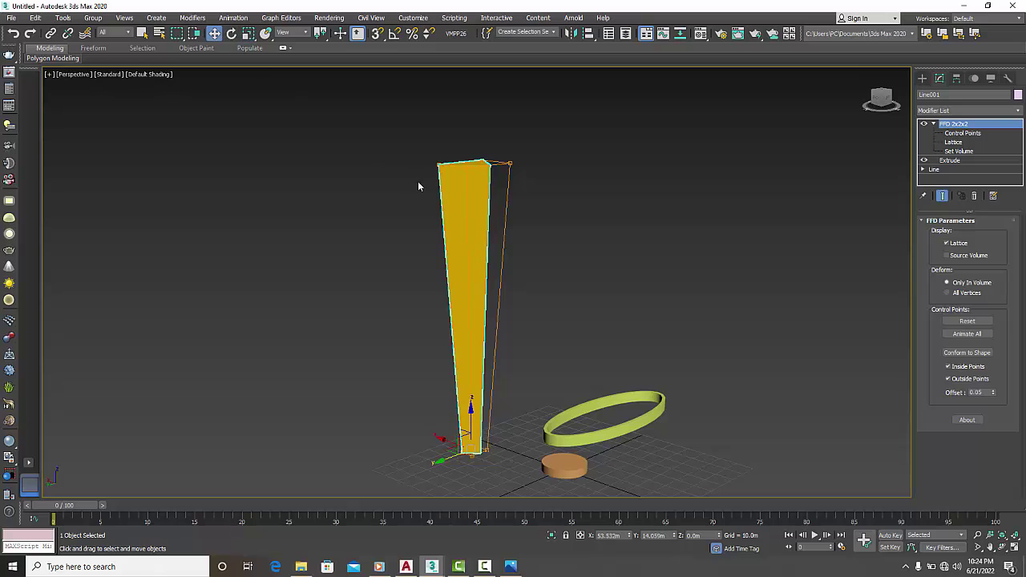
pyautogui.rightClick(462, 206)
pyautogui.moveTo(513, 319)
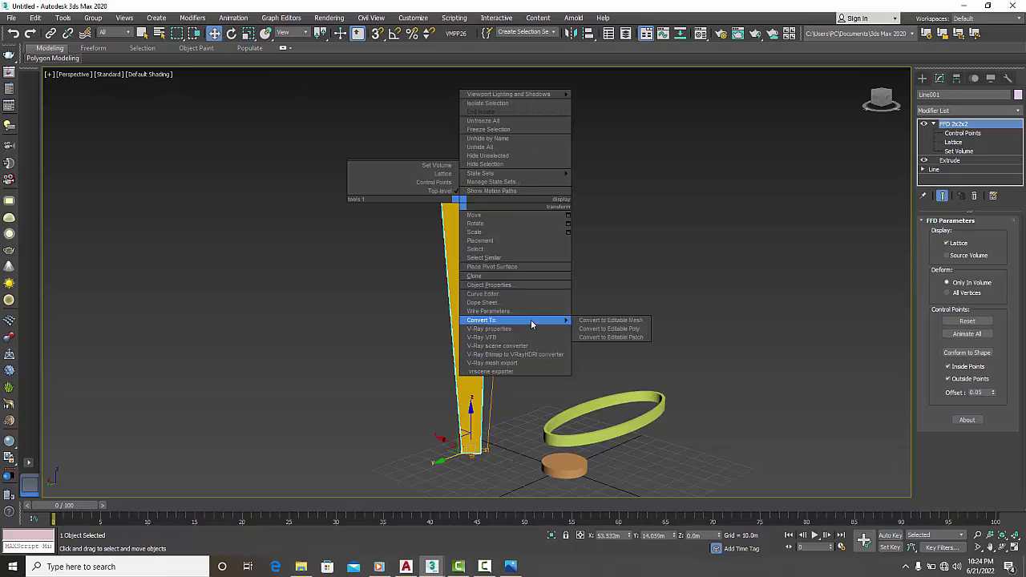
pyautogui.click(602, 330)
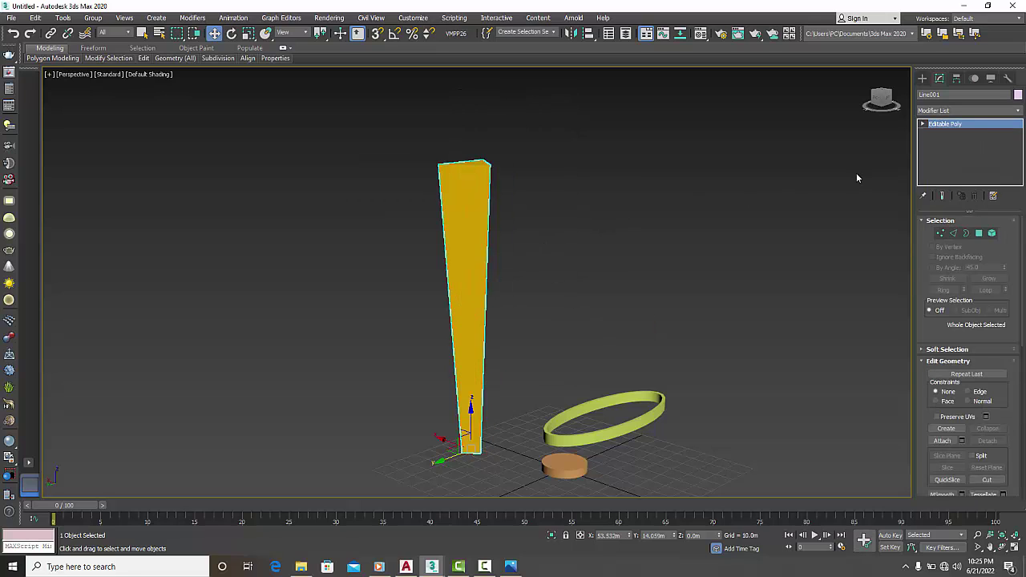
# Step: Lower one top vertex to about Z 122.246m so the column's top slants
pyautogui.click(941, 233)
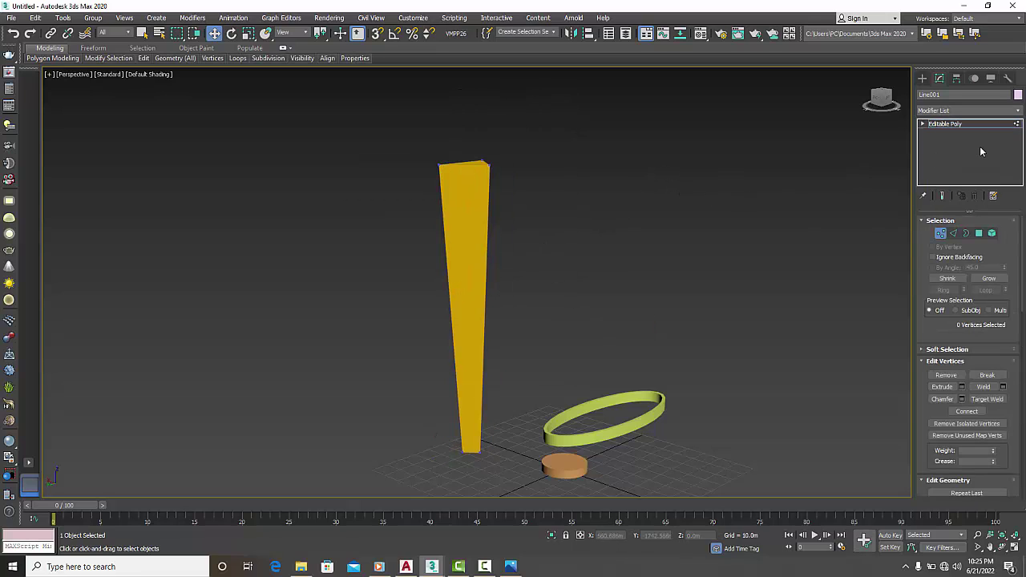
pyautogui.keyDown('alt'); pyautogui.moveTo(570, 238); pyautogui.dragTo(535, 247, button='middle'); pyautogui.keyUp('alt')
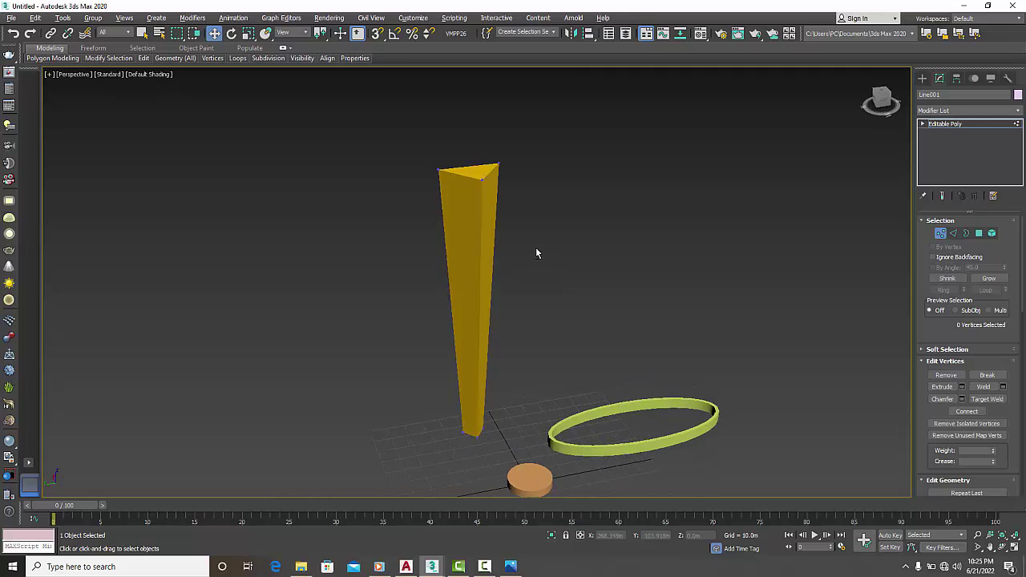
pyautogui.scroll(5, 491, 181)
pyautogui.click(467, 187)
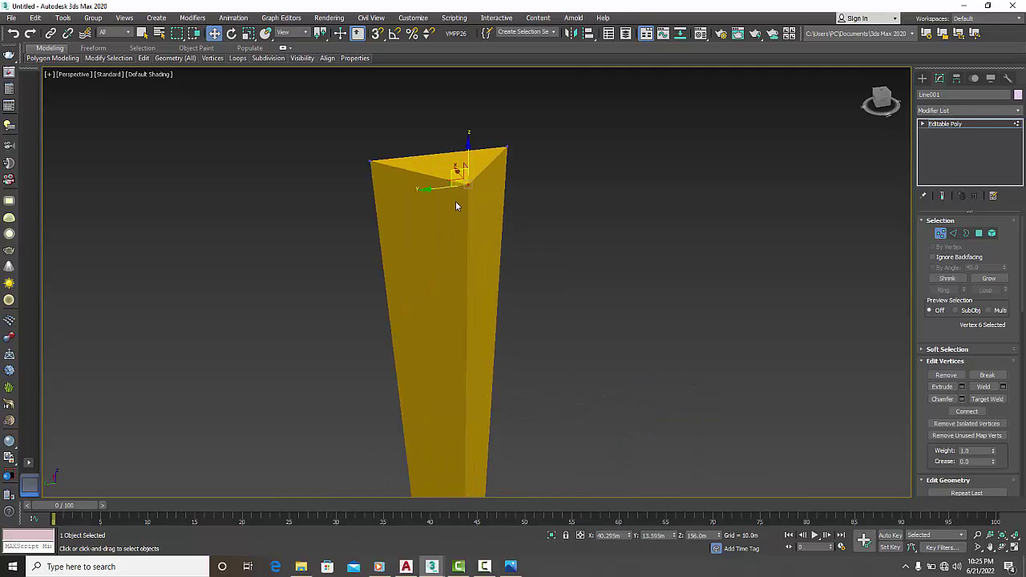
pyautogui.moveTo(468, 147); pyautogui.dragTo(459, 298)
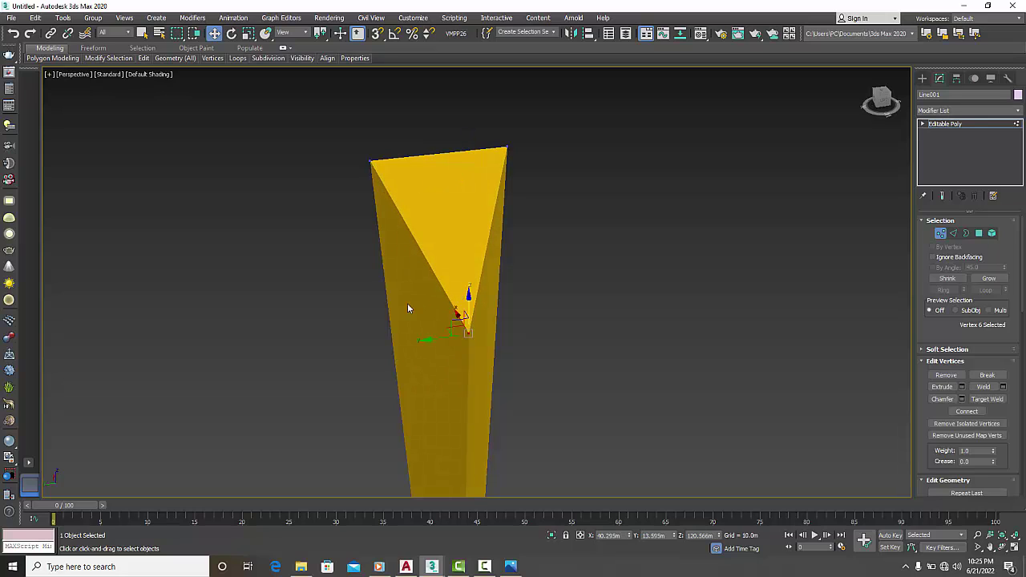
pyautogui.keyDown('alt'); pyautogui.moveTo(399, 301); pyautogui.dragTo(441, 289, button='middle'); pyautogui.keyUp('alt')
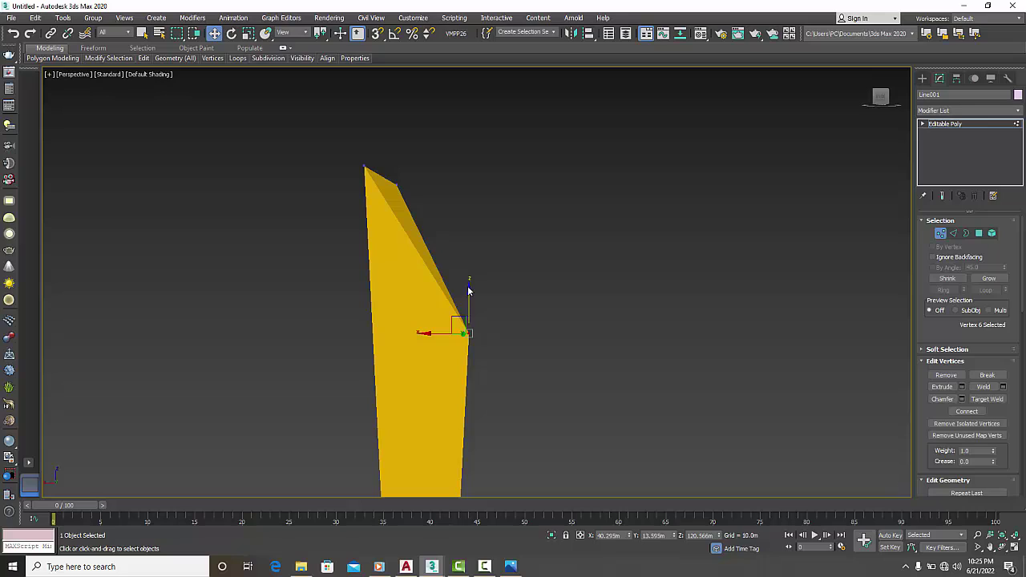
pyautogui.moveTo(469, 290); pyautogui.dragTo(466, 285)
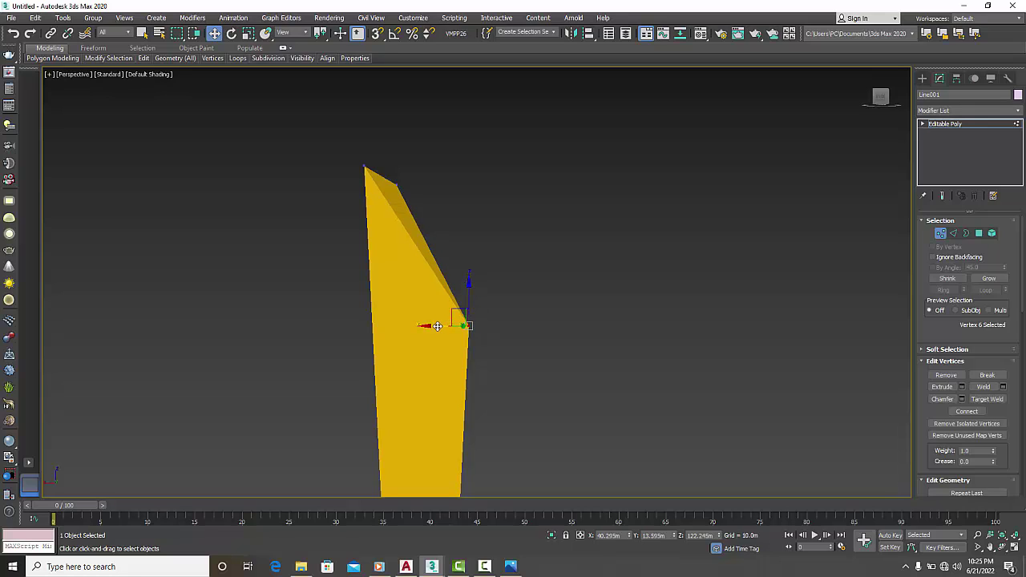
pyautogui.moveTo(437, 325); pyautogui.dragTo(433, 326)
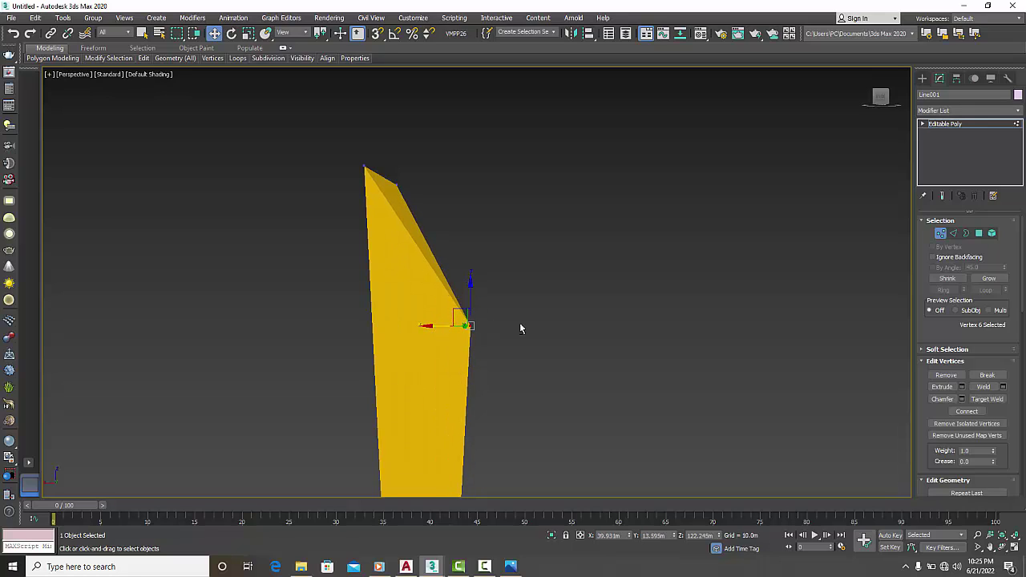
# Step: Exit Vertex mode, view the whole scene, and select the spire with Select and Rotate active
pyautogui.click(939, 126)
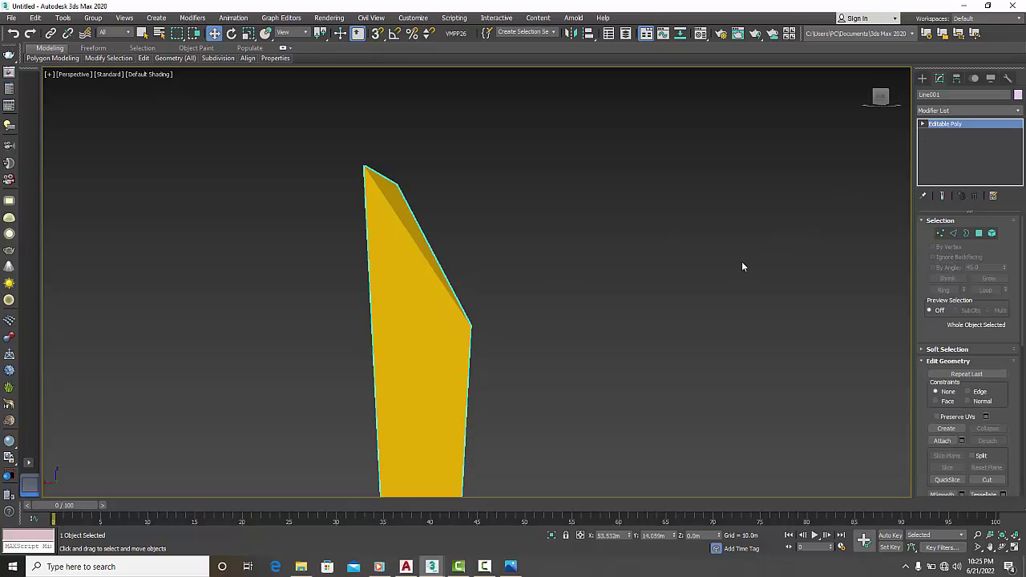
pyautogui.click(617, 290)
pyautogui.keyDown('alt'); pyautogui.moveTo(617, 291); pyautogui.dragTo(539, 296, button='middle'); pyautogui.keyUp('alt')
pyautogui.scroll(-3, 541, 299)
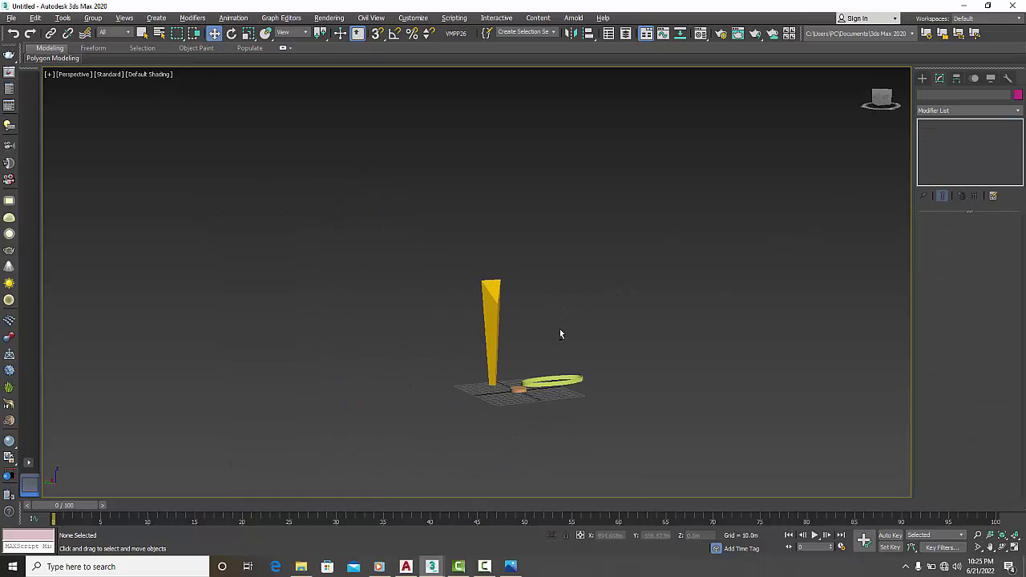
pyautogui.moveTo(560, 328)
pyautogui.keyDown('alt'); pyautogui.mouseDown(button='middle')
pyautogui.moveTo(529, 339)
pyautogui.moveTo(492, 319)
pyautogui.moveTo(549, 360)
pyautogui.moveTo(503, 316)
pyautogui.mouseUp(button='middle'); pyautogui.keyUp('alt')
pyautogui.click(479, 302)
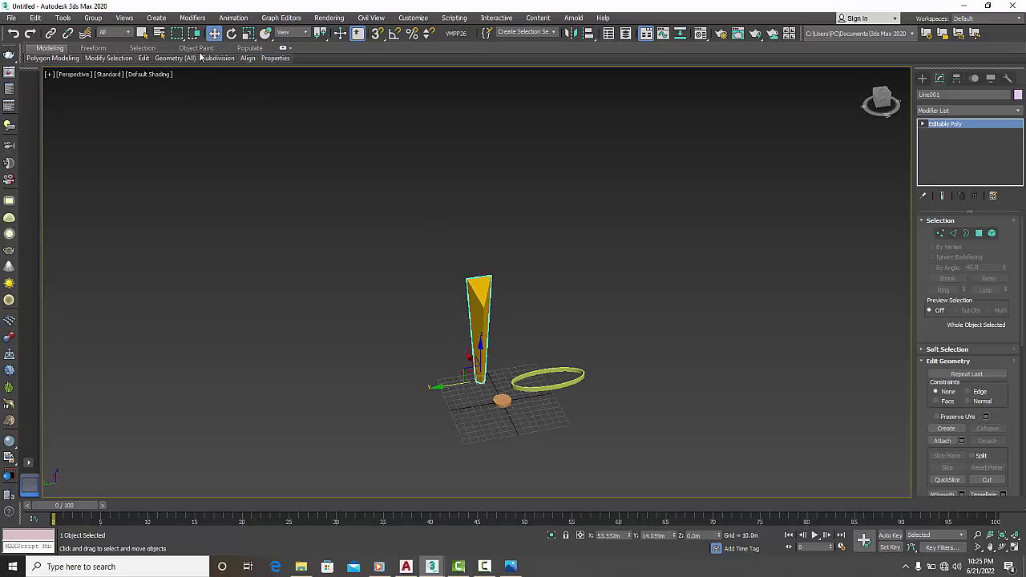
pyautogui.click(232, 35)
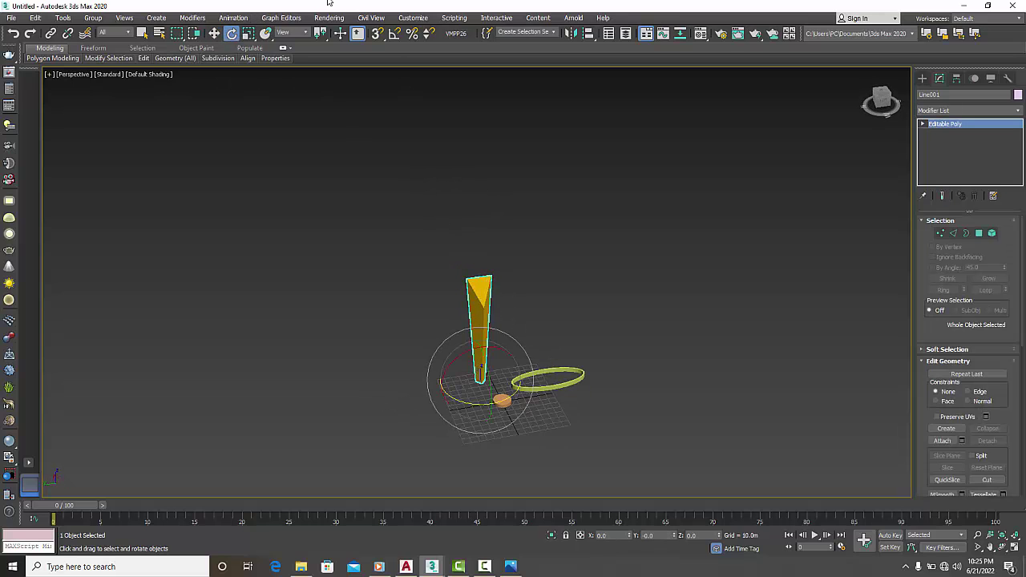
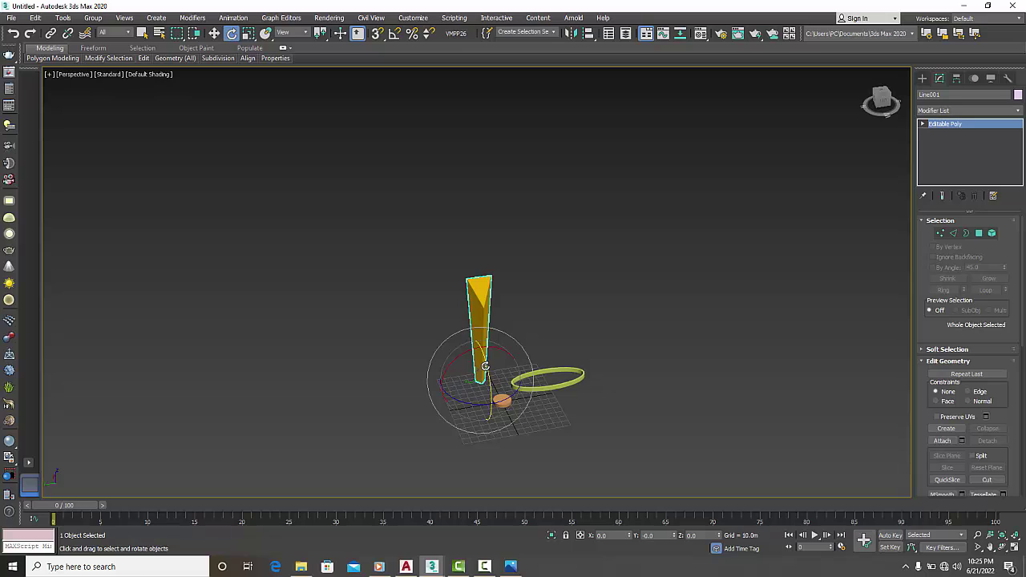
# Step: Rotate the yellow blade Line001 to tilt it slightly
pyautogui.moveTo(485, 367); pyautogui.dragTo(459, 337)
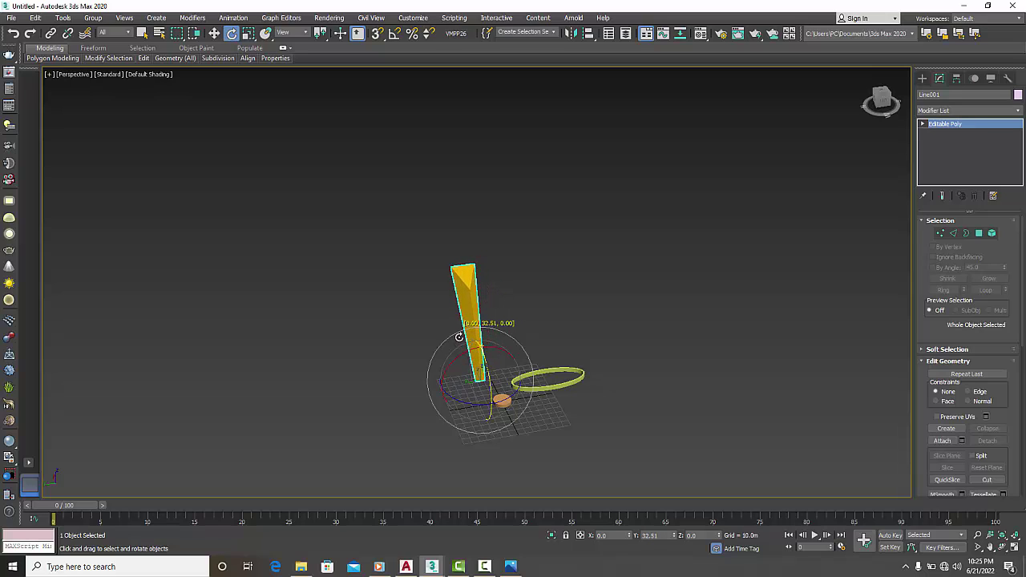
pyautogui.click(498, 376)
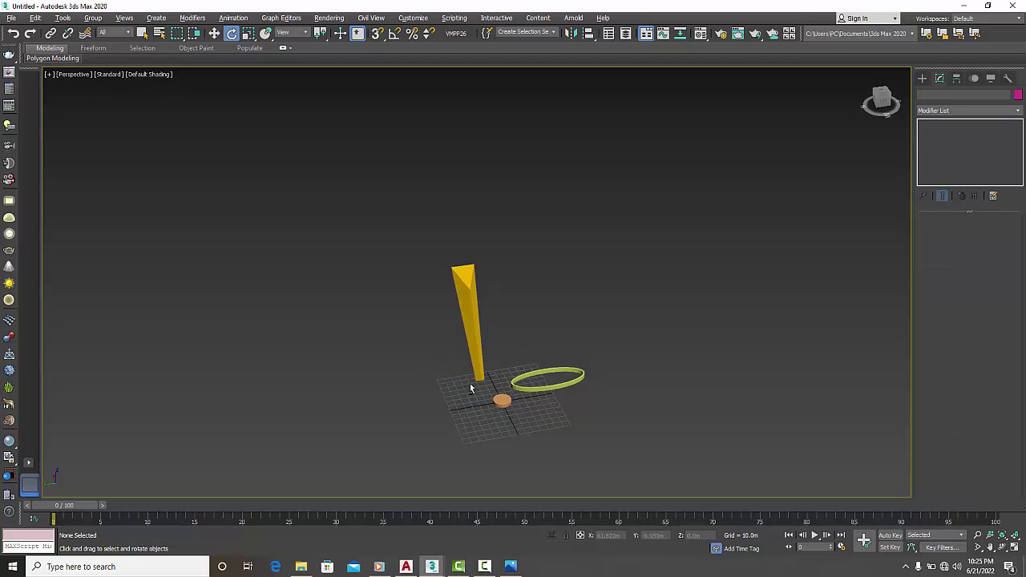
pyautogui.keyDown('alt'); pyautogui.moveTo(470, 389); pyautogui.dragTo(483, 391, button='middle'); pyautogui.keyUp('alt')
pyautogui.scroll(2, 486, 391)
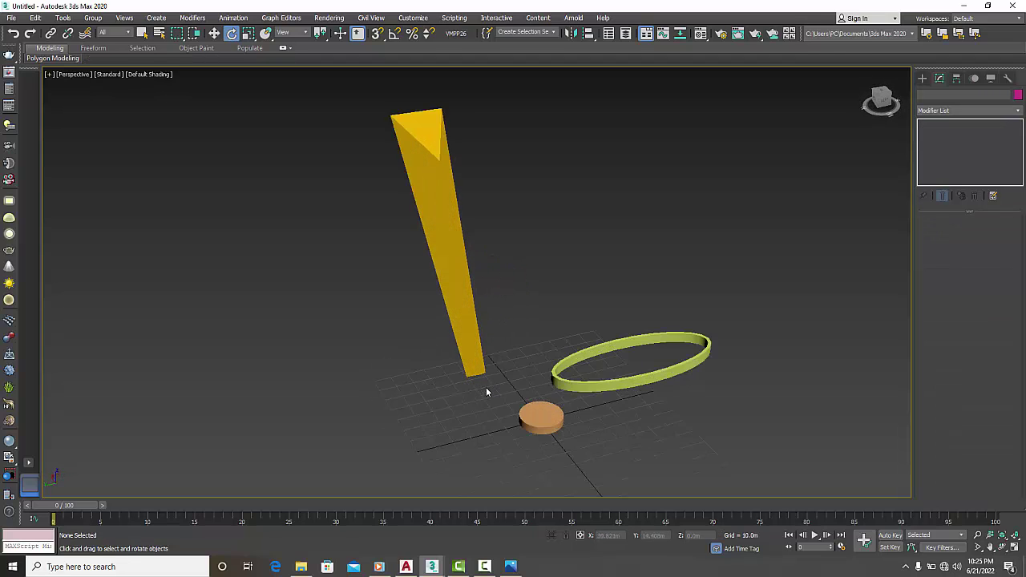
pyautogui.scroll(1, 484, 386)
pyautogui.scroll(-1, 471, 353)
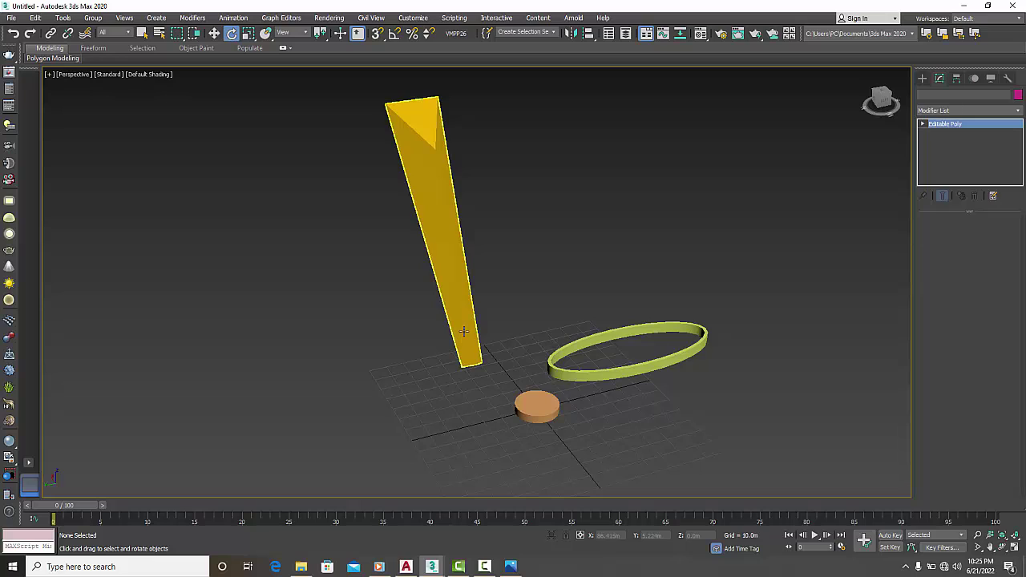
# Step: Move the blade down so its lower end rests on the orange disc
pyautogui.click(463, 331)
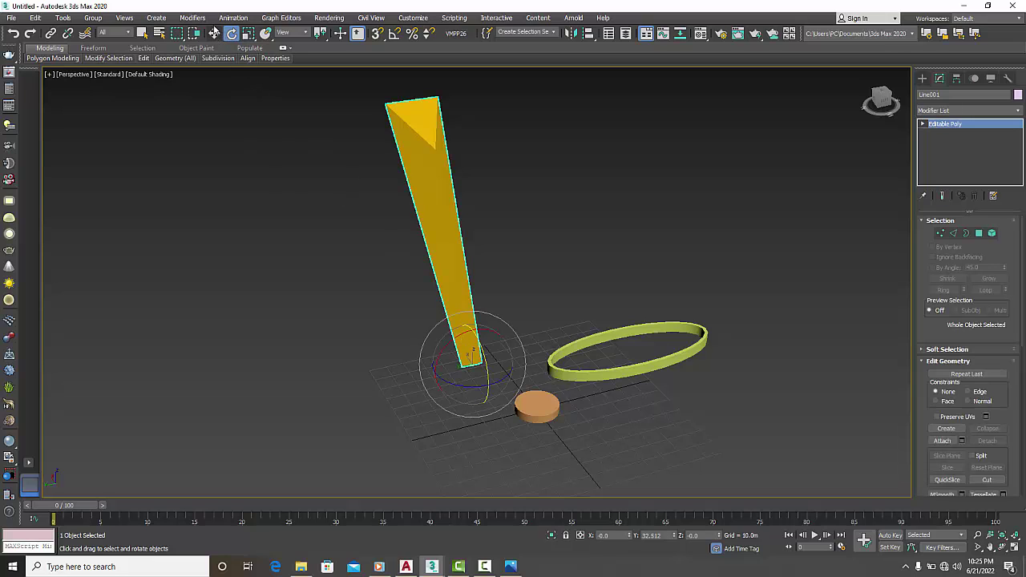
pyautogui.click(214, 32)
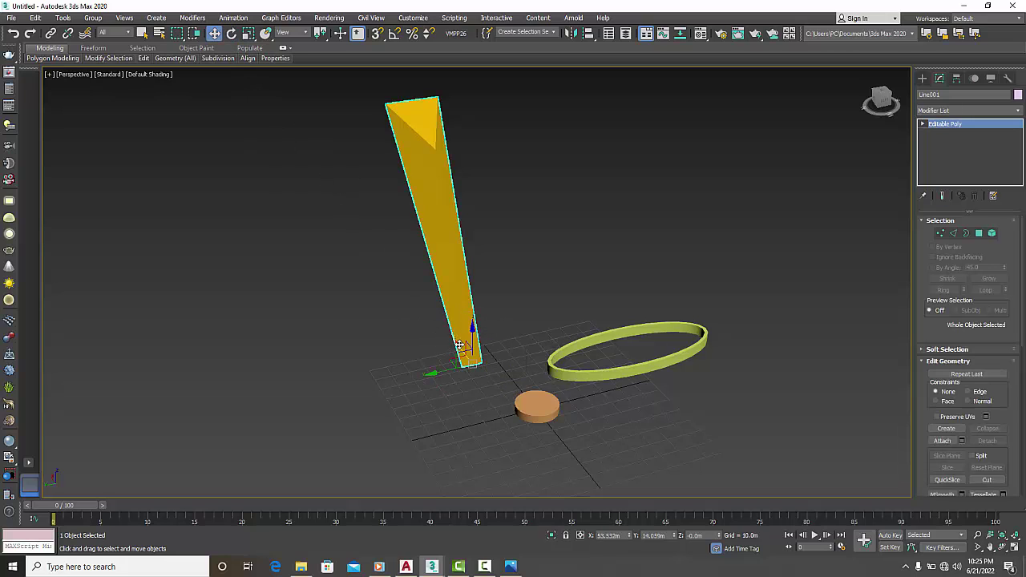
pyautogui.moveTo(459, 346)
pyautogui.mouseDown()
pyautogui.moveTo(508, 390)
pyautogui.moveTo(492, 424)
pyautogui.moveTo(519, 387)
pyautogui.moveTo(506, 412)
pyautogui.mouseUp()
# Step: Uniformly scale the orange base cylinder to about 205%
pyautogui.click(536, 409)
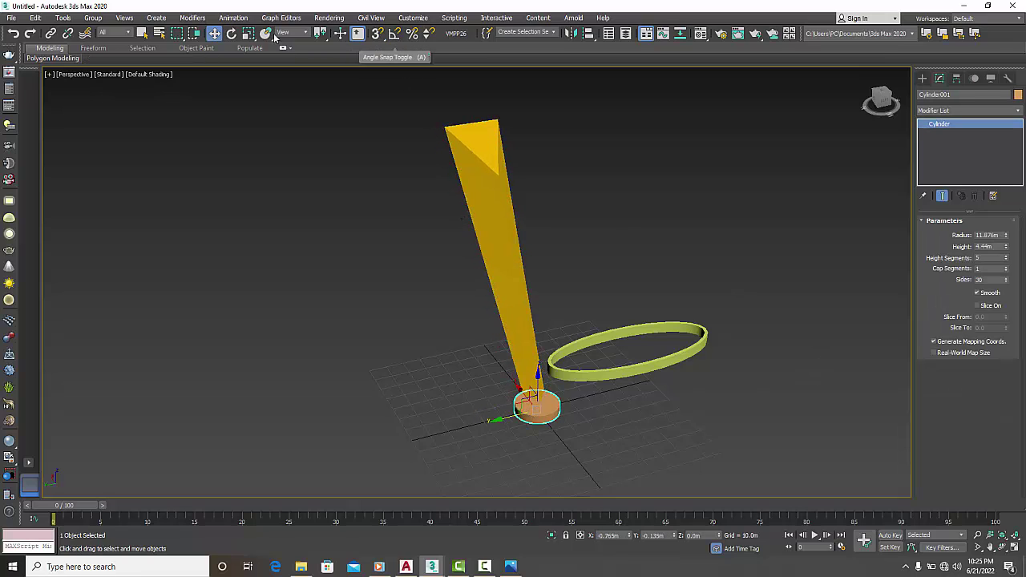
pyautogui.click(248, 33)
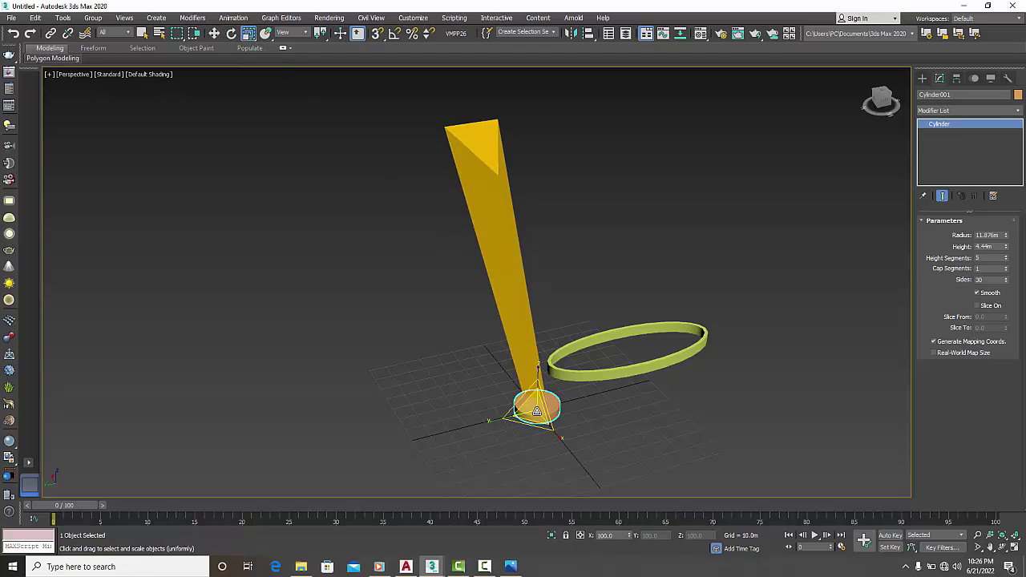
pyautogui.moveTo(536, 411); pyautogui.dragTo(412, 334)
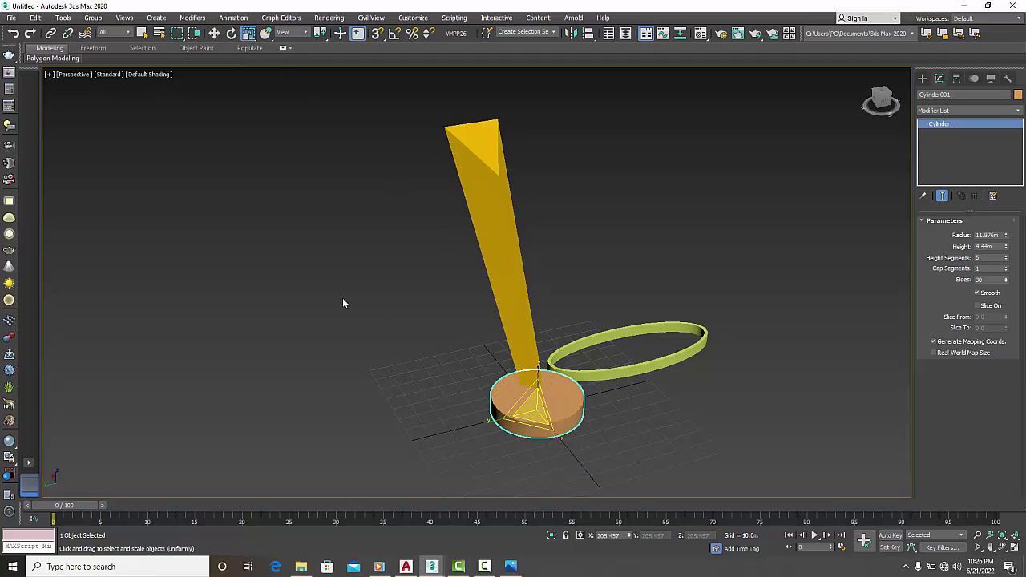
pyautogui.click(342, 302)
# Step: Move the yellow blade down along Z and along Y so its foot sits centred in the disc
pyautogui.click(215, 34)
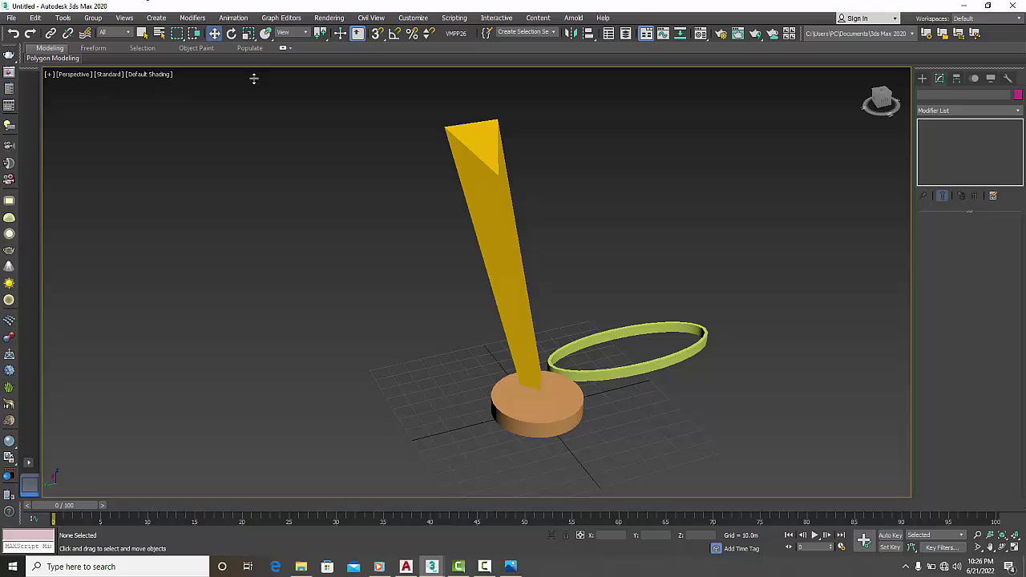
pyautogui.click(520, 304)
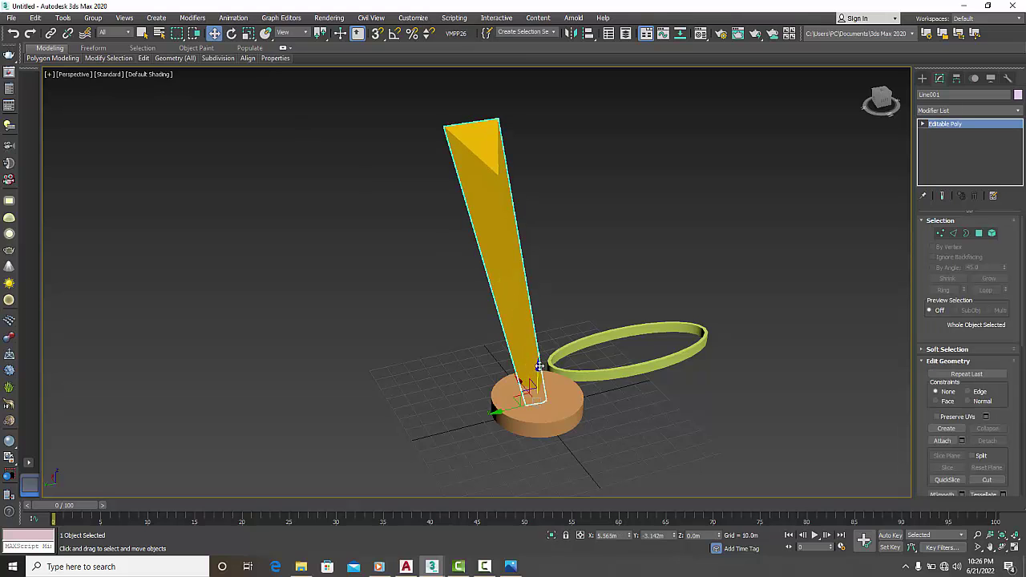
pyautogui.moveTo(540, 366)
pyautogui.mouseDown()
pyautogui.moveTo(538, 388)
pyautogui.moveTo(550, 386)
pyautogui.mouseUp()
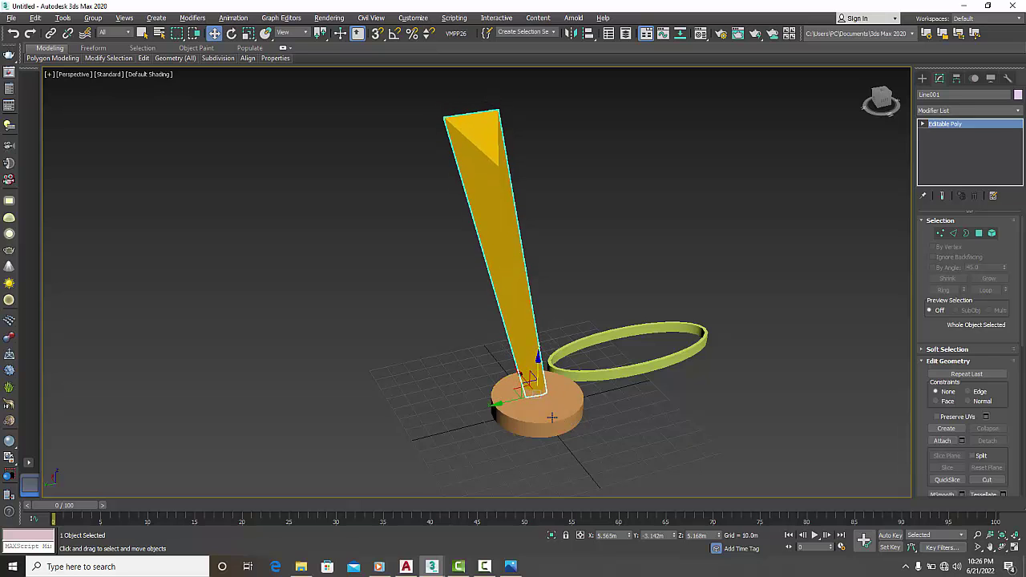
pyautogui.keyDown('alt'); pyautogui.moveTo(552, 416); pyautogui.dragTo(521, 386, button='middle'); pyautogui.keyUp('alt')
pyautogui.scroll(3, 521, 385)
pyautogui.scroll(3, 521, 386)
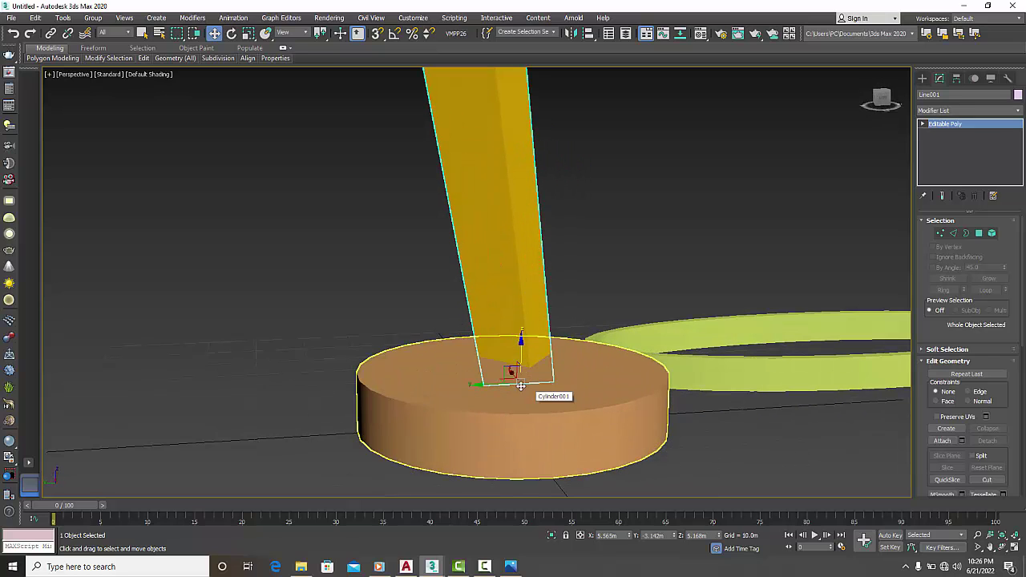
pyautogui.moveTo(485, 385); pyautogui.dragTo(499, 346)
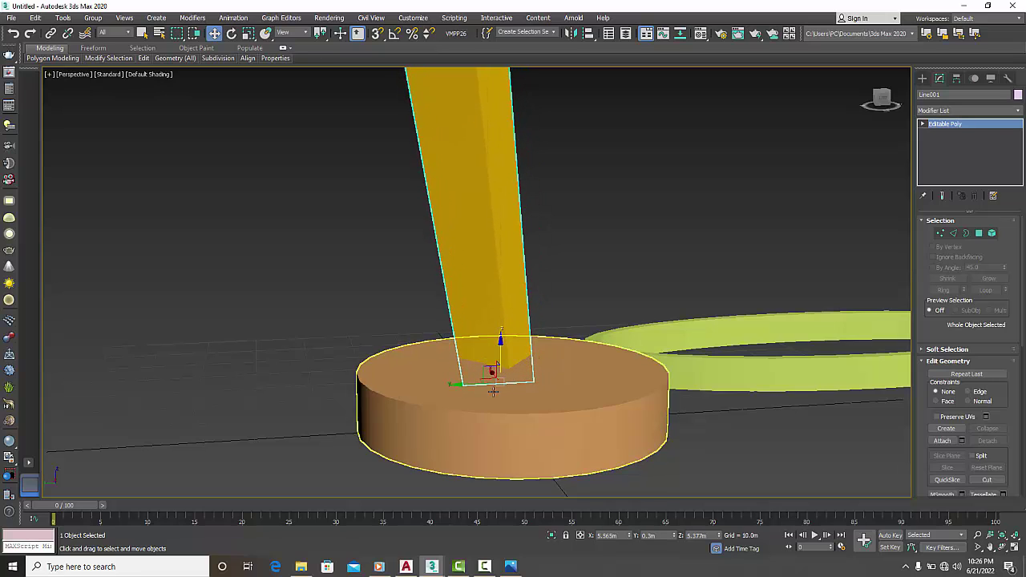
pyautogui.scroll(-5, 376, 382)
pyautogui.click(323, 306)
pyautogui.moveTo(326, 348)
pyautogui.keyDown('alt'); pyautogui.mouseDown(button='middle')
pyautogui.moveTo(361, 383)
pyautogui.moveTo(439, 381)
pyautogui.moveTo(503, 347)
pyautogui.moveTo(574, 346)
pyautogui.moveTo(650, 383)
pyautogui.moveTo(719, 398)
pyautogui.moveTo(749, 362)
pyautogui.moveTo(751, 332)
pyautogui.moveTo(716, 334)
pyautogui.moveTo(598, 398)
pyautogui.moveTo(762, 378)
pyautogui.moveTo(763, 366)
pyautogui.moveTo(710, 382)
pyautogui.moveTo(437, 553)
pyautogui.mouseUp(button='middle'); pyautogui.keyUp('alt')
# Step: In the sssss.max scene, unhide blades Line003 and Line007 in Scene Explorer
pyautogui.moveTo(432, 566)
pyautogui.click(486, 529)
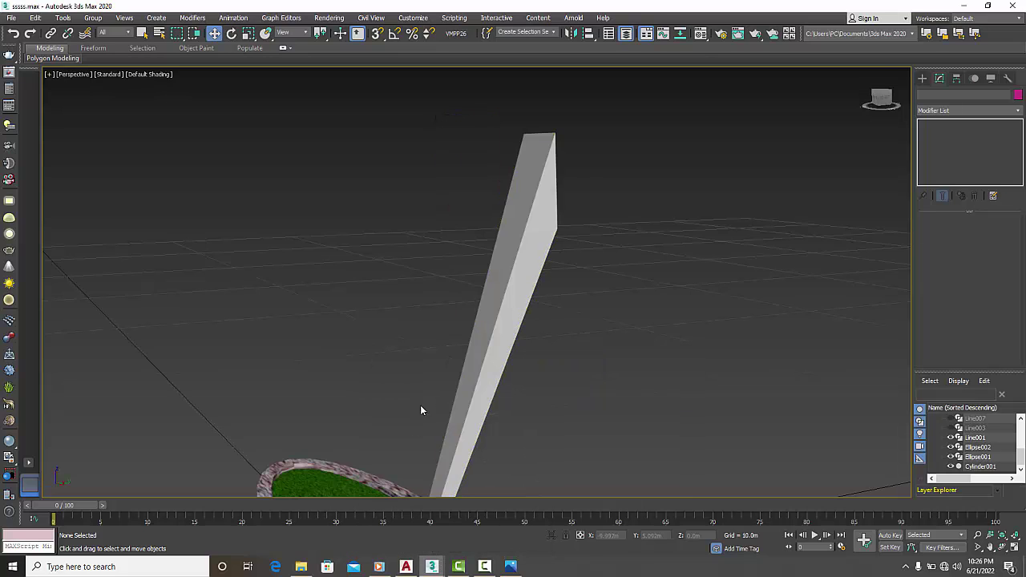
pyautogui.moveTo(561, 411)
pyautogui.keyDown('alt'); pyautogui.mouseDown(button='middle')
pyautogui.moveTo(424, 398)
pyautogui.moveTo(590, 417)
pyautogui.moveTo(567, 330)
pyautogui.mouseUp(button='middle'); pyautogui.keyUp('alt')
pyautogui.scroll(-3, 566, 331)
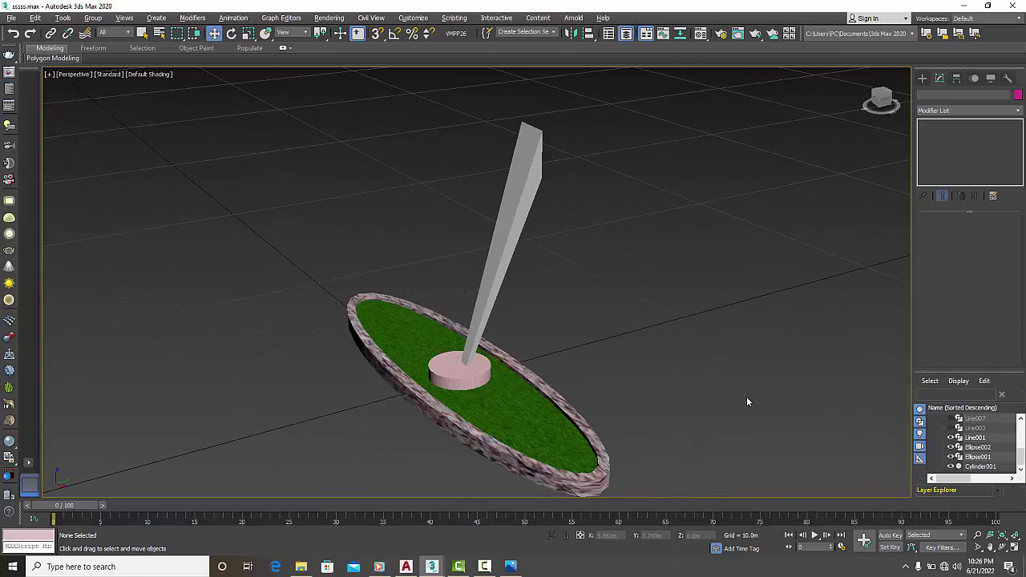
pyautogui.click(951, 428)
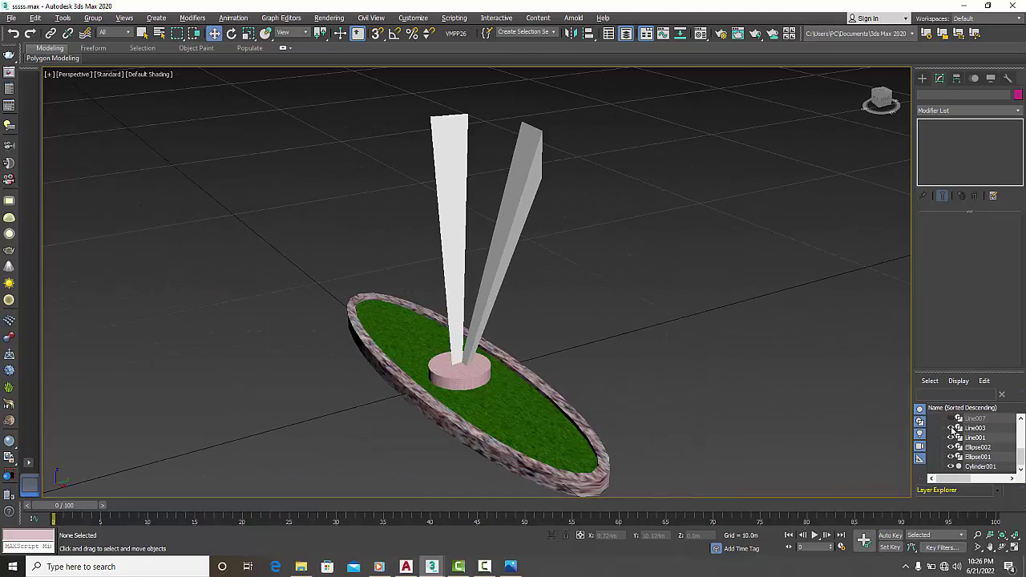
pyautogui.moveTo(704, 345)
pyautogui.keyDown('alt'); pyautogui.mouseDown(button='middle')
pyautogui.moveTo(626, 357)
pyautogui.moveTo(504, 355)
pyautogui.moveTo(364, 336)
pyautogui.mouseUp(button='middle'); pyautogui.keyUp('alt')
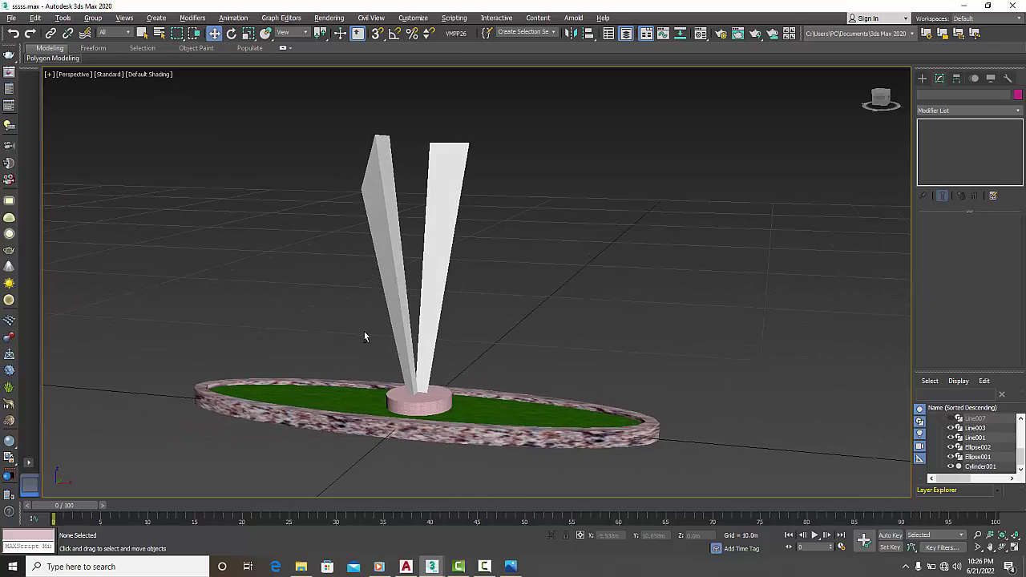
pyautogui.click(951, 419)
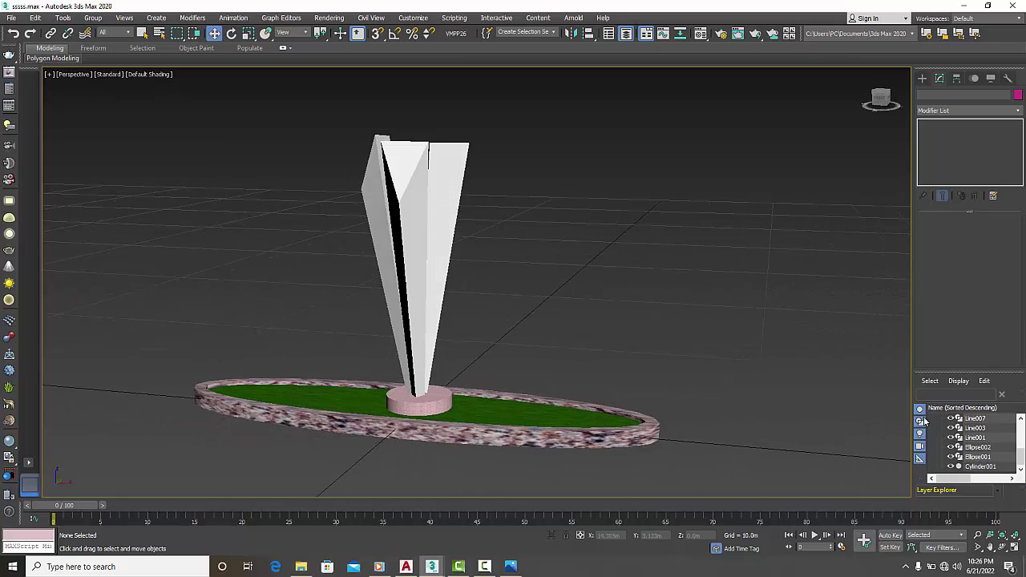
pyautogui.moveTo(337, 384)
pyautogui.keyDown('alt'); pyautogui.mouseDown(button='middle')
pyautogui.moveTo(559, 423)
pyautogui.moveTo(551, 414)
pyautogui.mouseUp(button='middle'); pyautogui.keyUp('alt')
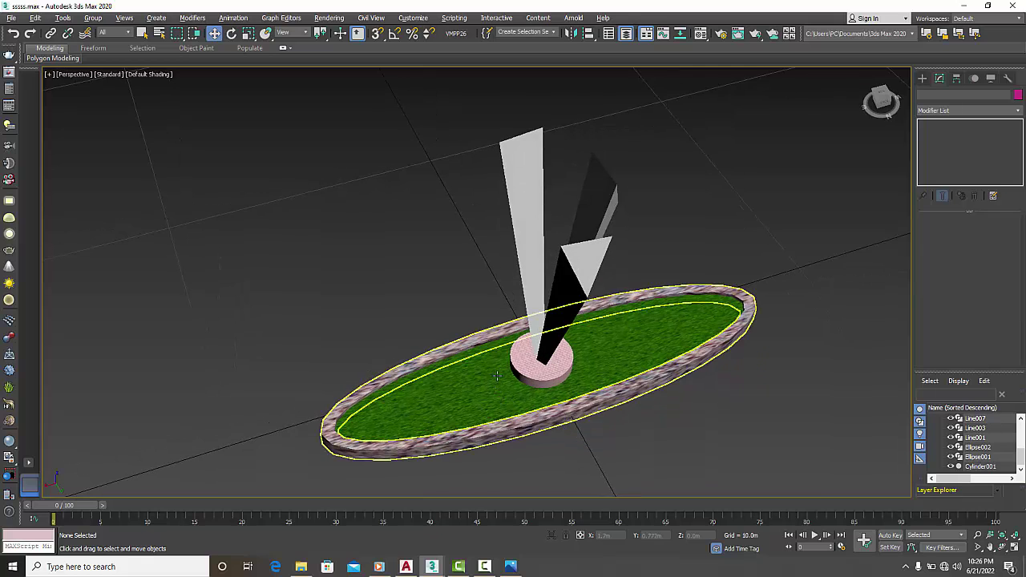
# Step: Inspect the three white blades in a maximized Top view, then a maximized Perspective view
pyautogui.hotkey('alt', 'w')
pyautogui.click(333, 261)
pyautogui.hotkey('alt', 'w')
pyautogui.scroll(5, 484, 435)
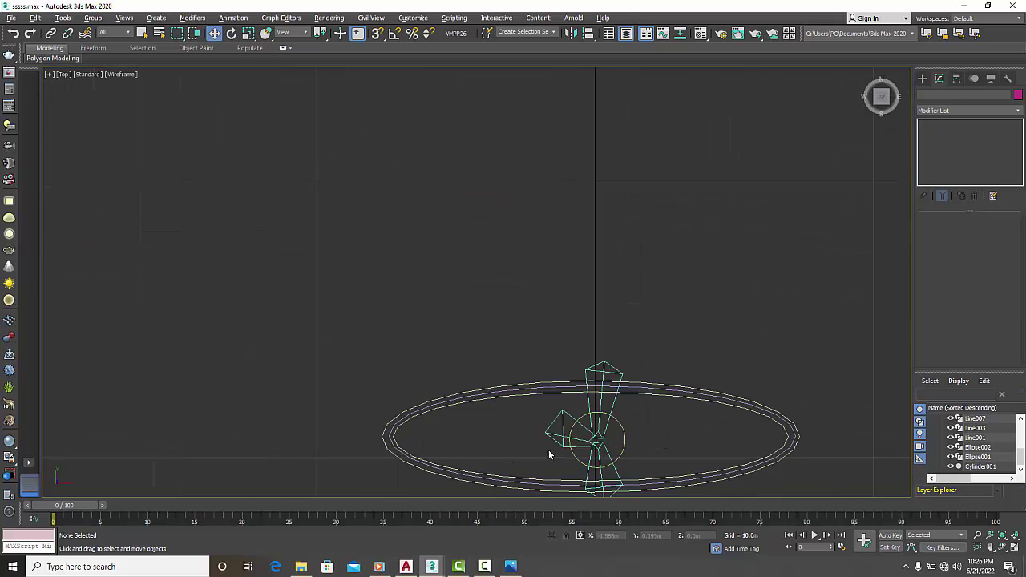
pyautogui.scroll(2, 548, 450)
pyautogui.moveTo(513, 425); pyautogui.dragTo(384, 268, button='middle')
pyautogui.scroll(2, 480, 270)
pyautogui.scroll(2, 480, 257)
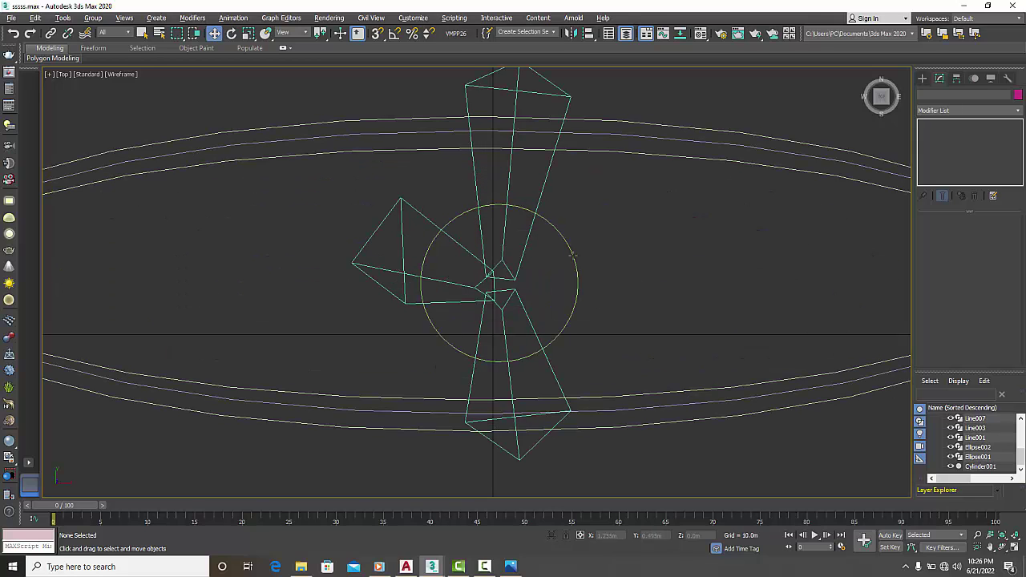
pyautogui.hotkey('alt', 'w')
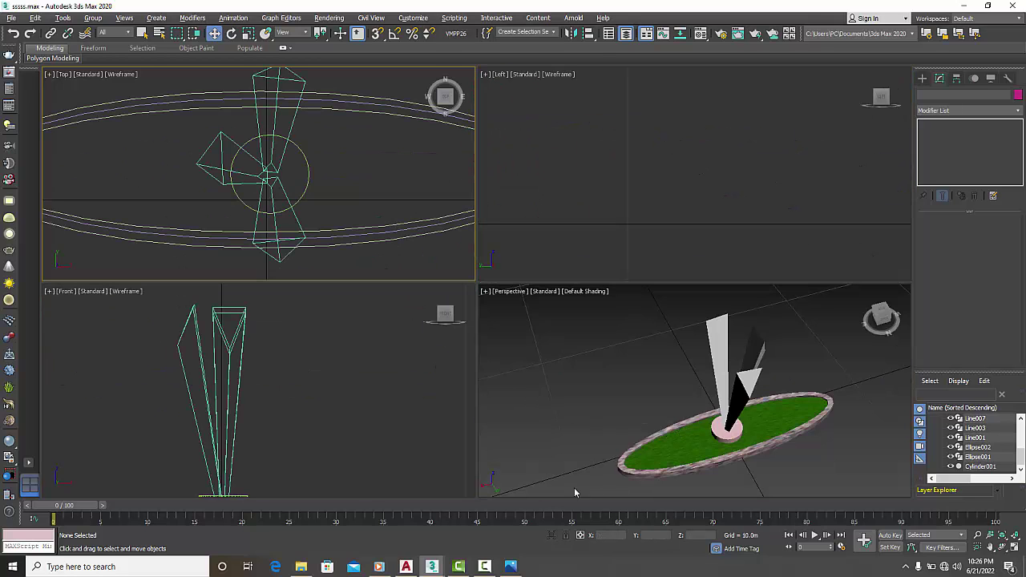
pyautogui.click(496, 479)
pyautogui.hotkey('alt', 'w')
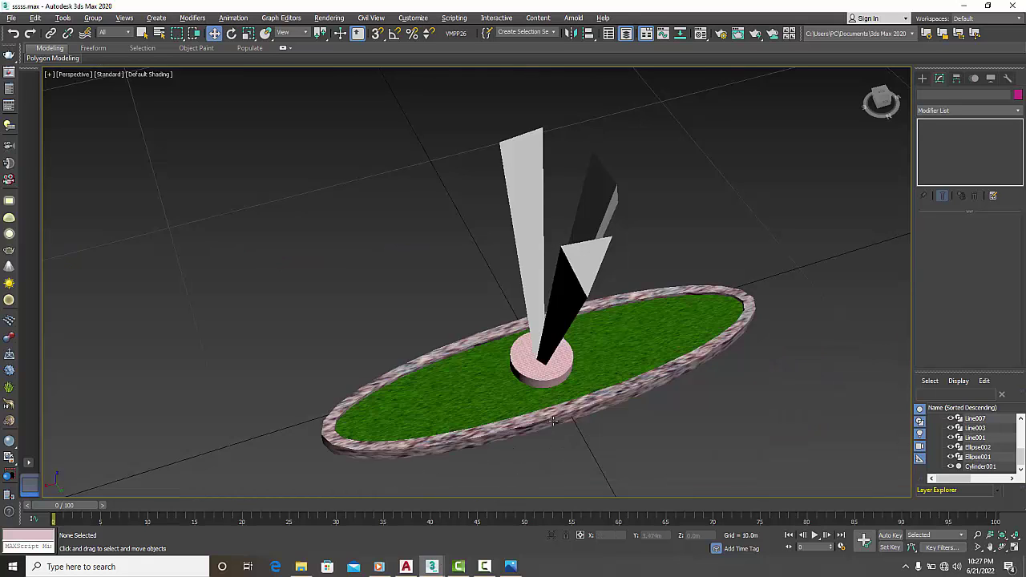
pyautogui.moveTo(553, 420)
pyautogui.keyDown('alt'); pyautogui.mouseDown(button='middle')
pyautogui.moveTo(494, 387)
pyautogui.moveTo(470, 309)
pyautogui.mouseUp(button='middle'); pyautogui.keyUp('alt')
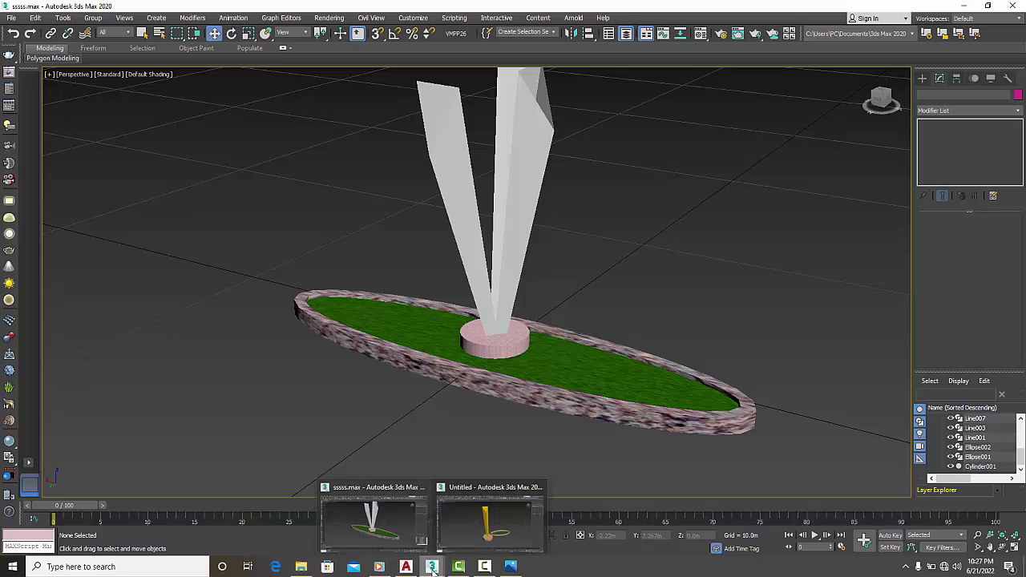
# Step: Back in the Untitled scene, select the yellow blade and maximize the Top view
pyautogui.click(489, 527)
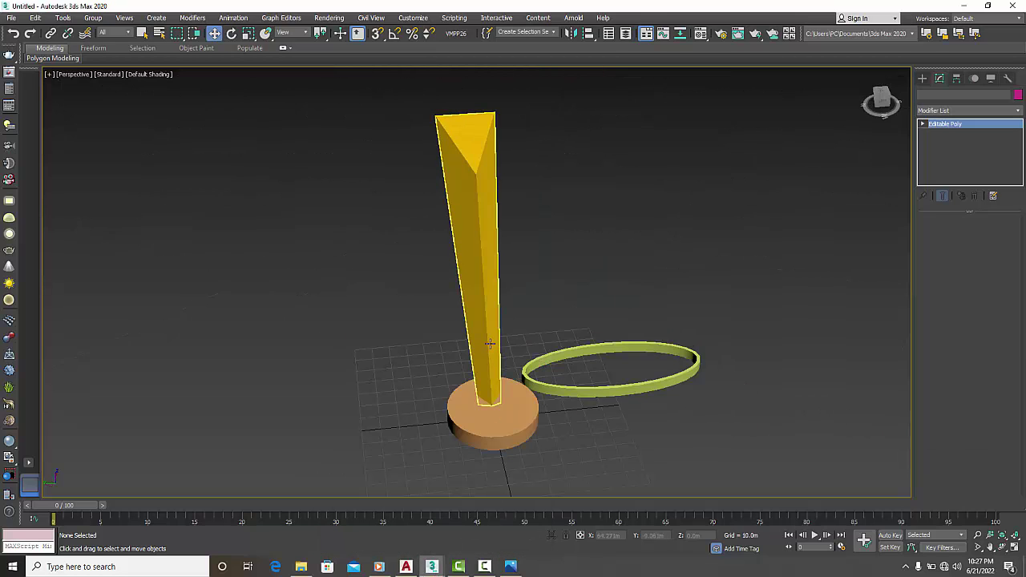
pyautogui.click(490, 343)
pyautogui.hotkey('alt', 'w')
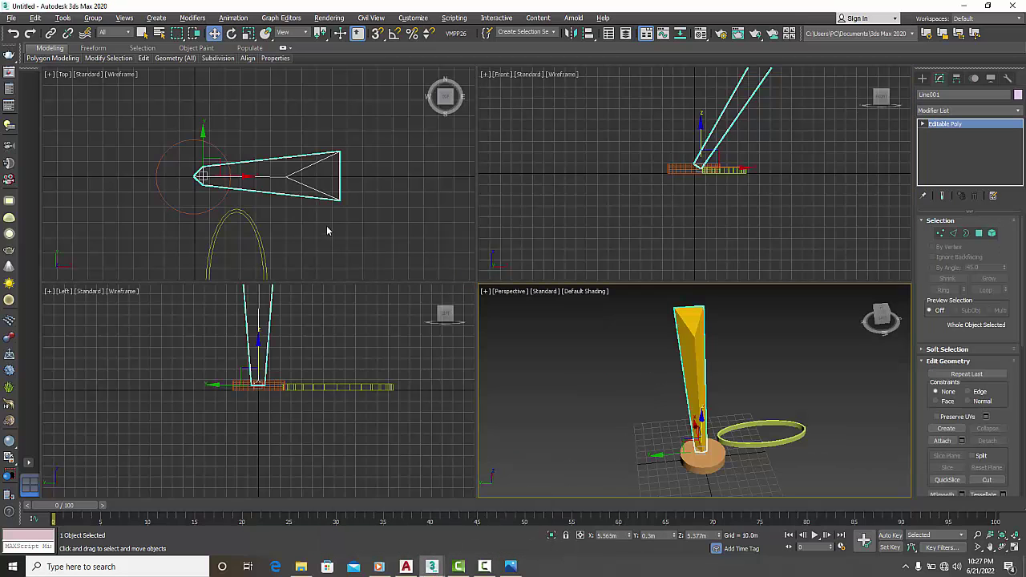
pyautogui.hotkey('alt', 'w')
pyautogui.moveTo(387, 316); pyautogui.dragTo(476, 313, button='middle')
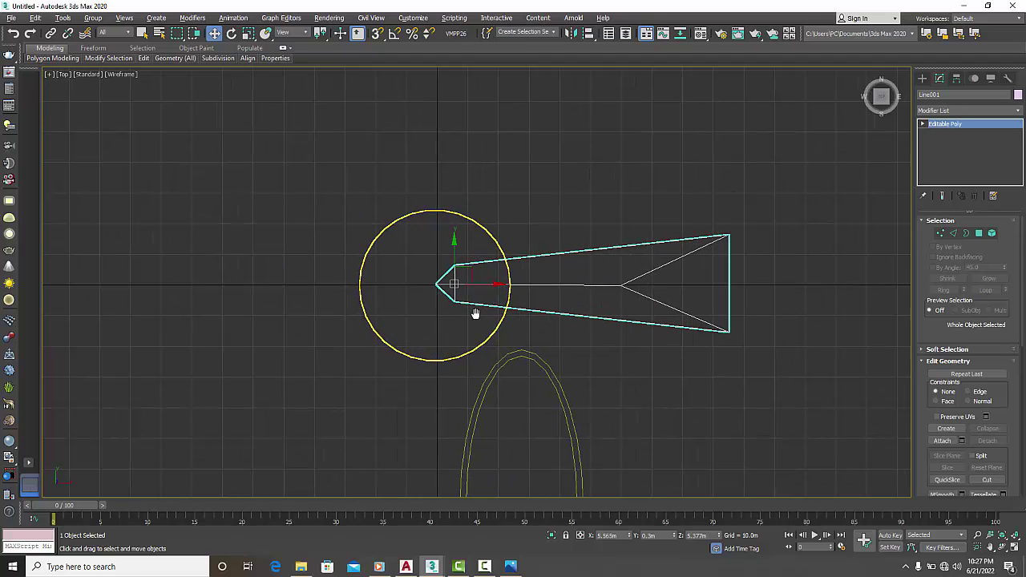
# Step: Rotate-clone the blade into two copies around the base, then restore the four viewports
pyautogui.click(231, 33)
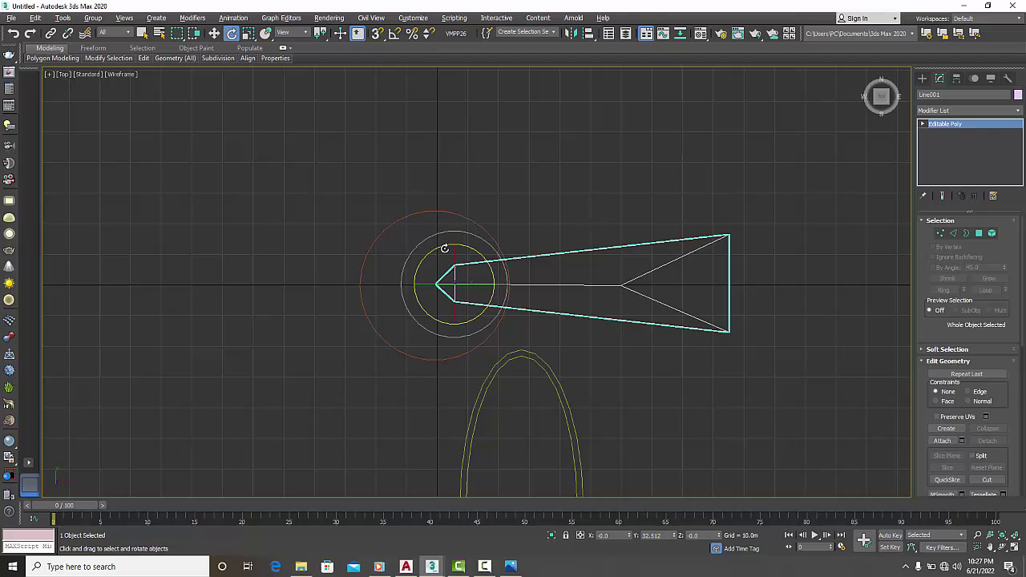
pyautogui.keyDown('shift'); pyautogui.moveTo(441, 248); pyautogui.dragTo(353, 261); pyautogui.keyUp('shift')
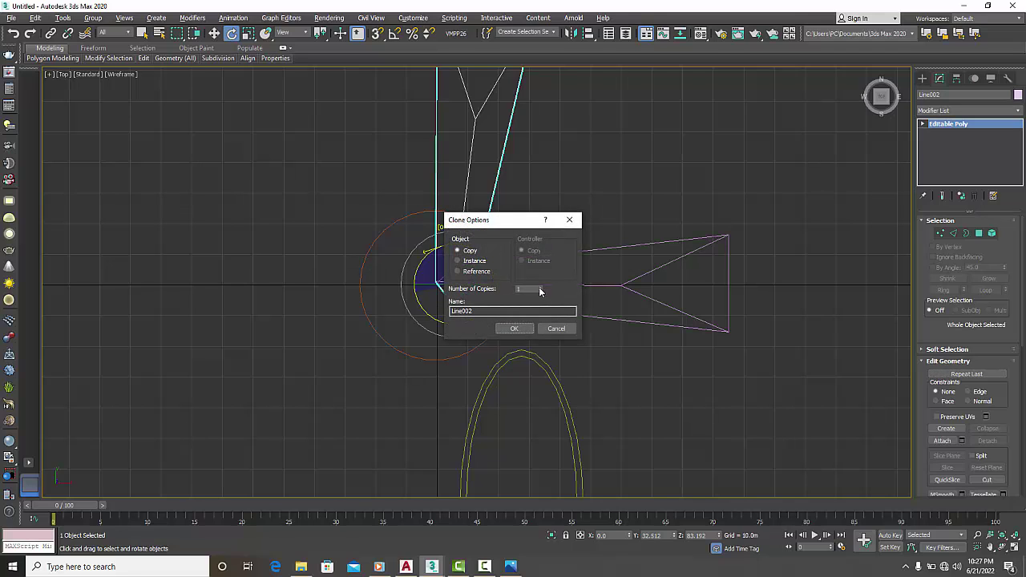
pyautogui.click(527, 328)
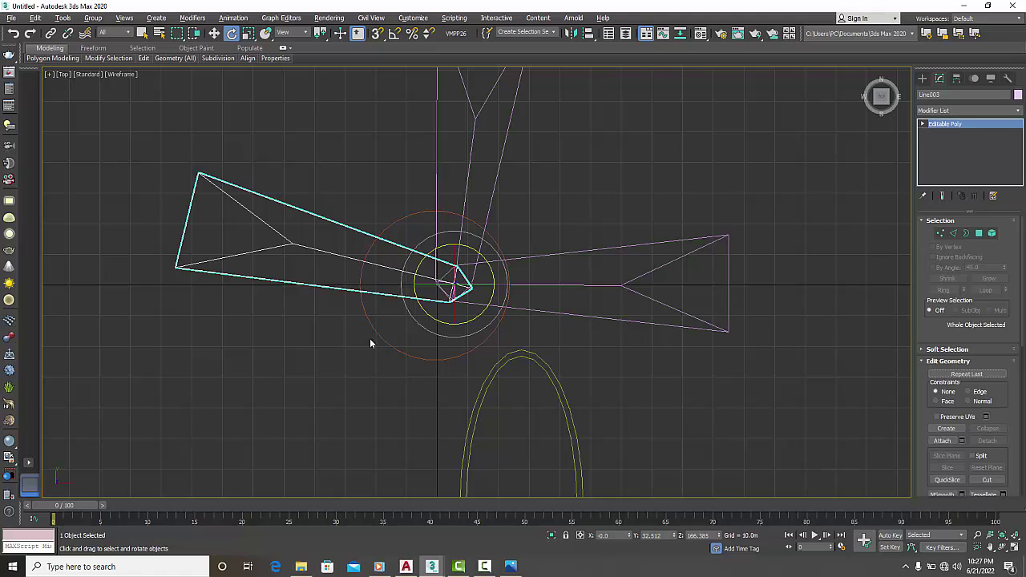
pyautogui.click(317, 164)
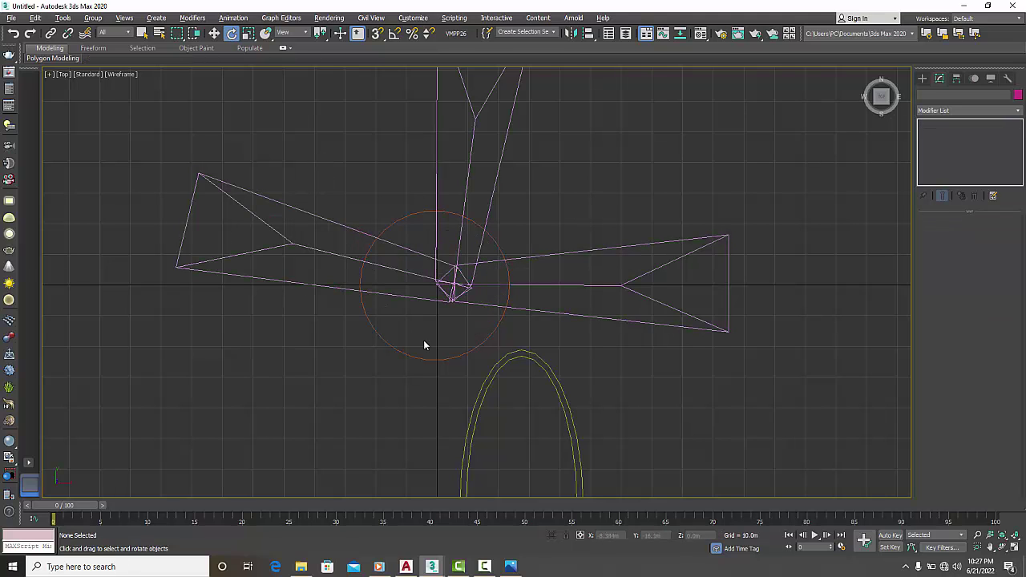
pyautogui.hotkey('alt', 'w')
pyautogui.hotkey('alt', 'w')
# Step: Rotate Line001, Line002 and Line003 so the three blades lean outward
pyautogui.moveTo(636, 395)
pyautogui.keyDown('alt'); pyautogui.mouseDown(button='middle')
pyautogui.moveTo(593, 409)
pyautogui.moveTo(495, 390)
pyautogui.moveTo(511, 412)
pyautogui.moveTo(544, 420)
pyautogui.mouseUp(button='middle'); pyautogui.keyUp('alt')
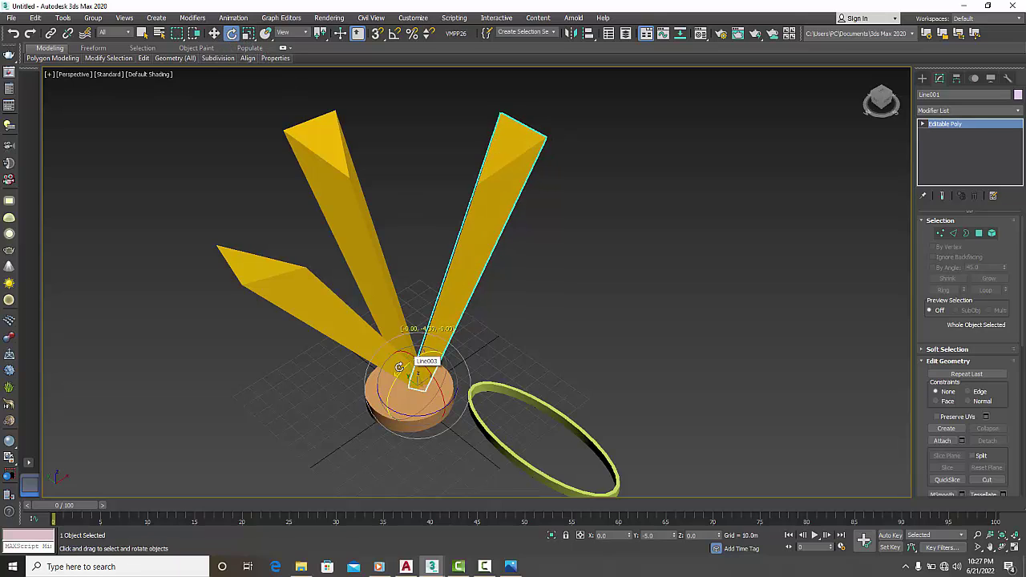
pyautogui.moveTo(429, 347); pyautogui.dragTo(435, 329)
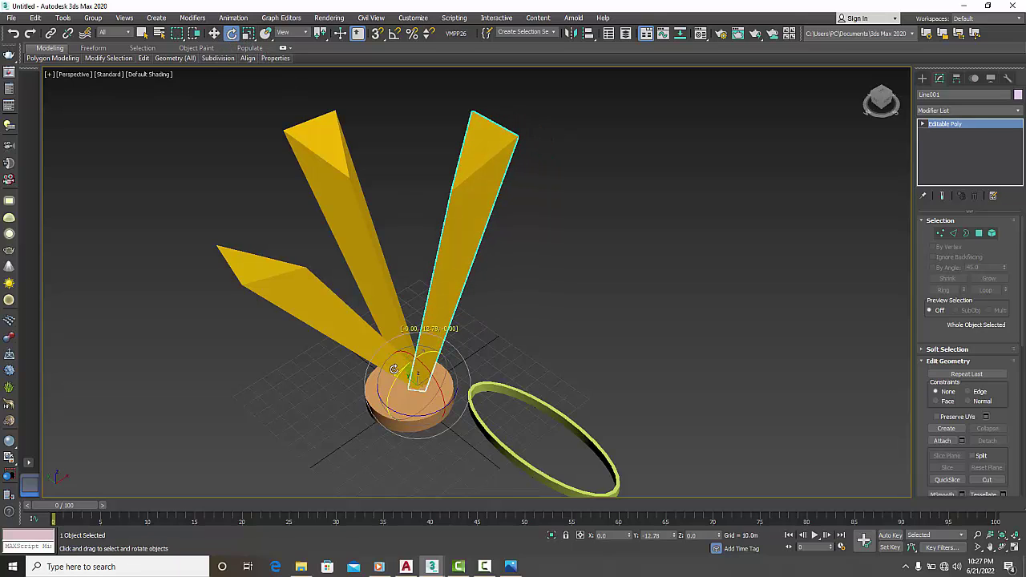
pyautogui.click(373, 247)
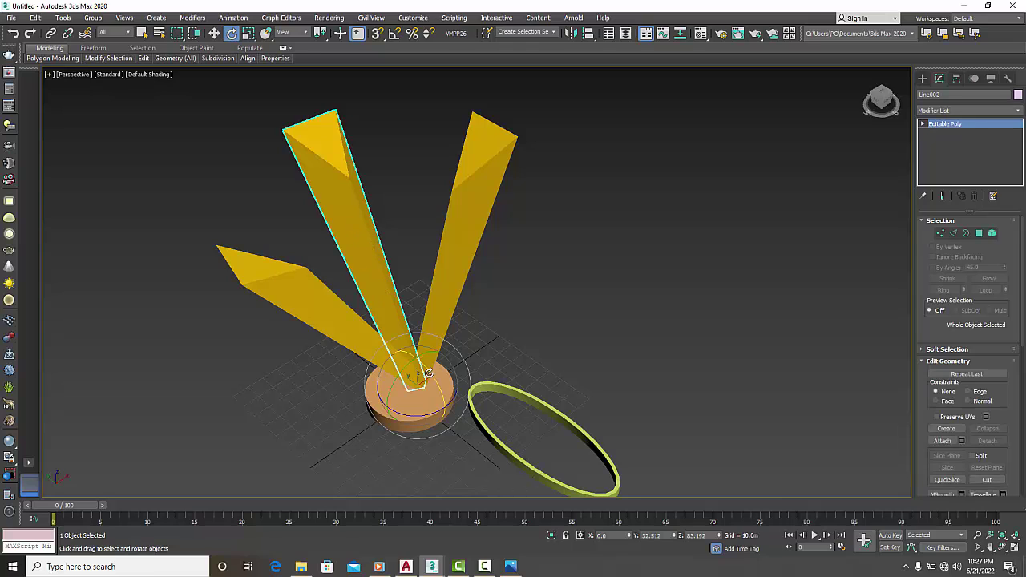
pyautogui.moveTo(429, 374); pyautogui.dragTo(437, 382)
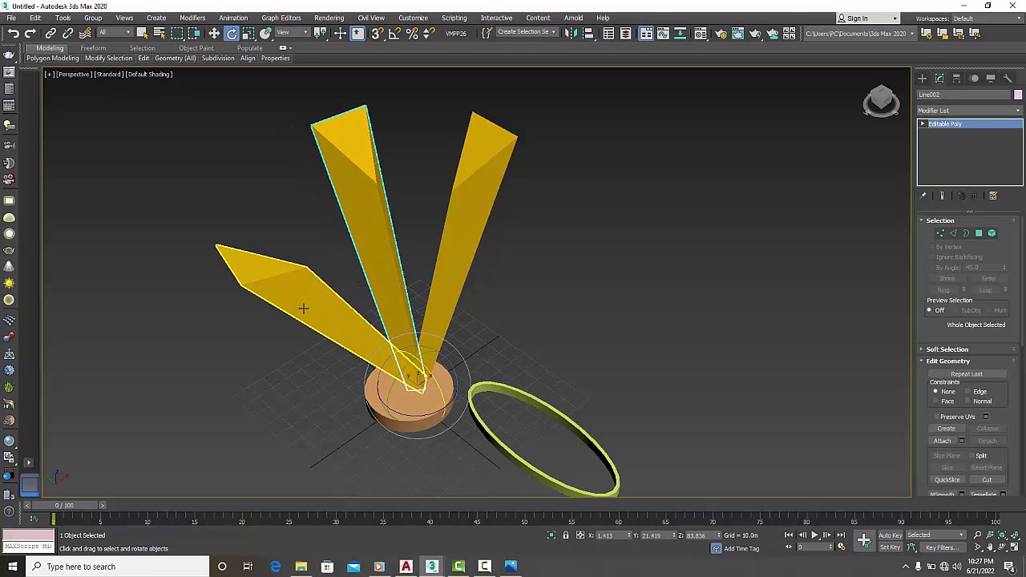
pyautogui.click(378, 335)
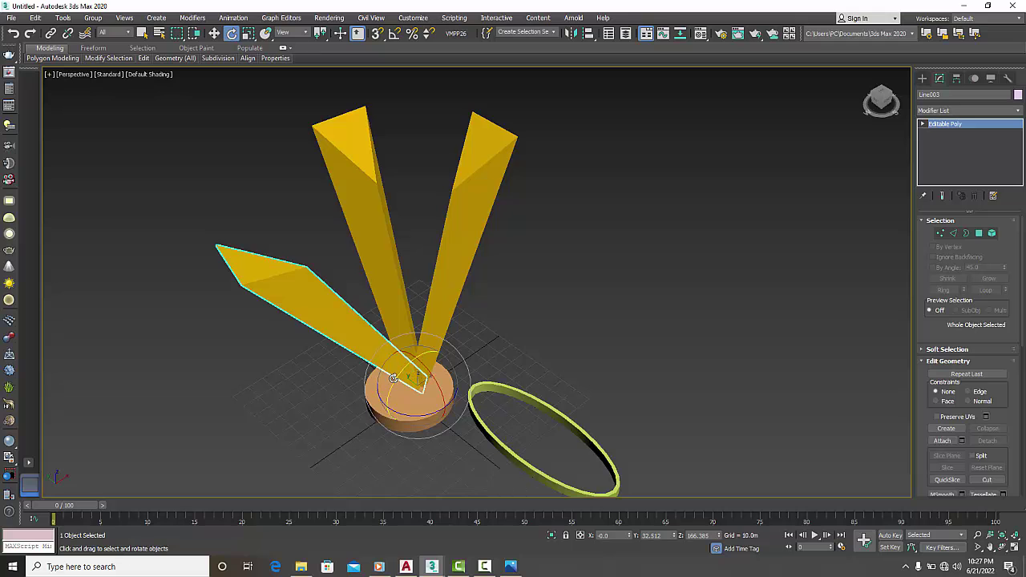
pyautogui.moveTo(393, 377); pyautogui.dragTo(408, 375)
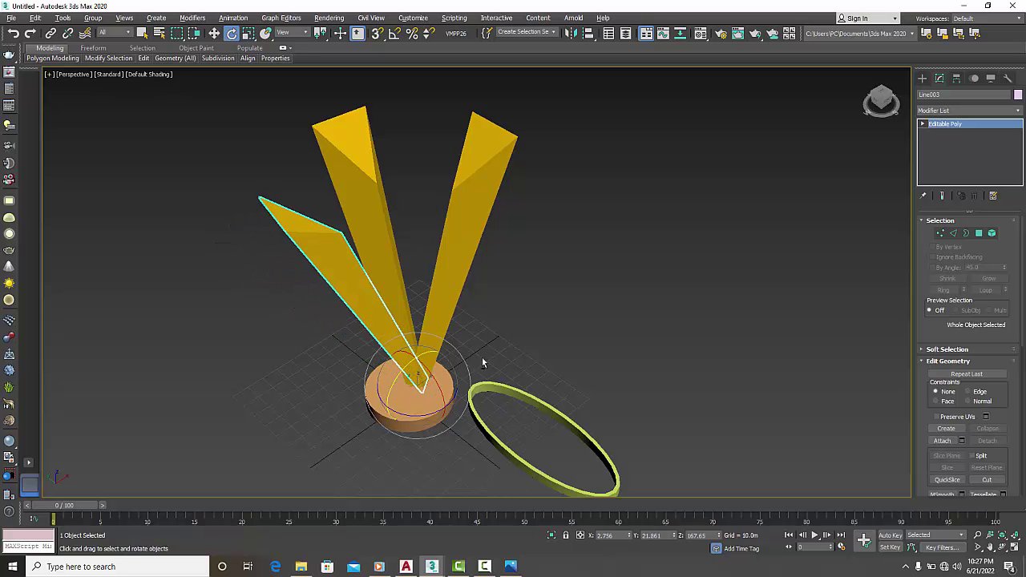
pyautogui.moveTo(482, 363)
pyautogui.keyDown('alt'); pyautogui.mouseDown(button='middle')
pyautogui.moveTo(247, 315)
pyautogui.moveTo(232, 343)
pyautogui.moveTo(371, 421)
pyautogui.moveTo(497, 349)
pyautogui.moveTo(428, 401)
pyautogui.moveTo(470, 309)
pyautogui.mouseUp(button='middle'); pyautogui.keyUp('alt')
pyautogui.scroll(5, 434, 393)
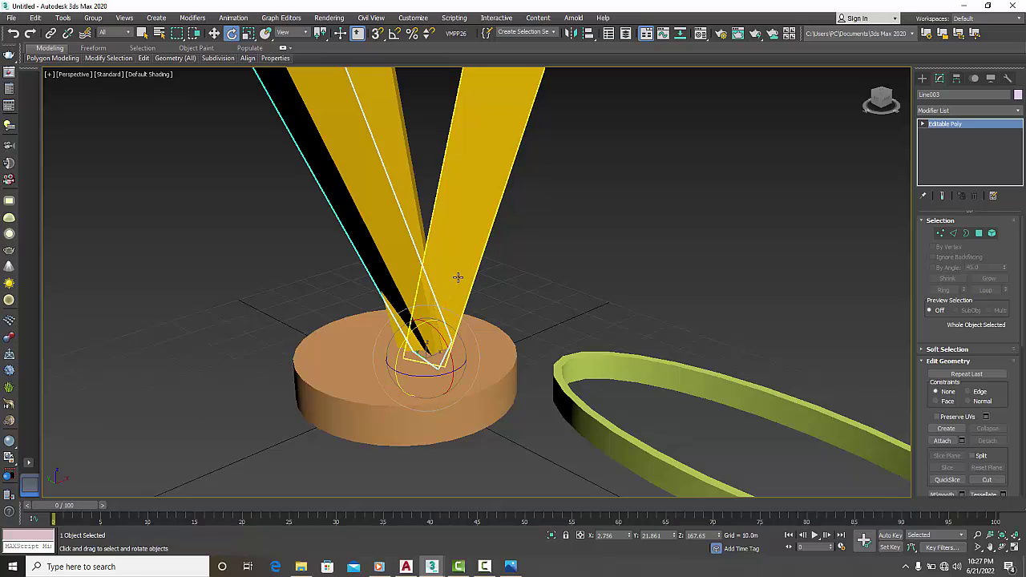
# Step: Move Line001, Line003 and Line002 so their feet sit around the centre of the base
pyautogui.click(458, 277)
pyautogui.press('w')
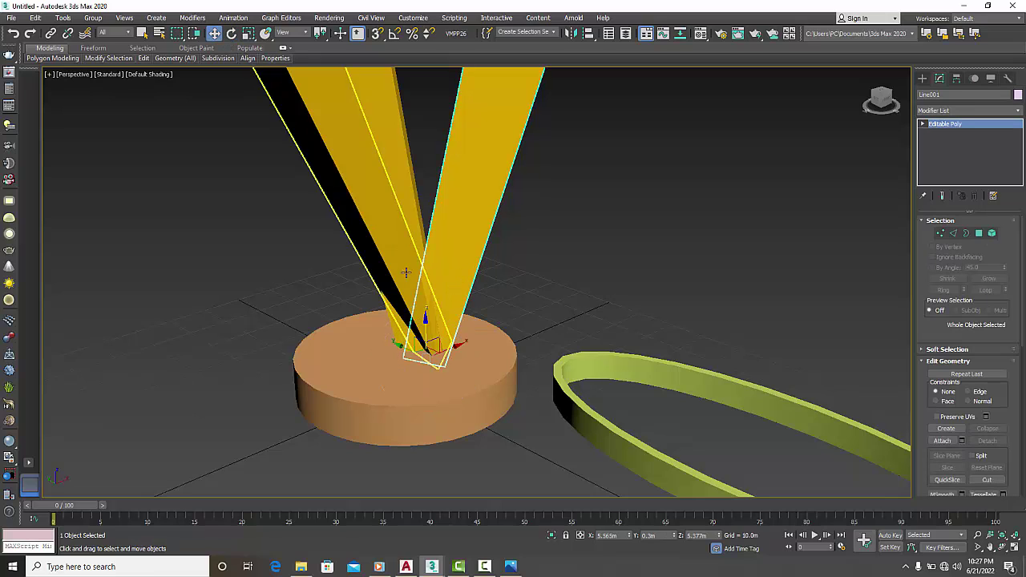
pyautogui.moveTo(403, 350); pyautogui.dragTo(422, 358)
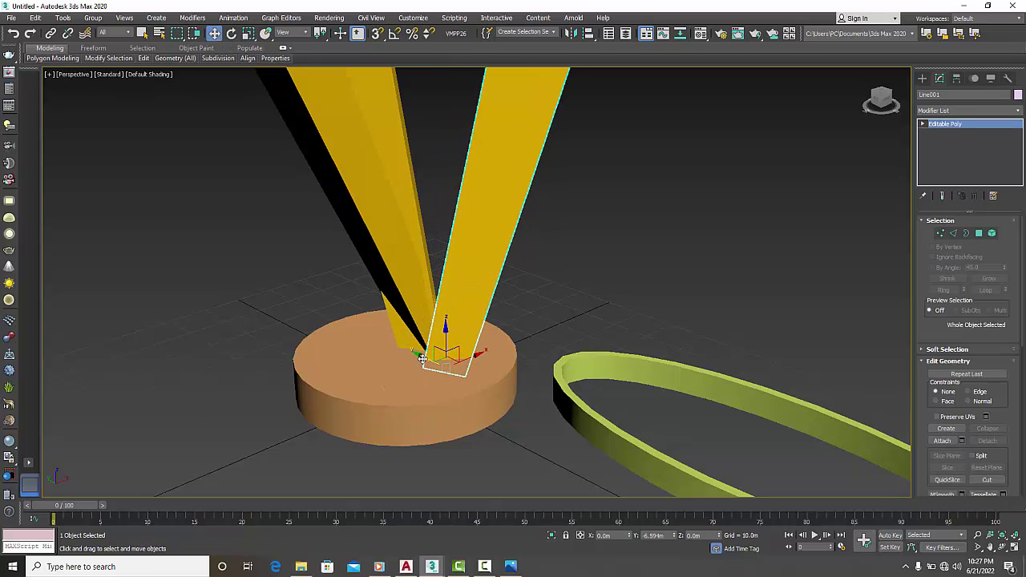
pyautogui.click(439, 352)
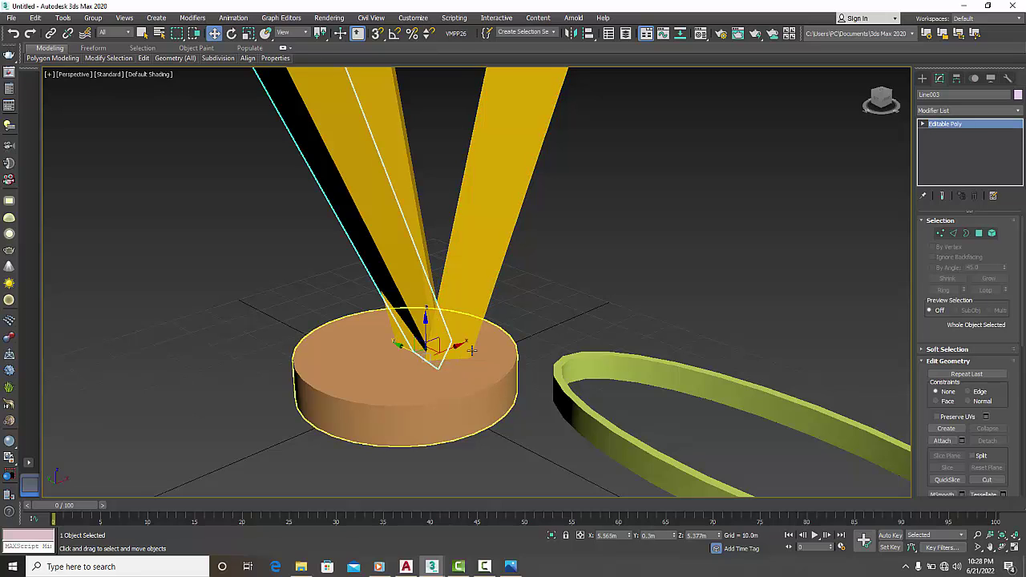
pyautogui.moveTo(460, 347); pyautogui.dragTo(434, 359)
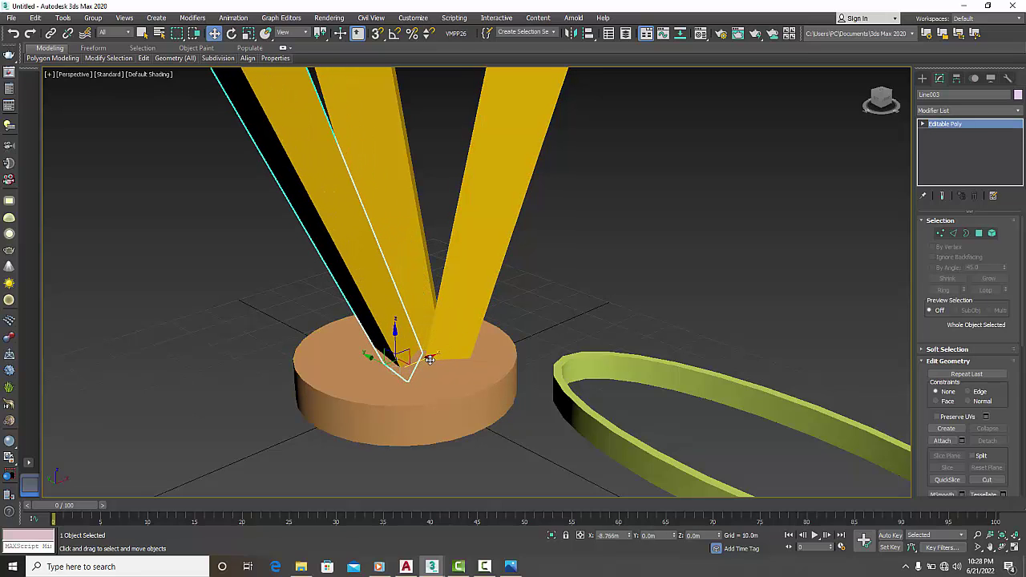
pyautogui.click(557, 288)
pyautogui.keyDown('alt'); pyautogui.moveTo(500, 361); pyautogui.dragTo(453, 226, button='middle'); pyautogui.keyUp('alt')
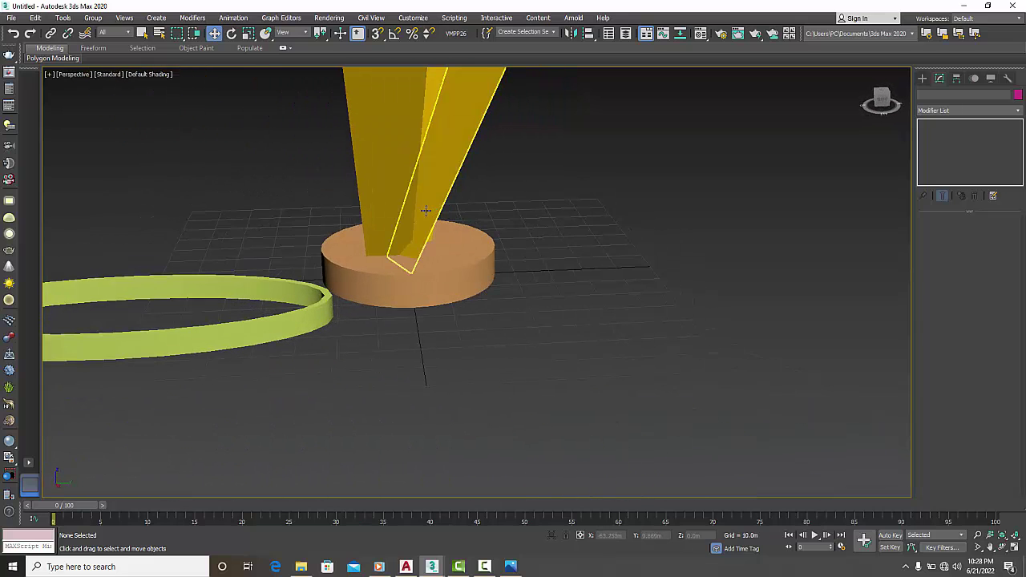
pyautogui.click(411, 255)
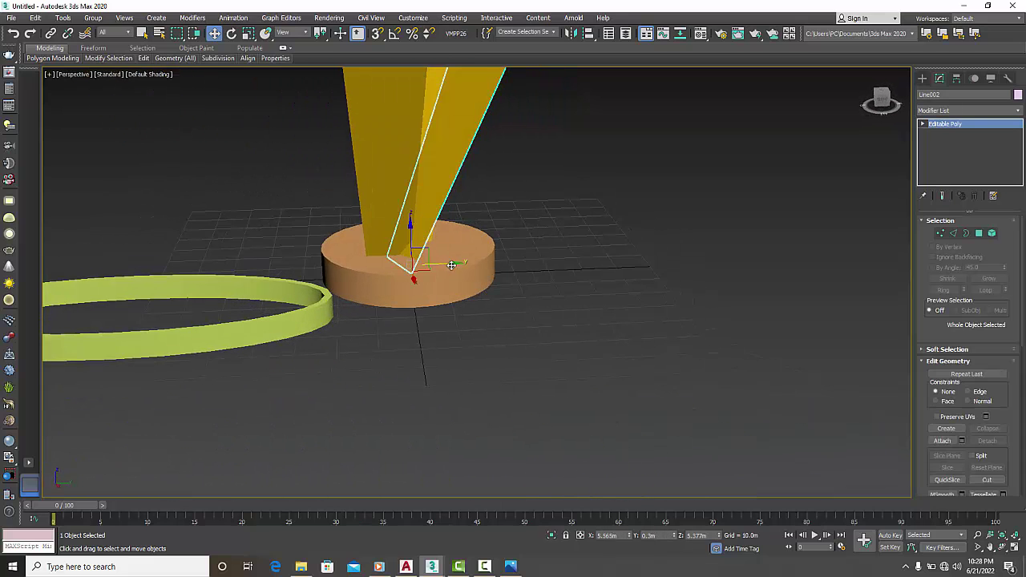
pyautogui.moveTo(451, 264); pyautogui.dragTo(474, 256)
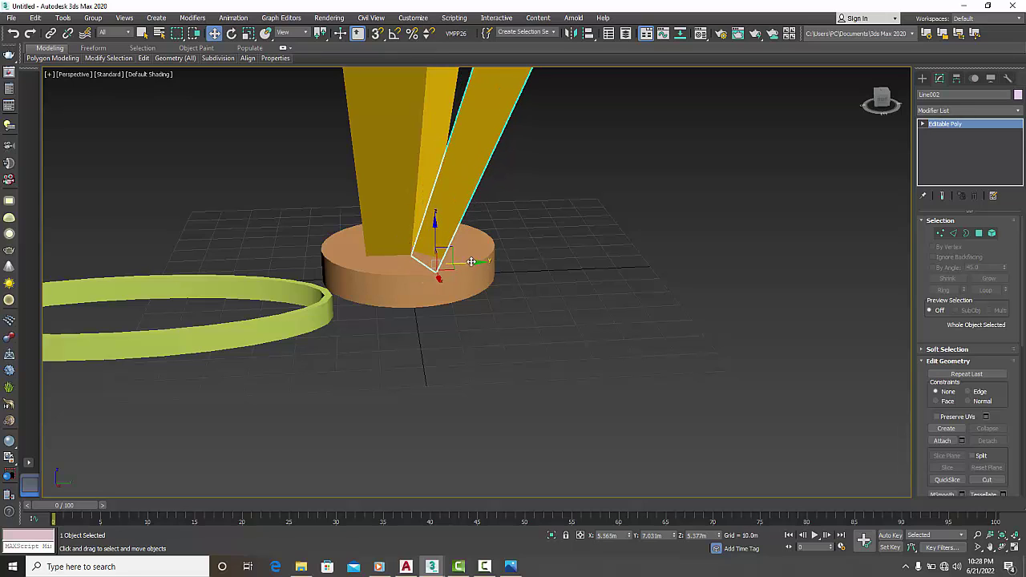
# Step: Check the three-blade fan on the round base from several angles
pyautogui.click(444, 279)
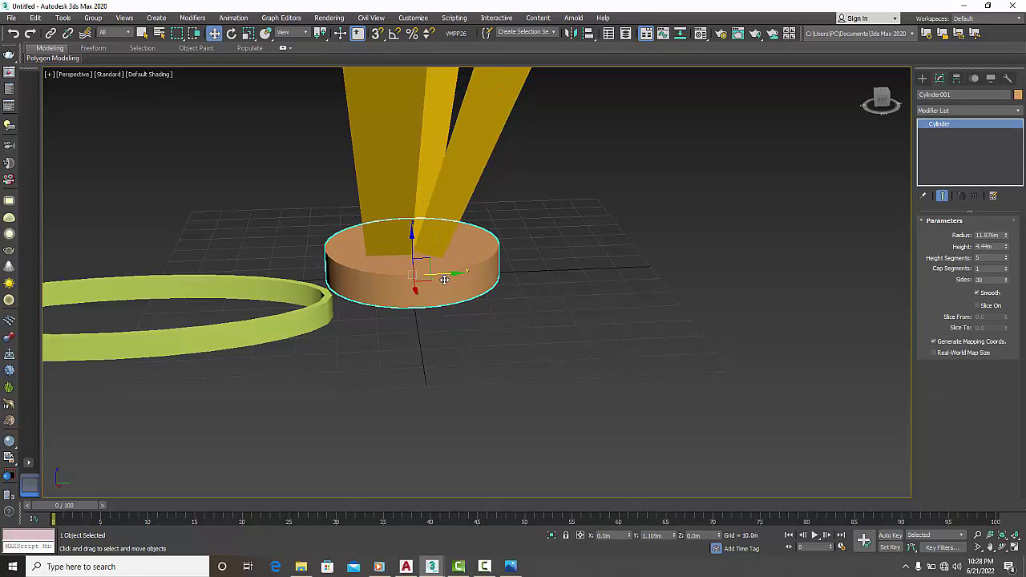
pyautogui.click(739, 188)
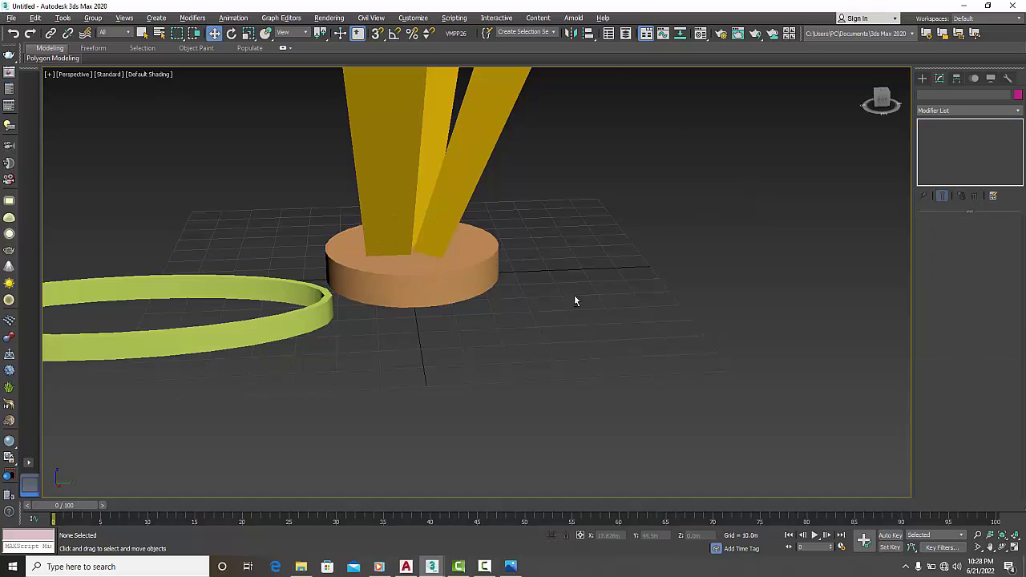
pyautogui.moveTo(574, 297)
pyautogui.keyDown('alt'); pyautogui.mouseDown(button='middle')
pyautogui.moveTo(464, 333)
pyautogui.moveTo(540, 336)
pyautogui.moveTo(614, 313)
pyautogui.moveTo(654, 324)
pyautogui.mouseUp(button='middle'); pyautogui.keyUp('alt')
pyautogui.scroll(-5, 464, 332)
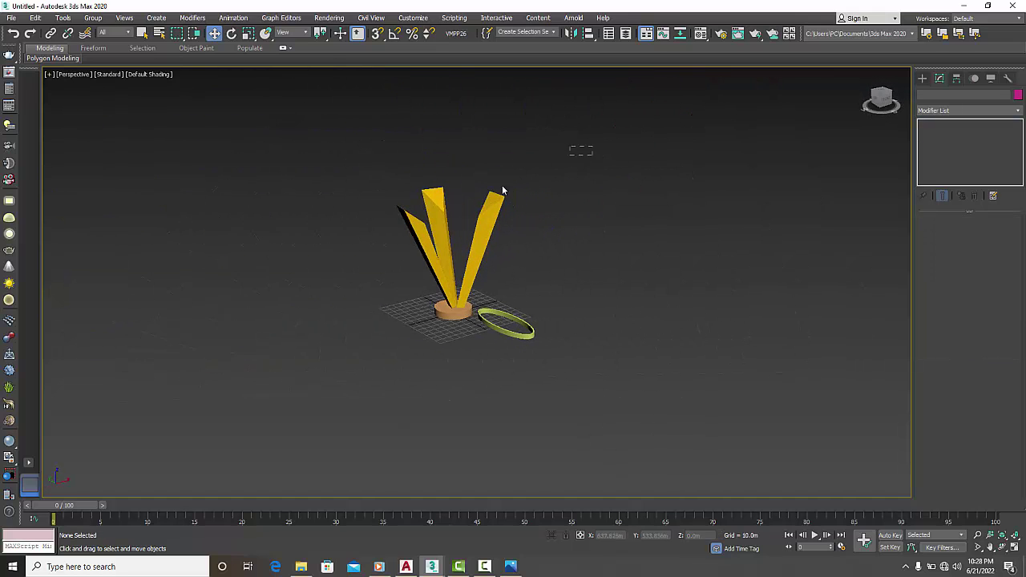
pyautogui.moveTo(502, 190); pyautogui.dragTo(340, 255)
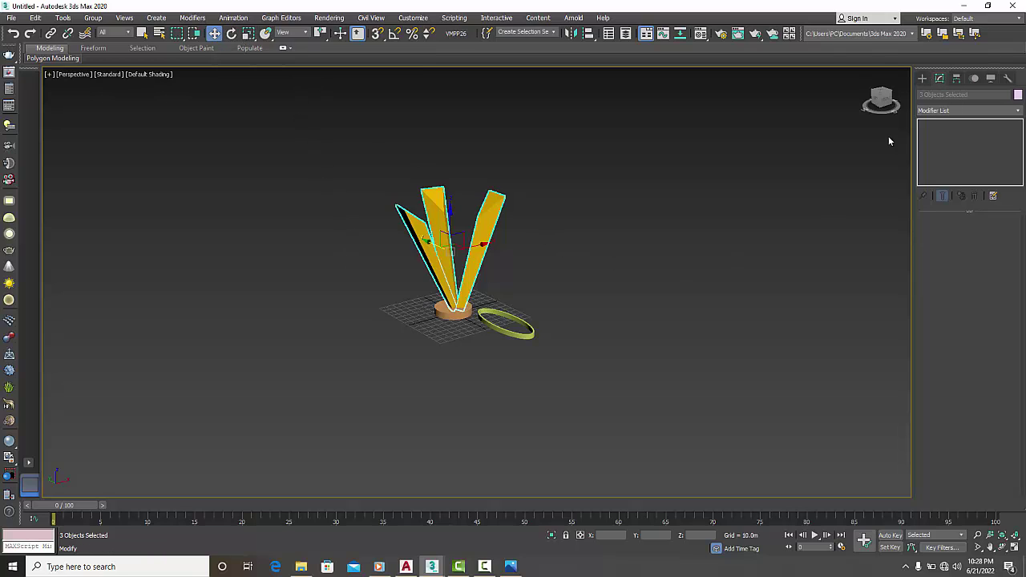
pyautogui.click(637, 340)
pyautogui.moveTo(507, 386)
pyautogui.keyDown('alt'); pyautogui.mouseDown(button='middle')
pyautogui.moveTo(570, 400)
pyautogui.moveTo(455, 390)
pyautogui.mouseUp(button='middle'); pyautogui.keyUp('alt')
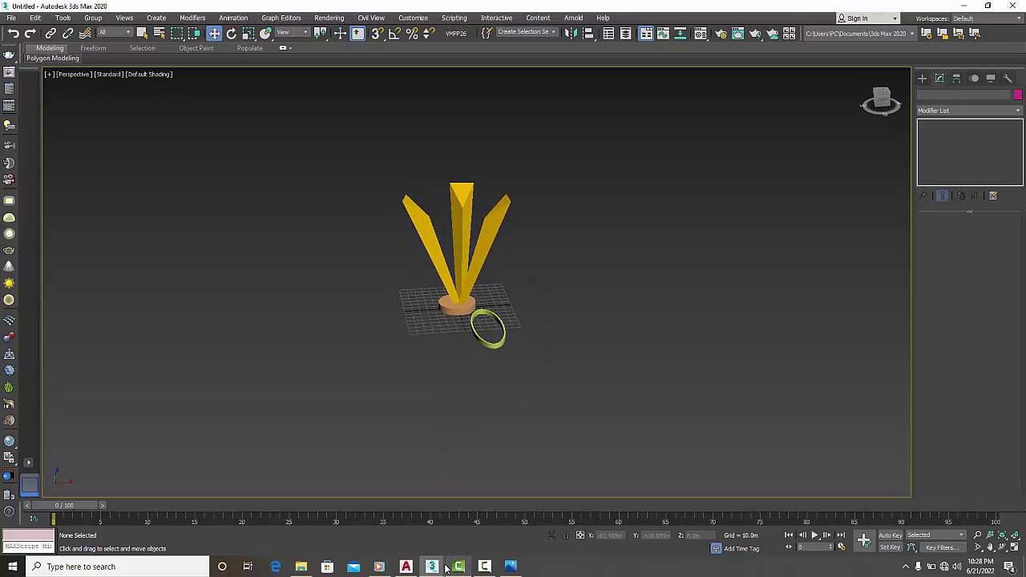
# Step: In the sssss.max scene, unhide the spiral Object001 and the mesh ring Object002
pyautogui.click(482, 533)
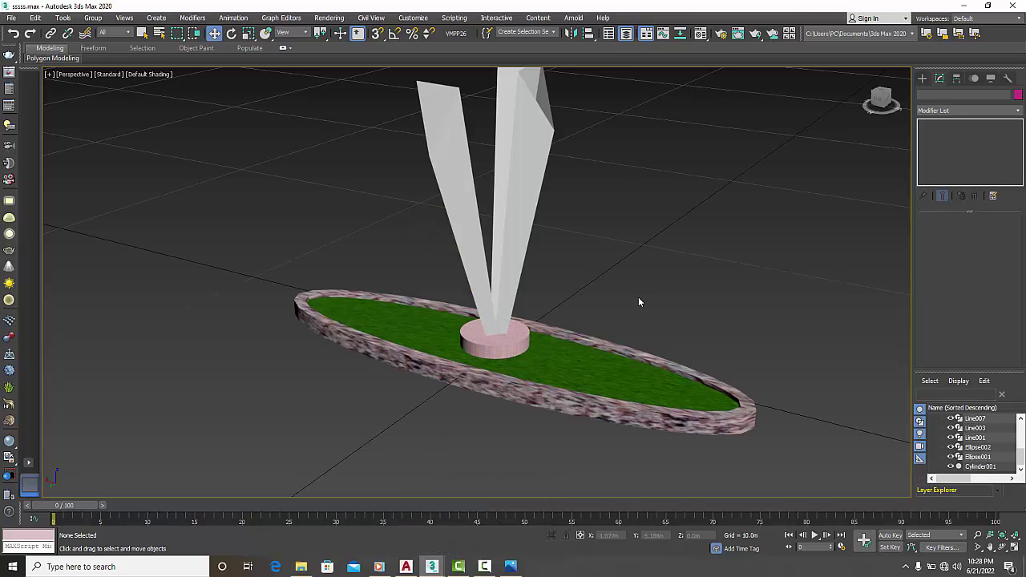
pyautogui.moveTo(639, 302)
pyautogui.keyDown('alt'); pyautogui.mouseDown(button='middle')
pyautogui.moveTo(459, 429)
pyautogui.moveTo(352, 410)
pyautogui.mouseUp(button='middle'); pyautogui.keyUp('alt')
pyautogui.keyDown('alt'); pyautogui.moveTo(302, 402); pyautogui.dragTo(529, 421, button='middle'); pyautogui.keyUp('alt')
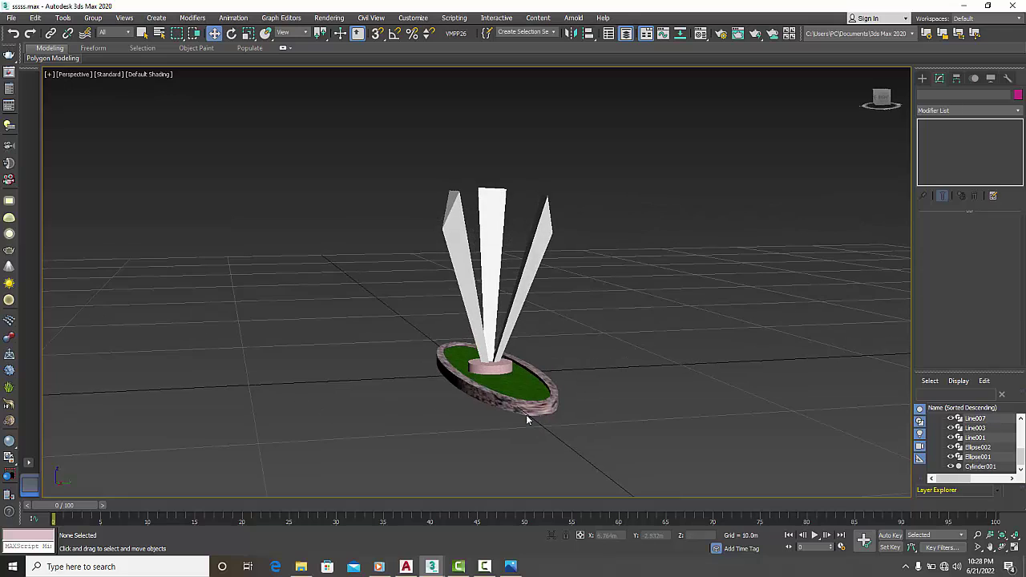
pyautogui.scroll(1, 959, 451)
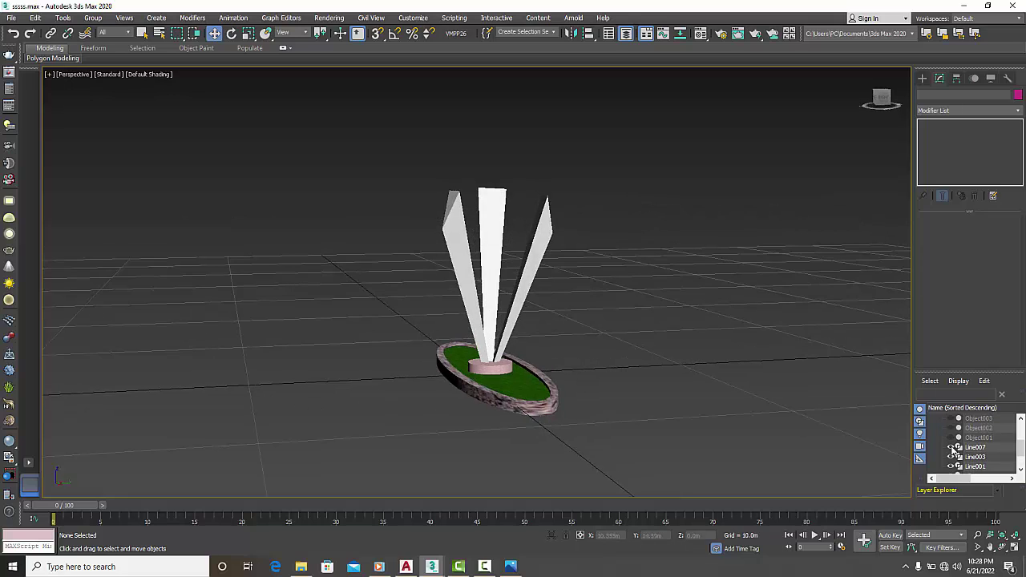
pyautogui.click(952, 439)
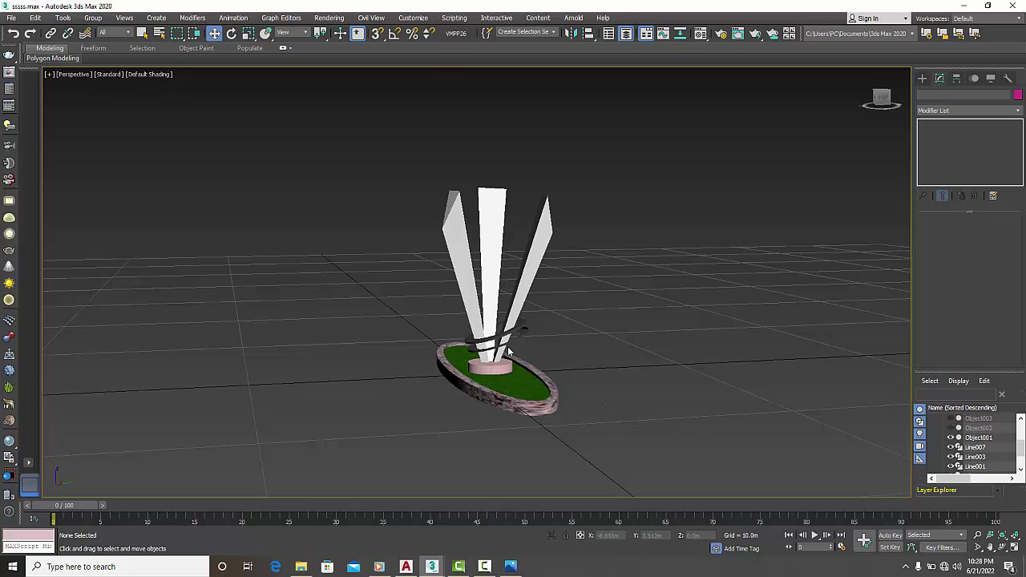
pyautogui.scroll(3, 612, 255)
pyautogui.scroll(4, 612, 255)
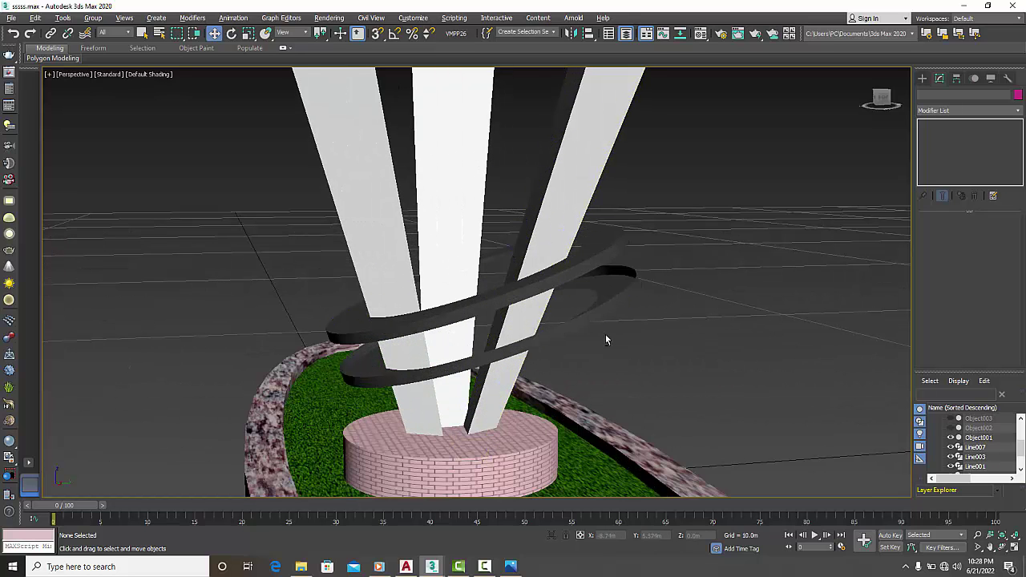
pyautogui.keyDown('alt'); pyautogui.moveTo(605, 340); pyautogui.dragTo(609, 344, button='middle'); pyautogui.keyUp('alt')
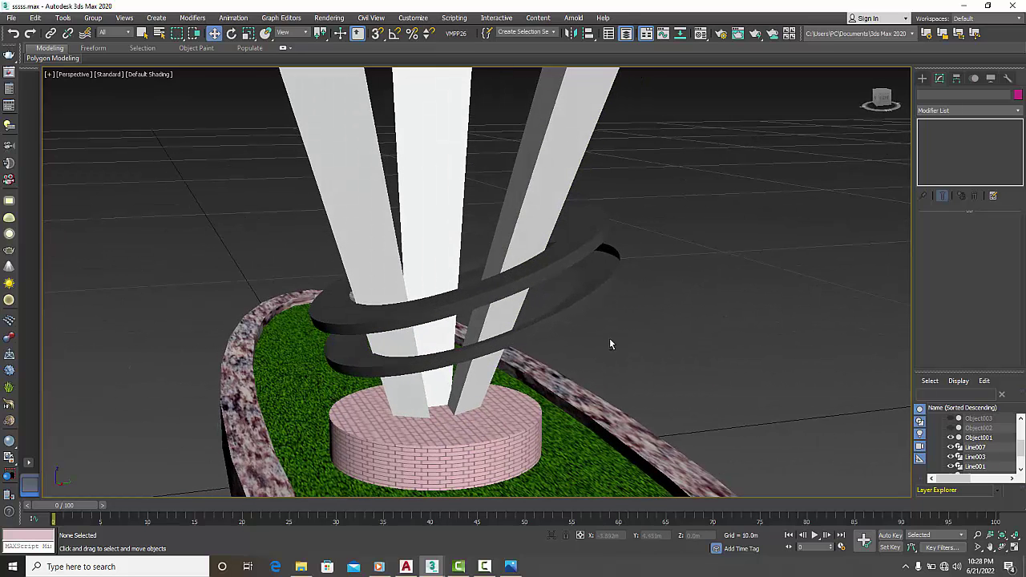
pyautogui.click(952, 428)
# Step: Unhide Object003, Object004 and the lattice ring Object005 around the blades
pyautogui.scroll(-2, 608, 388)
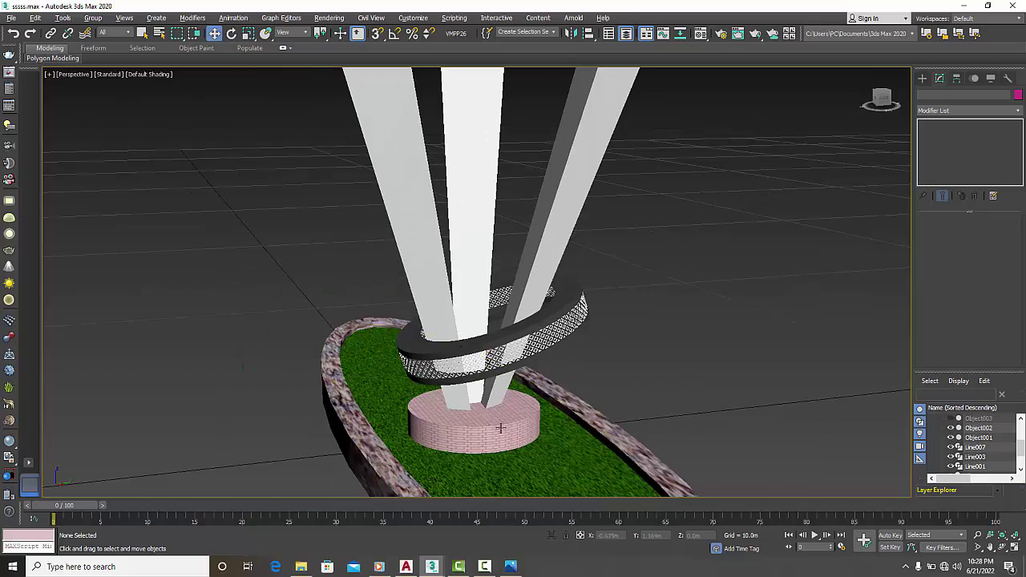
pyautogui.moveTo(607, 388)
pyautogui.keyDown('alt'); pyautogui.mouseDown(button='middle')
pyautogui.moveTo(596, 417)
pyautogui.moveTo(497, 413)
pyautogui.moveTo(561, 344)
pyautogui.mouseUp(button='middle'); pyautogui.keyUp('alt')
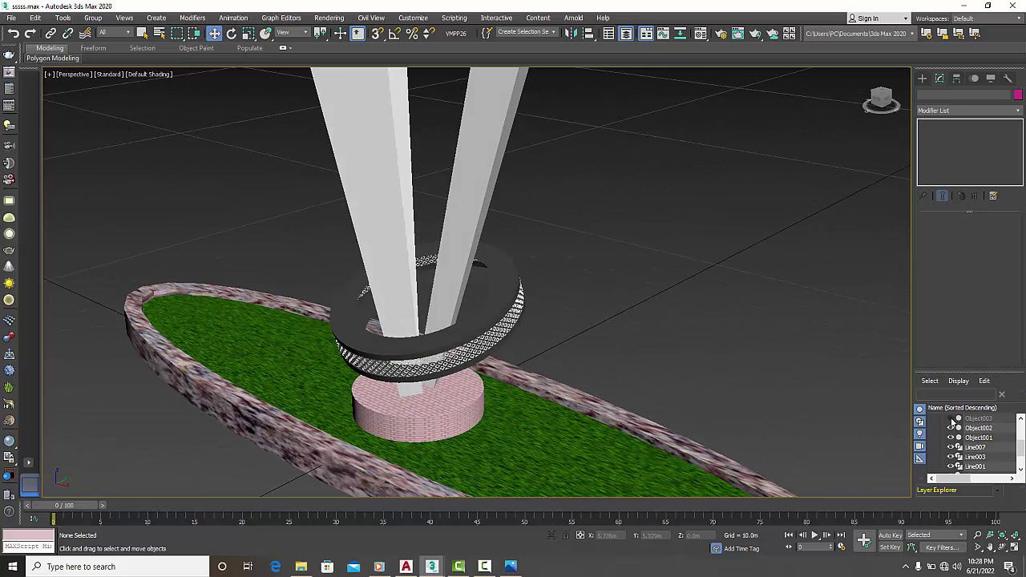
pyautogui.scroll(-3, 732, 330)
pyautogui.scroll(-2, 731, 329)
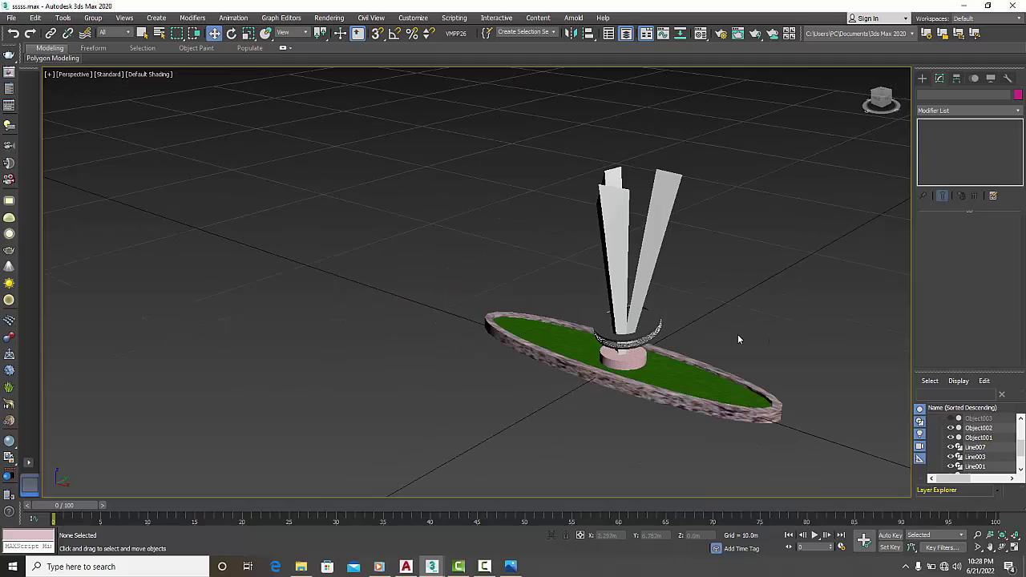
pyautogui.moveTo(737, 333); pyautogui.dragTo(671, 349, button='middle')
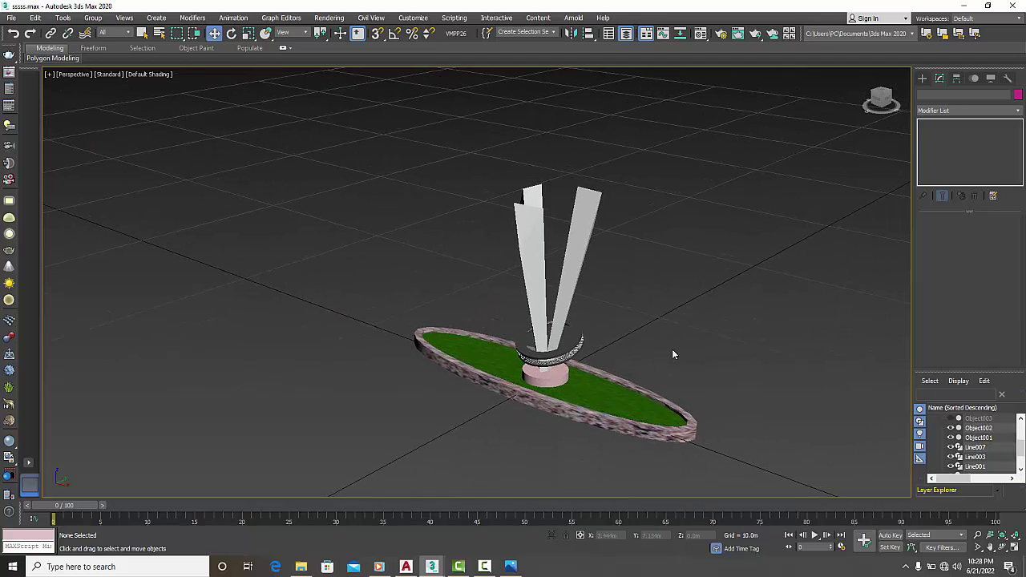
pyautogui.click(951, 419)
pyautogui.moveTo(1021, 454); pyautogui.dragTo(1021, 433)
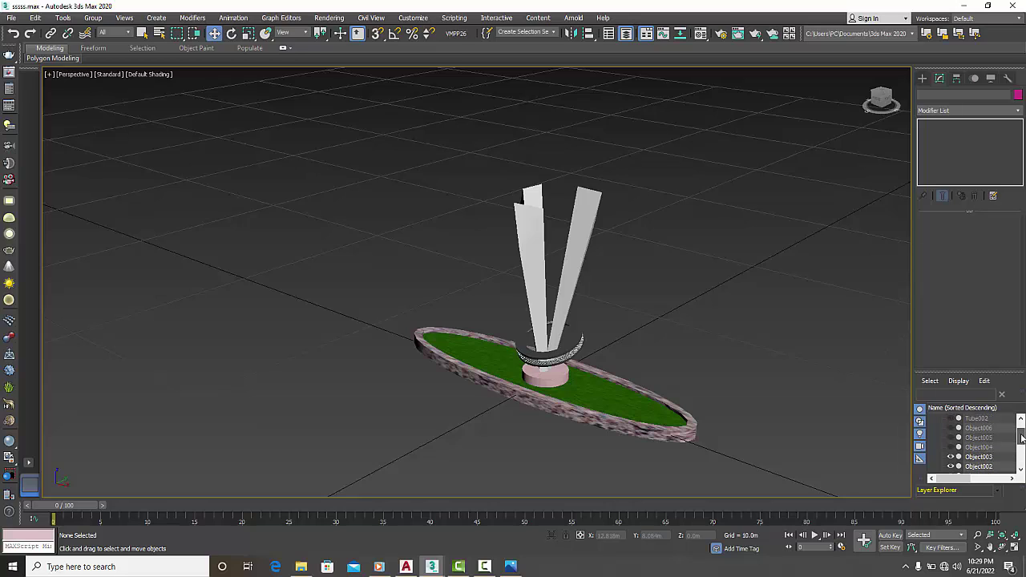
pyautogui.click(951, 447)
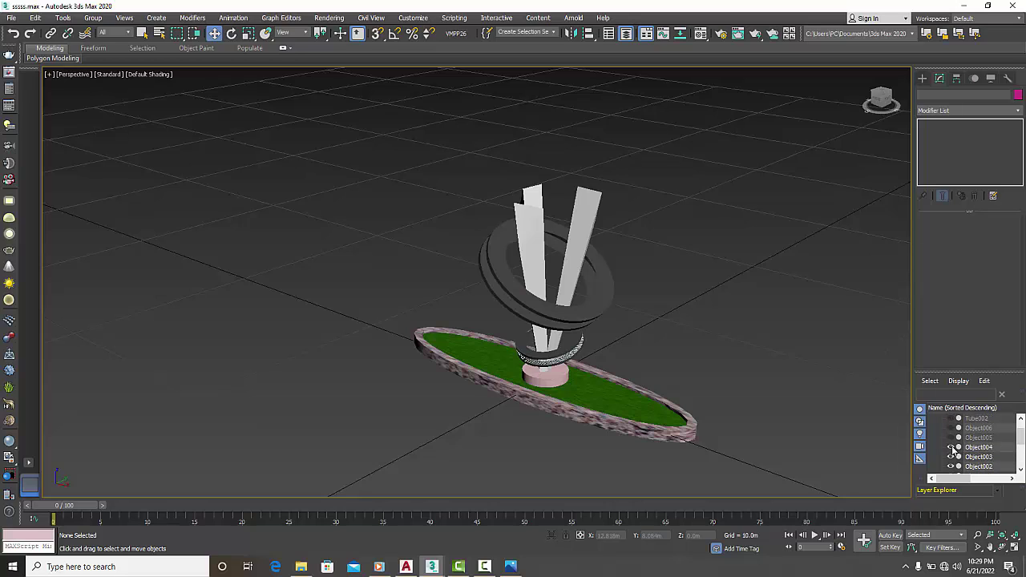
pyautogui.click(952, 437)
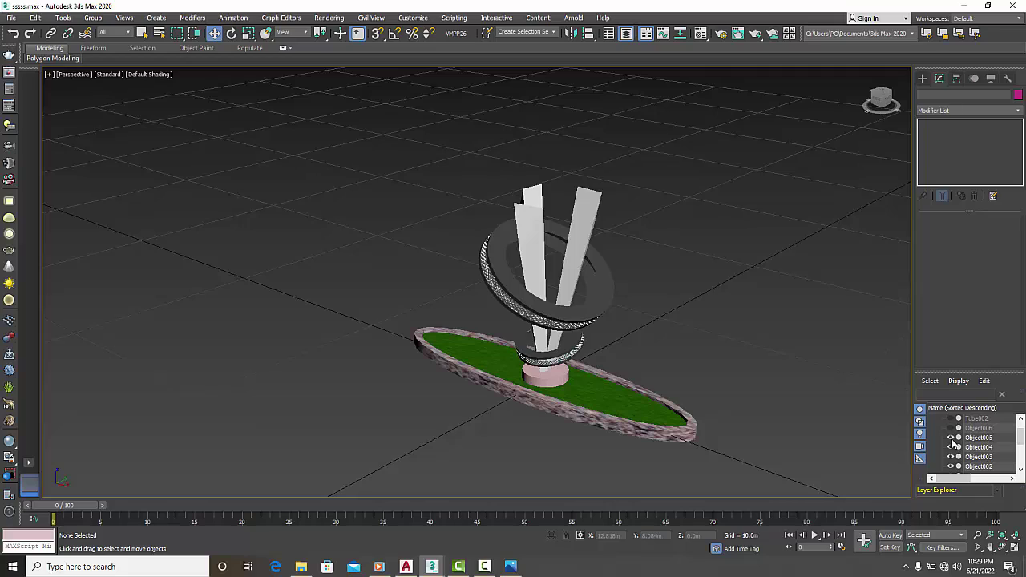
# Step: Select the outer lattice ring, frame it with Z, and orbit to inspect it
pyautogui.moveTo(520, 414)
pyautogui.keyDown('alt'); pyautogui.mouseDown(button='middle')
pyautogui.moveTo(635, 397)
pyautogui.moveTo(837, 389)
pyautogui.moveTo(868, 400)
pyautogui.moveTo(786, 412)
pyautogui.moveTo(627, 387)
pyautogui.mouseUp(button='middle'); pyautogui.keyUp('alt')
pyautogui.click(501, 336)
pyautogui.press('z')
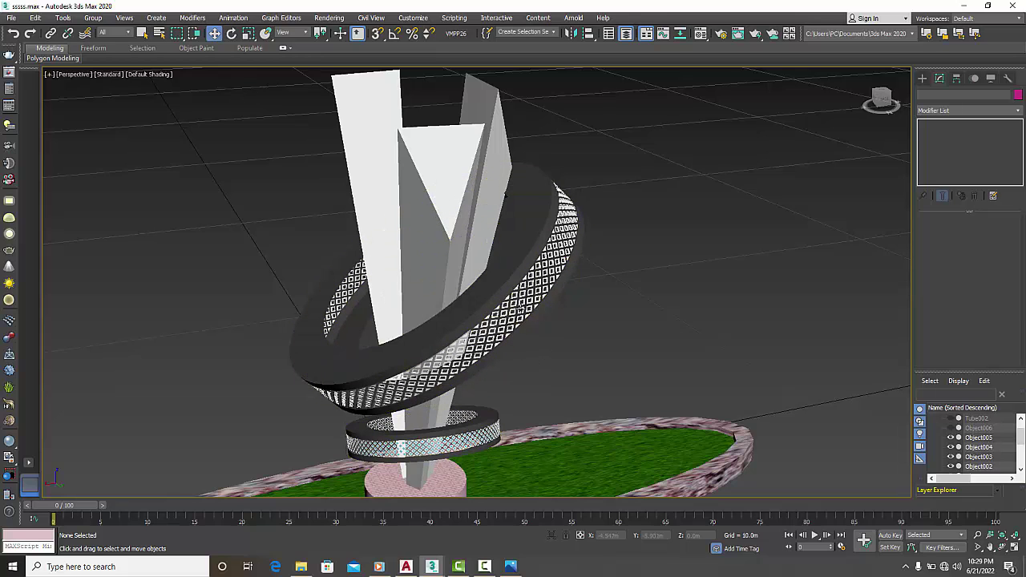
pyautogui.scroll(-2, 519, 313)
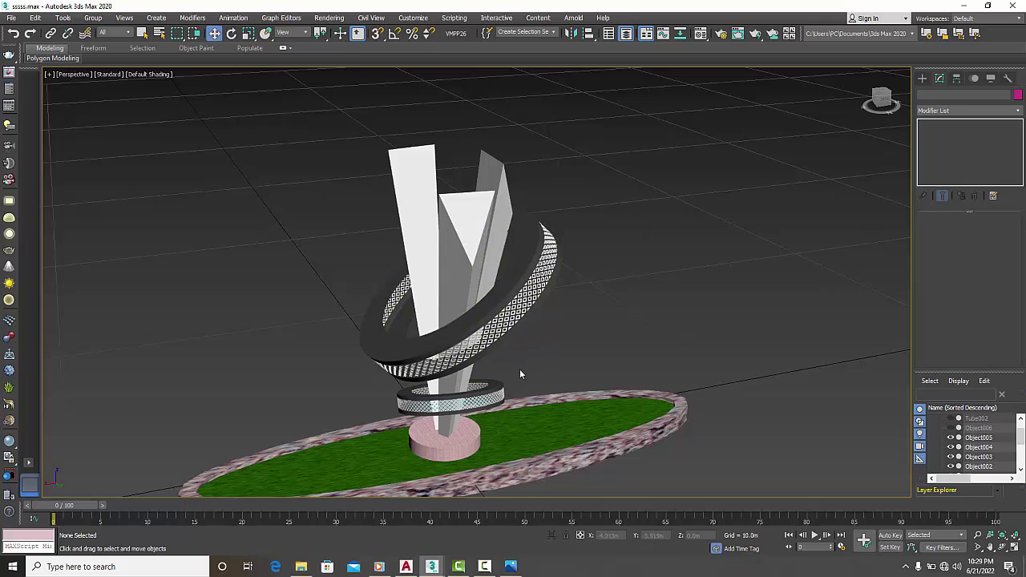
pyautogui.moveTo(519, 373)
pyautogui.keyDown('alt'); pyautogui.mouseDown(button='middle')
pyautogui.moveTo(577, 377)
pyautogui.moveTo(552, 383)
pyautogui.mouseUp(button='middle'); pyautogui.keyUp('alt')
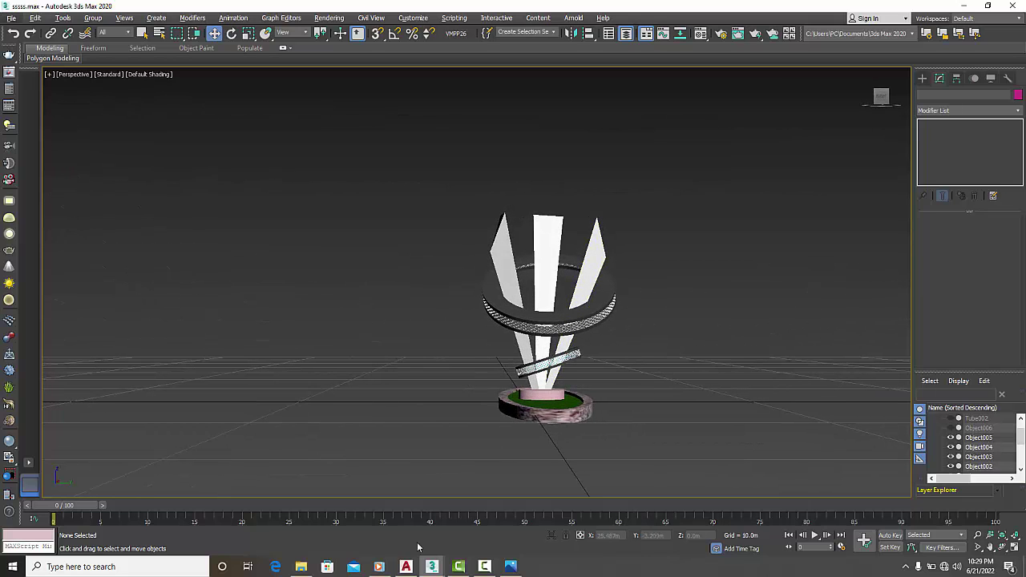
pyautogui.moveTo(432, 567)
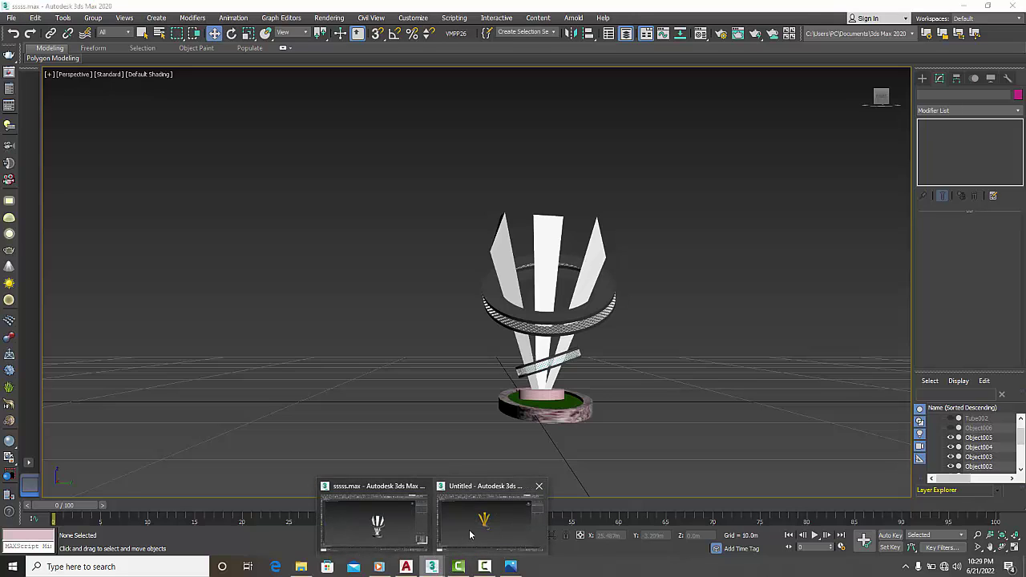
# Step: Return to the Untitled yellow-blade scene and bring up the Command panel's Create tab
pyautogui.click(473, 529)
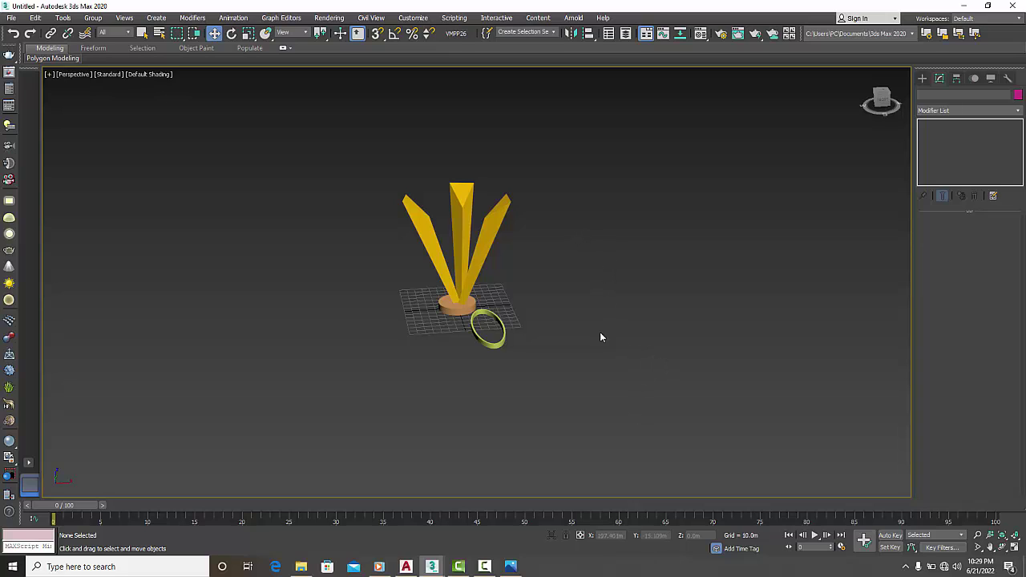
pyautogui.moveTo(607, 358)
pyautogui.keyDown('alt'); pyautogui.mouseDown(button='middle')
pyautogui.moveTo(582, 353)
pyautogui.moveTo(591, 346)
pyautogui.moveTo(567, 362)
pyautogui.mouseUp(button='middle'); pyautogui.keyUp('alt')
pyautogui.click(923, 78)
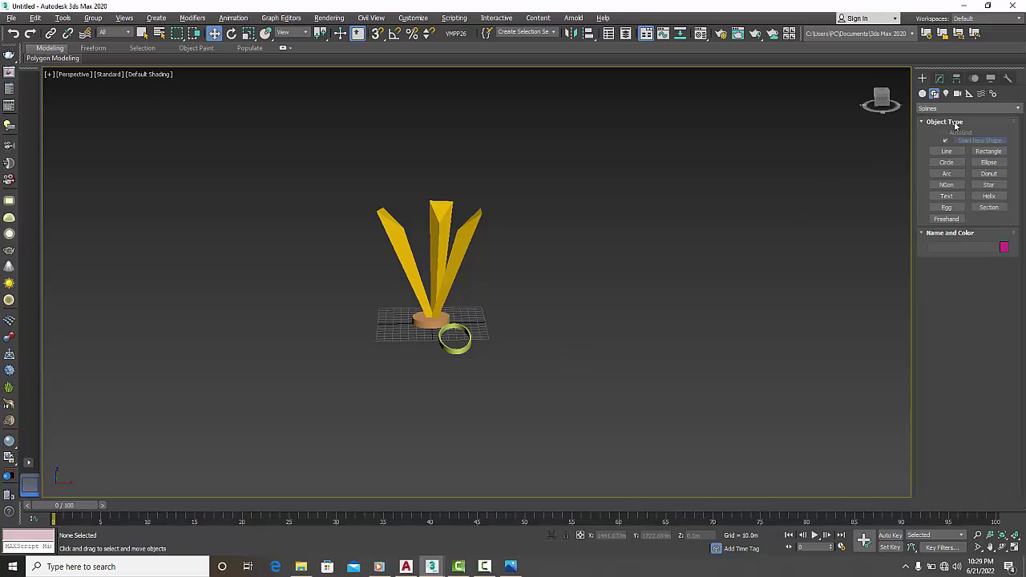
# Step: Create a wide, flat Standard Primitives cylinder beside the yellow sculpture
pyautogui.click(923, 92)
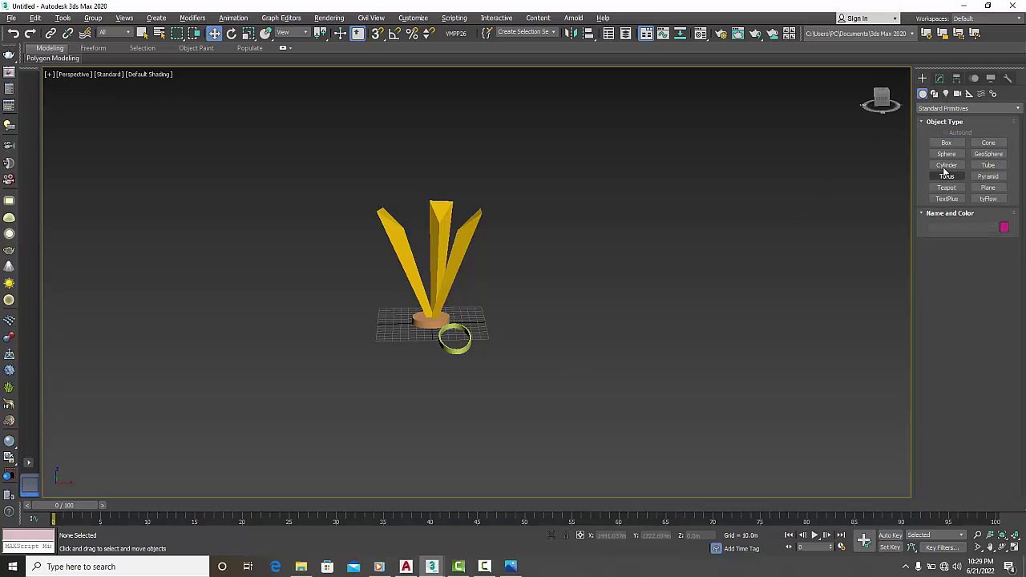
pyautogui.click(946, 165)
pyautogui.moveTo(564, 323); pyautogui.dragTo(580, 349)
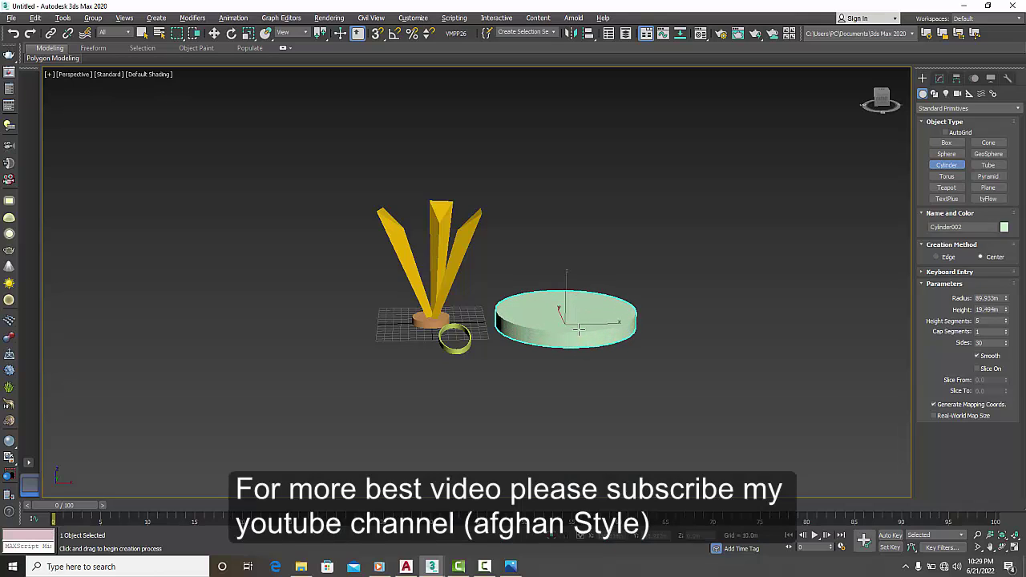
pyautogui.click(579, 328)
pyautogui.click(939, 78)
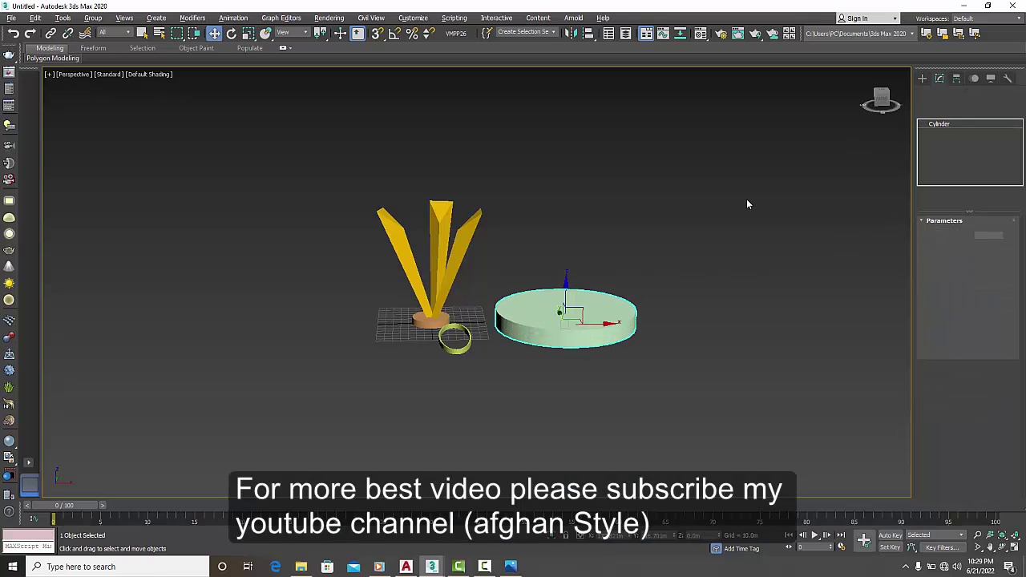
pyautogui.scroll(5, 529, 326)
pyautogui.scroll(-1, 673, 336)
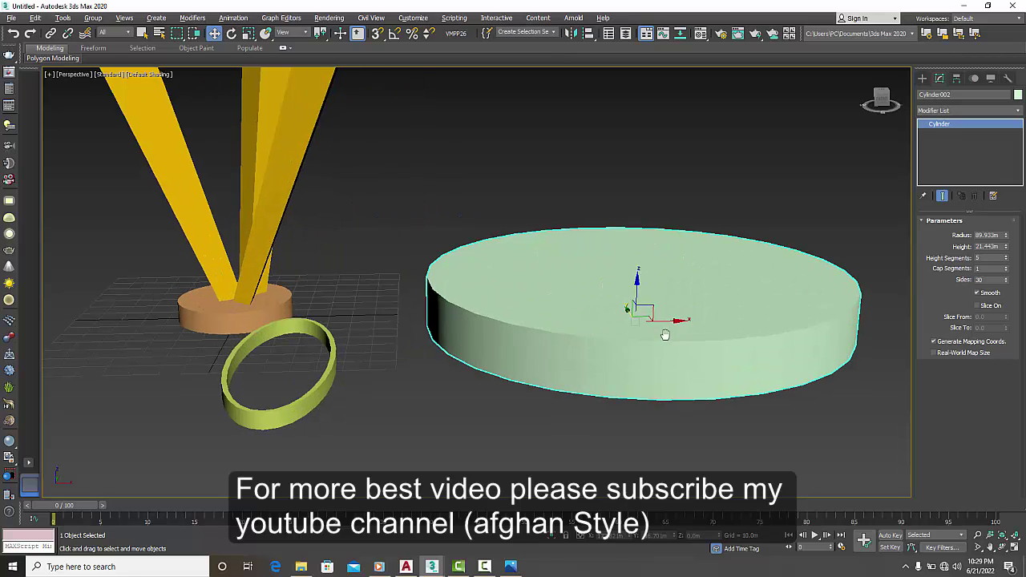
pyautogui.scroll(-1, 722, 325)
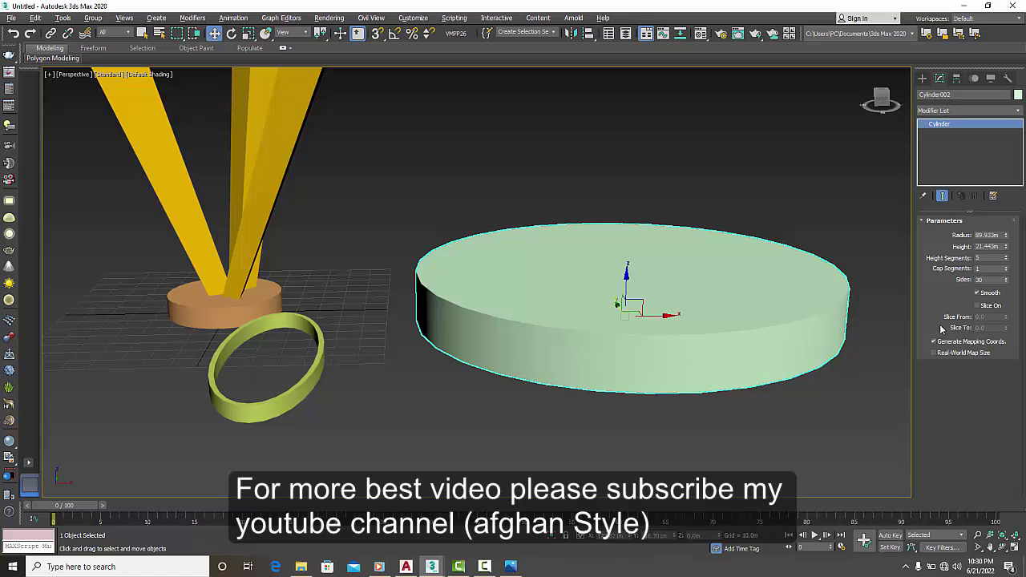
# Step: Turn on Edged Faces and give the cylinder 66 sides, 6 height segments and 1 cap segment
pyautogui.press('F4')
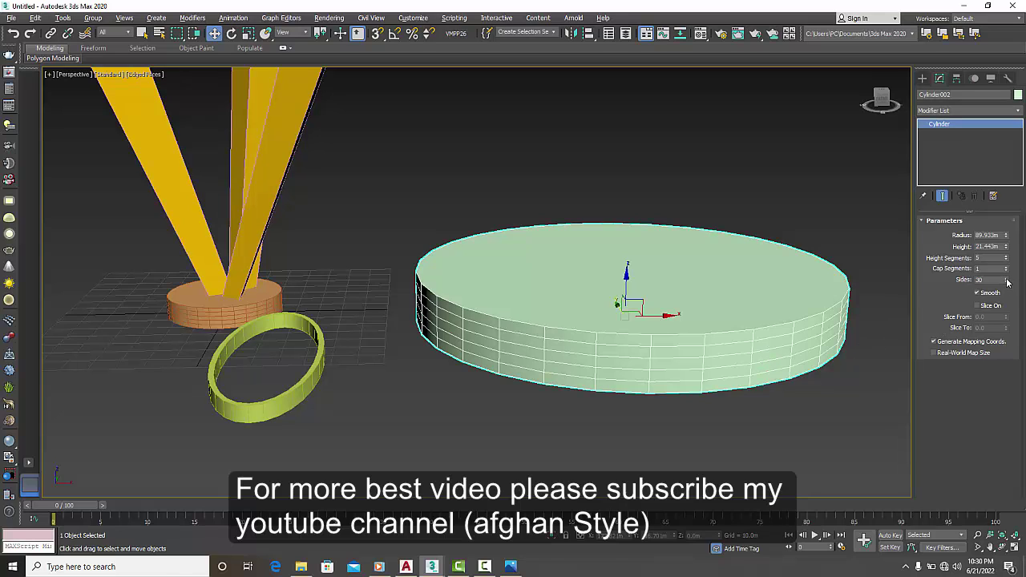
pyautogui.click(1007, 278)
pyautogui.click(1006, 279)
pyautogui.click(1007, 279)
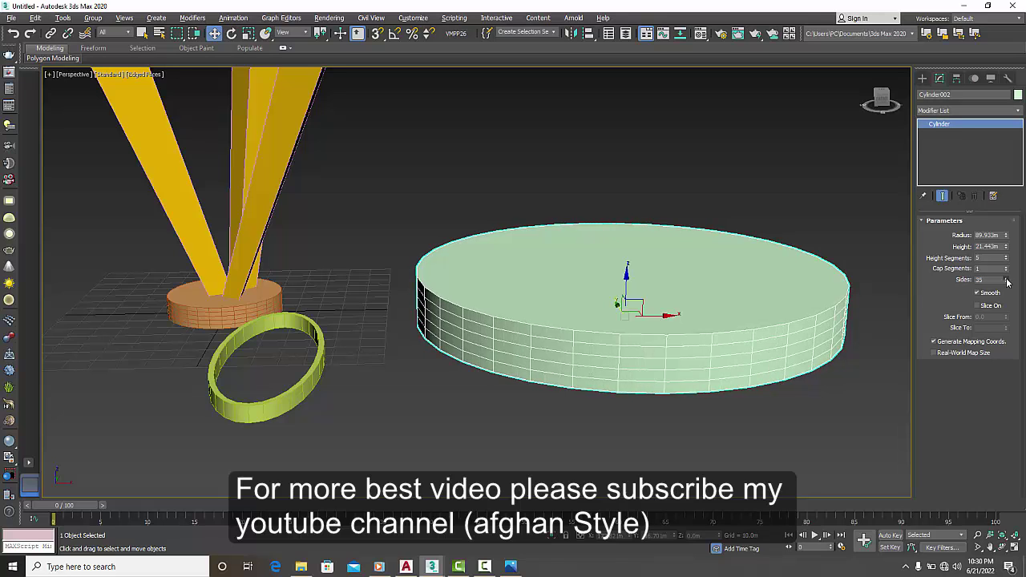
pyautogui.click(1006, 279)
pyautogui.click(1006, 279)
pyautogui.click(1006, 279)
pyautogui.click(1007, 279)
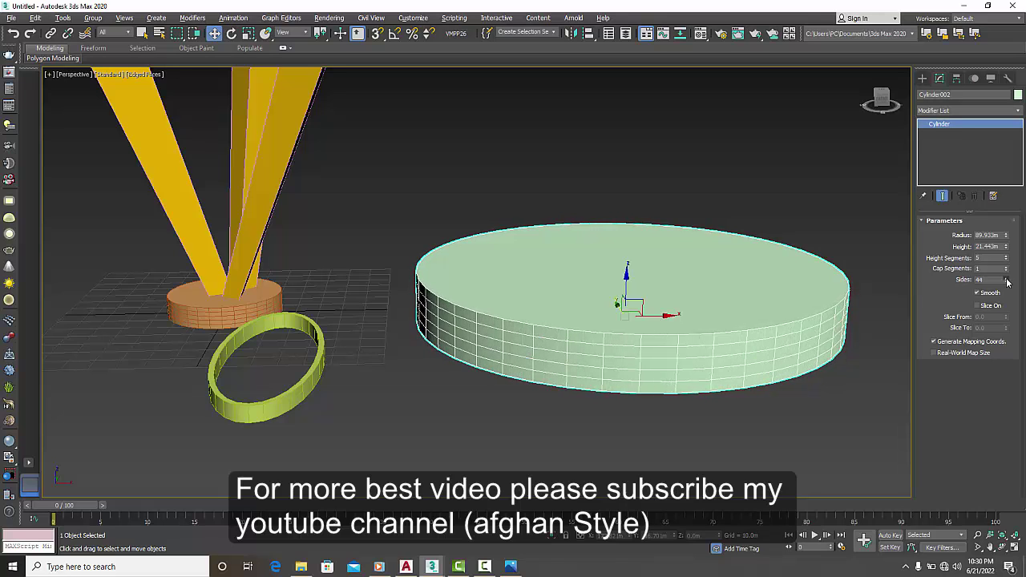
pyautogui.click(1007, 279)
pyautogui.click(1007, 279)
pyautogui.click(1007, 279)
pyautogui.click(1007, 279)
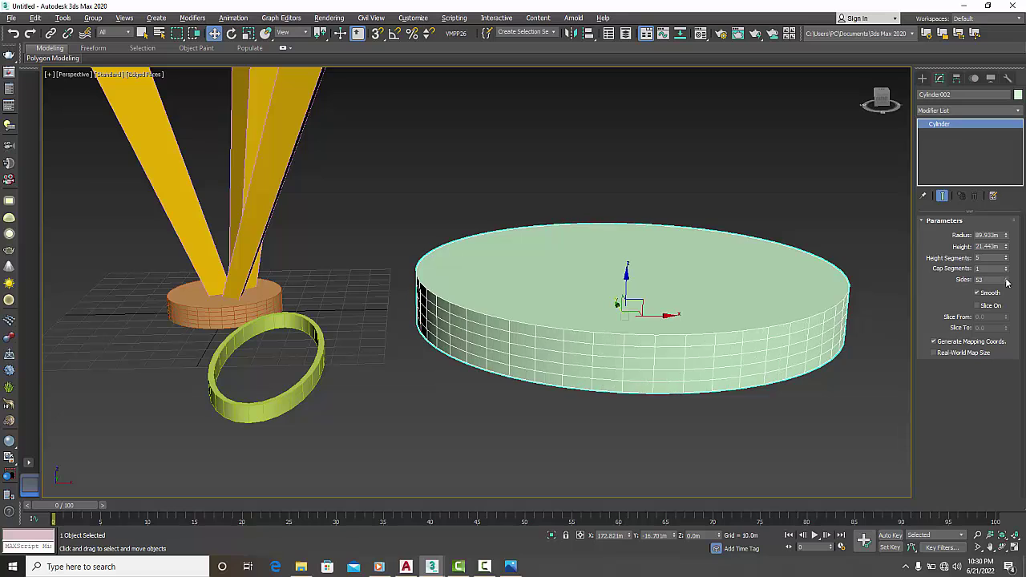
pyautogui.click(1006, 279)
pyautogui.click(1006, 278)
pyautogui.click(1007, 279)
pyautogui.click(1007, 279)
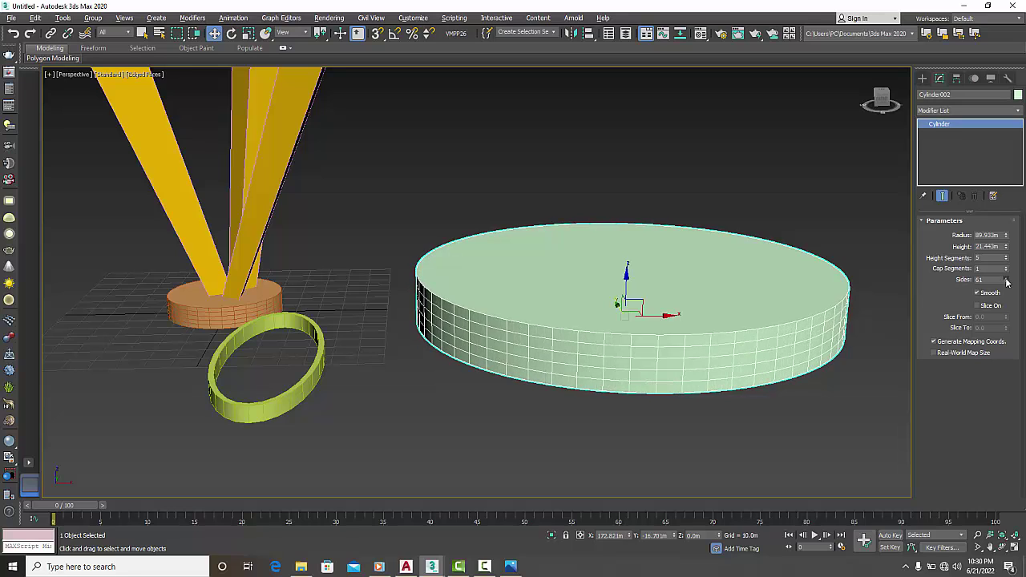
pyautogui.click(1007, 279)
pyautogui.click(1007, 279)
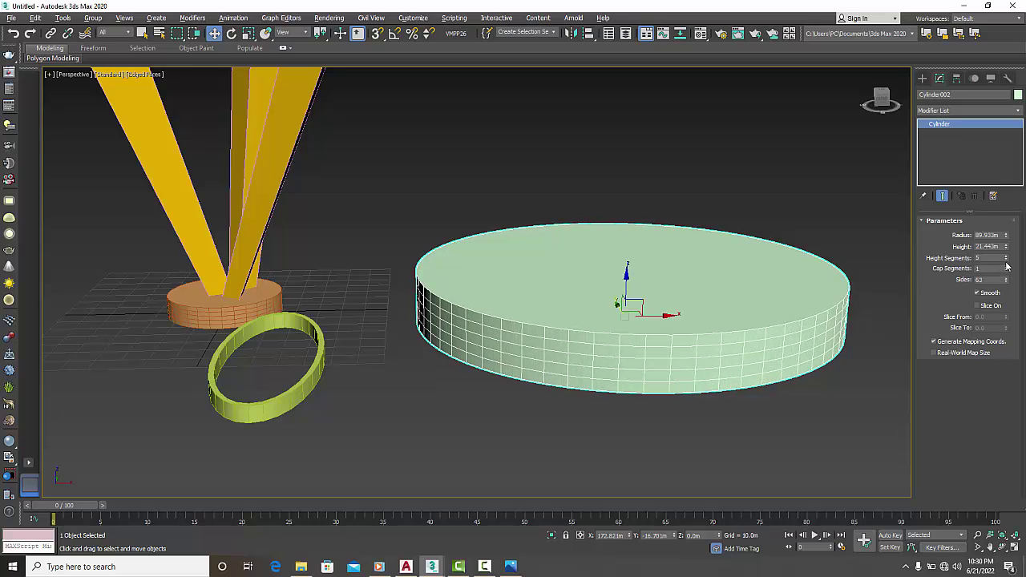
pyautogui.click(1006, 257)
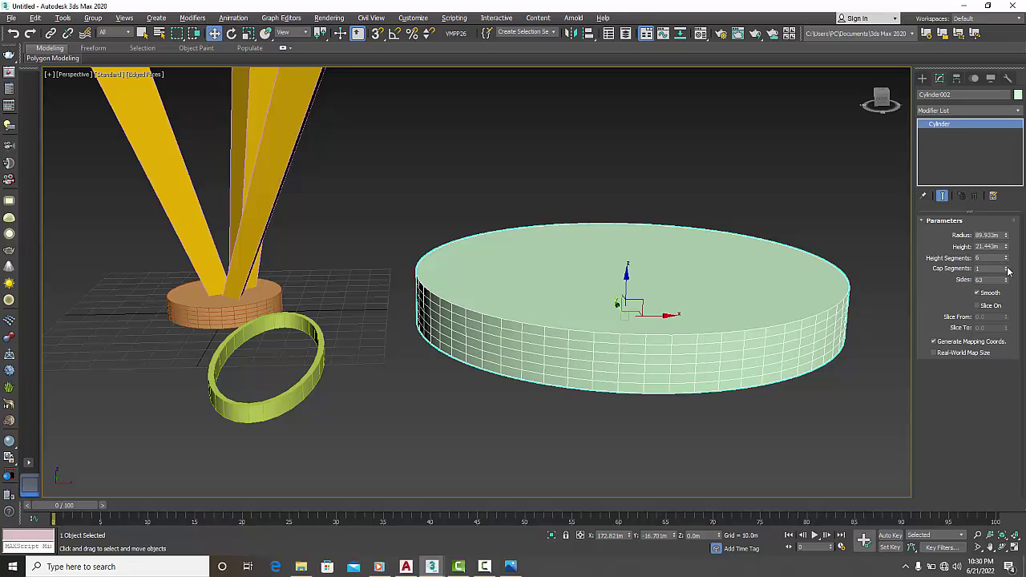
pyautogui.click(1007, 279)
pyautogui.click(1007, 279)
pyautogui.click(1006, 279)
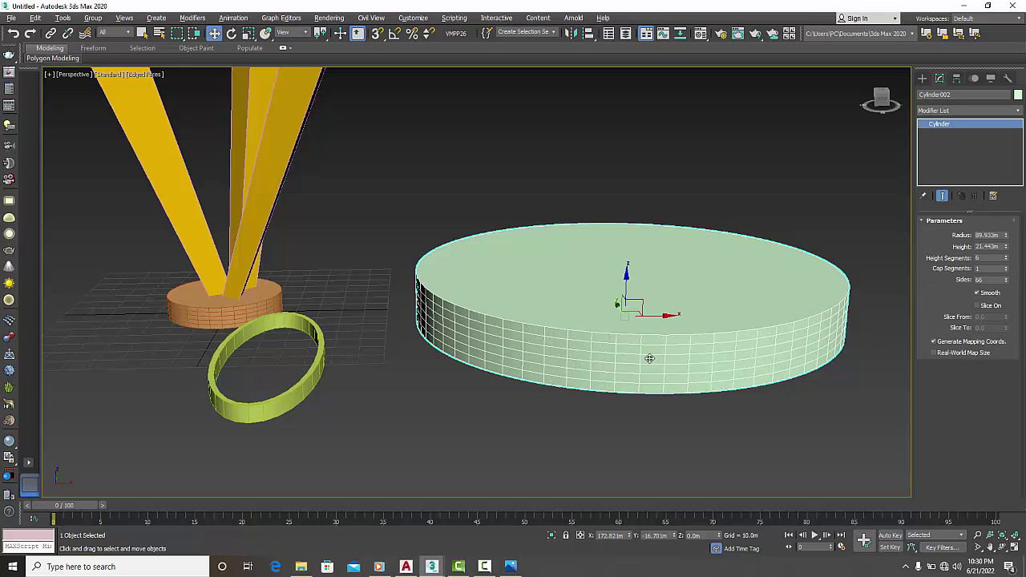
pyautogui.keyDown('alt'); pyautogui.moveTo(654, 396); pyautogui.dragTo(657, 412, button='middle'); pyautogui.keyUp('alt')
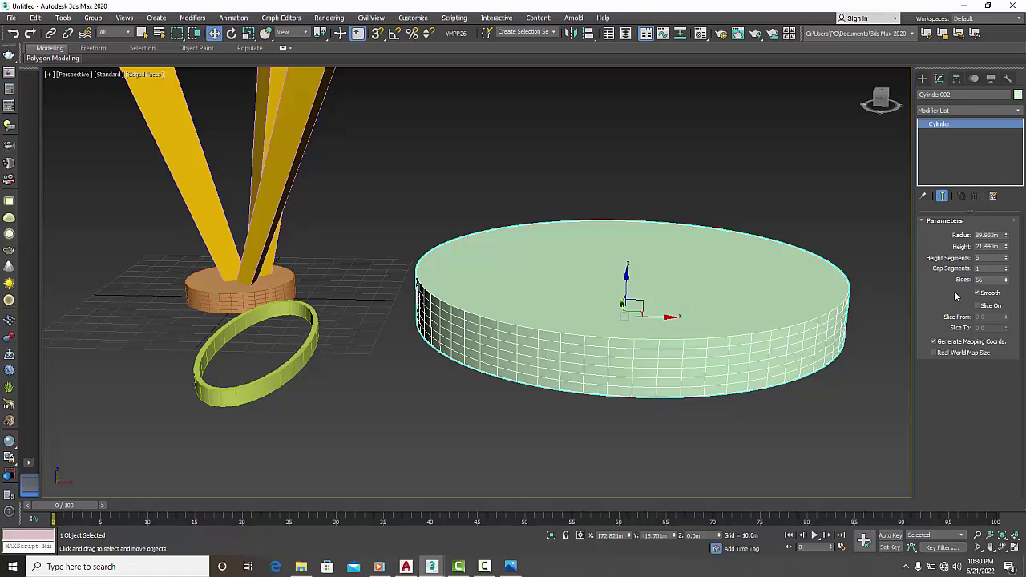
pyautogui.click(1007, 268)
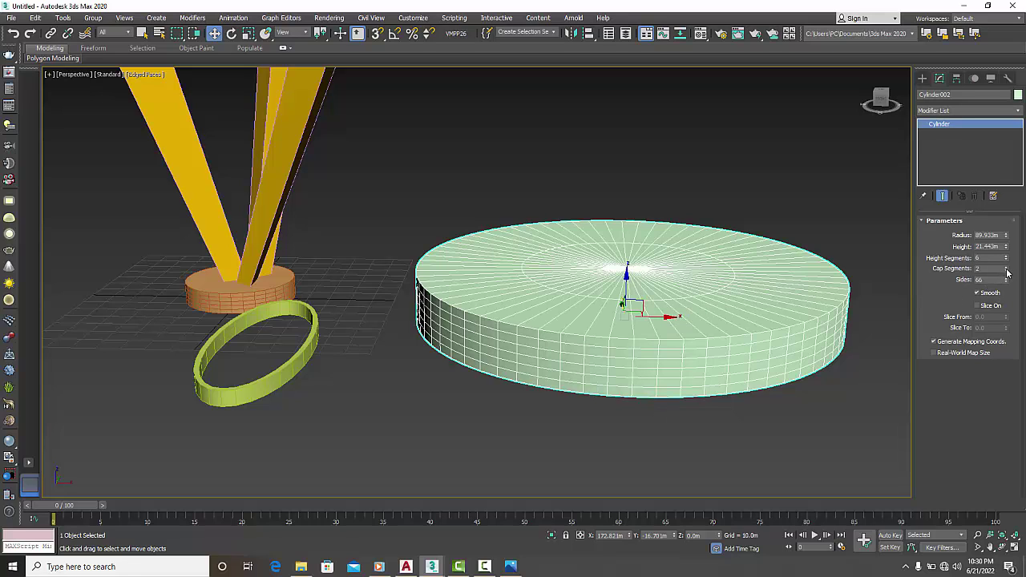
pyautogui.click(1007, 271)
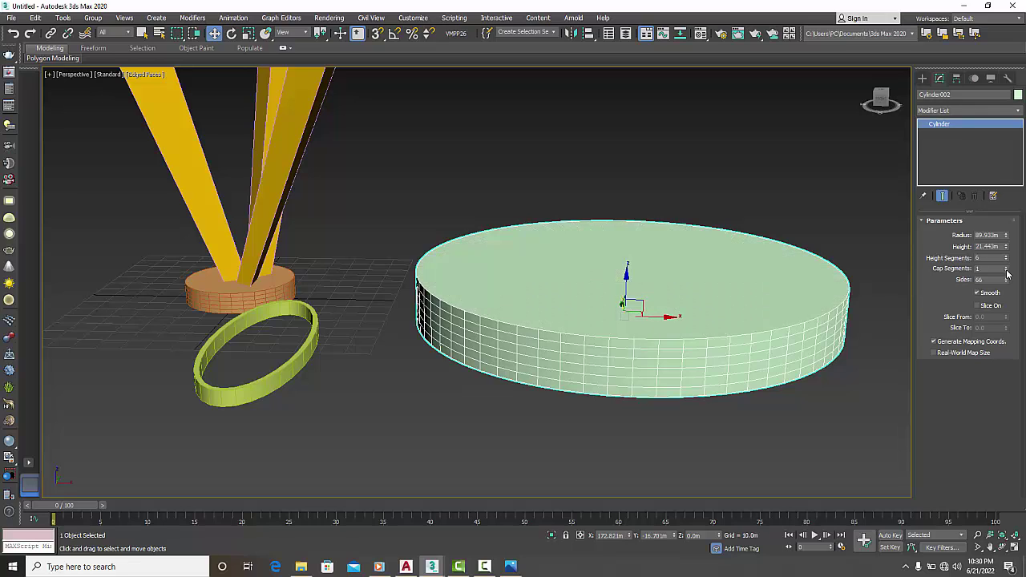
# Step: Convert the large green Cylinder002 to an Editable Poly
pyautogui.rightClick(655, 375)
pyautogui.moveTo(676, 488)
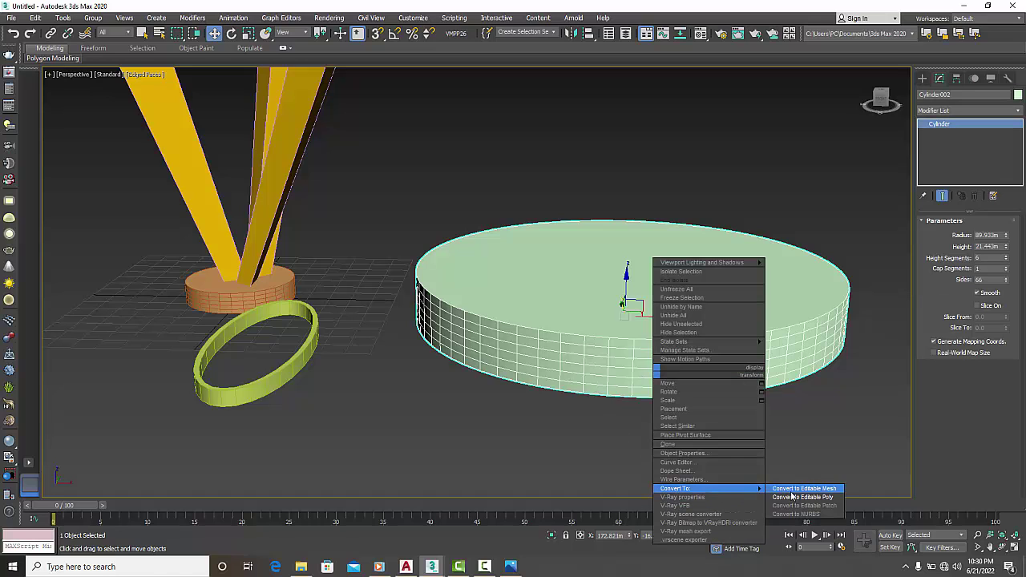
pyautogui.click(793, 497)
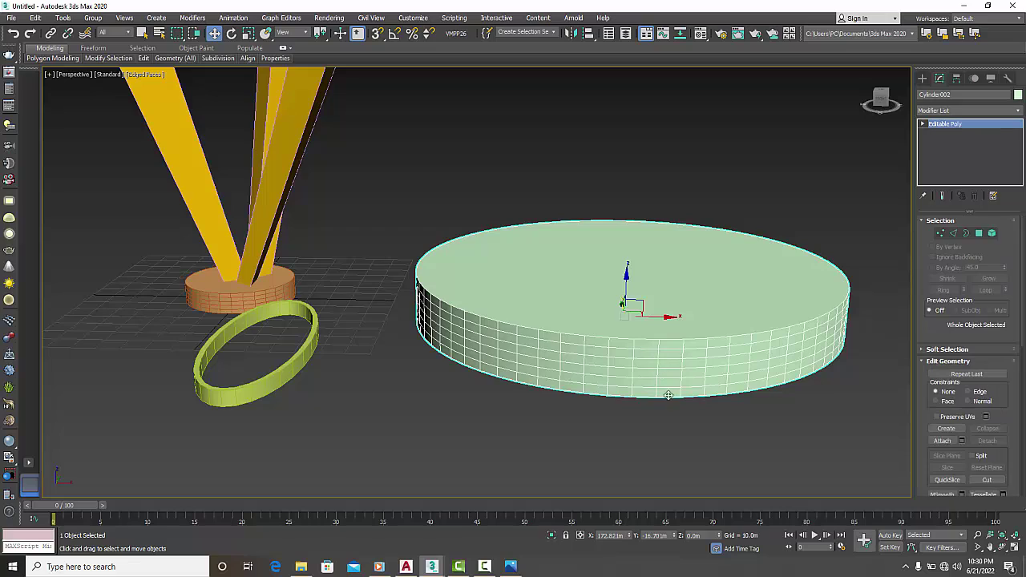
pyautogui.moveTo(694, 423)
pyautogui.mouseDown(button='middle')
pyautogui.moveTo(626, 359)
pyautogui.moveTo(695, 375)
pyautogui.moveTo(688, 384)
pyautogui.mouseUp(button='middle')
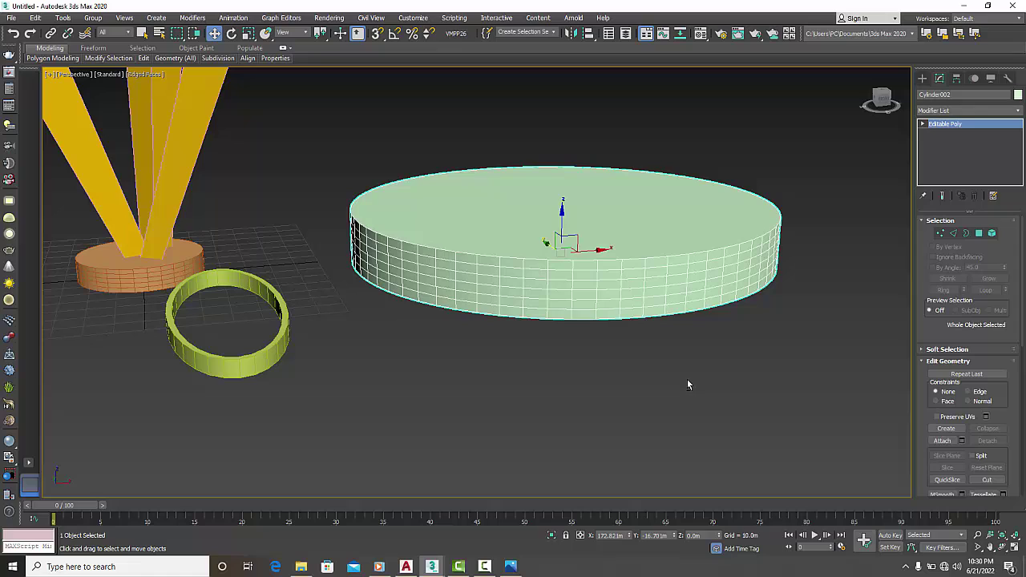
# Step: Enter Edge level and begin picking an edge on the cylinder's top rim
pyautogui.click(953, 233)
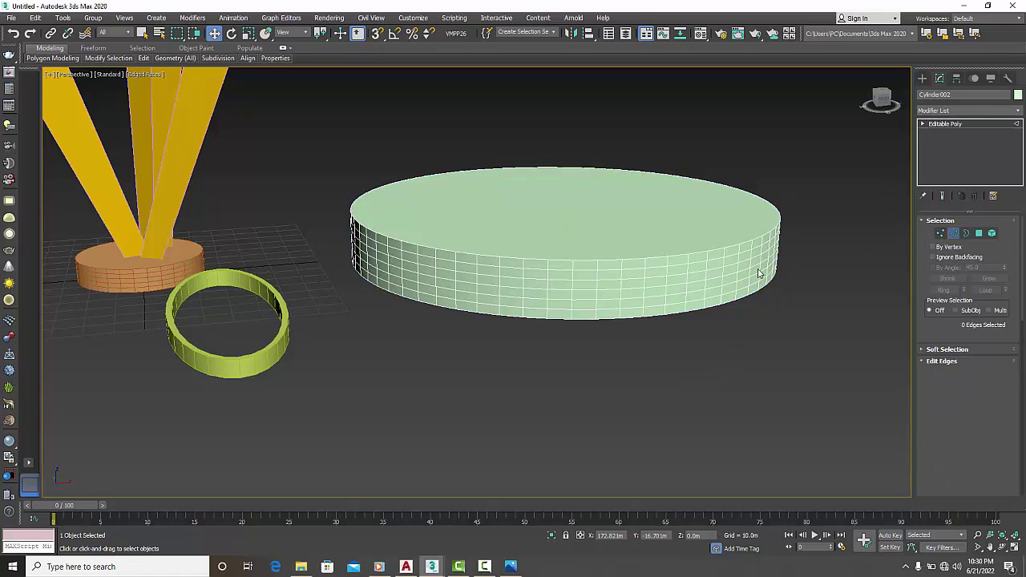
pyautogui.click(604, 260)
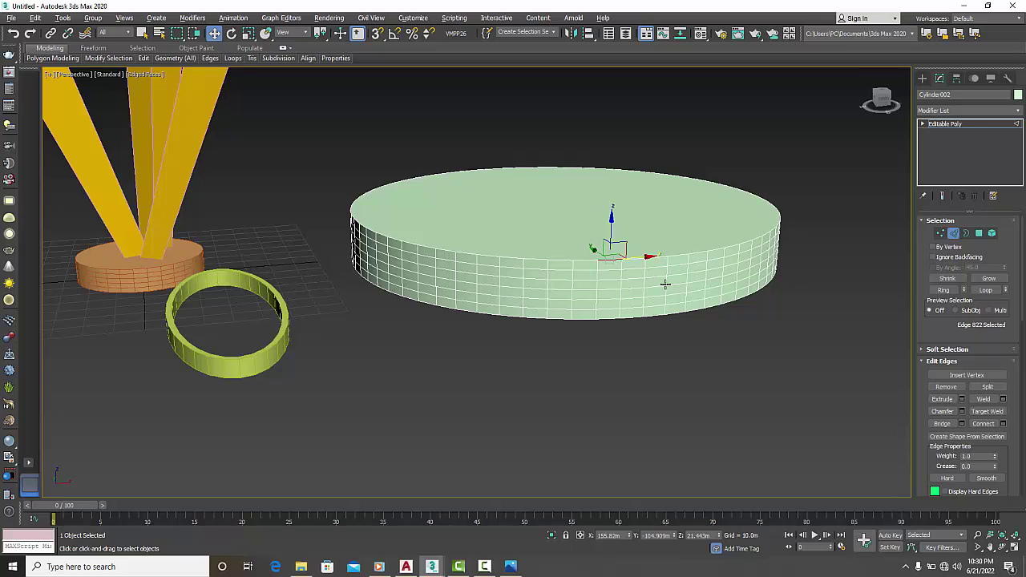
pyautogui.doubleClick(617, 279)
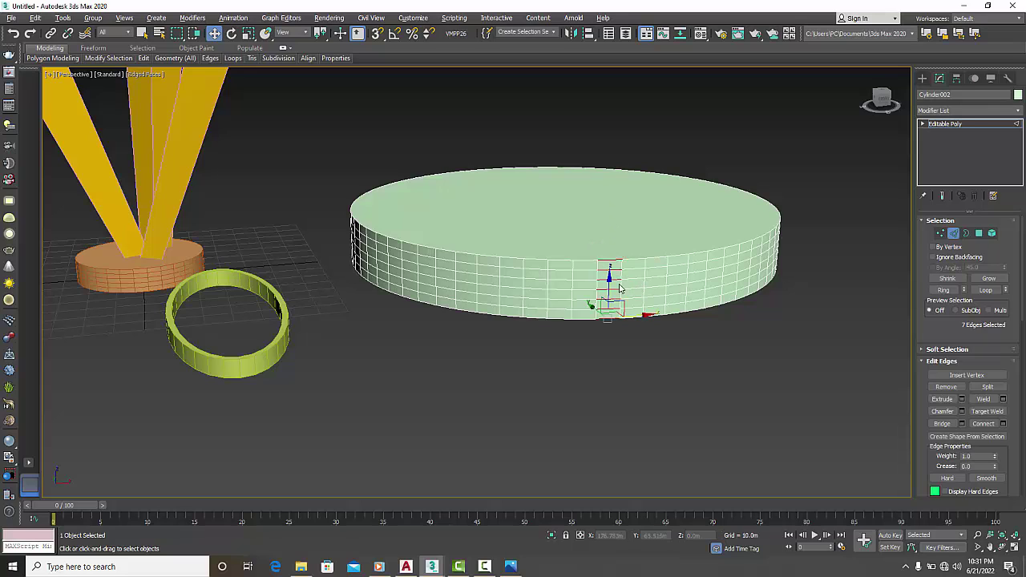
pyautogui.click(651, 257)
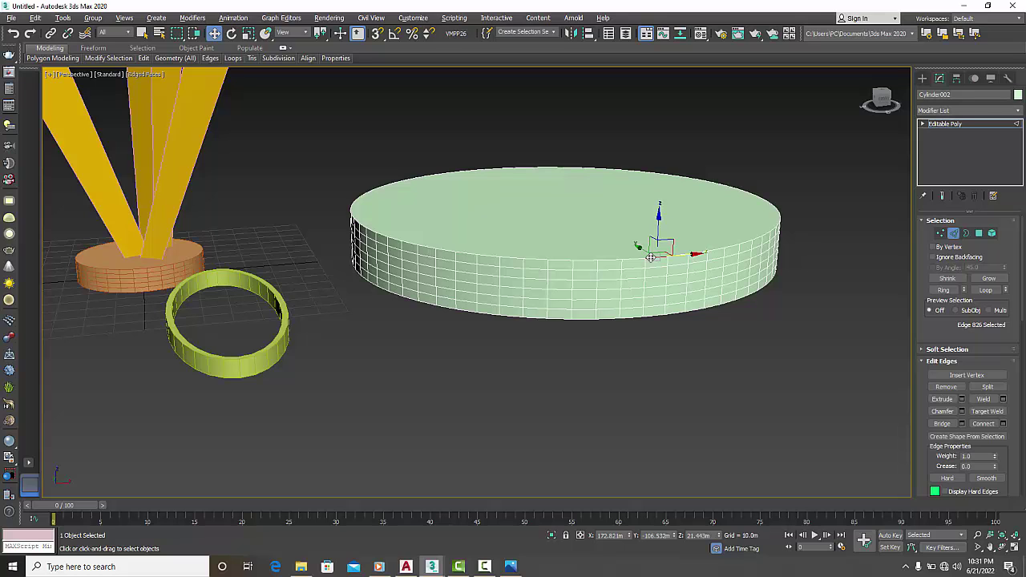
pyautogui.keyDown('alt'); pyautogui.moveTo(655, 349); pyautogui.dragTo(644, 337, button='middle'); pyautogui.keyUp('alt')
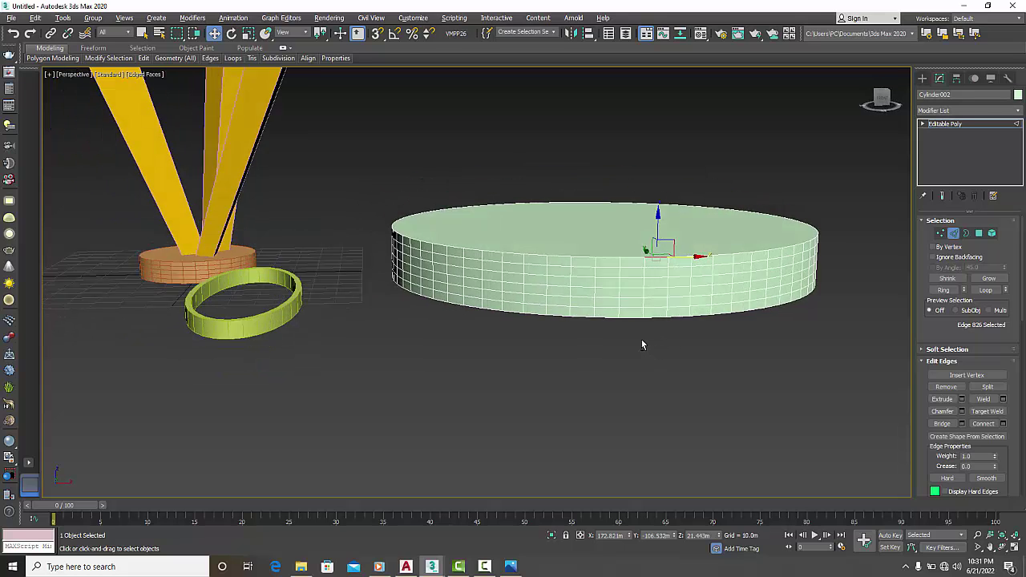
pyautogui.click(647, 349)
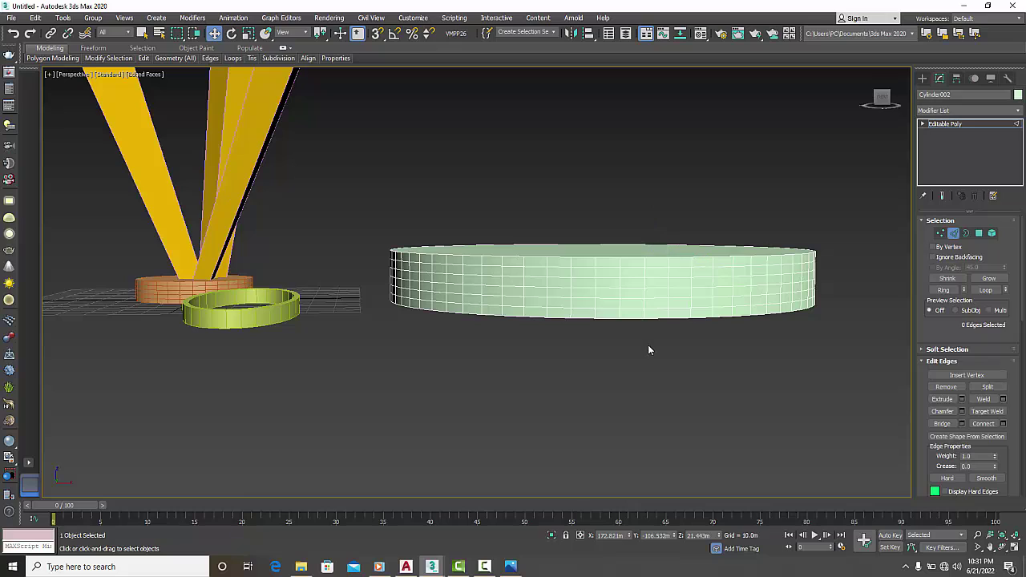
pyautogui.click(577, 257)
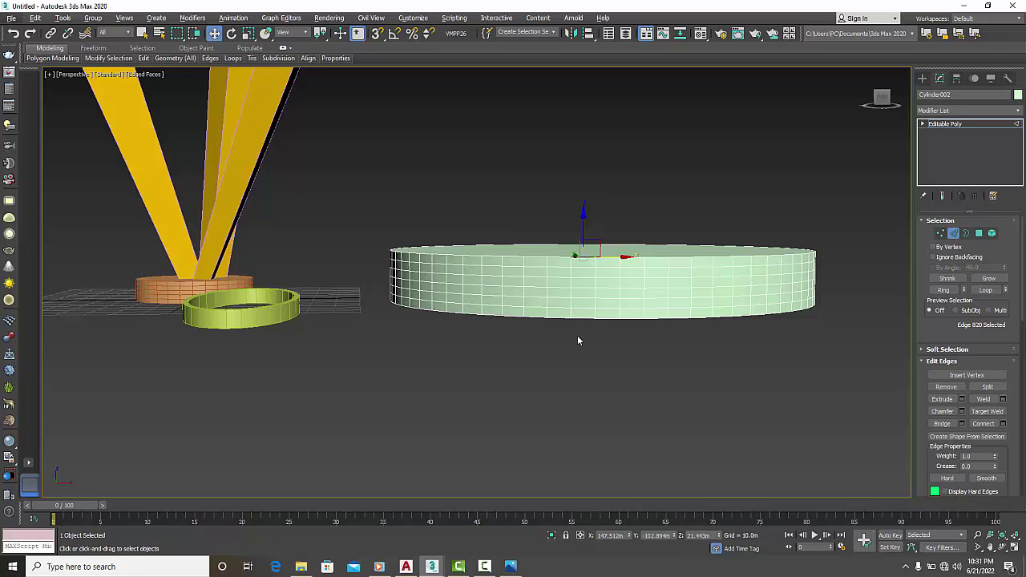
pyautogui.keyDown('alt'); pyautogui.moveTo(577, 335); pyautogui.dragTo(590, 357, button='middle'); pyautogui.keyUp('alt')
pyautogui.scroll(2, 559, 259)
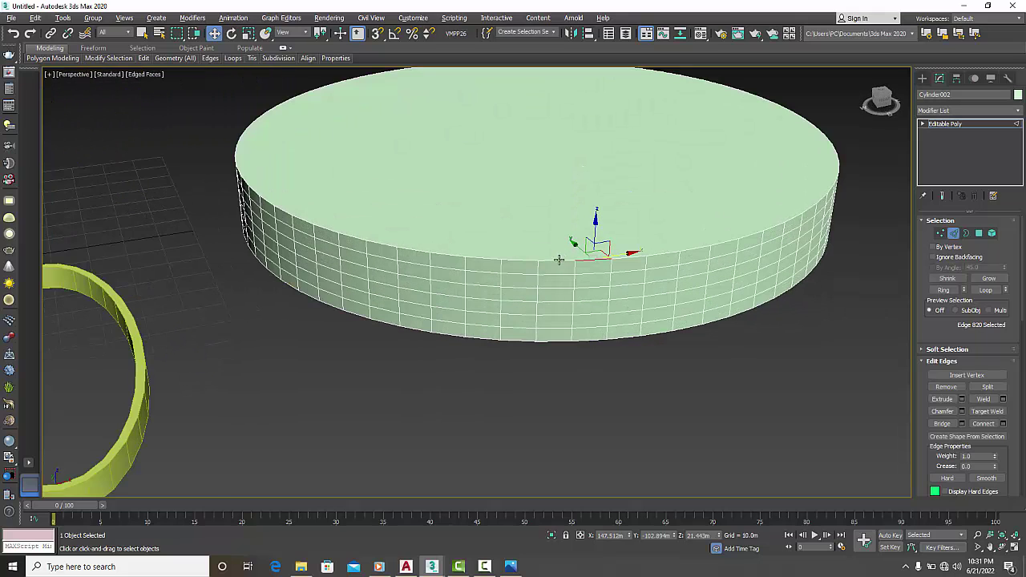
# Step: Ctrl-add eleven successive top-rim edges running leftward
pyautogui.keyDown('ctrl'); pyautogui.click(558, 259); pyautogui.keyUp('ctrl')
pyautogui.keyDown('ctrl'); pyautogui.click(516, 260); pyautogui.keyUp('ctrl')
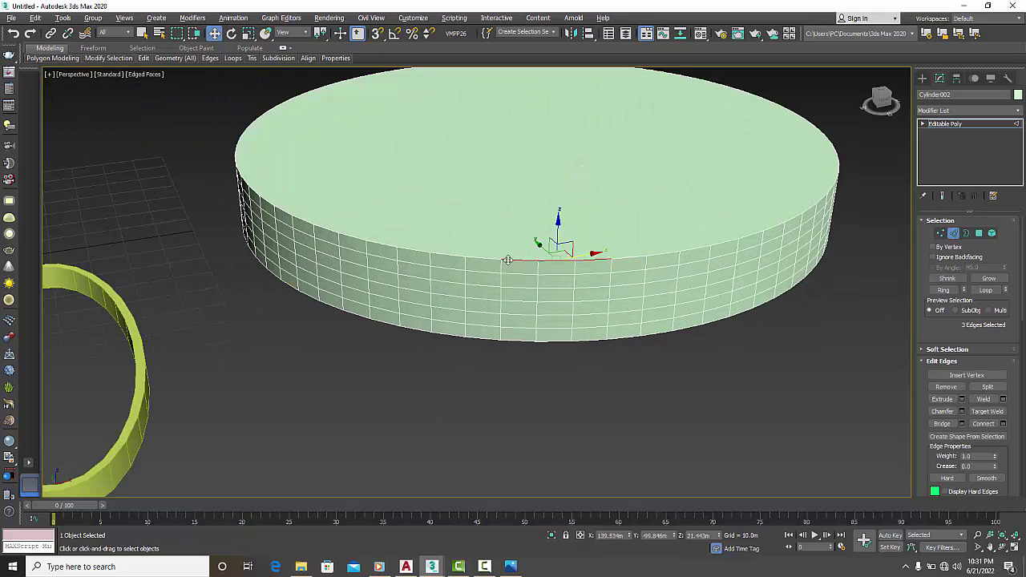
pyautogui.keyDown('ctrl'); pyautogui.click(486, 258); pyautogui.keyUp('ctrl')
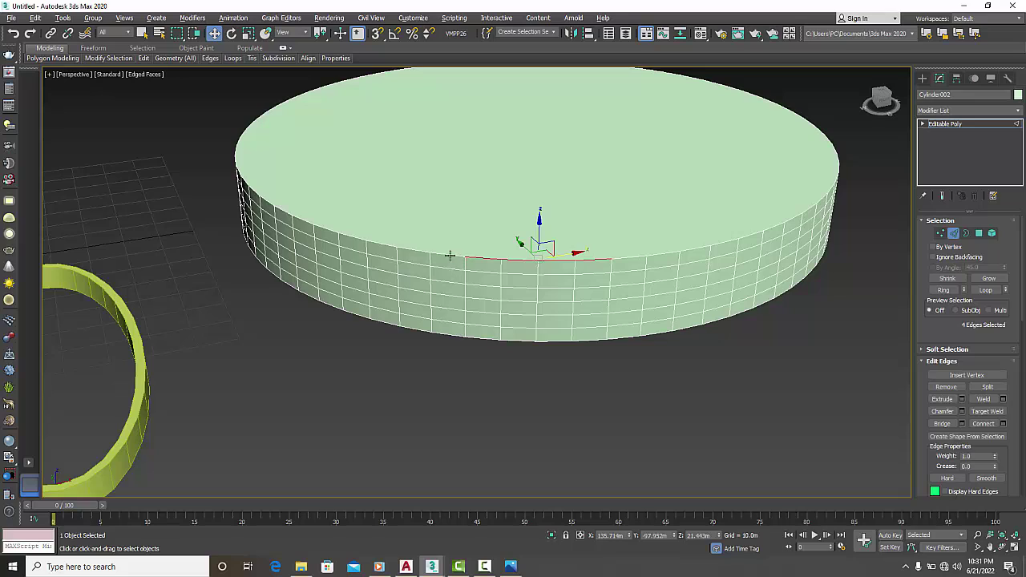
pyautogui.keyDown('ctrl'); pyautogui.click(450, 257); pyautogui.keyUp('ctrl')
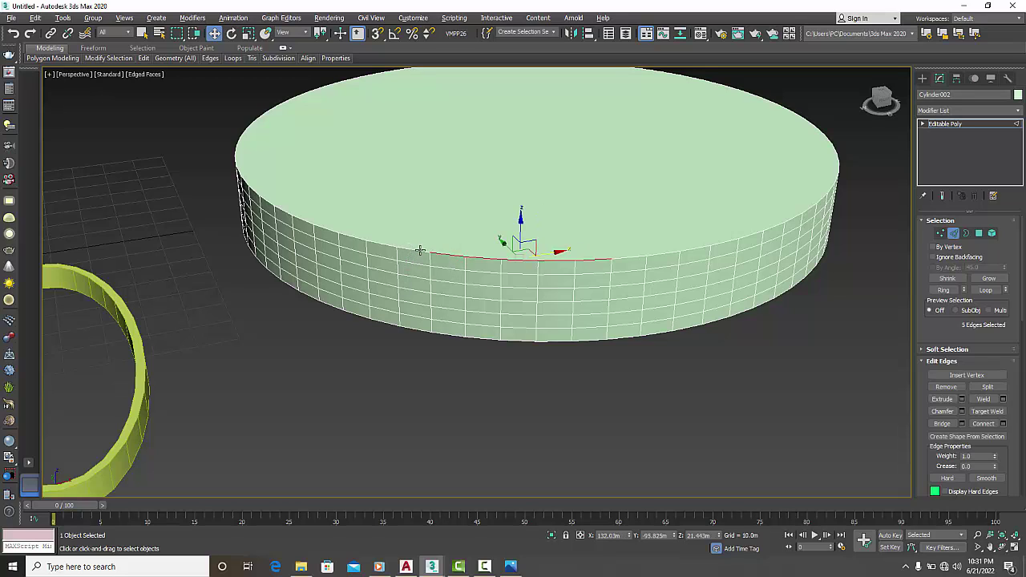
pyautogui.keyDown('ctrl'); pyautogui.click(415, 249); pyautogui.keyUp('ctrl')
pyautogui.keyDown('ctrl'); pyautogui.click(378, 244); pyautogui.keyUp('ctrl')
pyautogui.keyDown('ctrl'); pyautogui.click(358, 238); pyautogui.keyUp('ctrl')
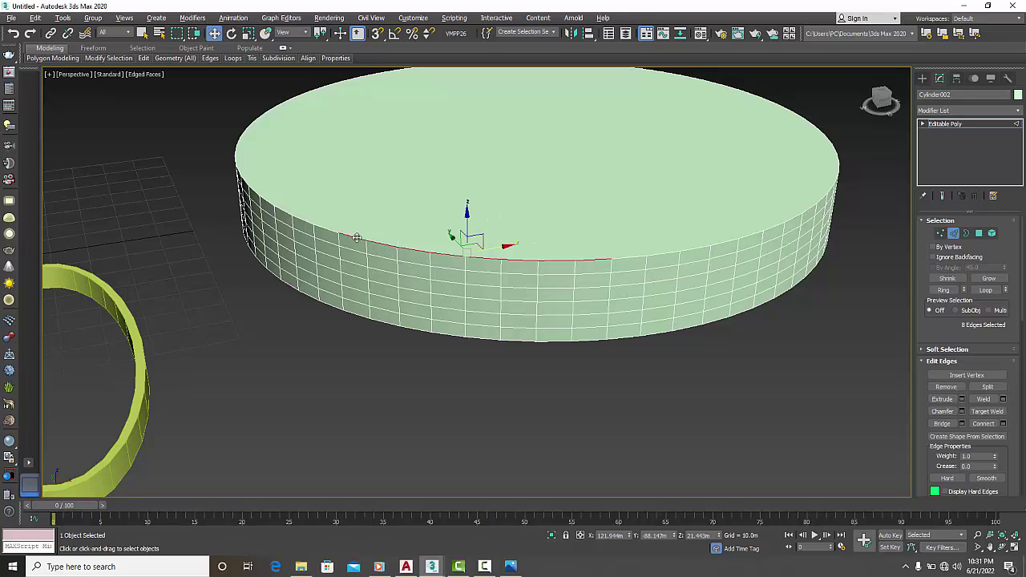
pyautogui.keyDown('ctrl'); pyautogui.click(330, 231); pyautogui.keyUp('ctrl')
pyautogui.keyDown('ctrl'); pyautogui.click(306, 222); pyautogui.keyUp('ctrl')
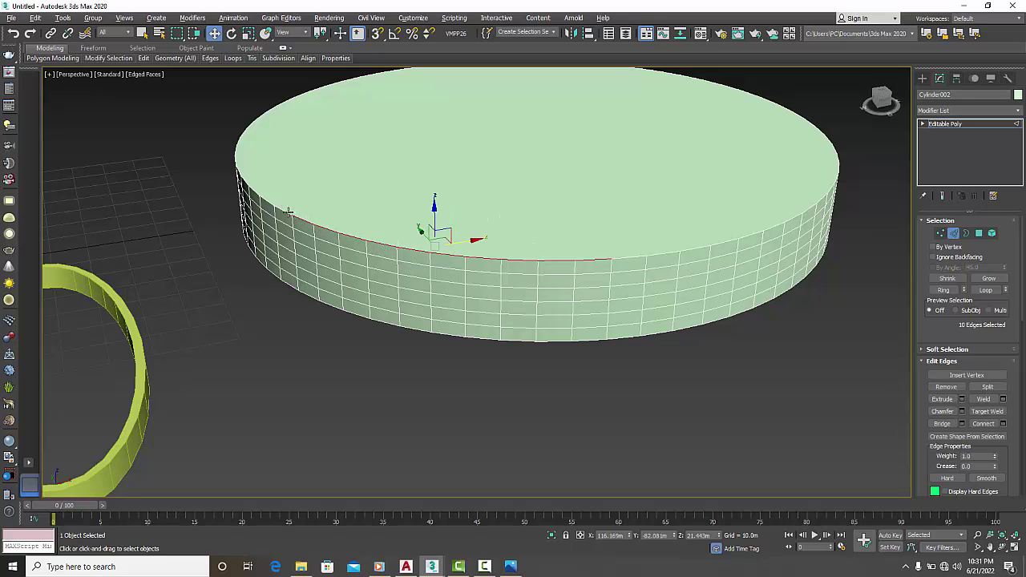
pyautogui.keyDown('ctrl'); pyautogui.click(287, 211); pyautogui.keyUp('ctrl')
pyautogui.keyDown('ctrl'); pyautogui.click(266, 201); pyautogui.keyUp('ctrl')
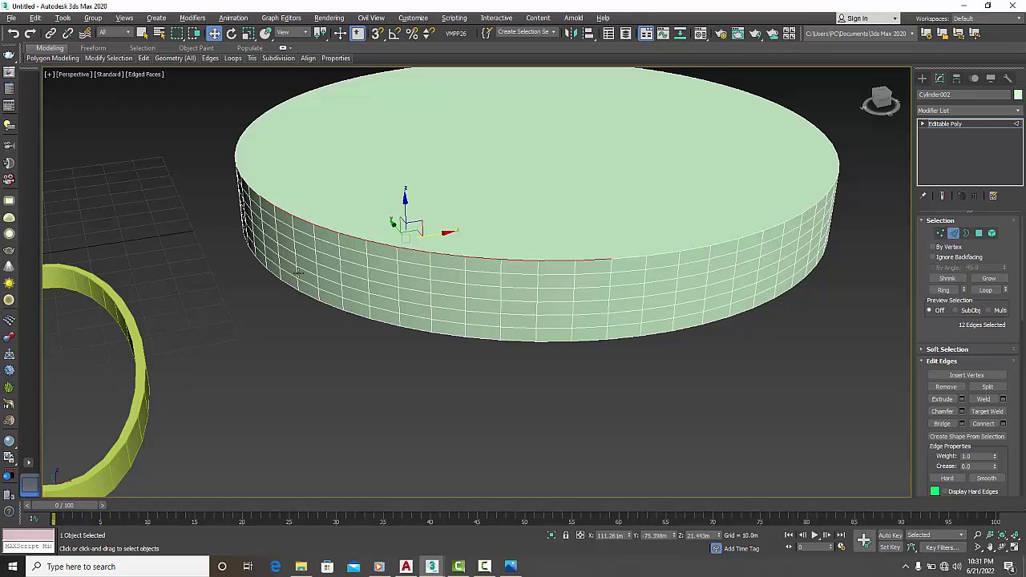
# Step: After orbiting, add six more top-rim edges to the chain
pyautogui.keyDown('alt'); pyautogui.moveTo(297, 273); pyautogui.dragTo(569, 239, button='middle'); pyautogui.keyUp('alt')
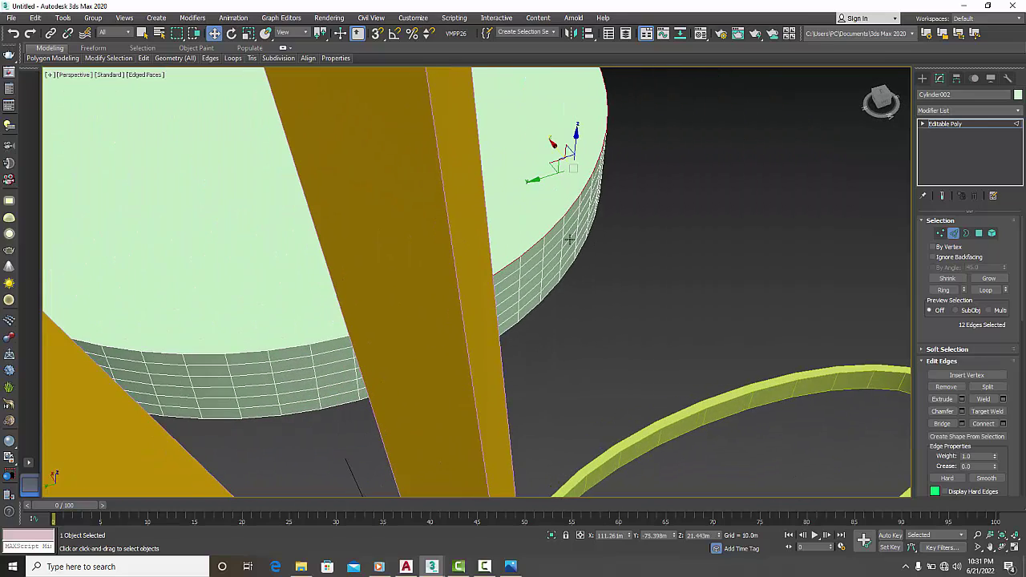
pyautogui.moveTo(368, 305)
pyautogui.keyDown('alt'); pyautogui.mouseDown(button='middle')
pyautogui.moveTo(389, 307)
pyautogui.moveTo(332, 298)
pyautogui.mouseUp(button='middle'); pyautogui.keyUp('alt')
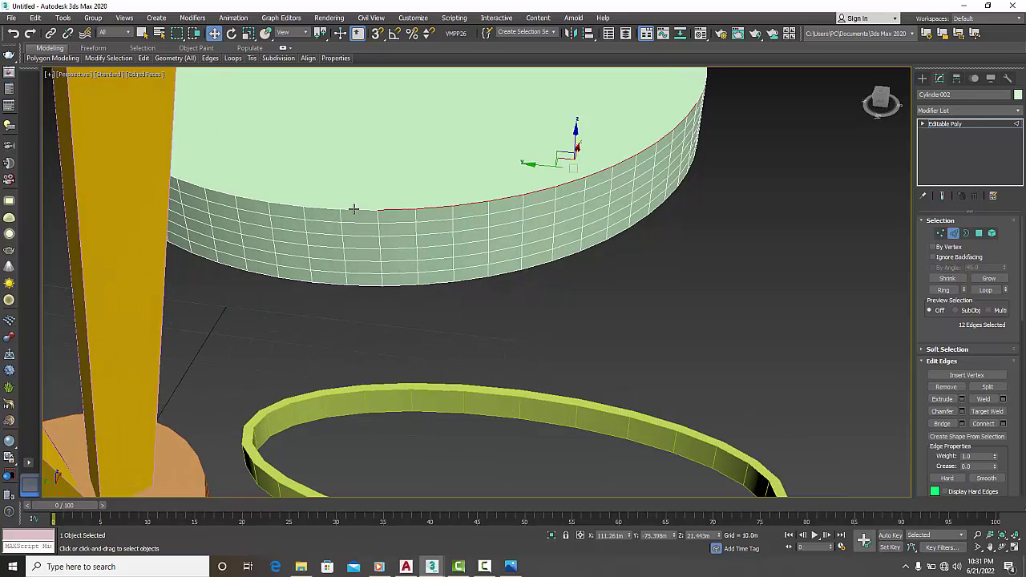
pyautogui.keyDown('ctrl'); pyautogui.click(354, 208); pyautogui.keyUp('ctrl')
pyautogui.keyDown('ctrl'); pyautogui.click(325, 209); pyautogui.keyUp('ctrl')
pyautogui.keyDown('ctrl'); pyautogui.click(284, 205); pyautogui.keyUp('ctrl')
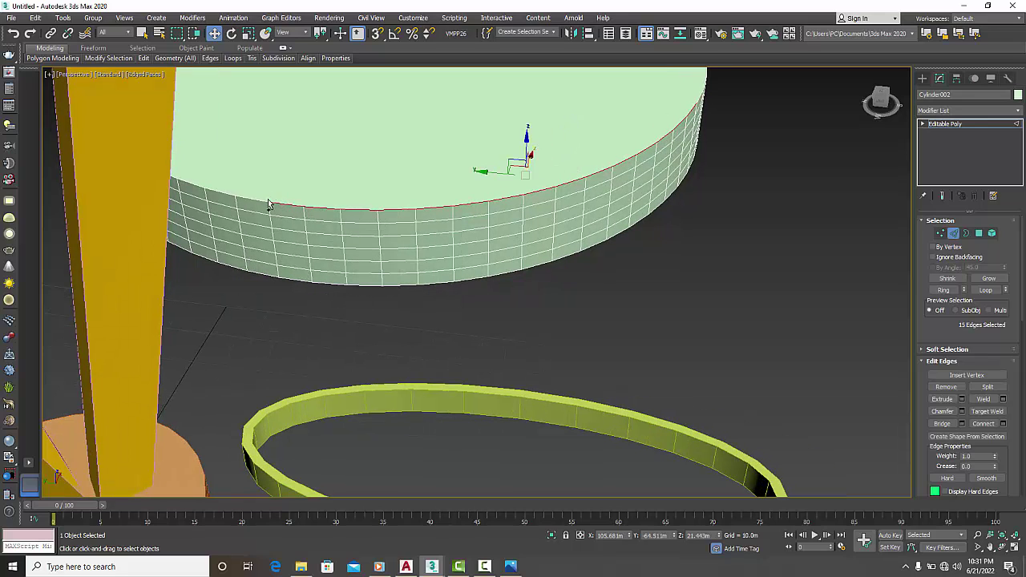
pyautogui.keyDown('ctrl'); pyautogui.click(249, 201); pyautogui.keyUp('ctrl')
pyautogui.keyDown('ctrl'); pyautogui.click(224, 195); pyautogui.keyUp('ctrl')
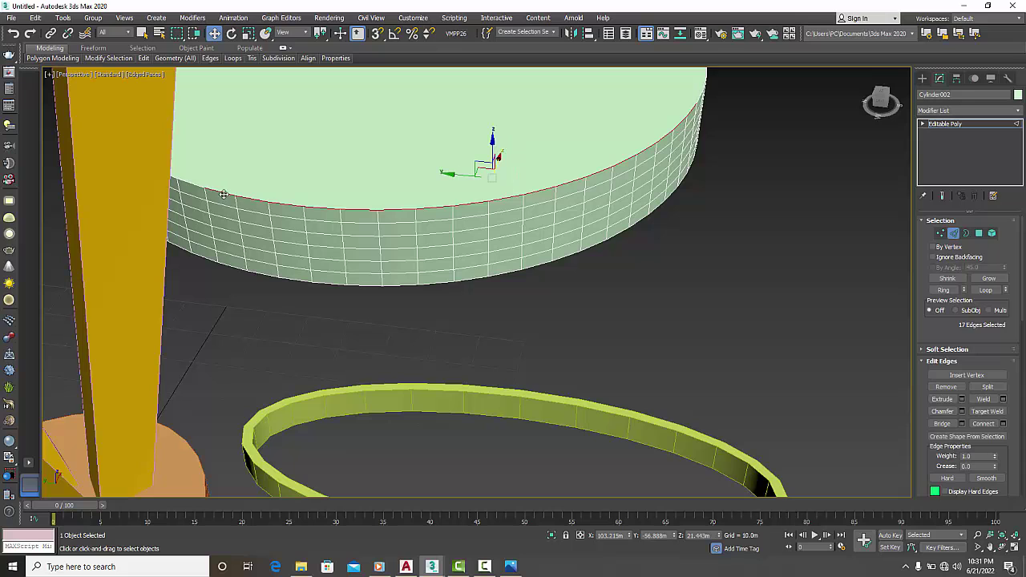
pyautogui.keyDown('ctrl'); pyautogui.click(192, 185); pyautogui.keyUp('ctrl')
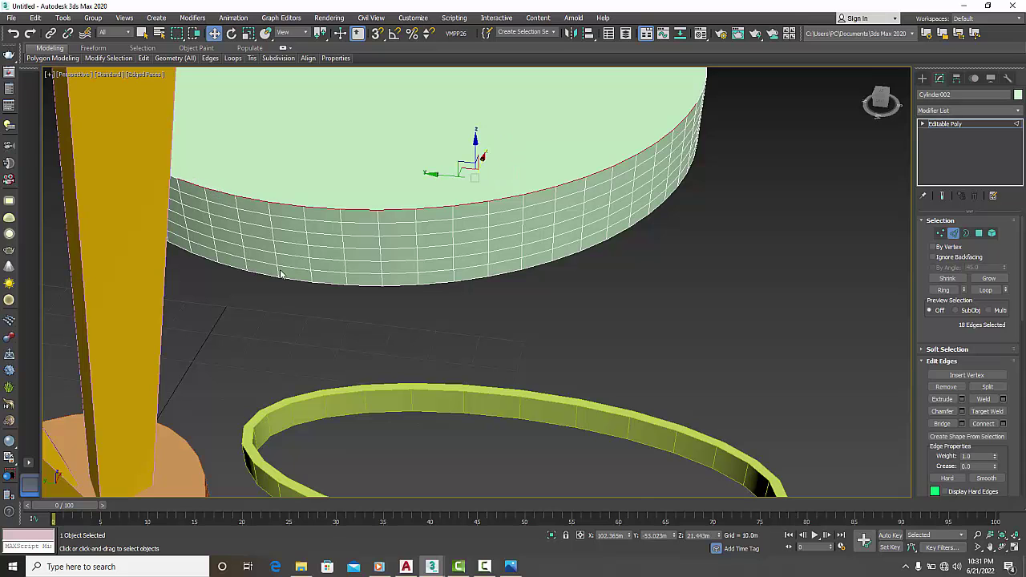
# Step: Add the remaining rim edges until the chain reaches 23 edges
pyautogui.moveTo(280, 274)
pyautogui.keyDown('alt'); pyautogui.mouseDown(button='middle')
pyautogui.moveTo(294, 291)
pyautogui.moveTo(384, 292)
pyautogui.moveTo(366, 282)
pyautogui.mouseUp(button='middle'); pyautogui.keyUp('alt')
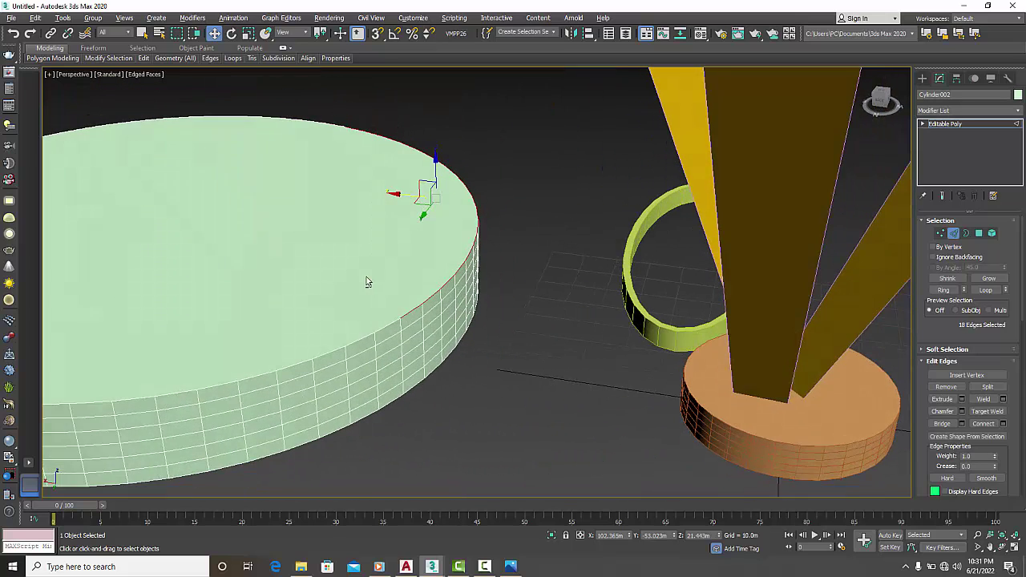
pyautogui.keyDown('ctrl'); pyautogui.click(385, 323); pyautogui.keyUp('ctrl')
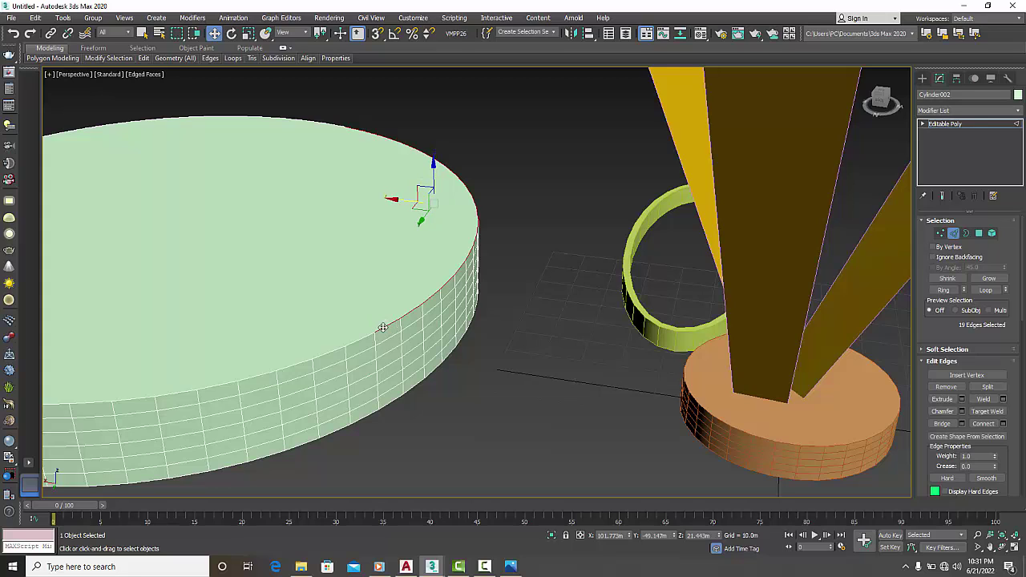
pyautogui.keyDown('ctrl'); pyautogui.click(343, 344); pyautogui.keyUp('ctrl')
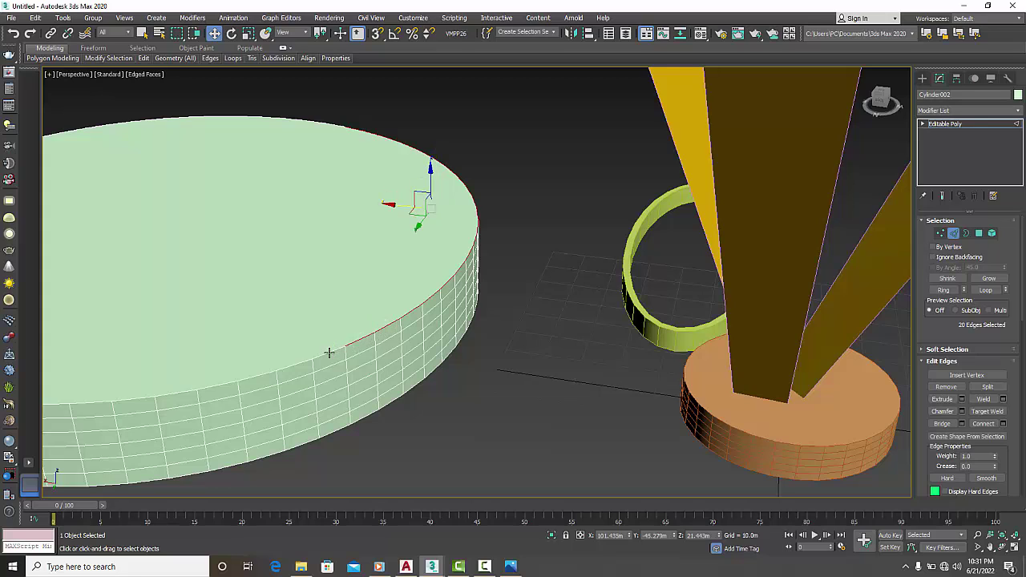
pyautogui.keyDown('ctrl'); pyautogui.click(327, 354); pyautogui.keyUp('ctrl')
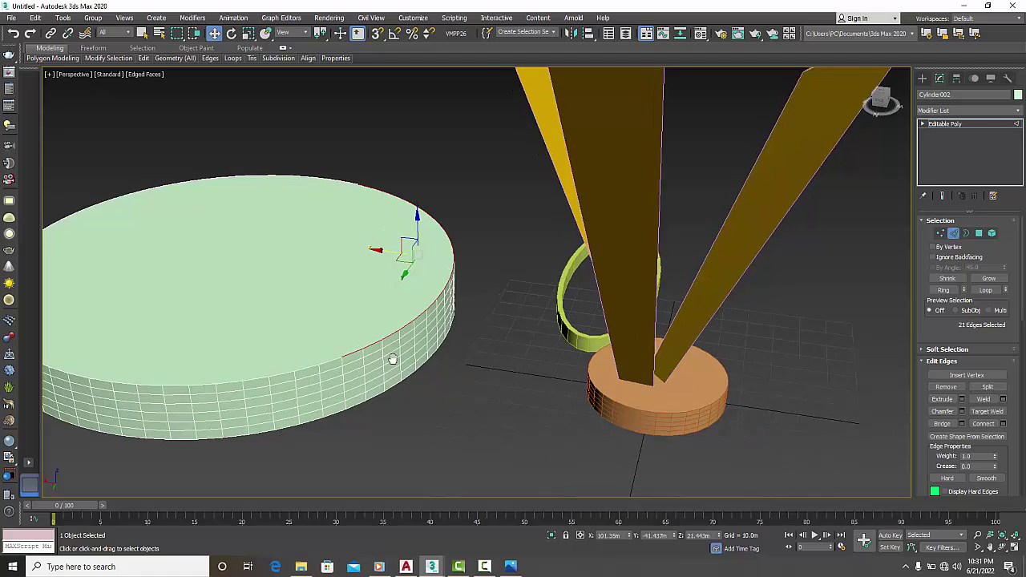
pyautogui.moveTo(375, 374); pyautogui.dragTo(500, 280, button='middle')
pyautogui.keyDown('ctrl'); pyautogui.click(474, 274); pyautogui.keyUp('ctrl')
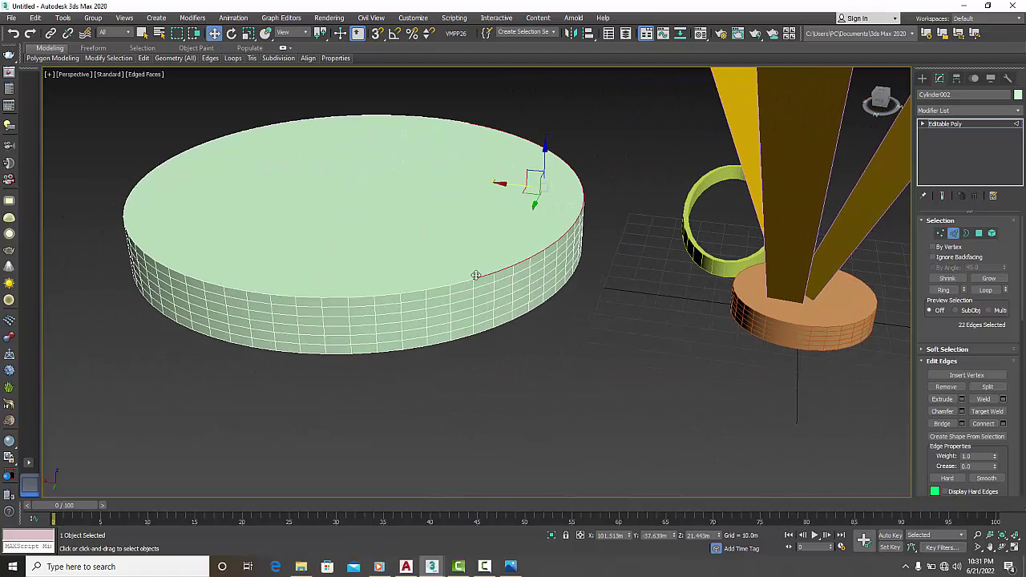
pyautogui.keyDown('ctrl'); pyautogui.click(456, 283); pyautogui.keyUp('ctrl')
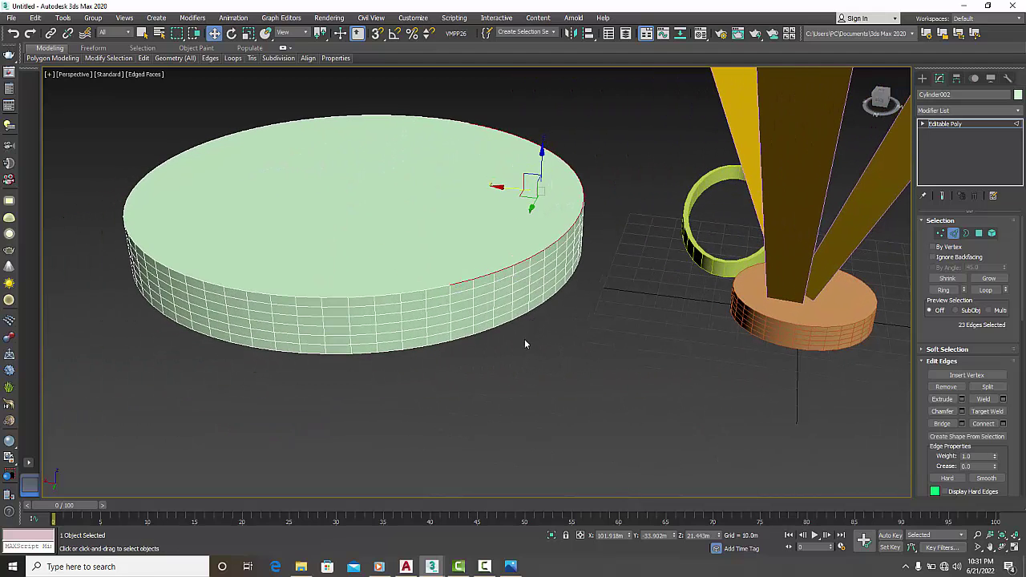
pyautogui.keyDown('alt'); pyautogui.moveTo(519, 352); pyautogui.dragTo(367, 346, button='middle'); pyautogui.keyUp('alt')
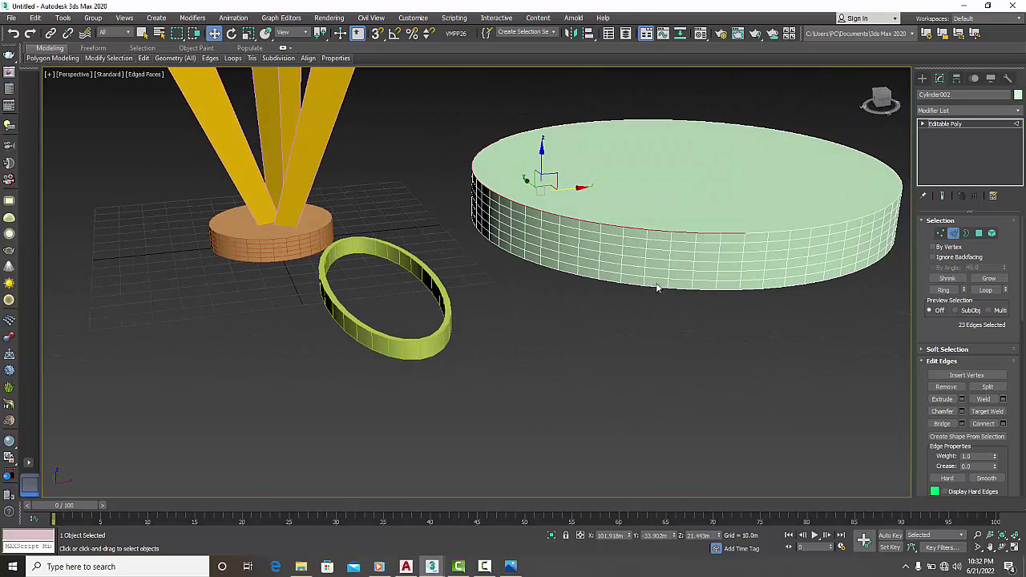
pyautogui.keyDown('alt'); pyautogui.moveTo(682, 346); pyautogui.dragTo(613, 354, button='middle'); pyautogui.keyUp('alt')
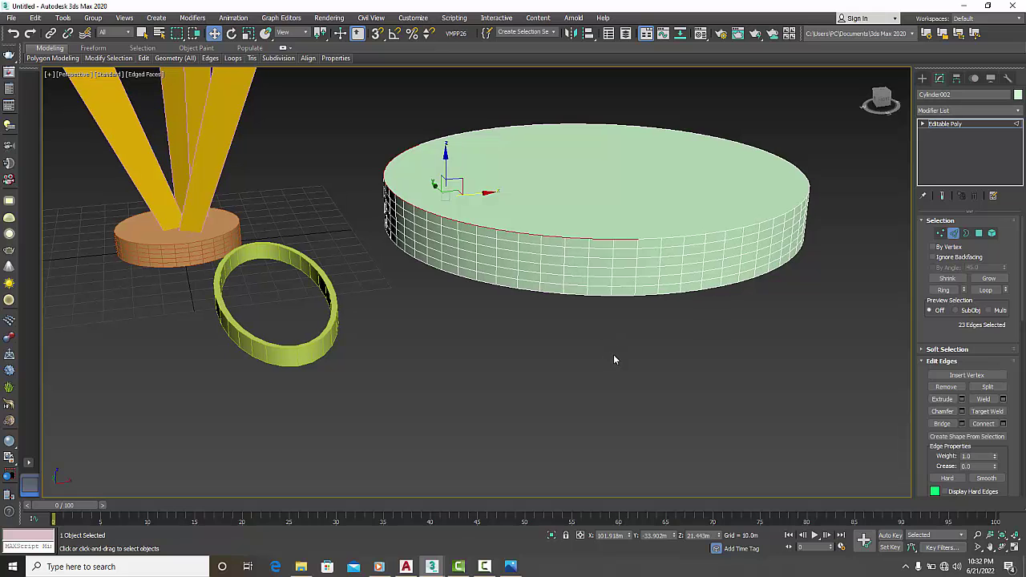
# Step: In the Front viewport, marquee-select the cylinder's top edge row
pyautogui.hotkey('alt', 'w')
pyautogui.hotkey('alt', 'w')
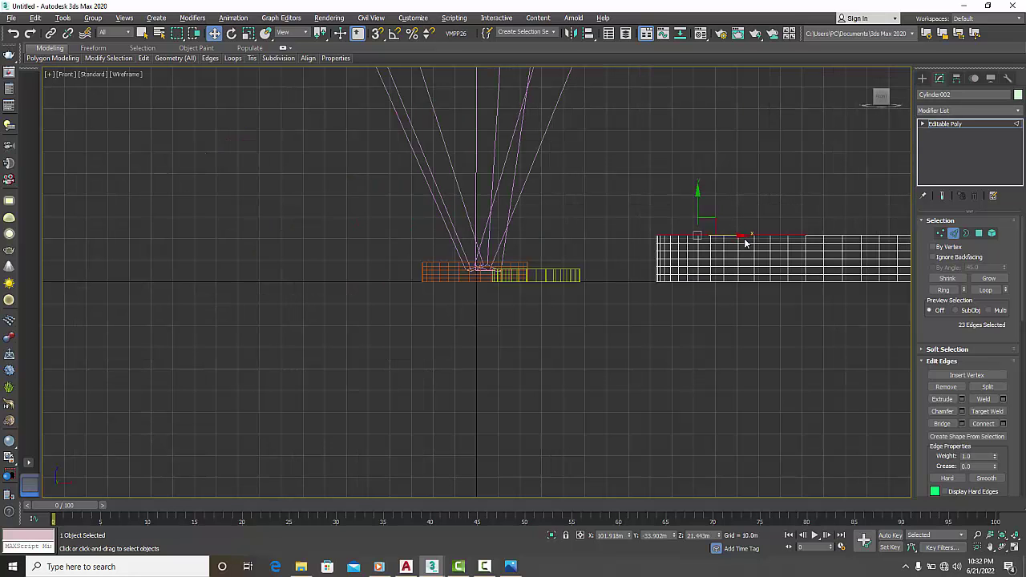
pyautogui.moveTo(728, 311); pyautogui.dragTo(570, 361, button='middle')
pyautogui.scroll(2, 733, 379)
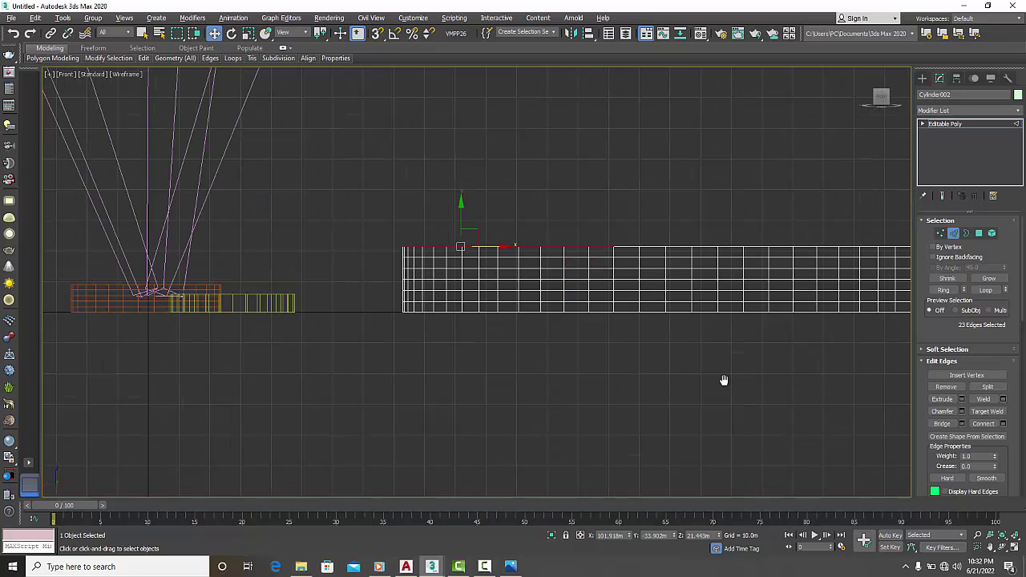
pyautogui.moveTo(724, 380); pyautogui.dragTo(610, 374, button='middle')
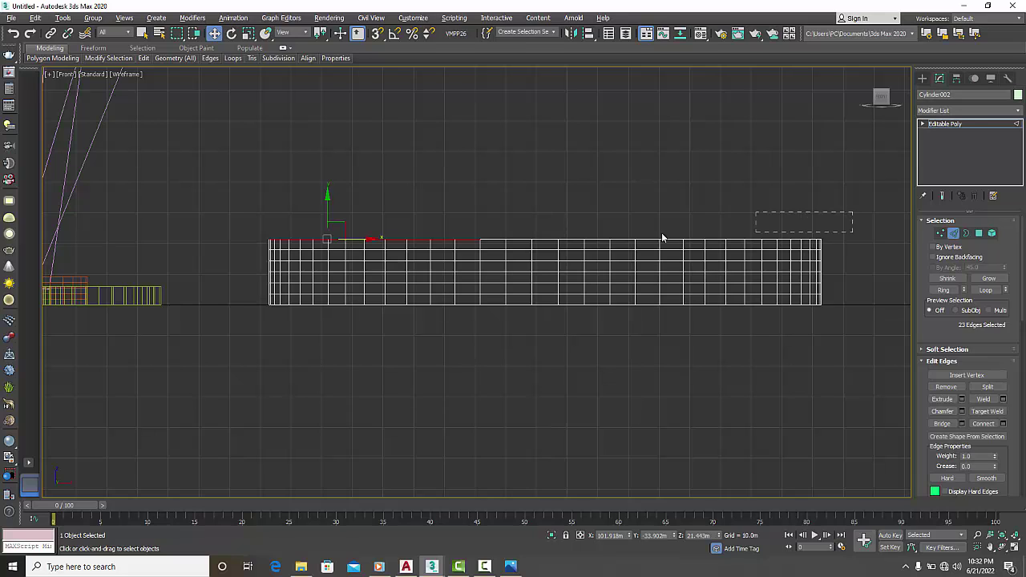
pyautogui.moveTo(326, 237); pyautogui.dragTo(248, 242)
pyautogui.moveTo(248, 242); pyautogui.dragTo(248, 242)
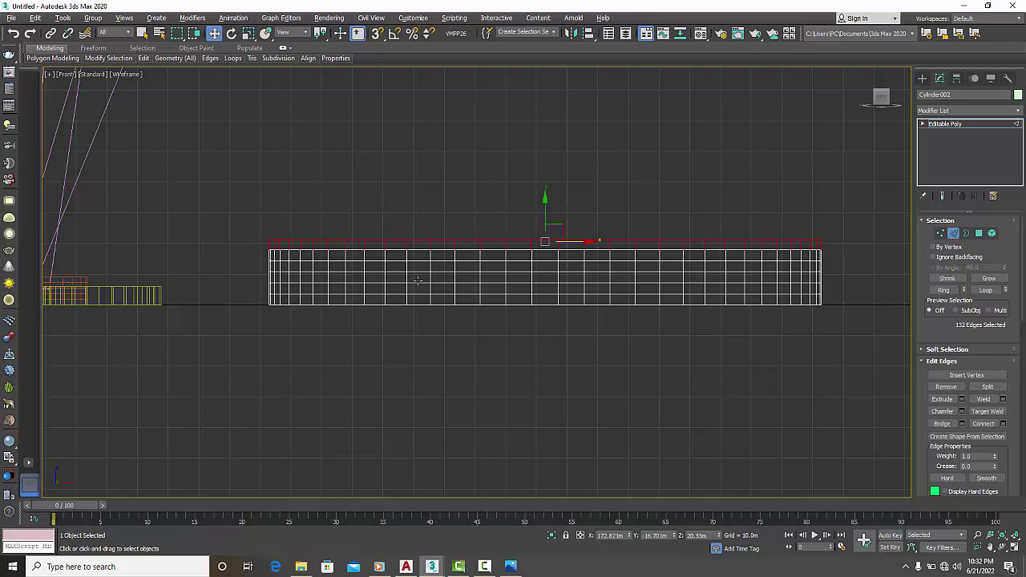
# Step: Remove the bottom edge row so only the top rim's 132 edges stay selected
pyautogui.moveTo(849, 243); pyautogui.dragTo(705, 280)
pyautogui.moveTo(455, 295); pyautogui.dragTo(245, 297)
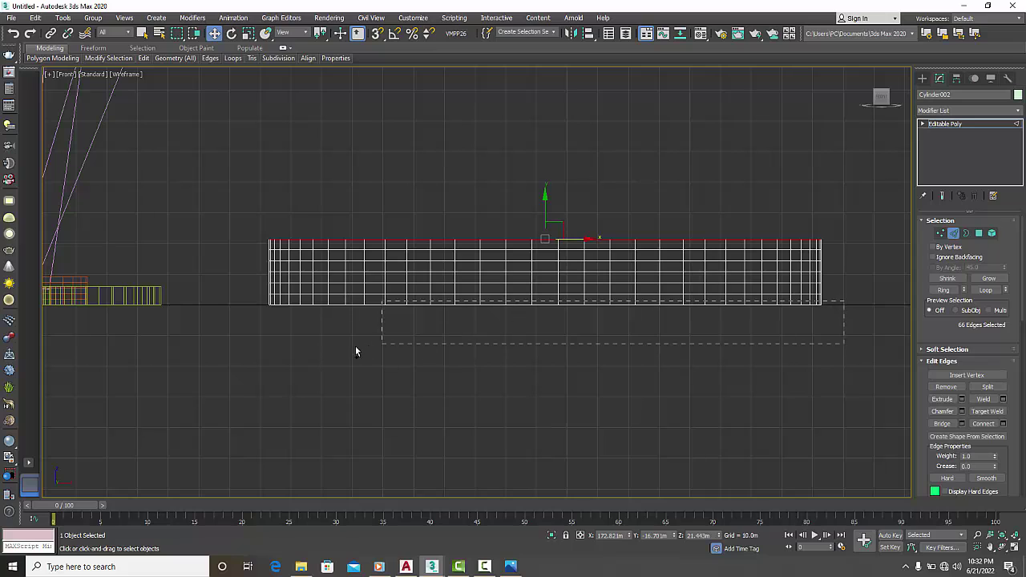
pyautogui.keyDown('ctrl'); pyautogui.moveTo(356, 351); pyautogui.dragTo(206, 359); pyautogui.keyUp('ctrl')
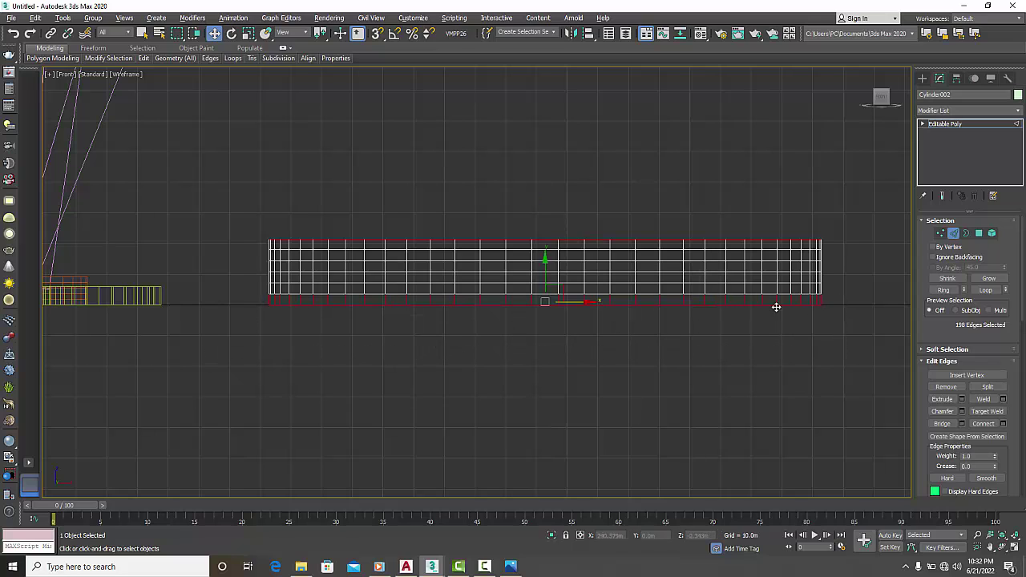
pyautogui.moveTo(849, 293); pyautogui.dragTo(329, 300)
pyautogui.keyDown('alt'); pyautogui.moveTo(254, 301); pyautogui.dragTo(246, 300); pyautogui.keyUp('alt')
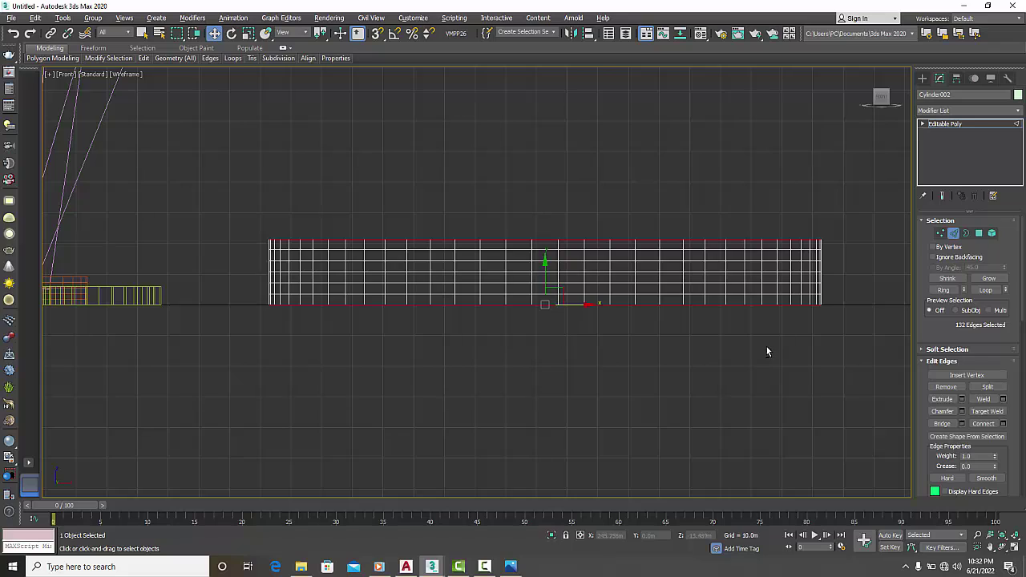
# Step: Return to a maximized Perspective view orbited around the cylinder
pyautogui.hotkey('alt', 'w')
pyautogui.rightClick(732, 369)
pyautogui.hotkey('alt', 'w')
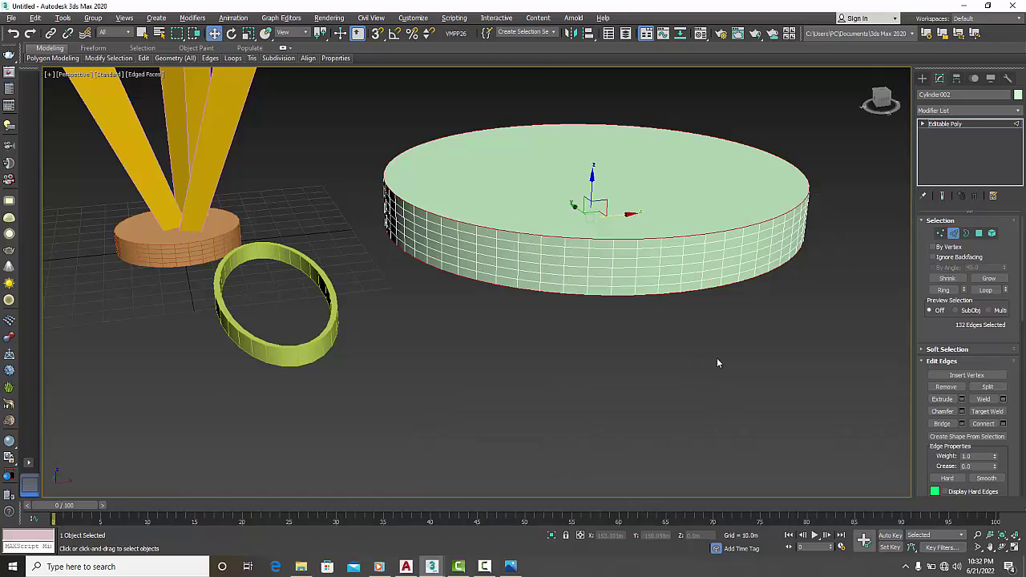
pyautogui.moveTo(717, 363)
pyautogui.keyDown('alt'); pyautogui.mouseDown(button='middle')
pyautogui.moveTo(671, 378)
pyautogui.moveTo(541, 371)
pyautogui.moveTo(673, 379)
pyautogui.moveTo(739, 363)
pyautogui.moveTo(724, 369)
pyautogui.mouseUp(button='middle'); pyautogui.keyUp('alt')
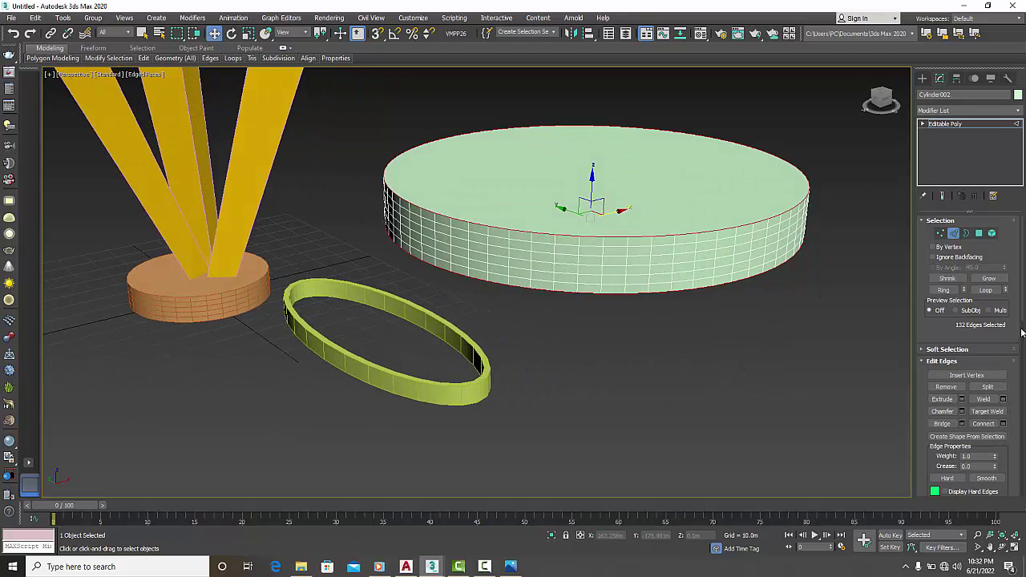
pyautogui.moveTo(1022, 319); pyautogui.dragTo(1021, 366)
# Step: Detach the rim edges as a new object, then select the disc's entire side band of faces
pyautogui.click(988, 459)
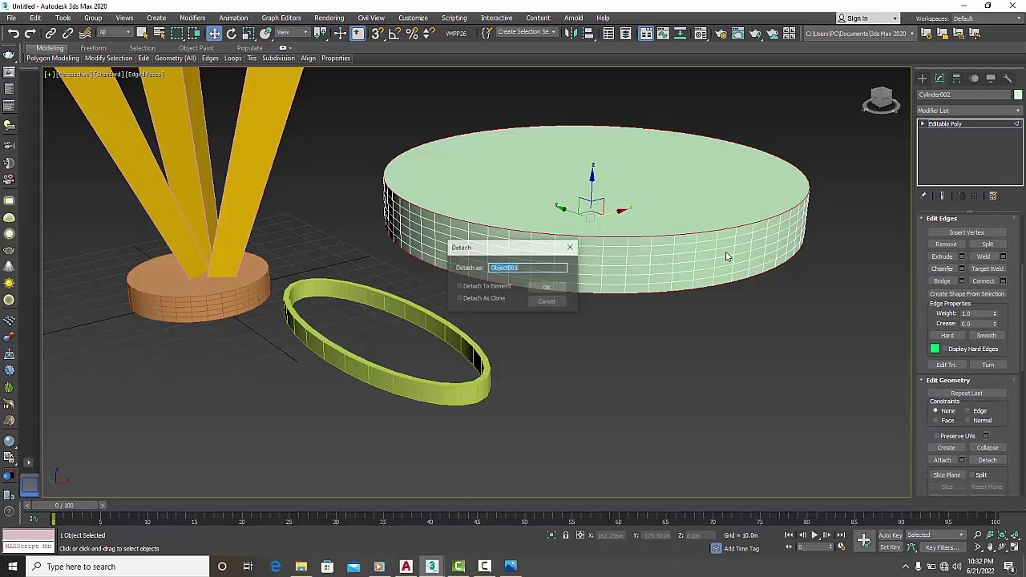
pyautogui.click(548, 288)
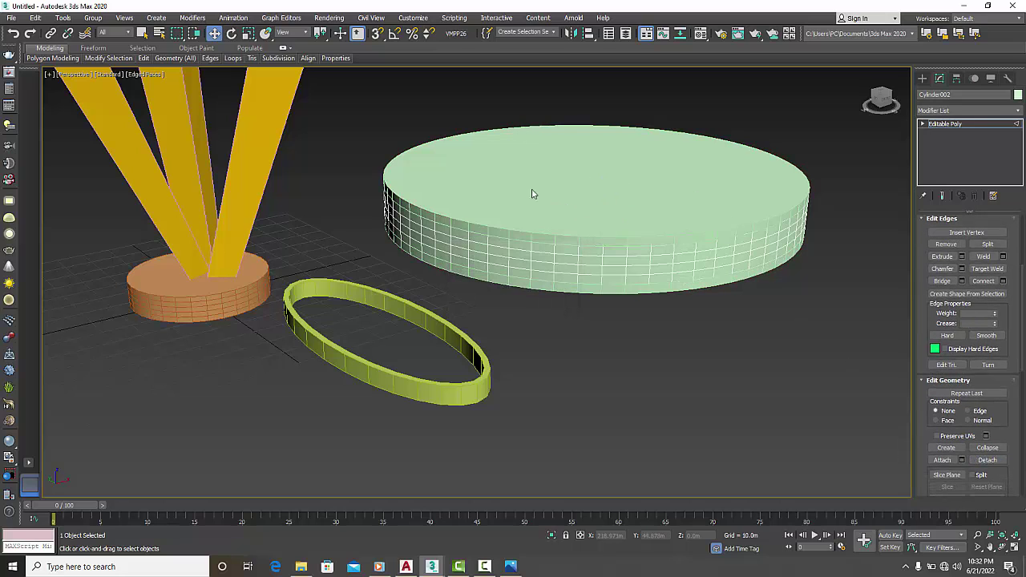
pyautogui.click(923, 124)
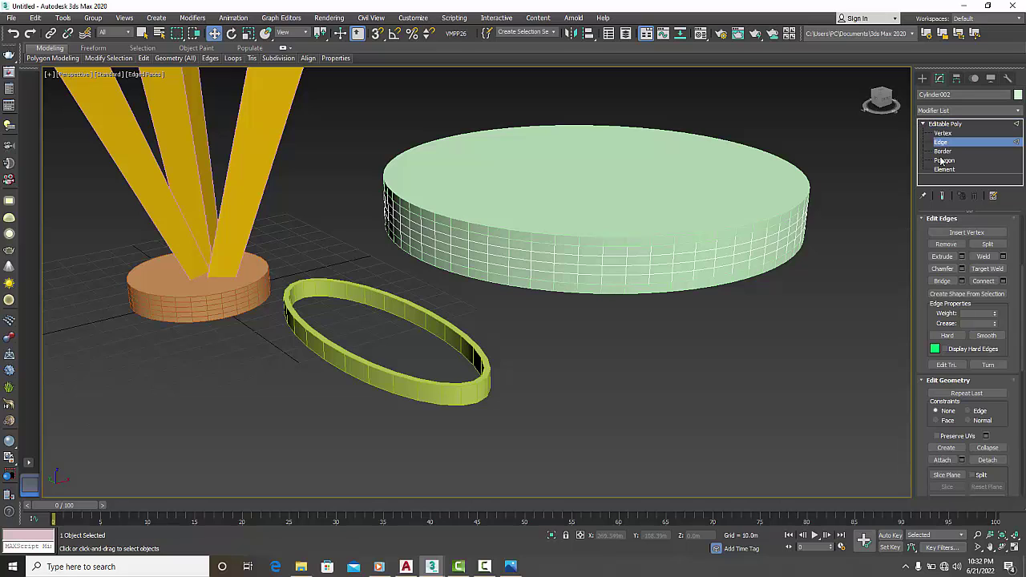
pyautogui.click(944, 160)
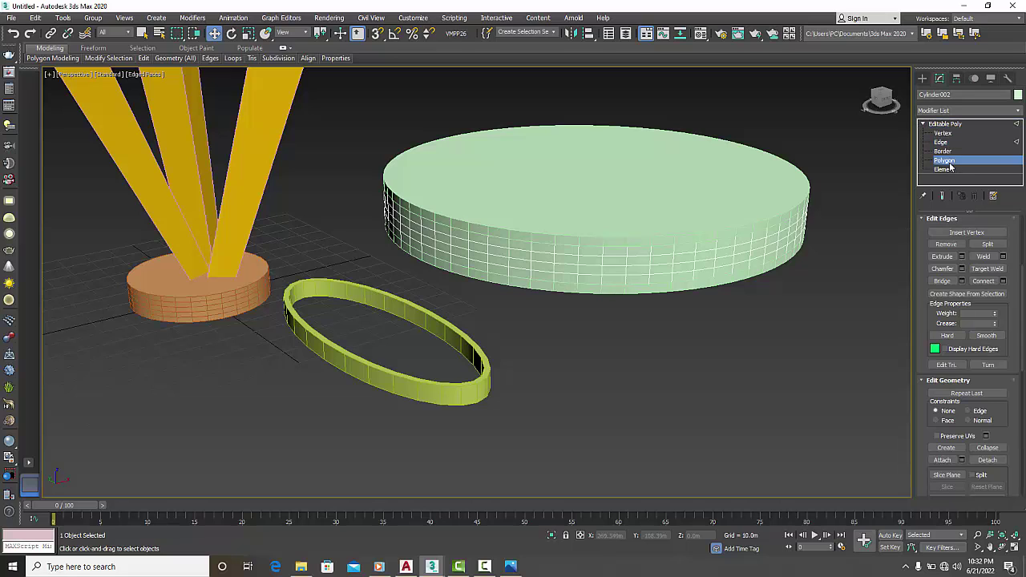
pyautogui.click(678, 268)
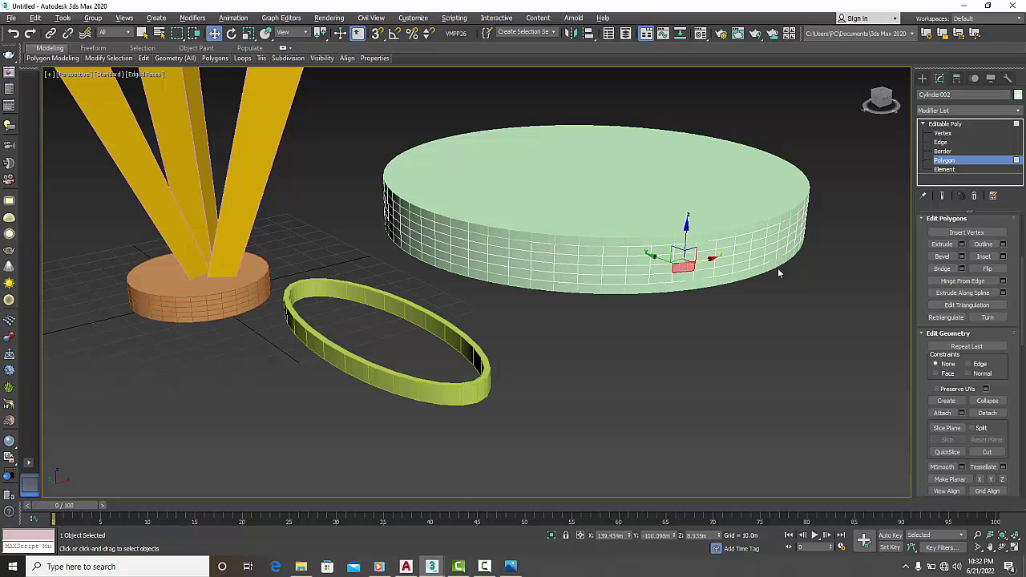
pyautogui.hotkey('alt', 'l')
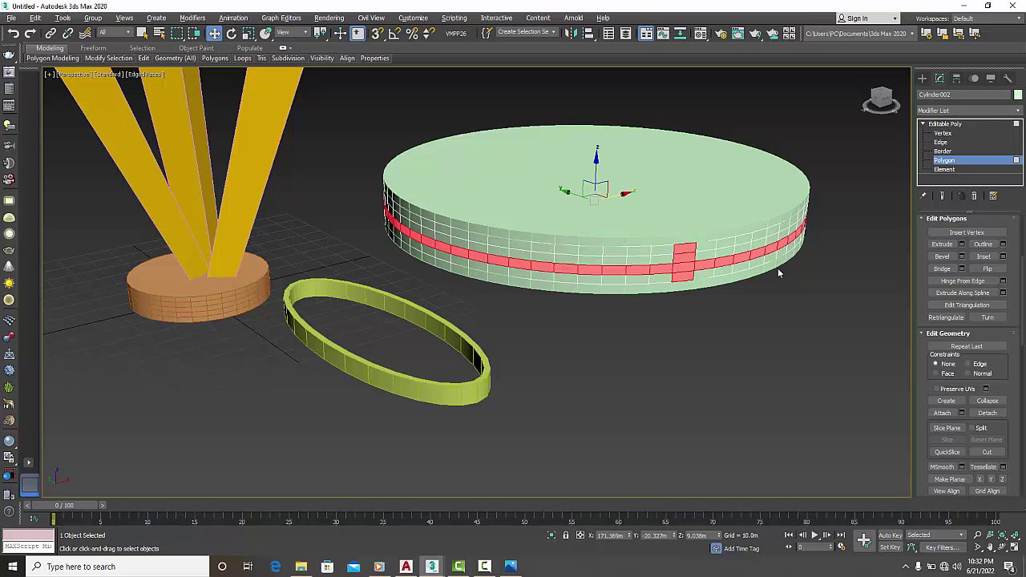
pyautogui.hotkey('alt', 'r')
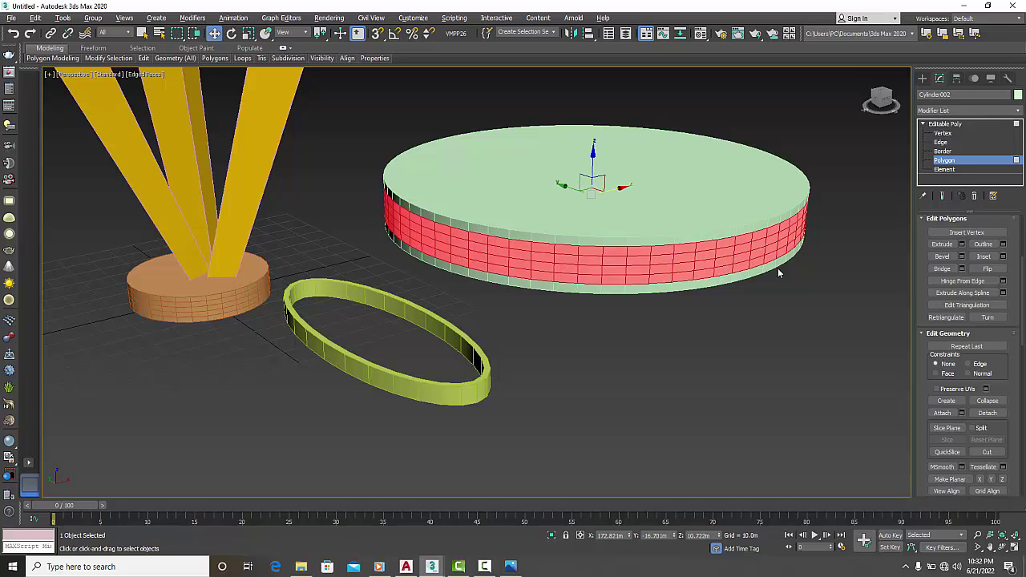
pyautogui.moveTo(767, 325)
pyautogui.keyDown('alt'); pyautogui.mouseDown(button='middle')
pyautogui.moveTo(600, 296)
pyautogui.moveTo(441, 313)
pyautogui.moveTo(470, 335)
pyautogui.moveTo(494, 267)
pyautogui.moveTo(532, 316)
pyautogui.moveTo(641, 327)
pyautogui.moveTo(647, 318)
pyautogui.mouseUp(button='middle'); pyautogui.keyUp('alt')
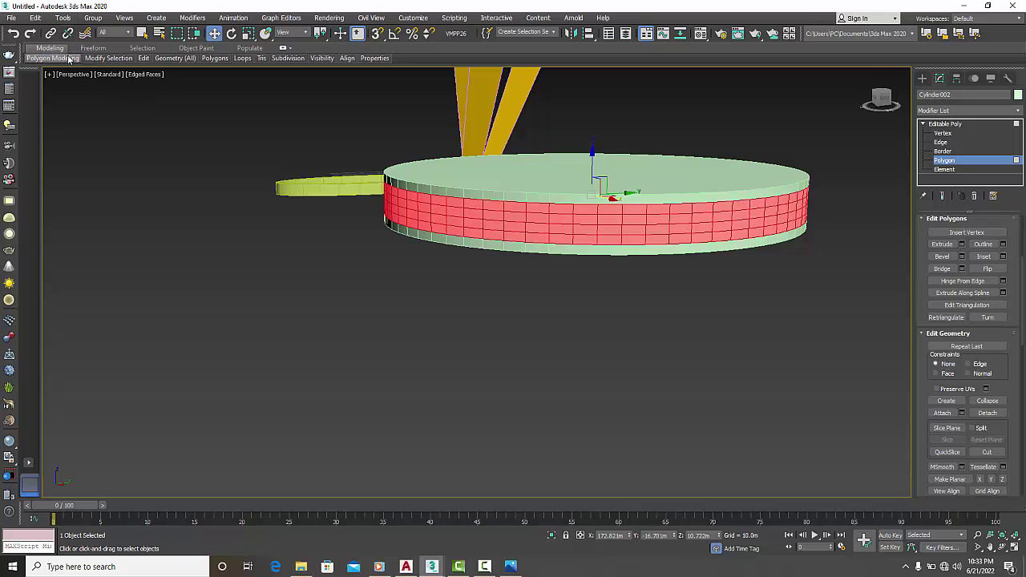
pyautogui.moveTo(53, 59)
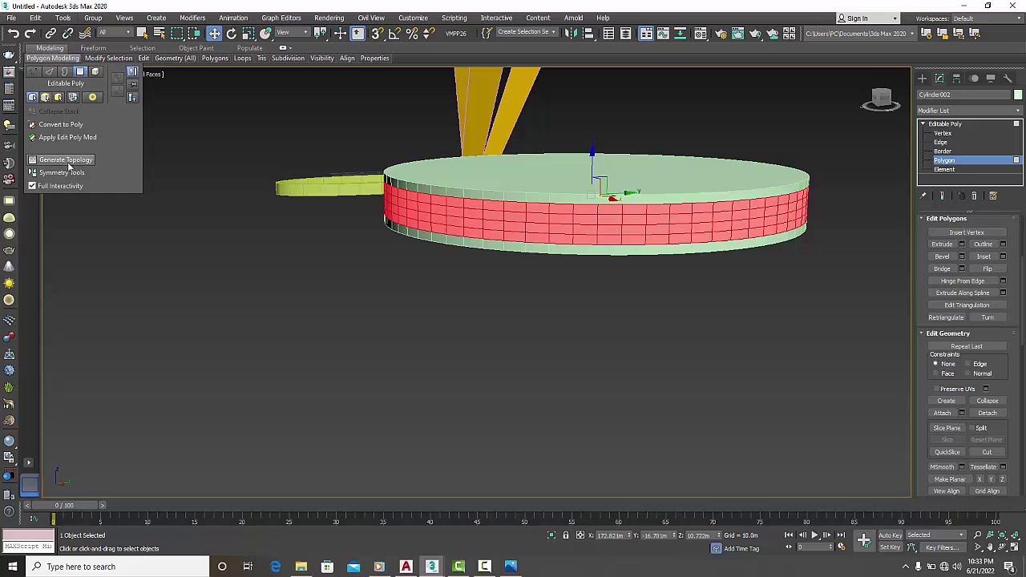
# Step: Apply the diagonal diamond Generate Topology pattern to the disc's side band
pyautogui.click(66, 160)
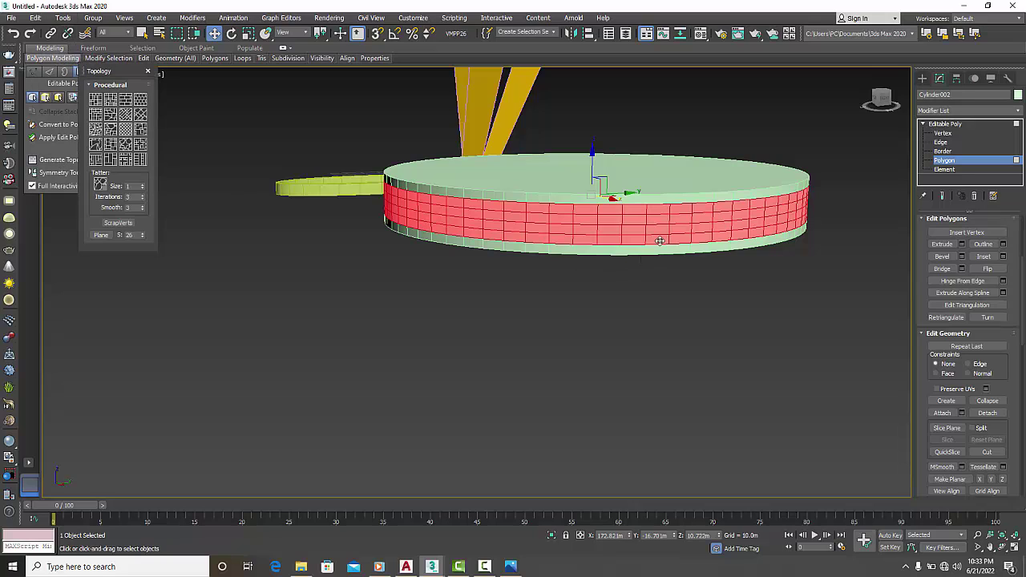
pyautogui.click(125, 136)
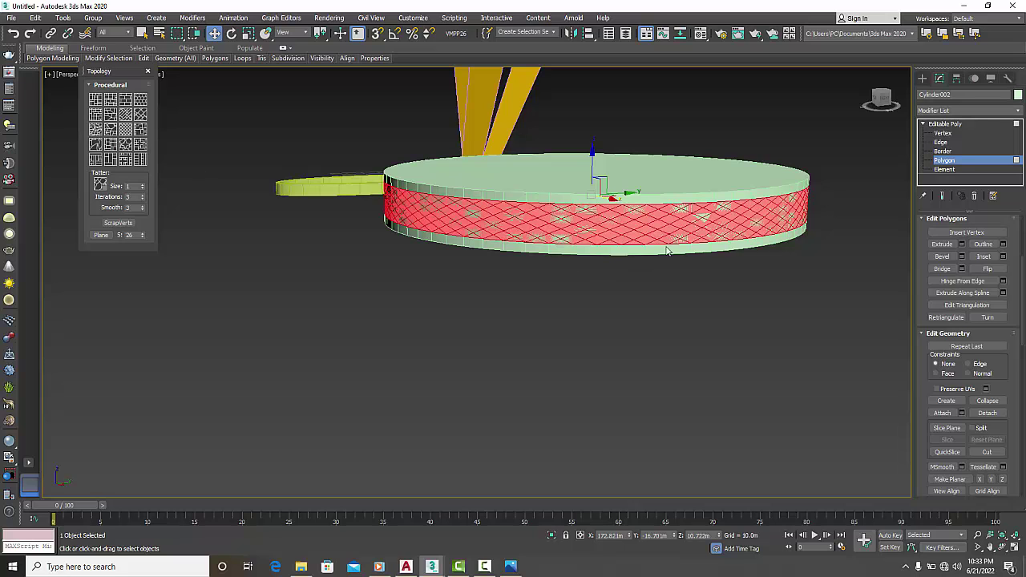
pyautogui.scroll(2, 649, 232)
pyautogui.scroll(2, 642, 220)
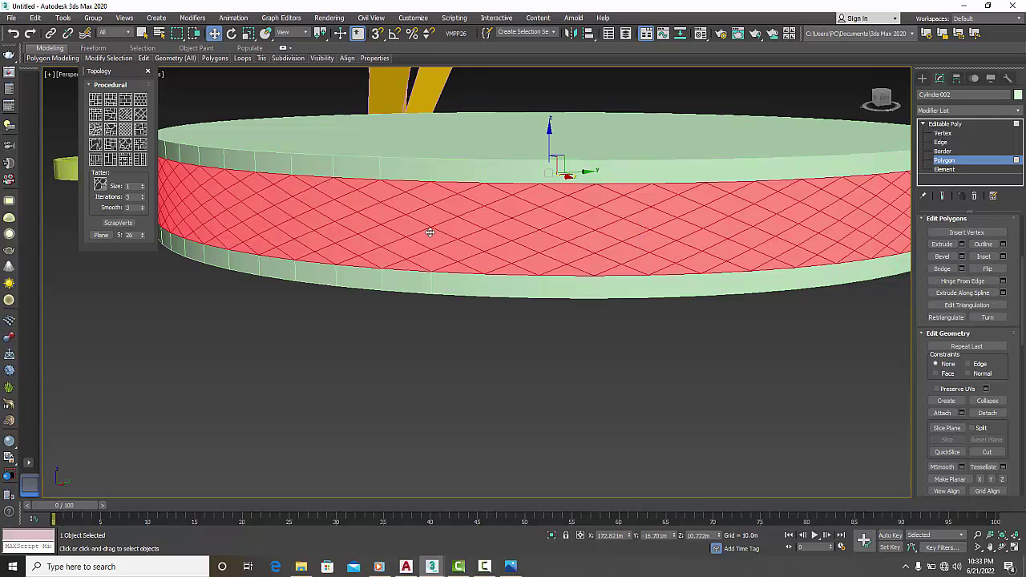
pyautogui.click(147, 73)
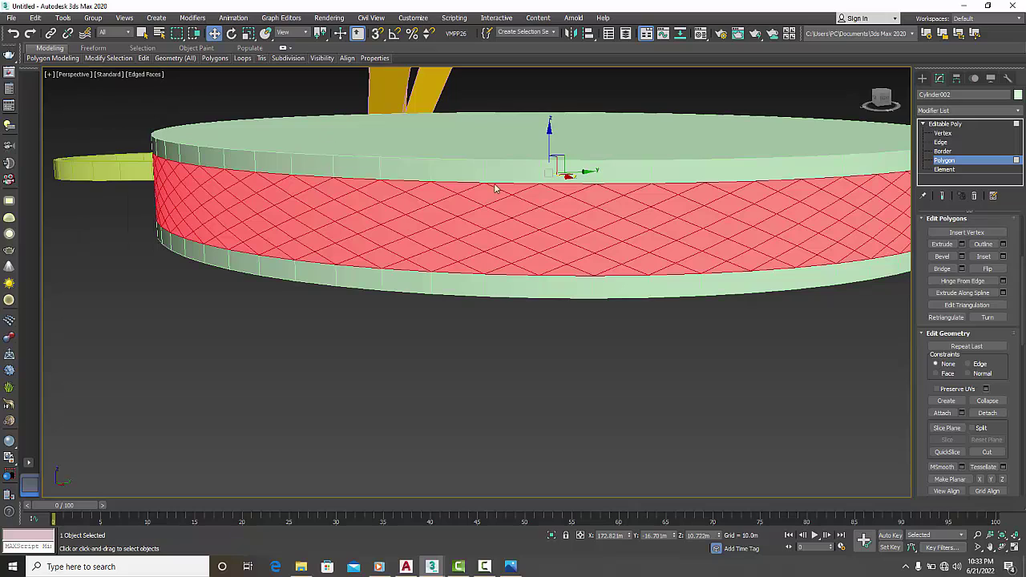
pyautogui.rightClick(540, 230)
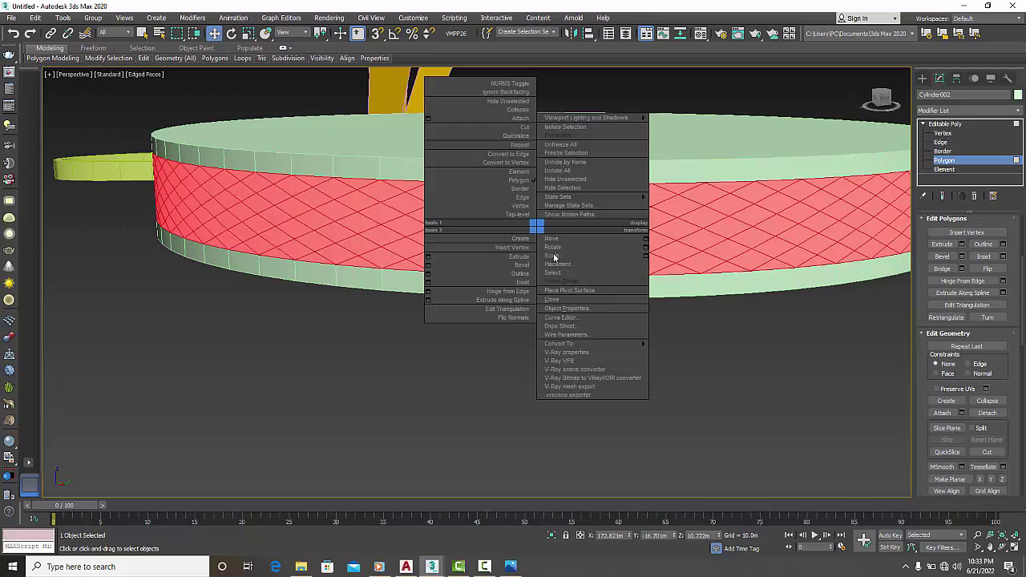
# Step: Inset the band's diamond faces By Polygon by 0.41m
pyautogui.click(428, 285)
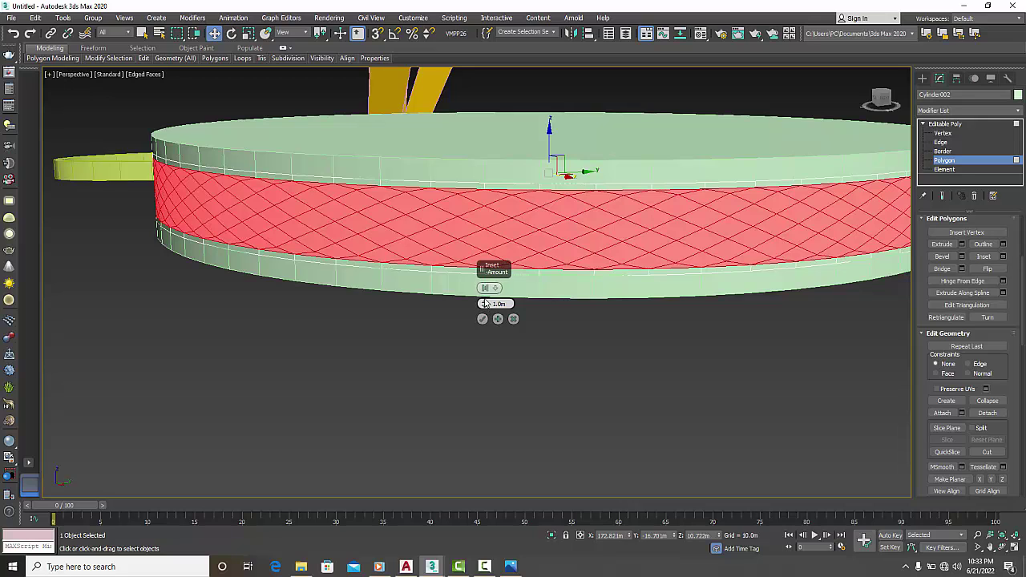
pyautogui.click(485, 289)
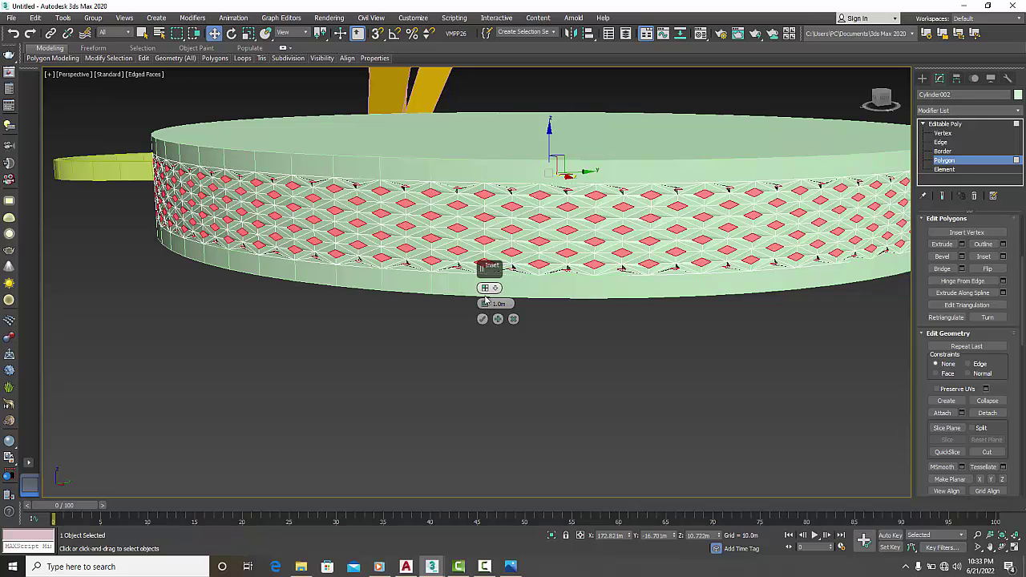
pyautogui.scroll(3, 443, 266)
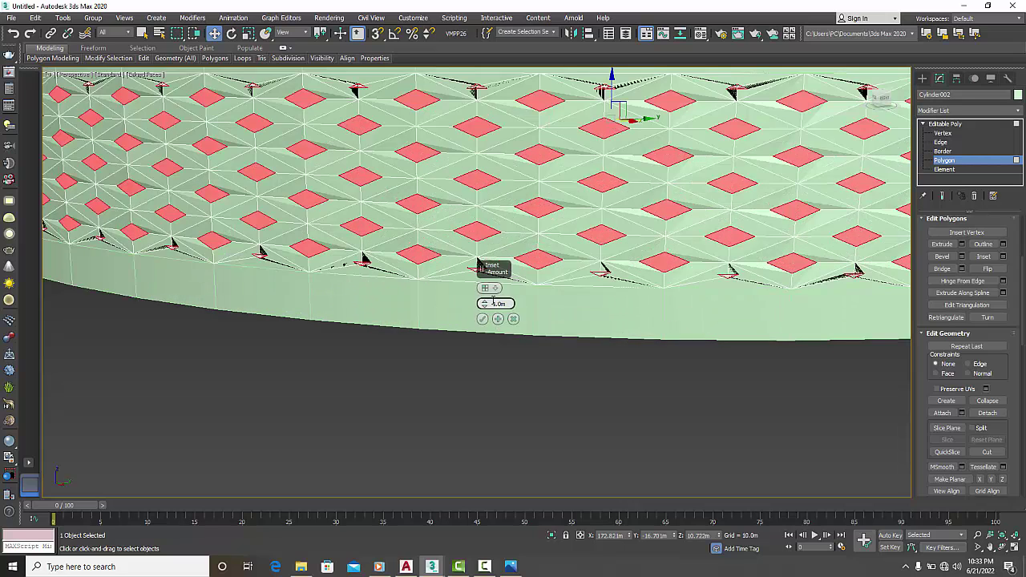
pyautogui.moveTo(484, 306); pyautogui.dragTo(483, 307)
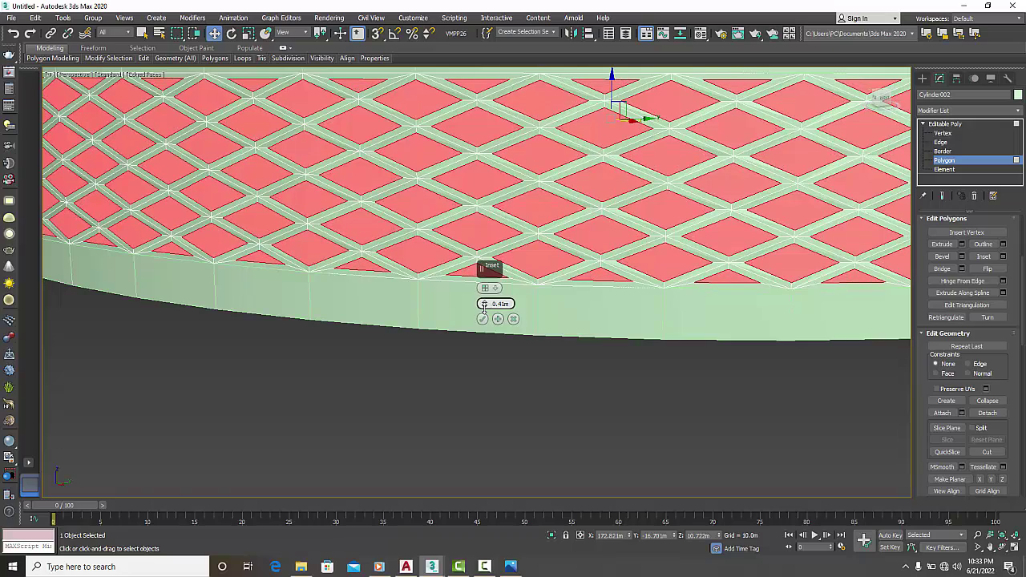
pyautogui.scroll(-3, 571, 272)
pyautogui.scroll(-2, 593, 290)
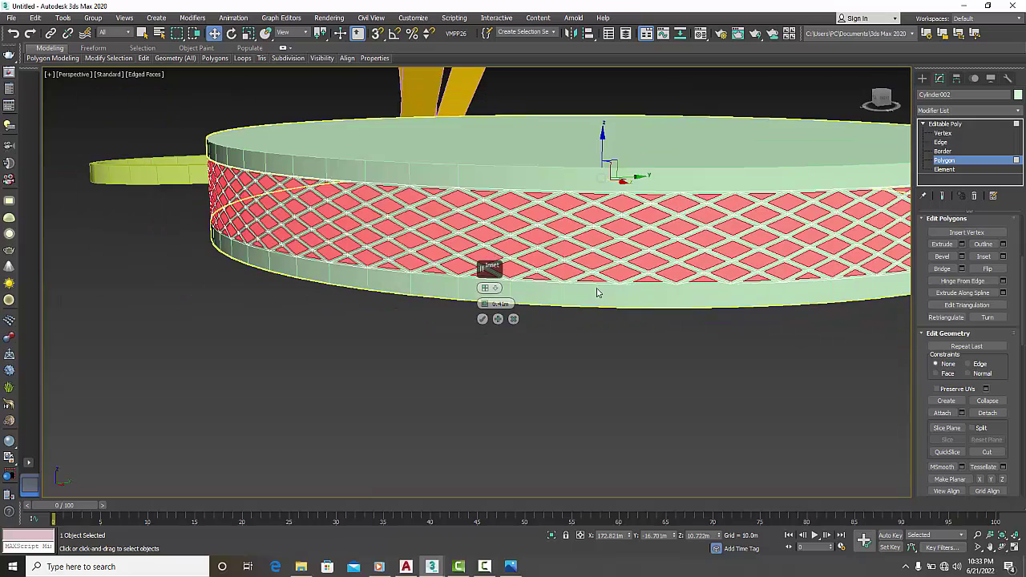
pyautogui.keyDown('alt'); pyautogui.moveTo(657, 310); pyautogui.dragTo(419, 335, button='middle'); pyautogui.keyUp('alt')
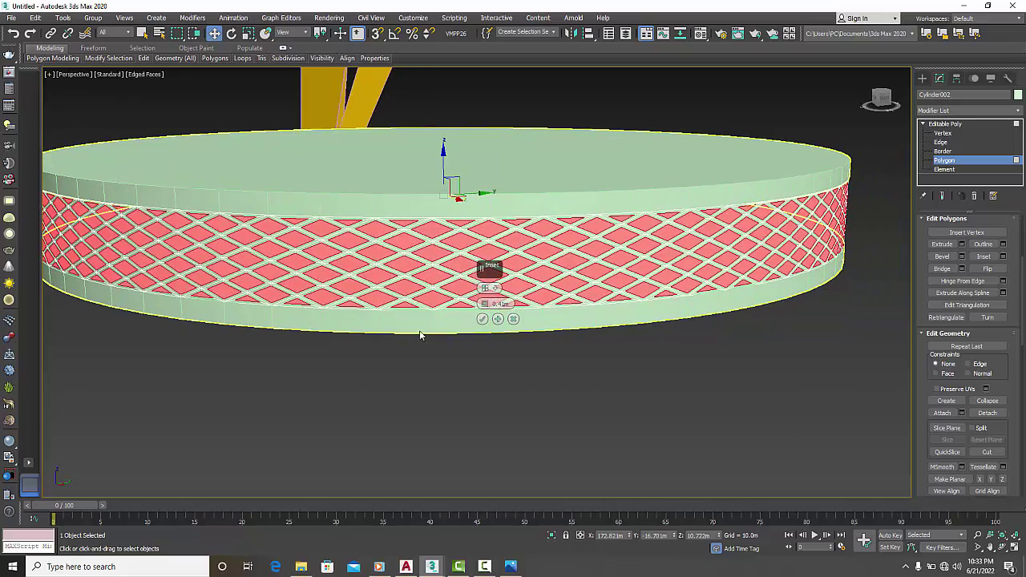
pyautogui.moveTo(612, 368)
pyautogui.keyDown('alt'); pyautogui.mouseDown(button='middle')
pyautogui.moveTo(292, 367)
pyautogui.moveTo(408, 380)
pyautogui.mouseUp(button='middle'); pyautogui.keyUp('alt')
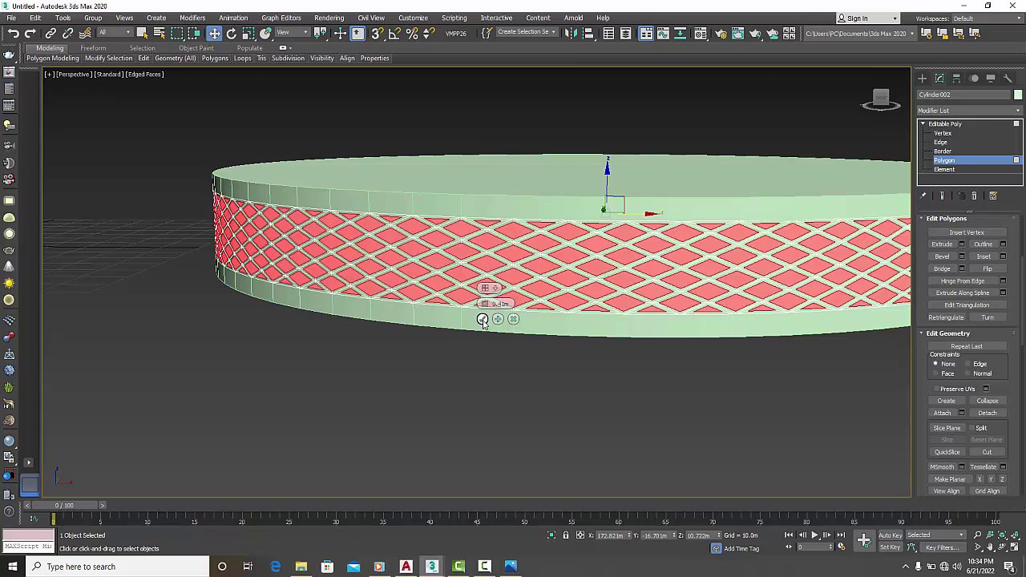
pyautogui.click(482, 319)
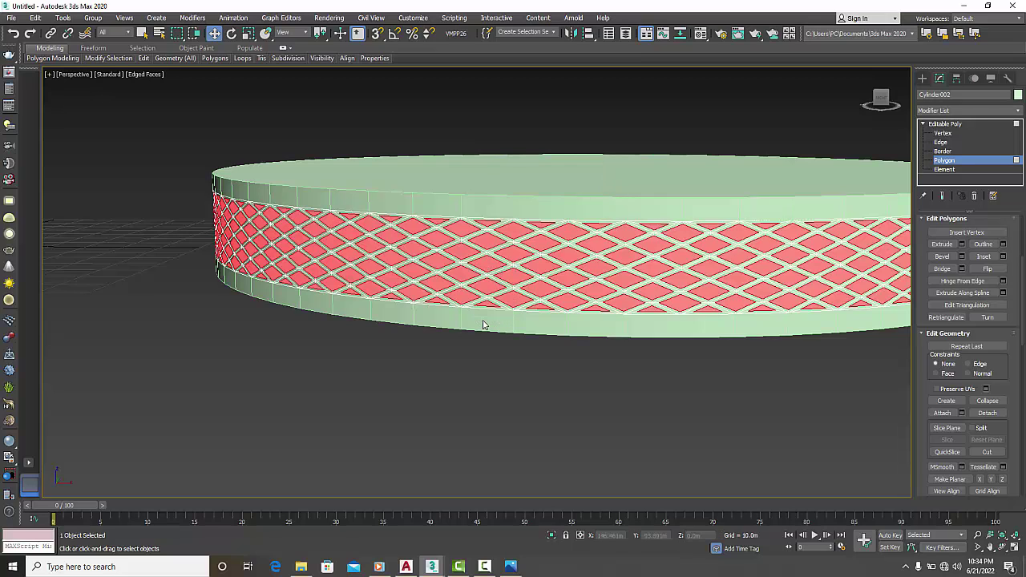
# Step: Extrude the inset diamond faces inward to a height of -1.529m
pyautogui.rightClick(504, 275)
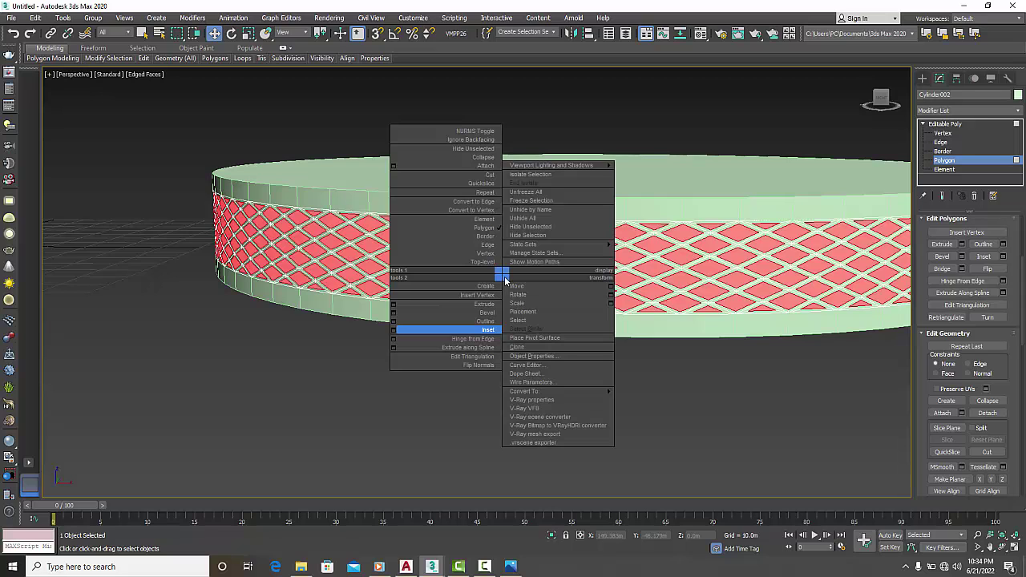
pyautogui.click(393, 304)
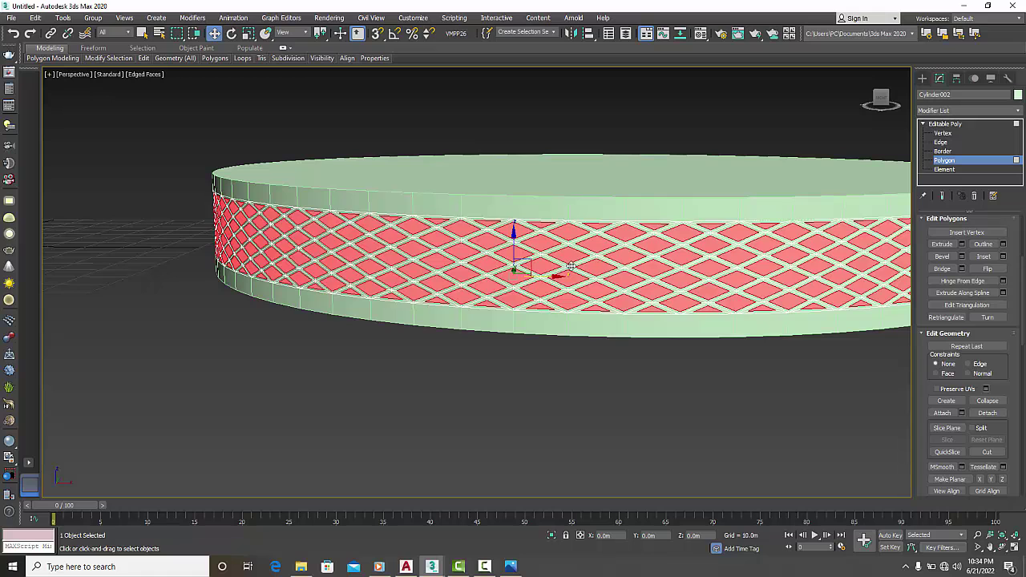
pyautogui.scroll(3, 578, 262)
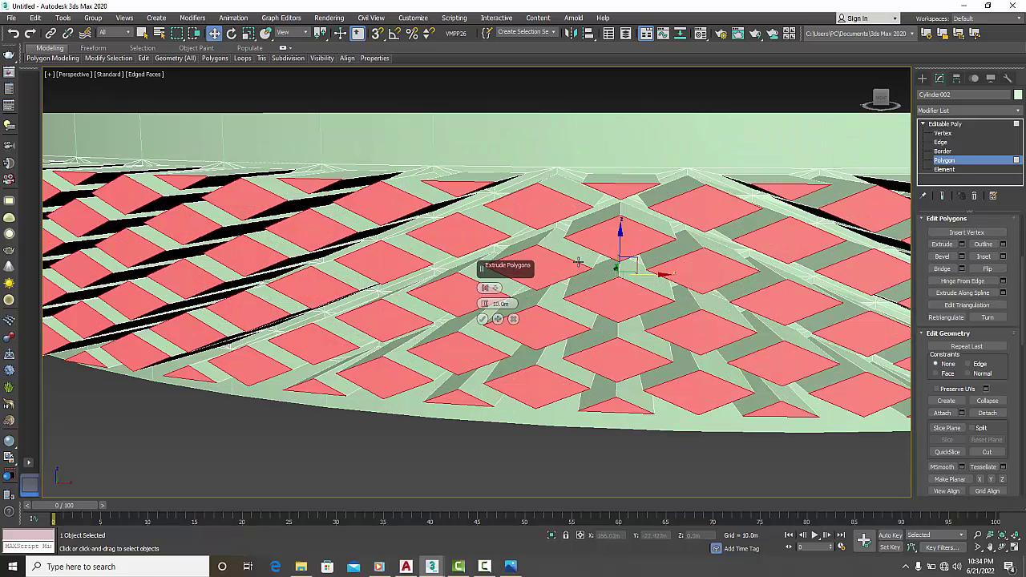
pyautogui.scroll(-3, 578, 262)
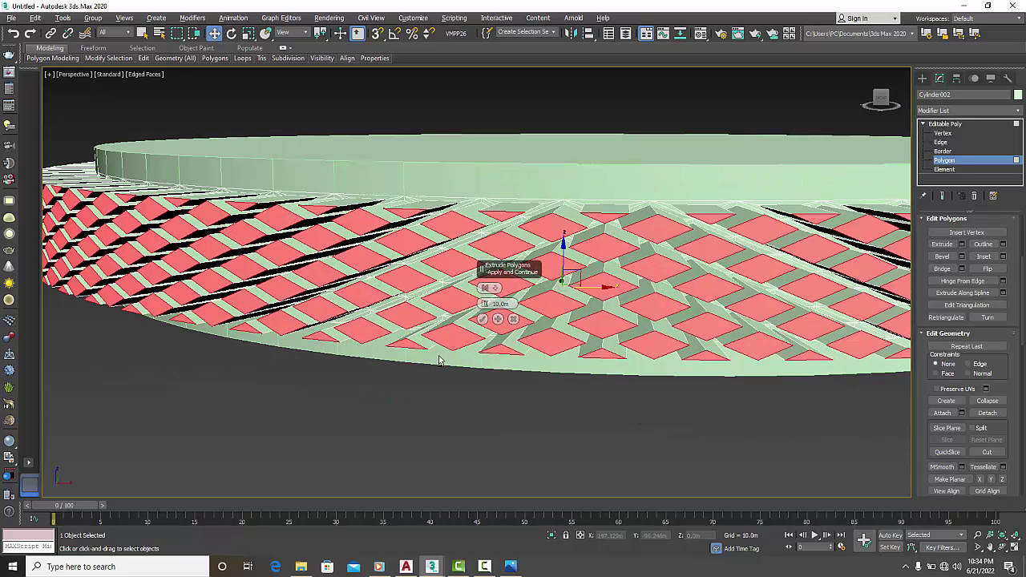
pyautogui.keyDown('alt'); pyautogui.moveTo(439, 366); pyautogui.dragTo(469, 366, button='middle'); pyautogui.keyUp('alt')
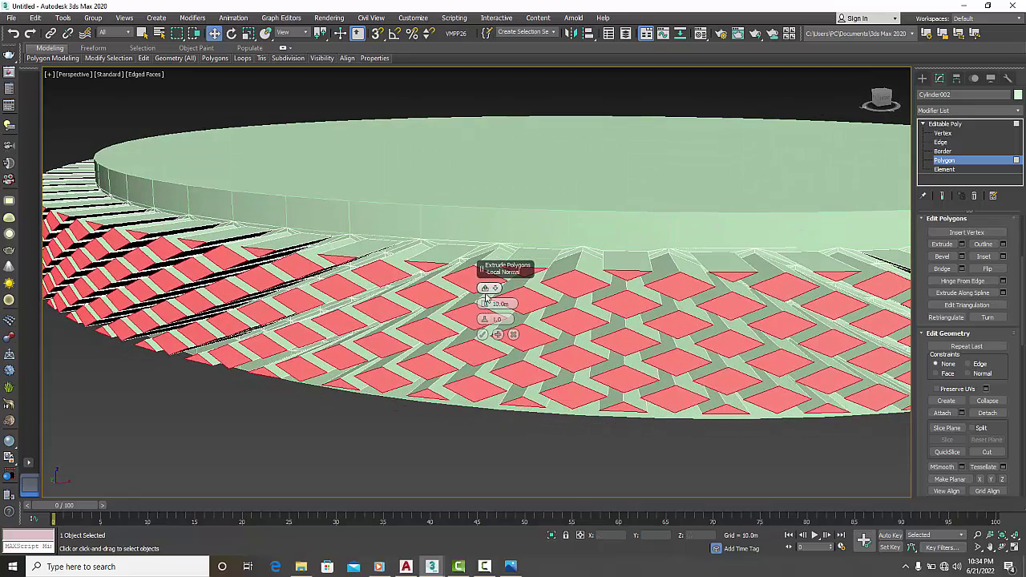
pyautogui.moveTo(485, 310); pyautogui.dragTo(481, 367)
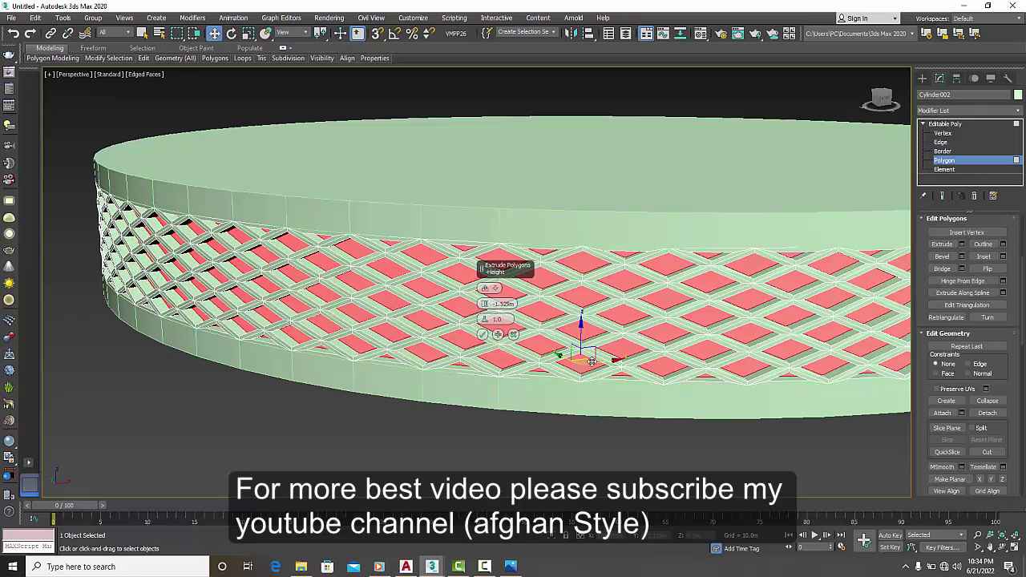
pyautogui.moveTo(577, 357)
pyautogui.keyDown('alt'); pyautogui.mouseDown(button='middle')
pyautogui.moveTo(545, 355)
pyautogui.moveTo(543, 367)
pyautogui.mouseUp(button='middle'); pyautogui.keyUp('alt')
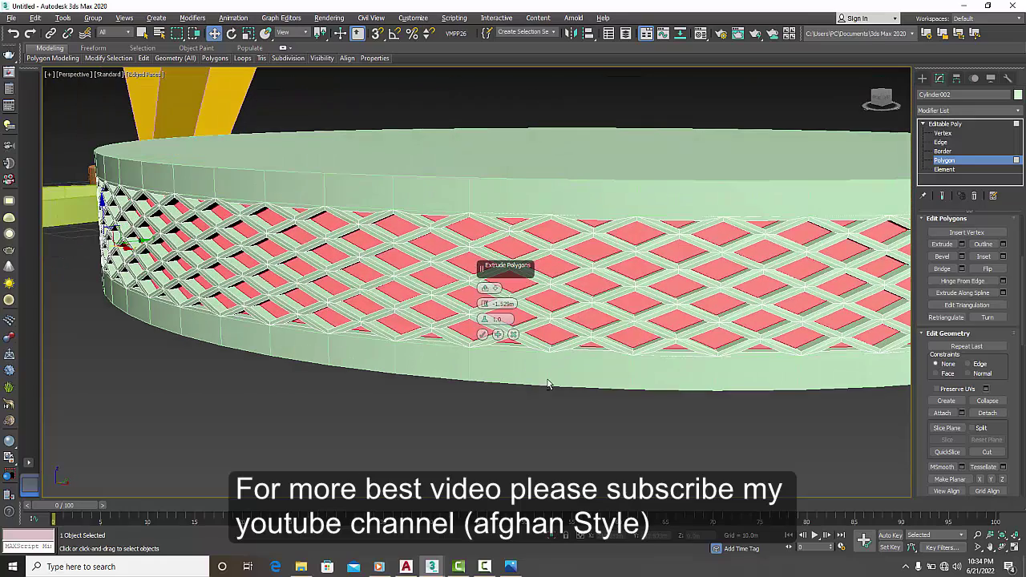
pyautogui.click(481, 334)
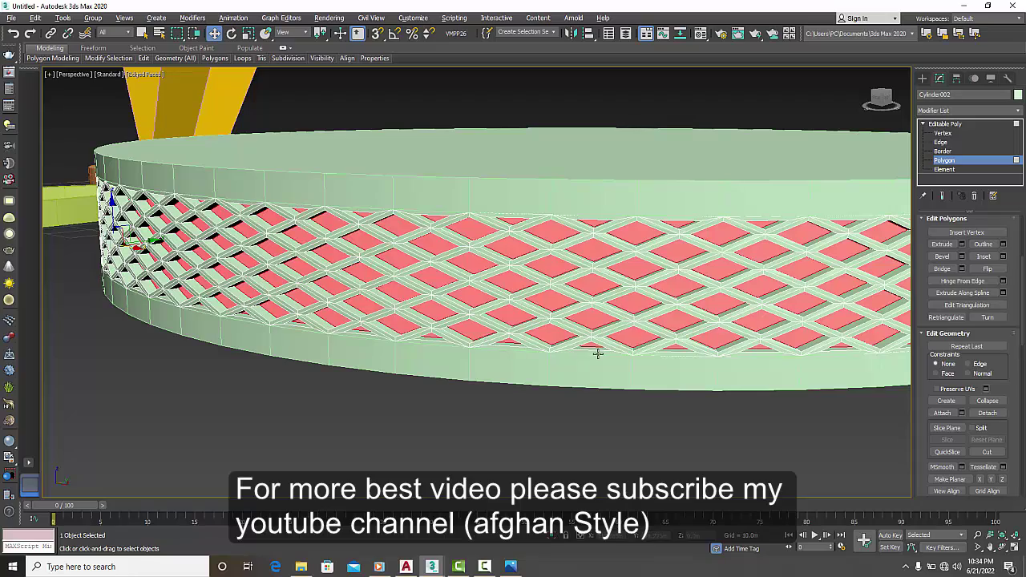
# Step: Select a face on the lattice band and recentre the disc in view
pyautogui.moveTo(598, 350)
pyautogui.keyDown('alt'); pyautogui.mouseDown(button='middle')
pyautogui.moveTo(541, 357)
pyautogui.moveTo(628, 353)
pyautogui.mouseUp(button='middle'); pyautogui.keyUp('alt')
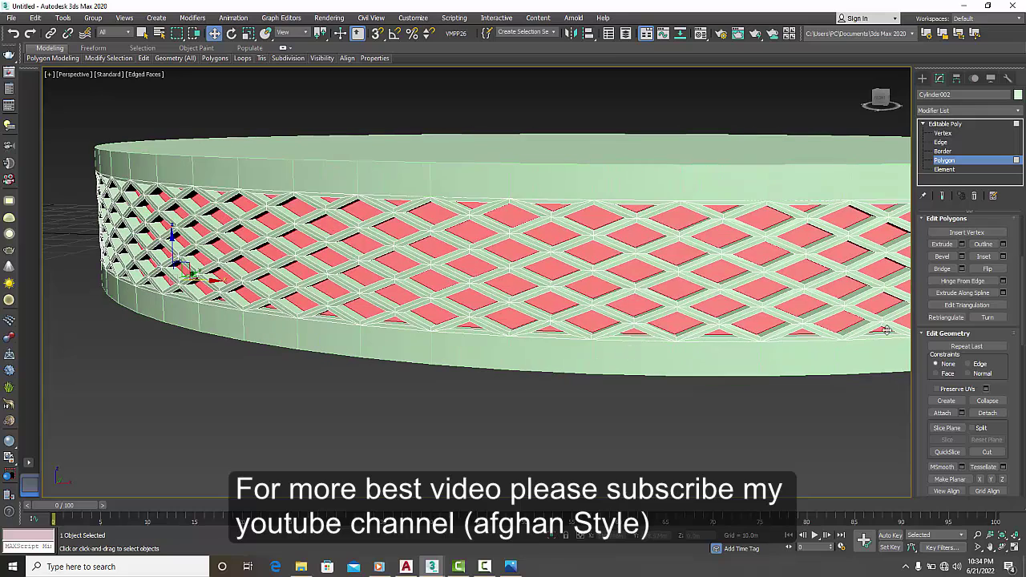
pyautogui.click(847, 309)
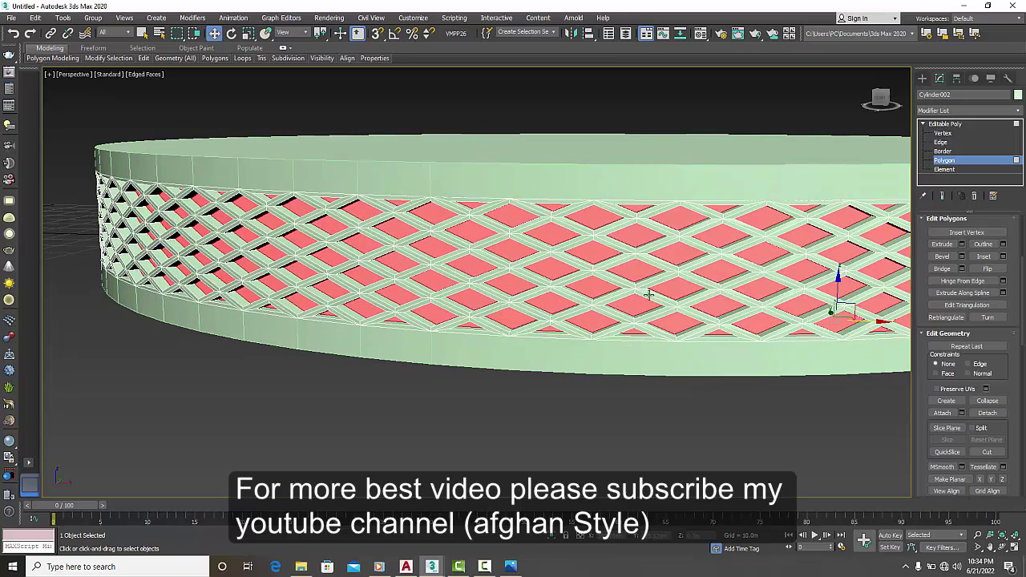
pyautogui.click(648, 295)
pyautogui.scroll(-2, 645, 321)
pyautogui.moveTo(646, 326); pyautogui.dragTo(572, 321, button='middle')
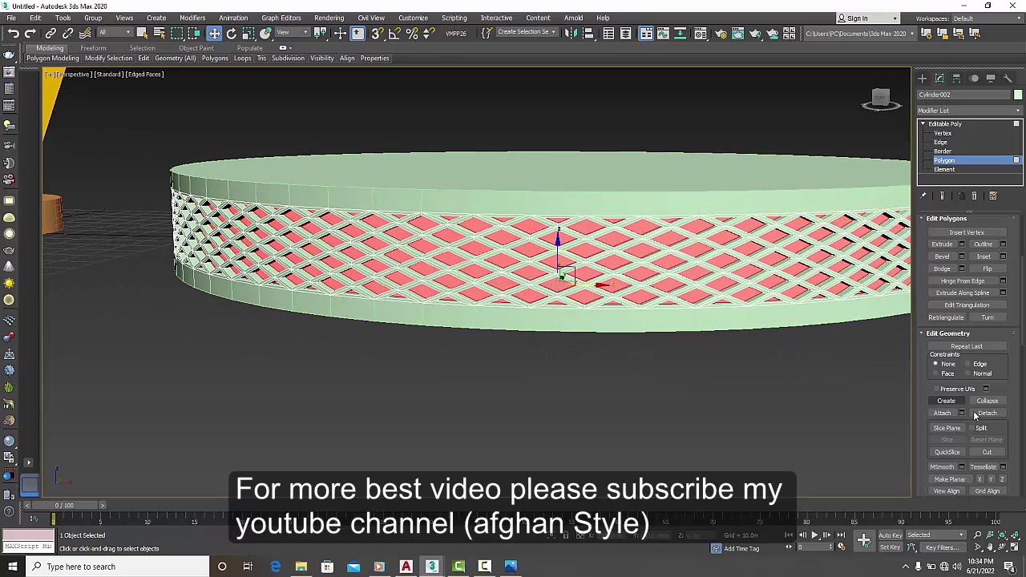
# Step: Detach the recessed diamond faces as Object002 and exit polygon editing
pyautogui.click(987, 414)
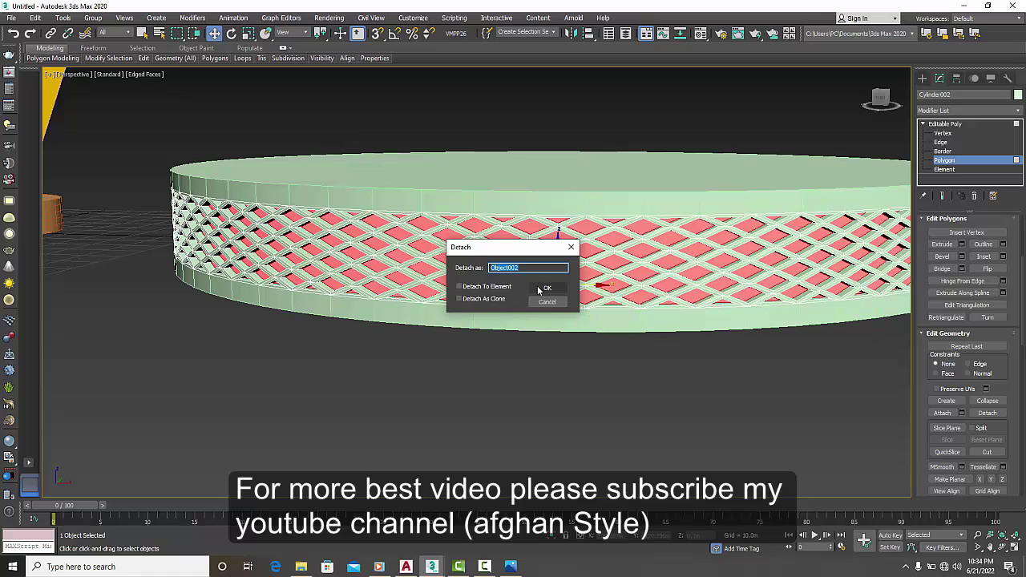
pyautogui.click(547, 292)
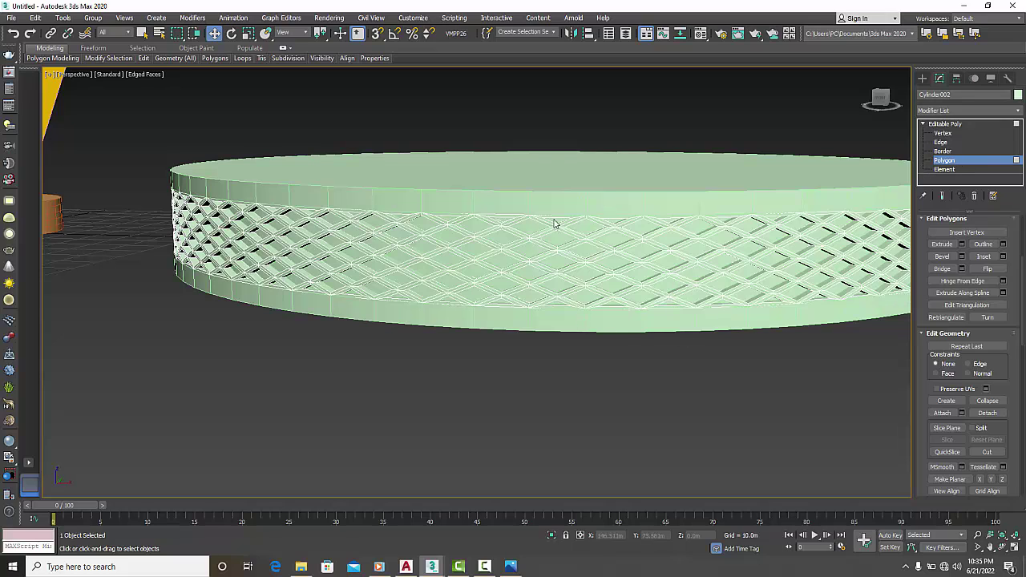
pyautogui.click(946, 125)
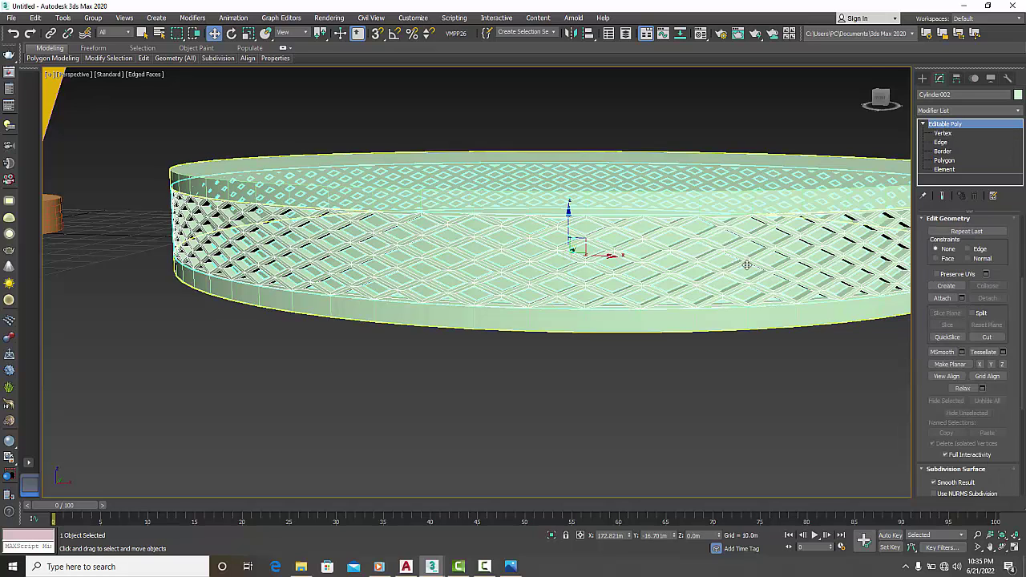
pyautogui.click(674, 365)
pyautogui.scroll(-4, 673, 365)
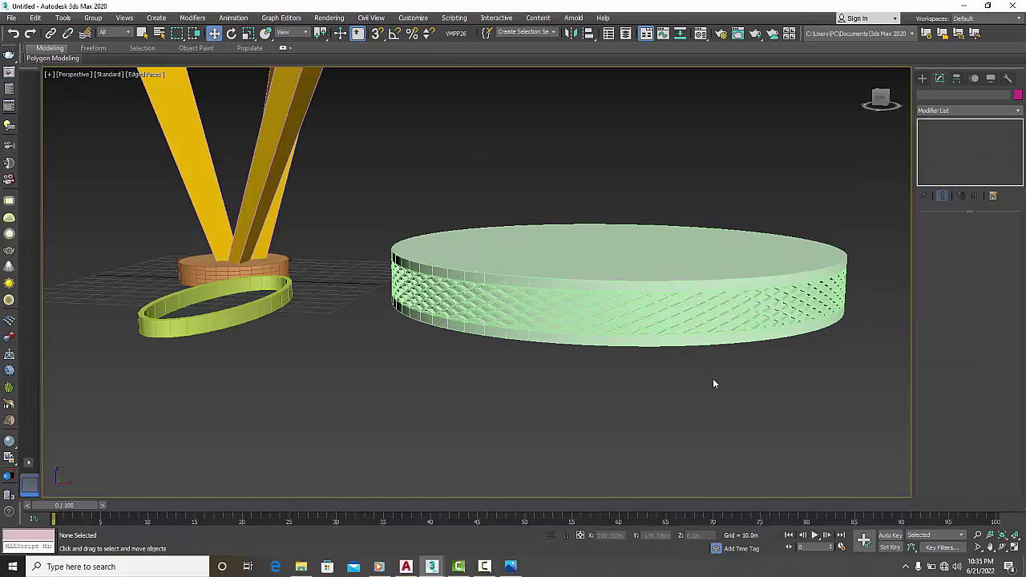
pyautogui.moveTo(713, 384)
pyautogui.keyDown('alt'); pyautogui.mouseDown(button='middle')
pyautogui.moveTo(700, 383)
pyautogui.moveTo(697, 364)
pyautogui.mouseUp(button='middle'); pyautogui.keyUp('alt')
# Step: Give the disc's top cap Material #9 with a near-black diffuse of RGB 22,22,22
pyautogui.click(687, 297)
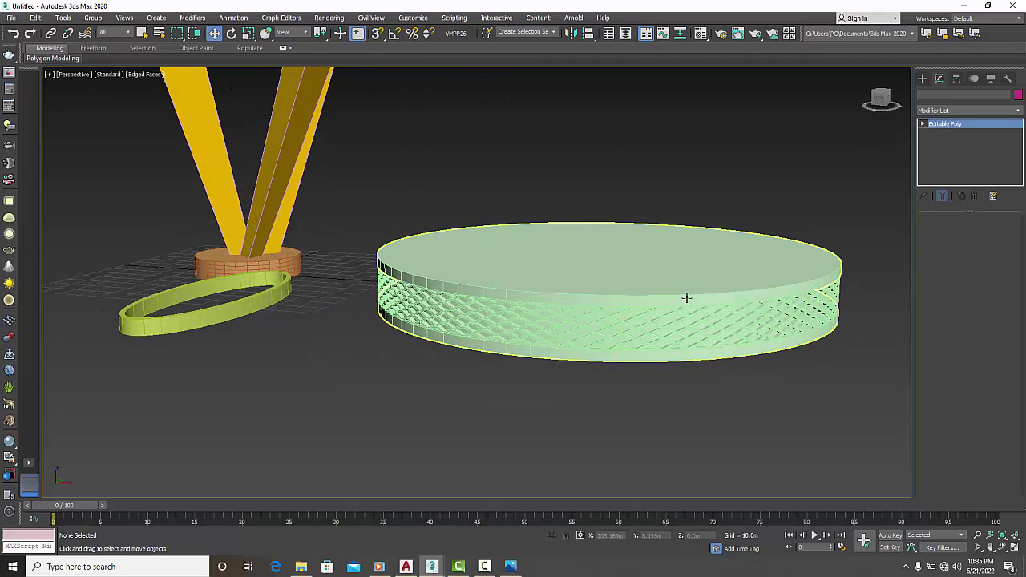
pyautogui.press('m')
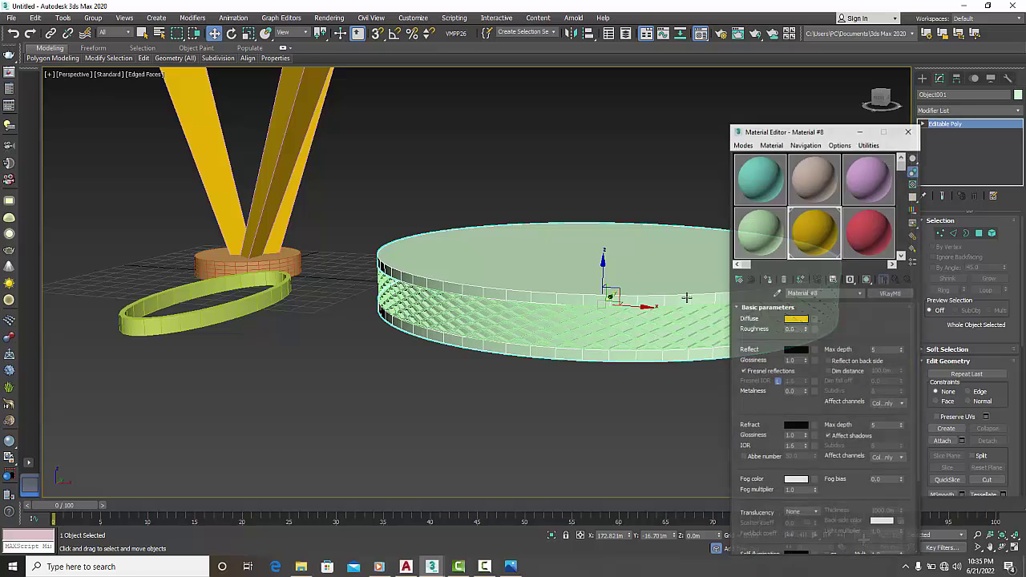
pyautogui.click(852, 231)
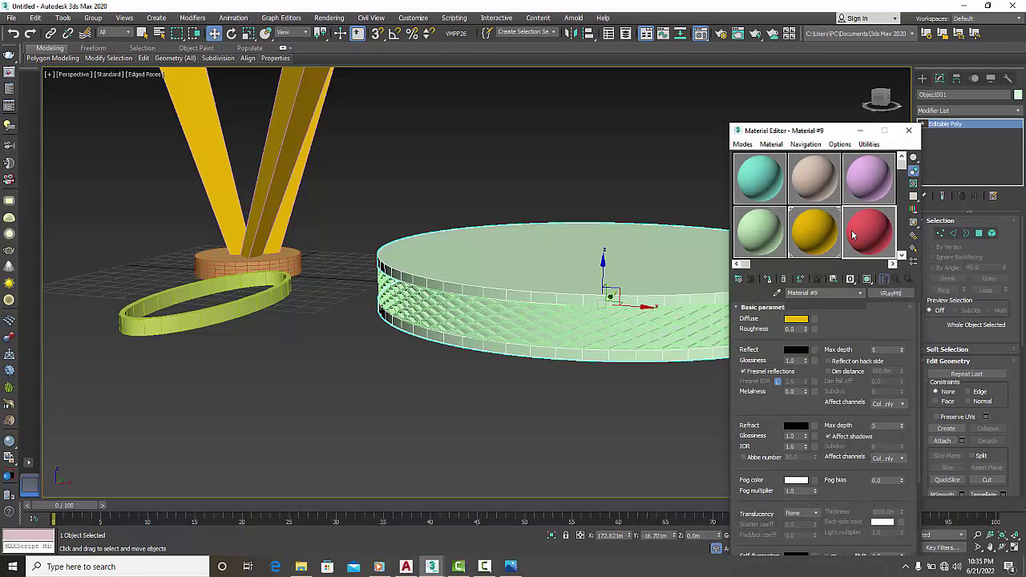
pyautogui.click(796, 319)
pyautogui.click(291, 151)
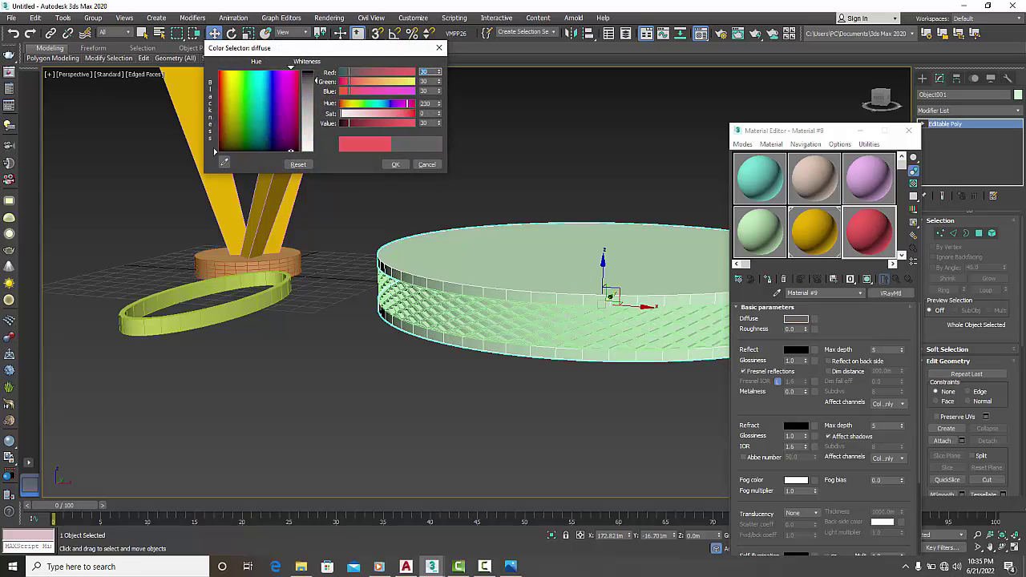
pyautogui.moveTo(291, 150); pyautogui.dragTo(292, 151)
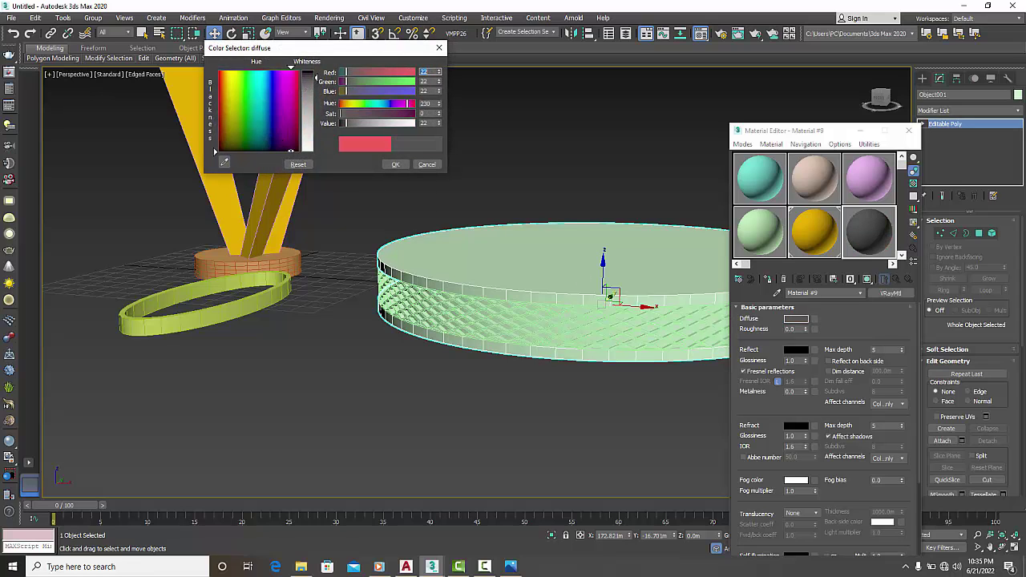
pyautogui.click(395, 164)
pyautogui.click(783, 282)
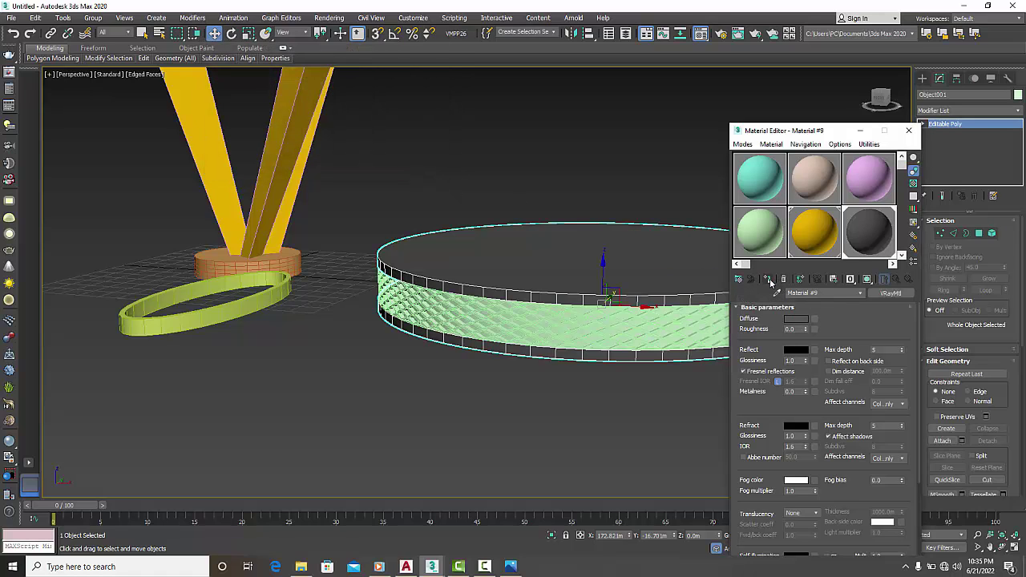
# Step: Set Material #11's diffuse to white and assign it to lattice mesh Object002
pyautogui.click(632, 330)
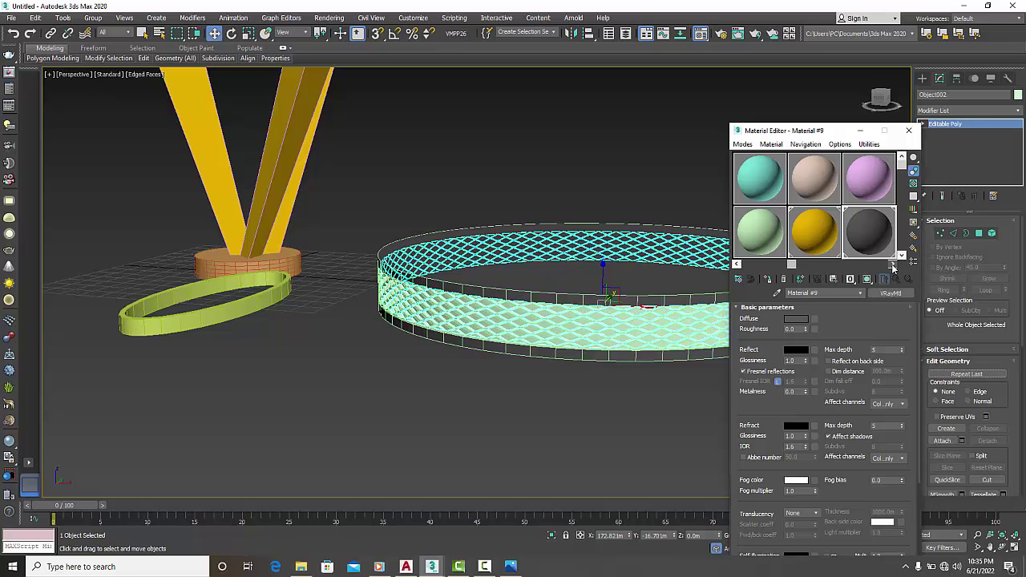
pyautogui.click(891, 264)
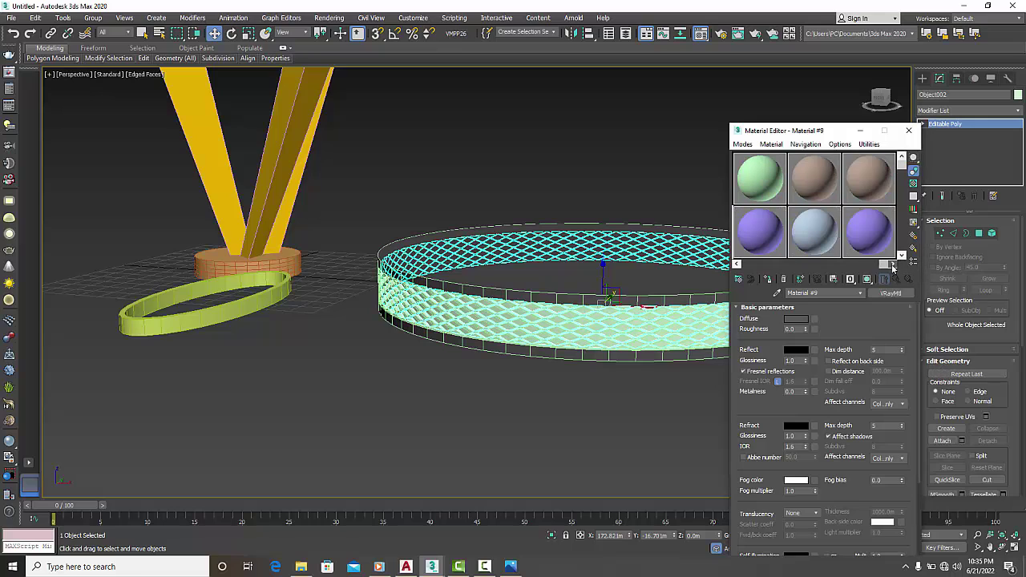
pyautogui.click(816, 237)
pyautogui.click(797, 319)
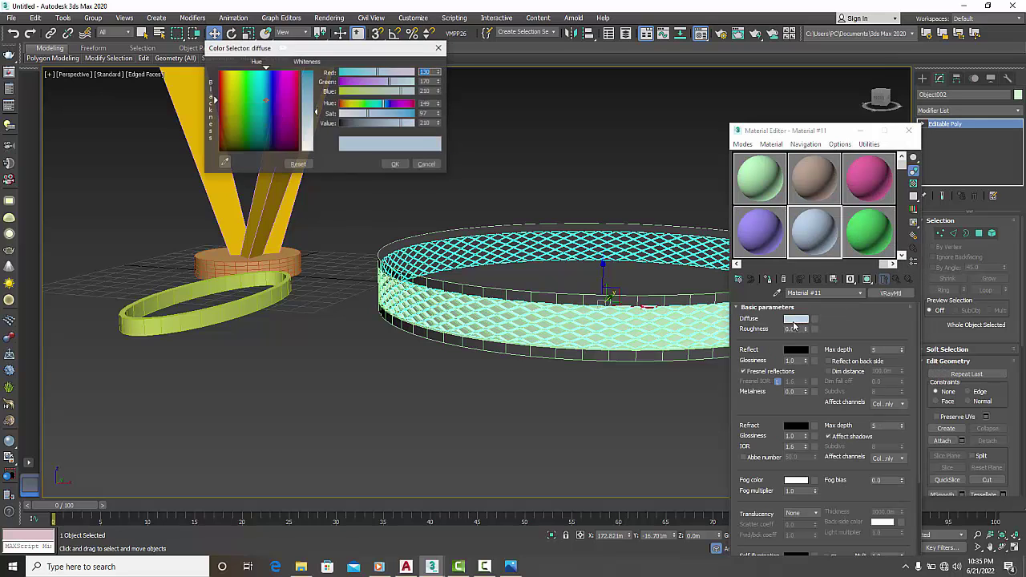
pyautogui.click(307, 152)
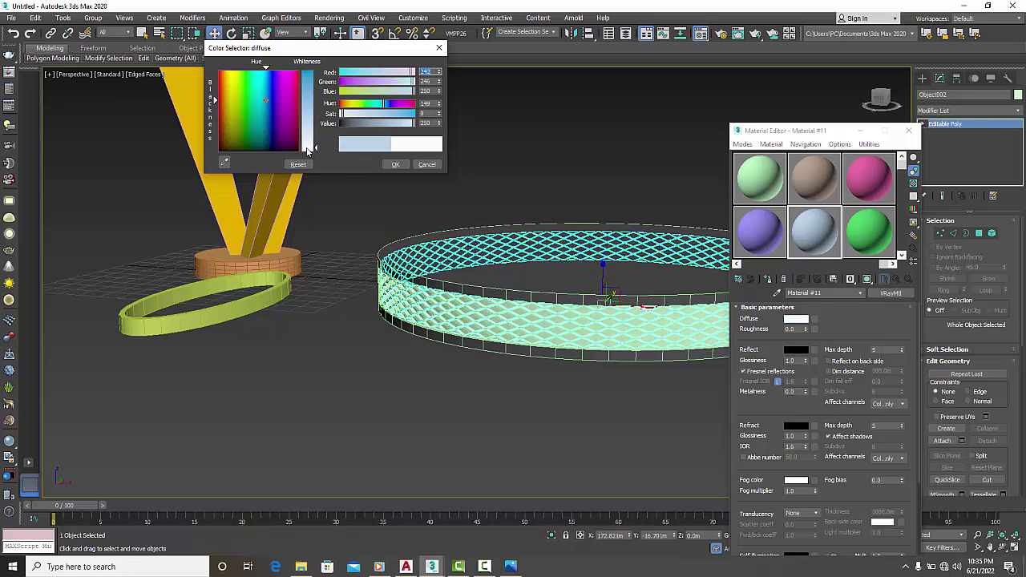
pyautogui.click(395, 164)
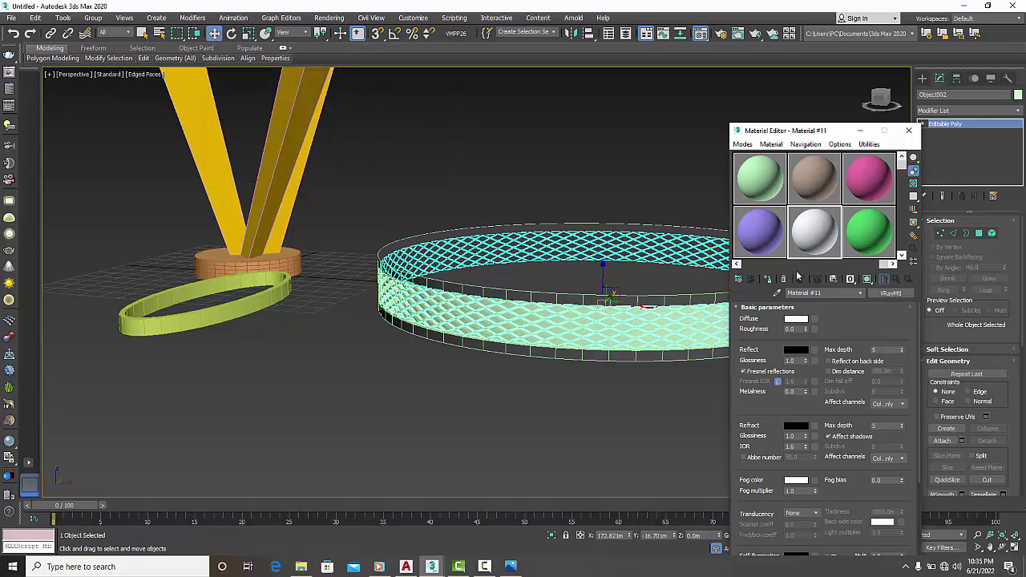
pyautogui.click(767, 279)
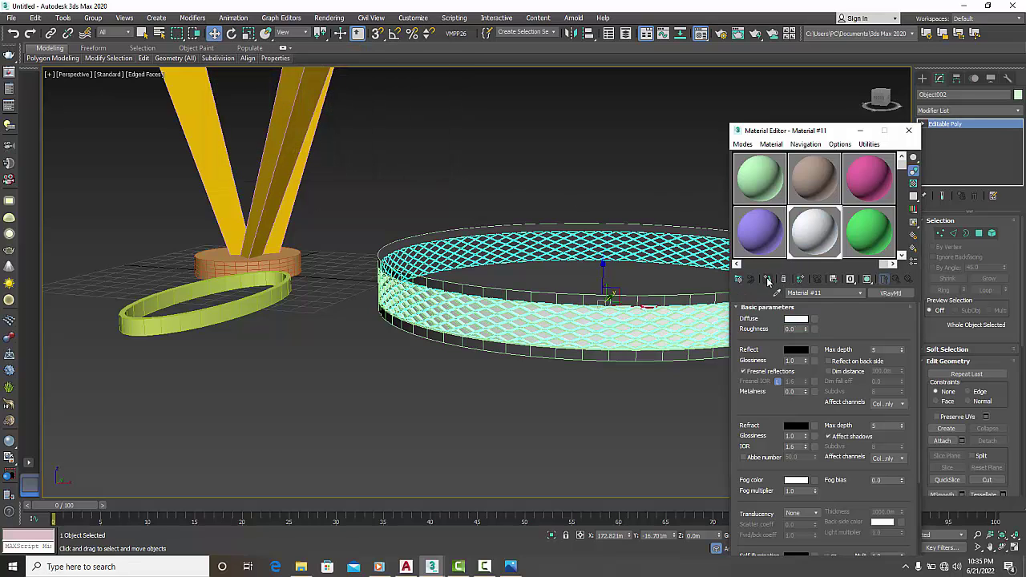
pyautogui.click(908, 130)
pyautogui.click(587, 395)
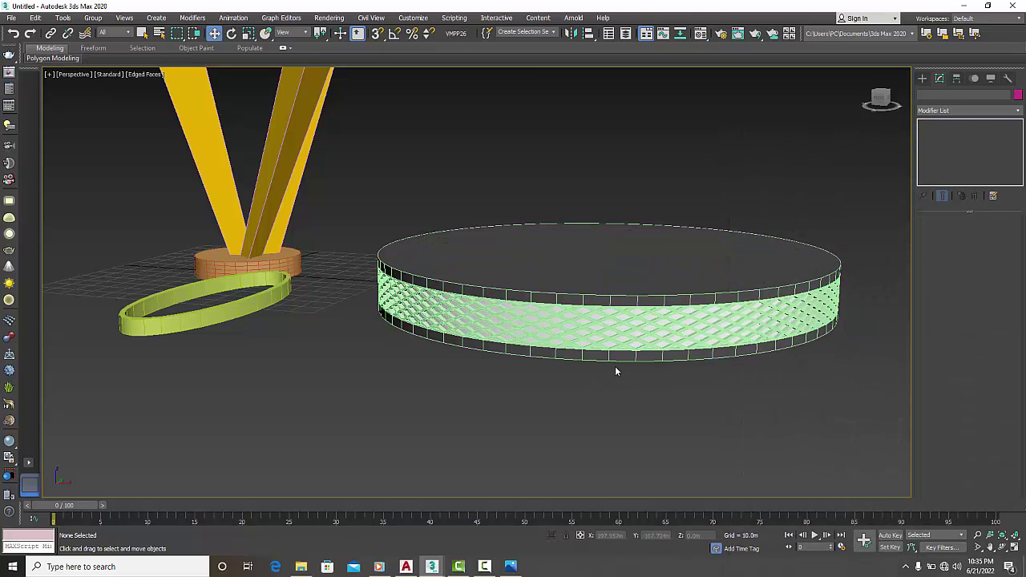
# Step: Assign the dark grey Material #9 to Cylinder002's solid band
pyautogui.keyDown('alt'); pyautogui.moveTo(569, 397); pyautogui.dragTo(616, 396, button='middle'); pyautogui.keyUp('alt')
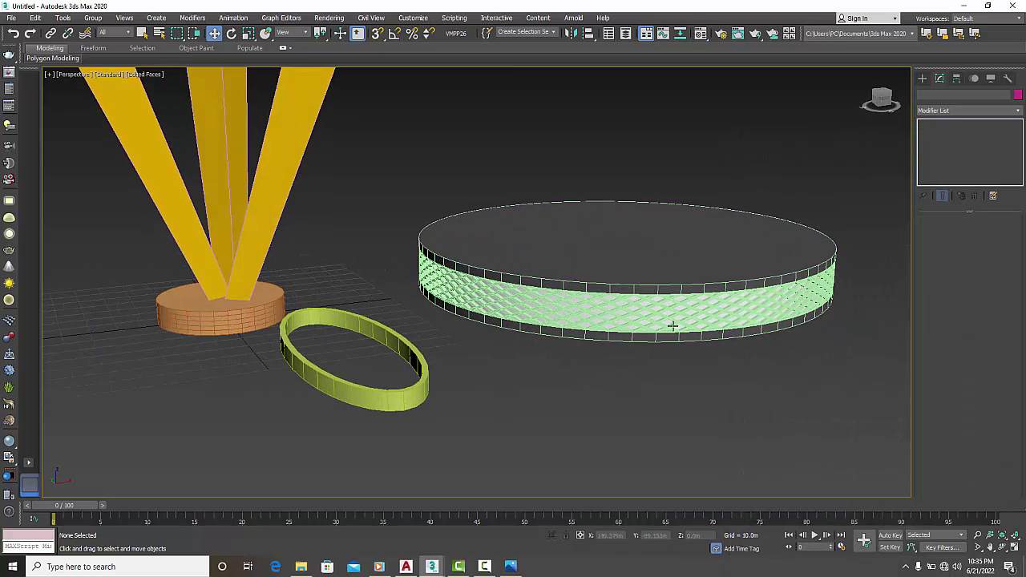
pyautogui.scroll(5, 670, 322)
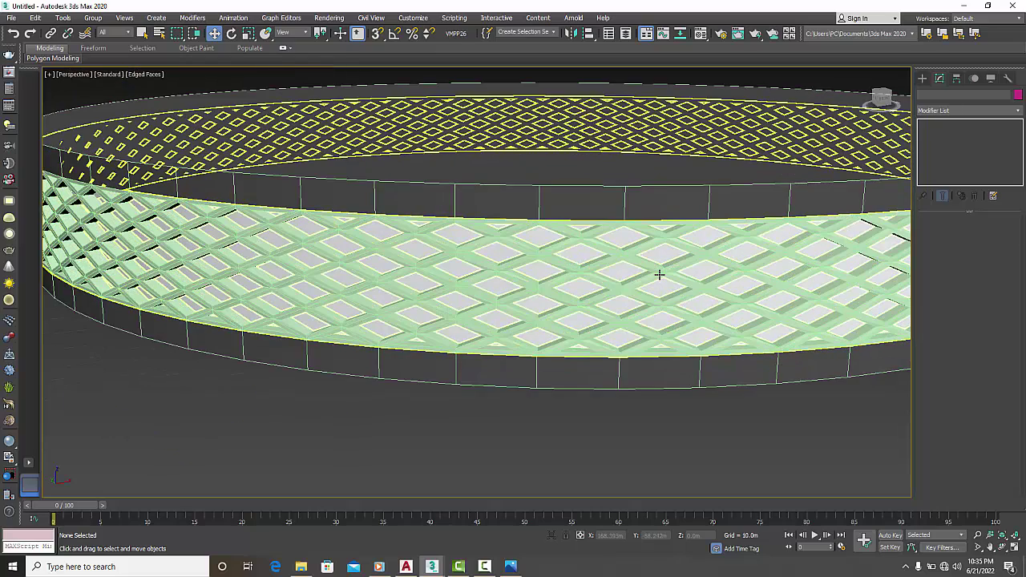
pyautogui.click(659, 274)
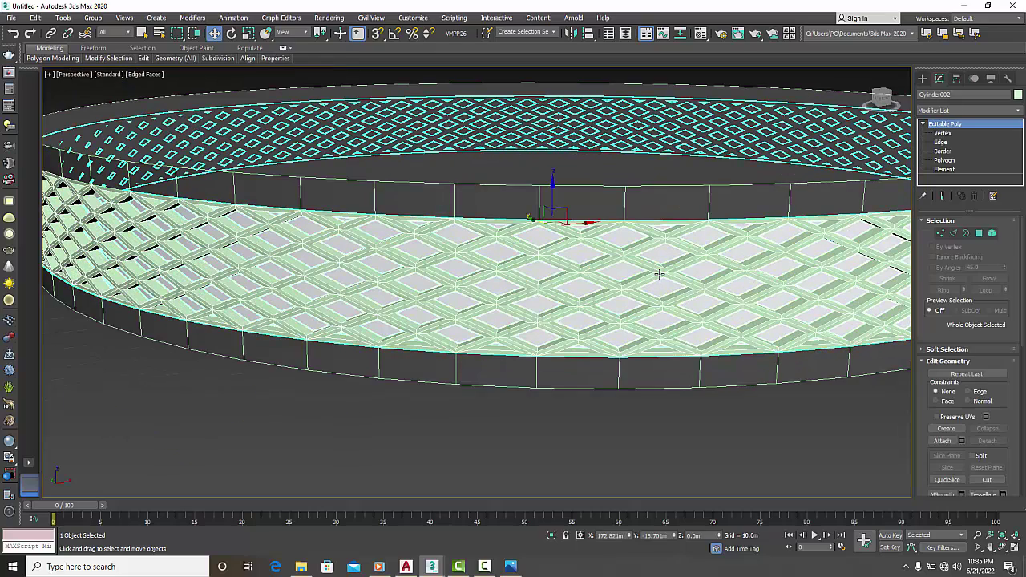
pyautogui.press('m')
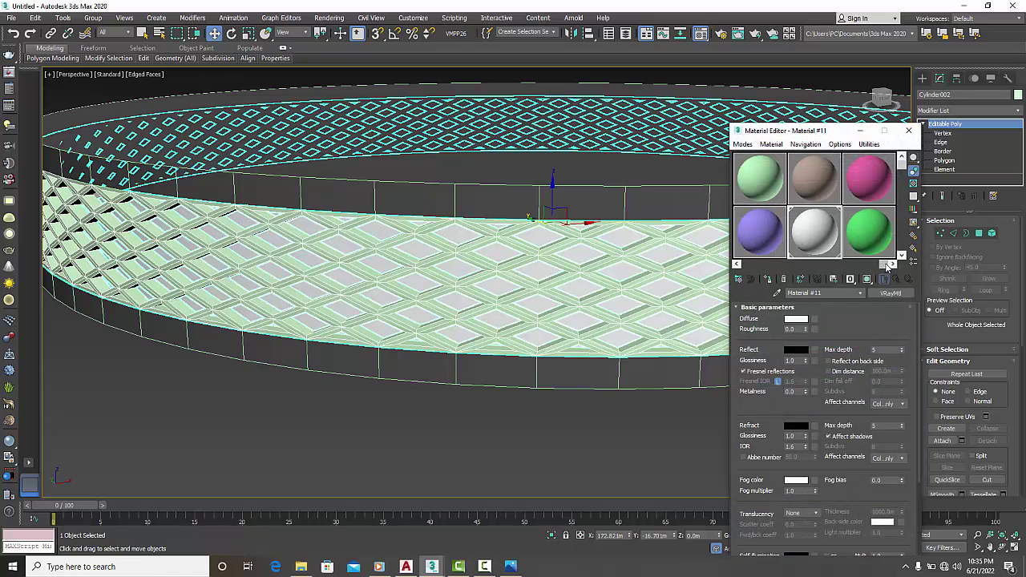
pyautogui.moveTo(887, 266); pyautogui.dragTo(841, 265)
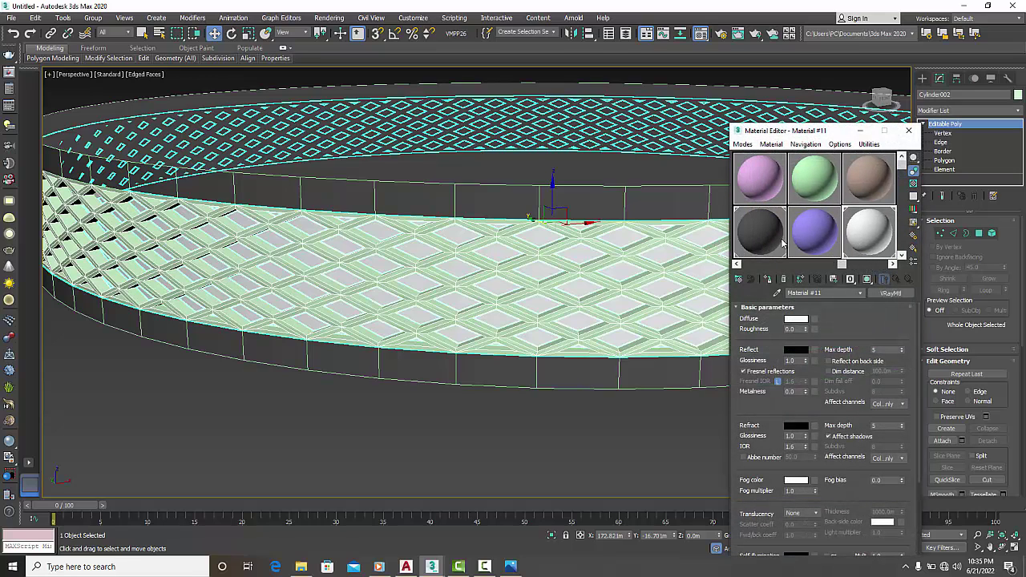
pyautogui.click(774, 245)
pyautogui.click(767, 280)
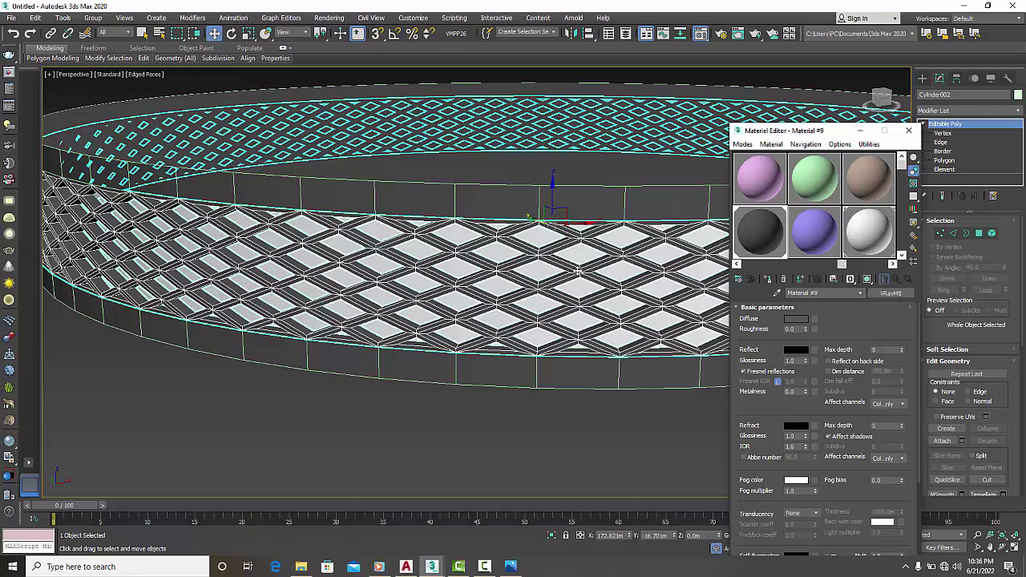
# Step: Reassign pure white Material #11 to Object002 and frame the lattice disc
pyautogui.click(577, 265)
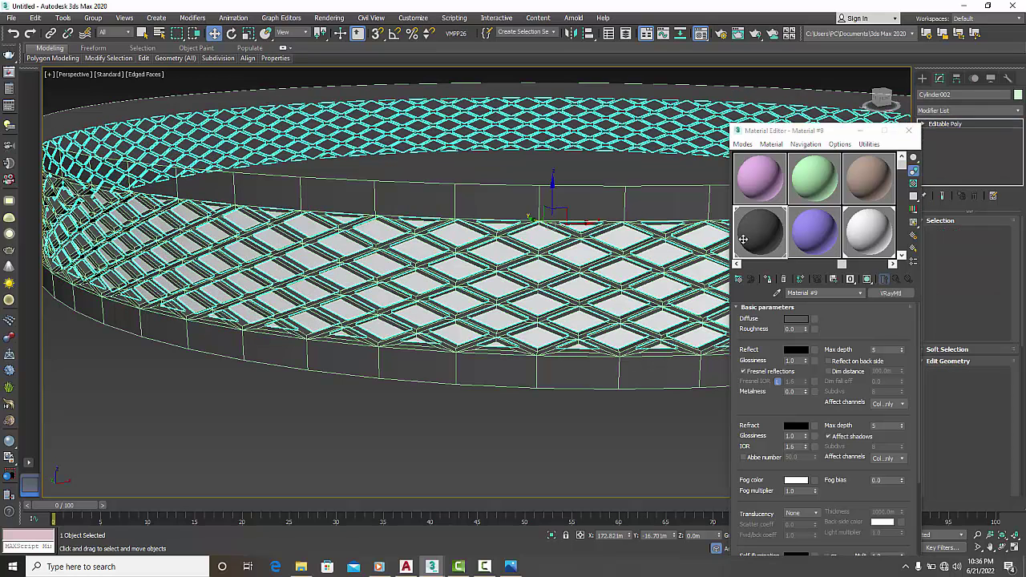
pyautogui.click(865, 232)
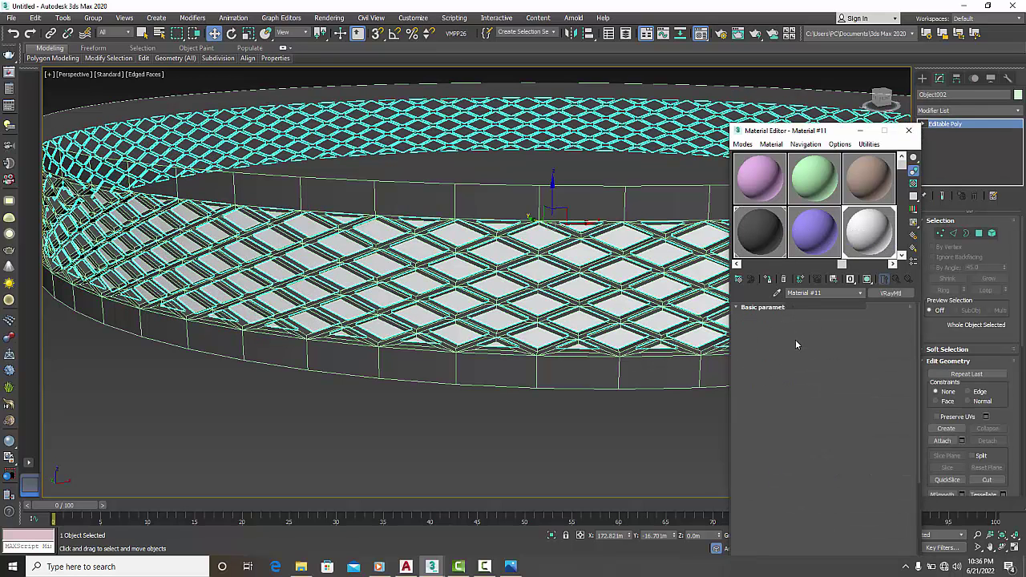
pyautogui.click(796, 319)
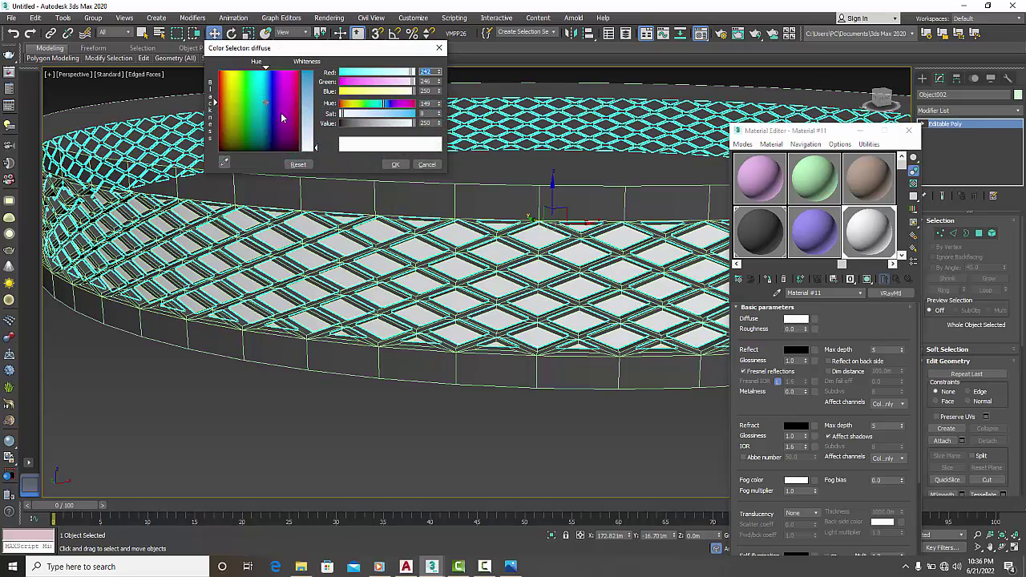
pyautogui.click(395, 165)
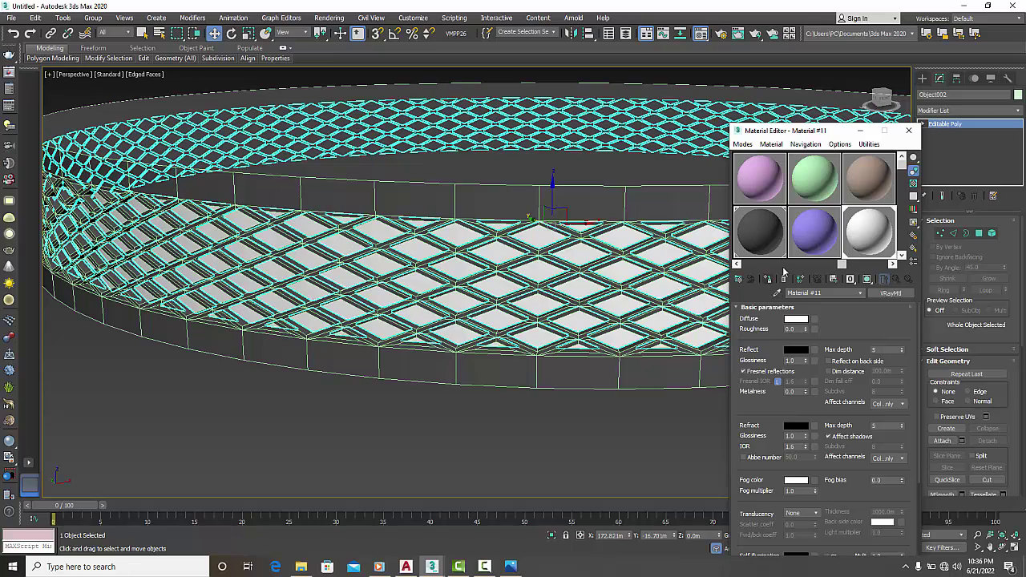
pyautogui.click(908, 130)
pyautogui.press('z')
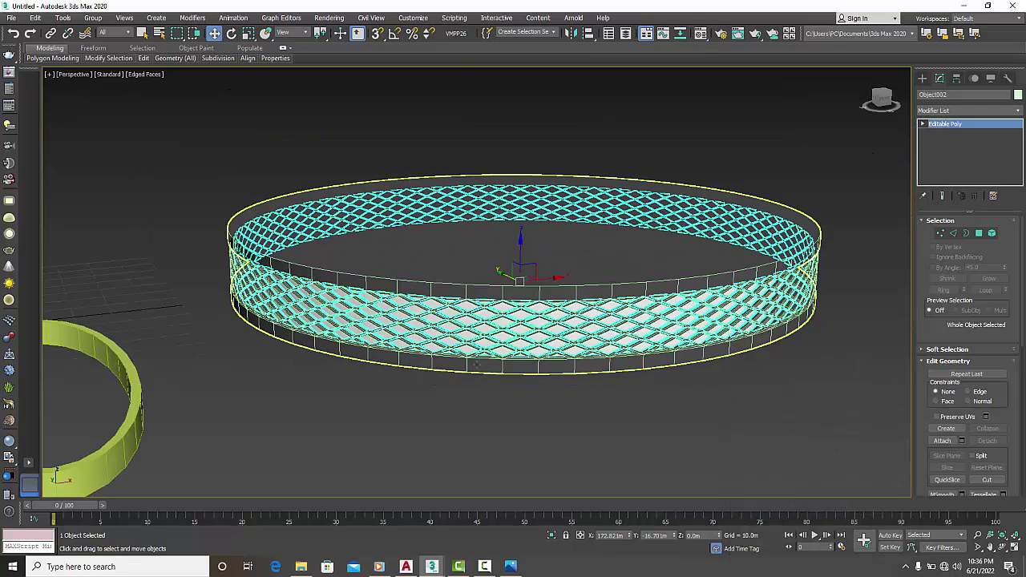
pyautogui.click(114, 185)
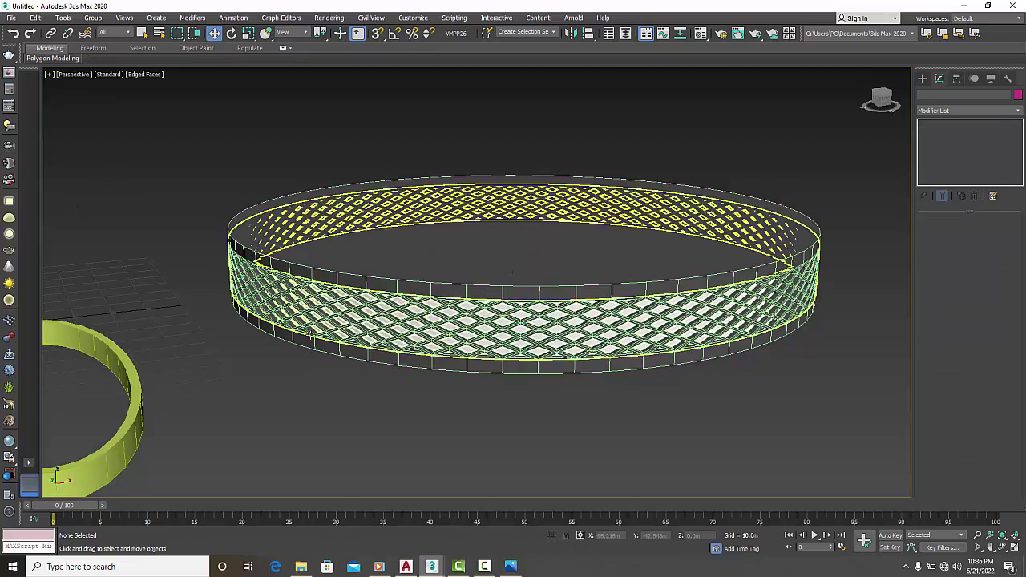
# Step: Maximize a zoomed-out Top view and start a Cylinder from Standard Primitives
pyautogui.moveTo(310, 375)
pyautogui.keyDown('alt'); pyautogui.mouseDown(button='middle')
pyautogui.moveTo(483, 352)
pyautogui.moveTo(442, 396)
pyautogui.moveTo(442, 424)
pyautogui.moveTo(428, 415)
pyautogui.moveTo(421, 282)
pyautogui.moveTo(414, 378)
pyautogui.moveTo(428, 409)
pyautogui.mouseUp(button='middle'); pyautogui.keyUp('alt')
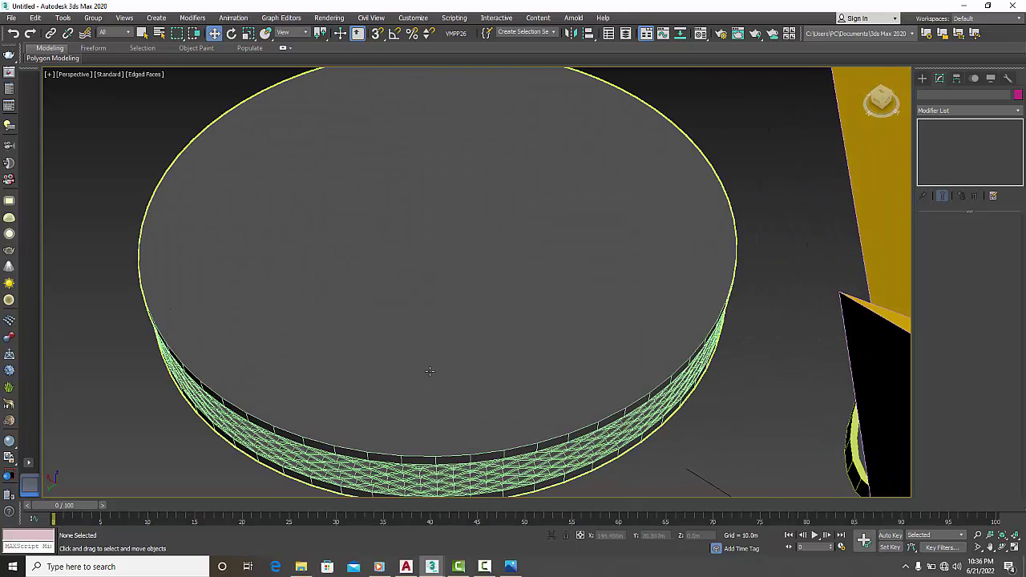
pyautogui.scroll(-3, 437, 347)
pyautogui.scroll(-3, 437, 347)
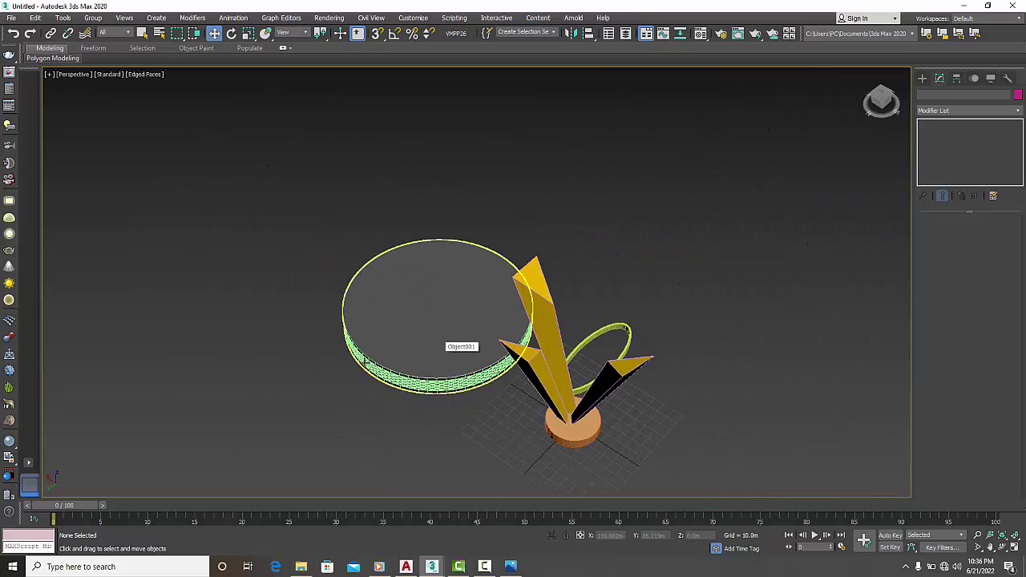
pyautogui.keyDown('alt'); pyautogui.moveTo(232, 368); pyautogui.dragTo(289, 366, button='middle'); pyautogui.keyUp('alt')
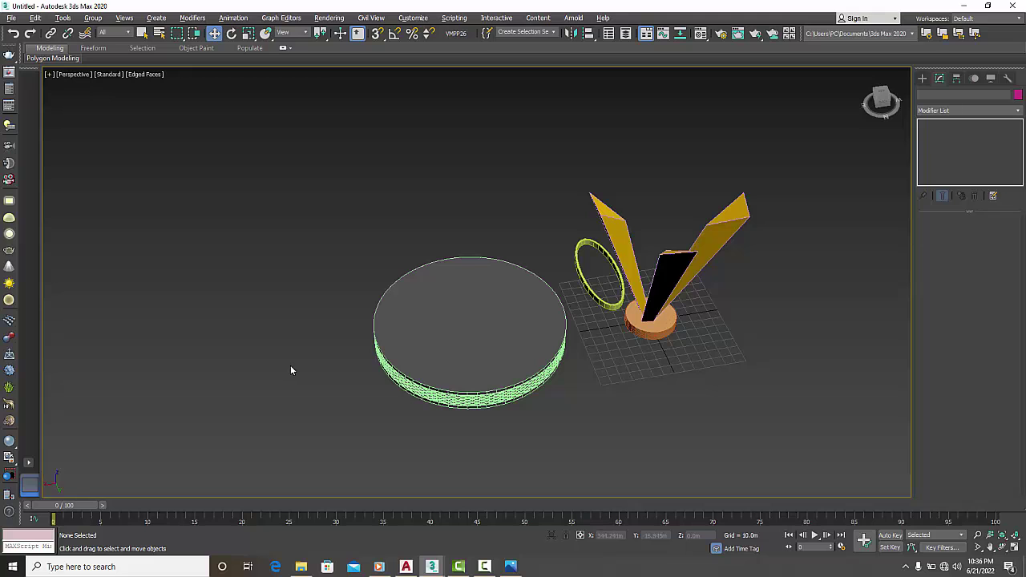
pyautogui.hotkey('alt', 'w')
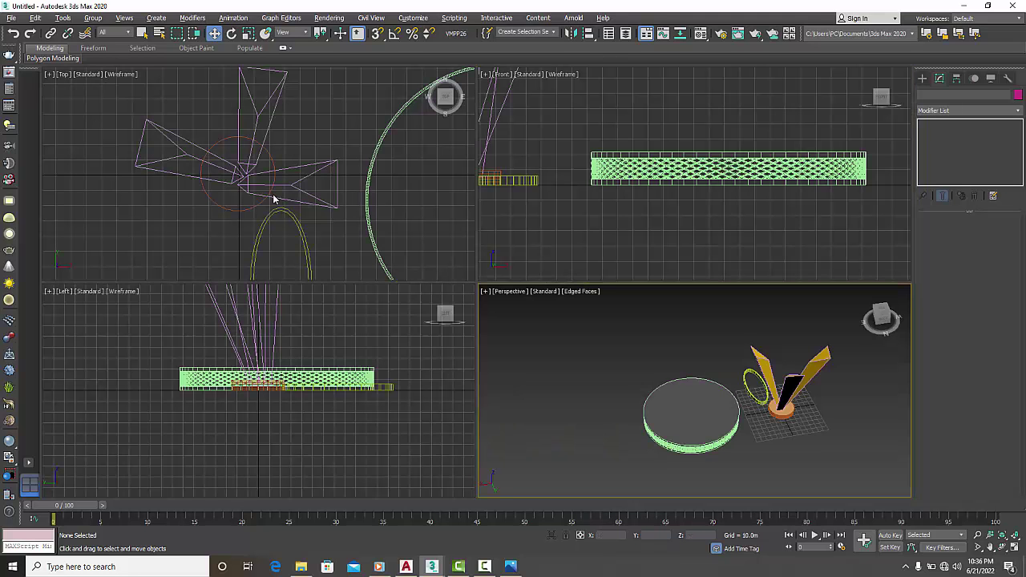
pyautogui.click(412, 240)
pyautogui.hotkey('alt', 'w')
pyautogui.scroll(-5, 454, 245)
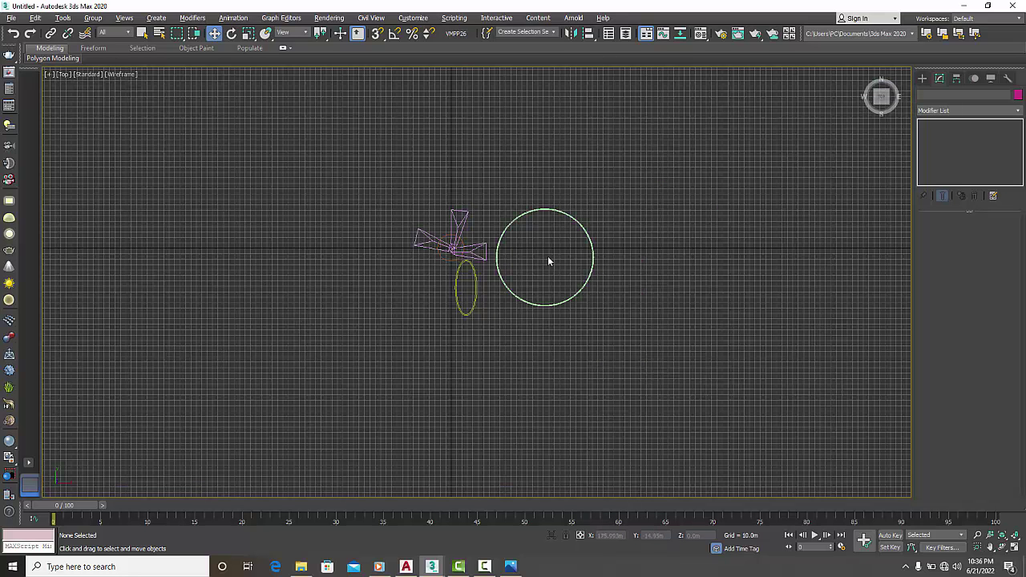
pyautogui.click(922, 77)
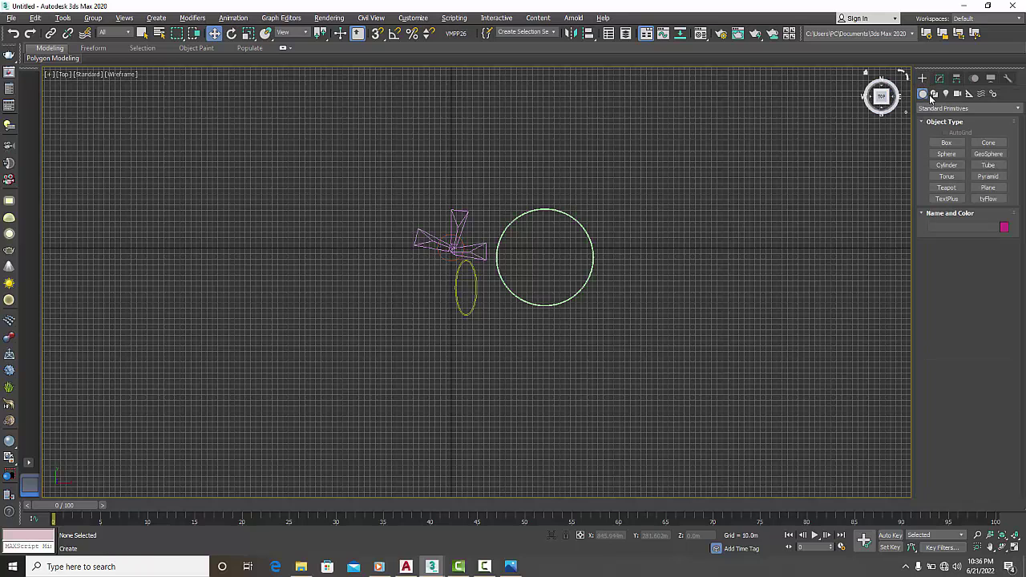
pyautogui.click(947, 166)
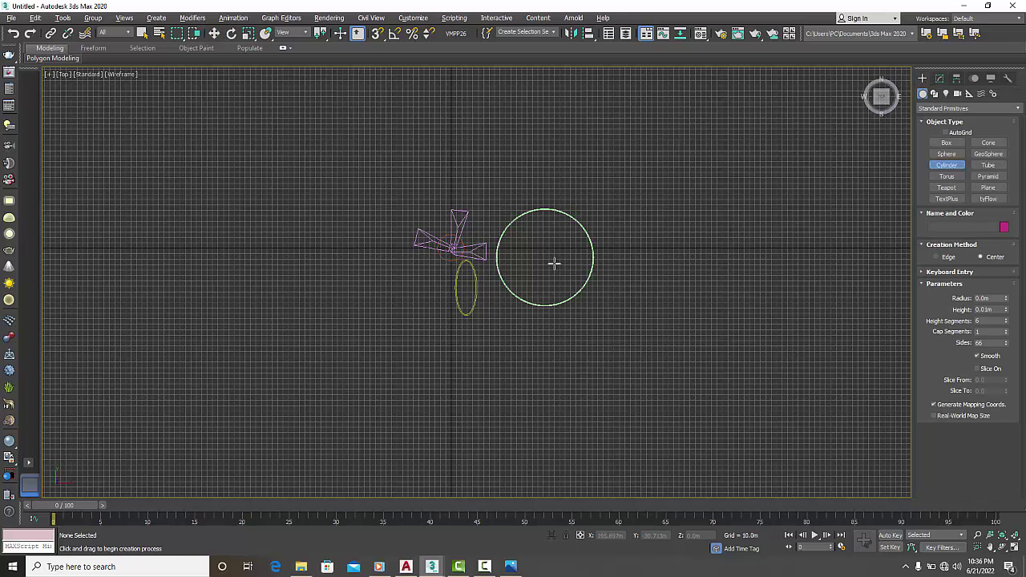
# Step: Add Cylinder003 (radius 57.517m, height 111.823m) centred inside the flat lattice ring
pyautogui.scroll(3, 552, 262)
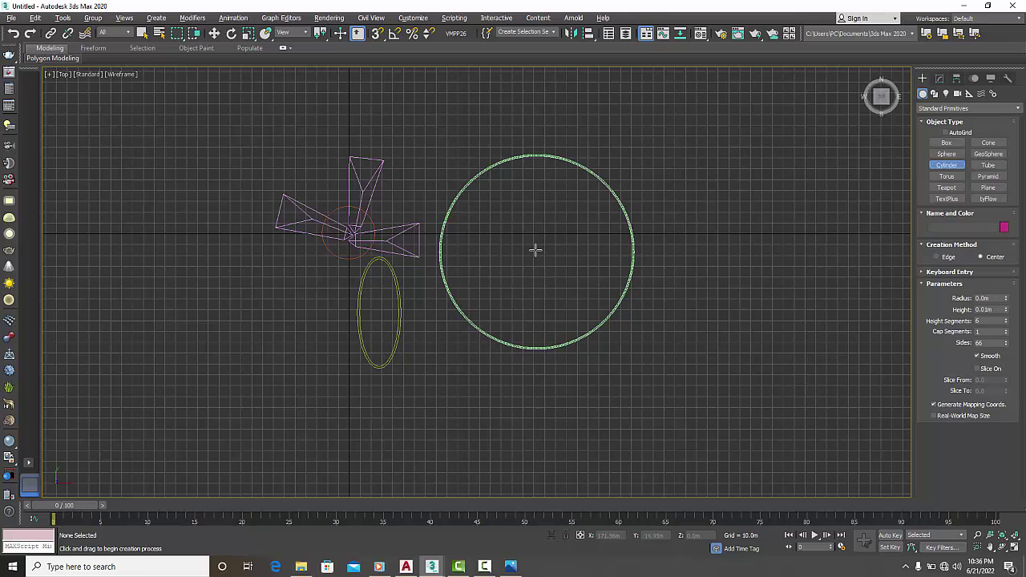
pyautogui.moveTo(535, 251); pyautogui.dragTo(595, 266)
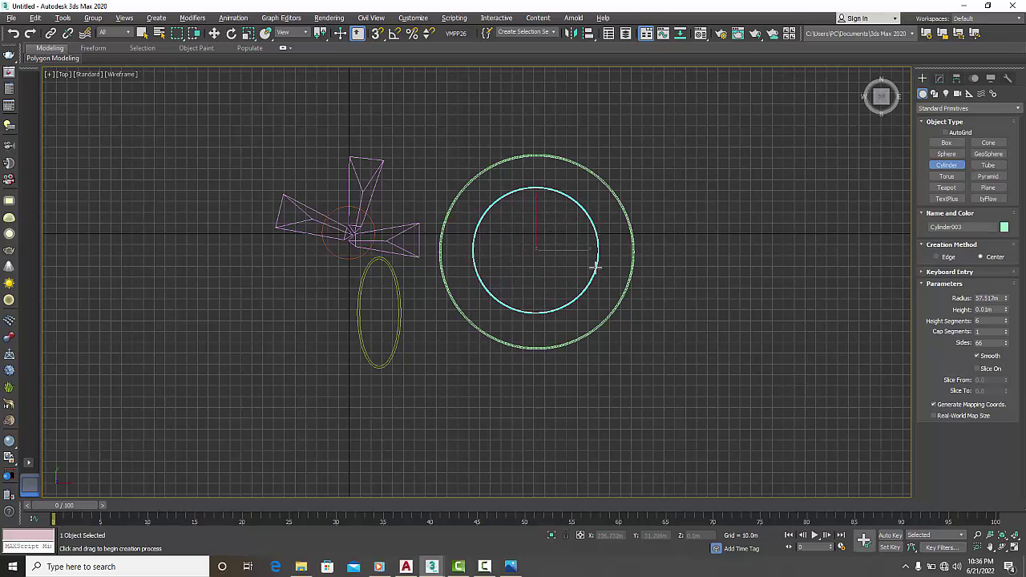
pyautogui.moveTo(595, 267); pyautogui.dragTo(595, 267)
pyautogui.click(334, 88)
pyautogui.click(214, 33)
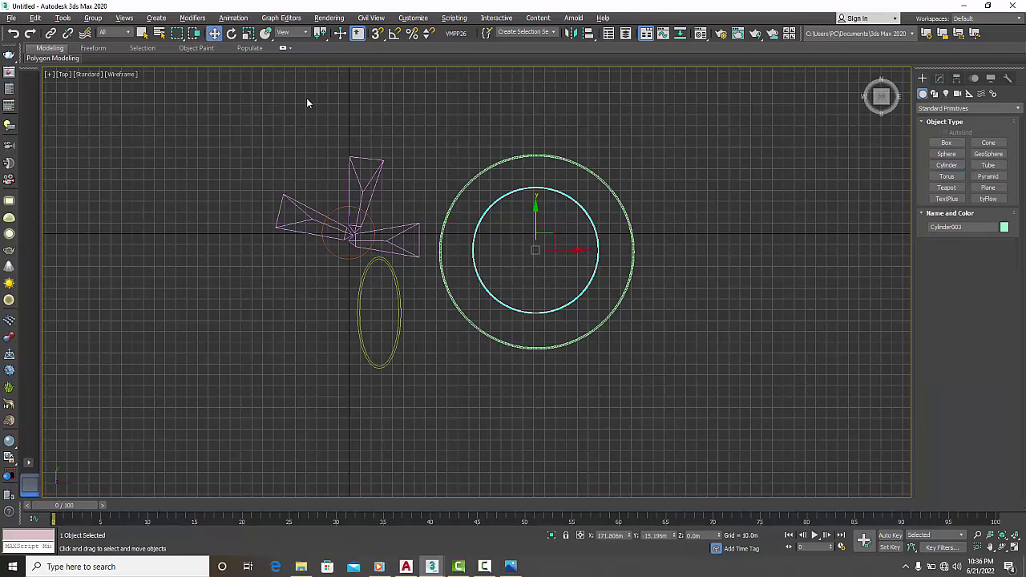
pyautogui.moveTo(570, 251); pyautogui.dragTo(572, 251)
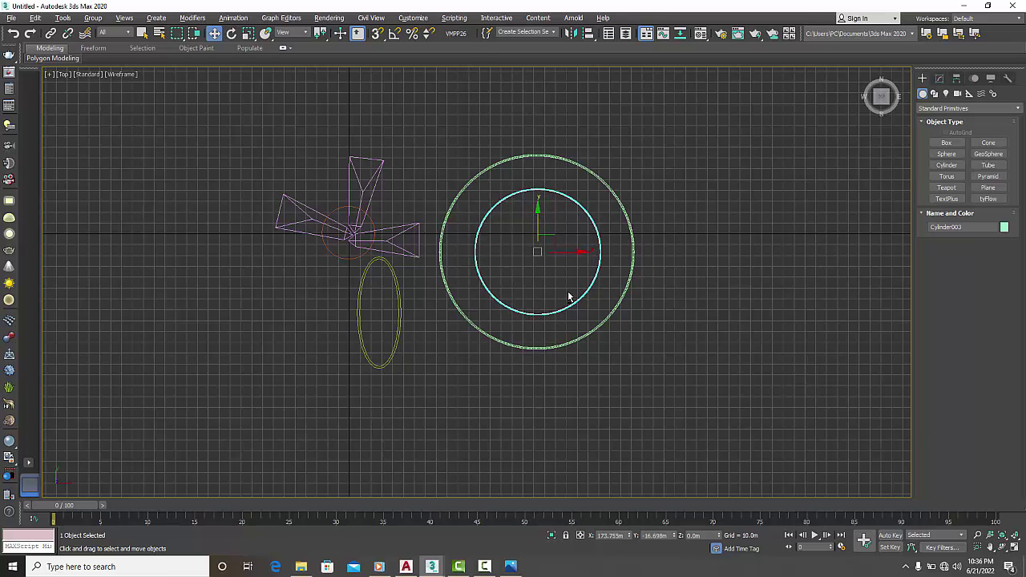
pyautogui.hotkey('alt', 'w')
pyautogui.hotkey('alt', 'w')
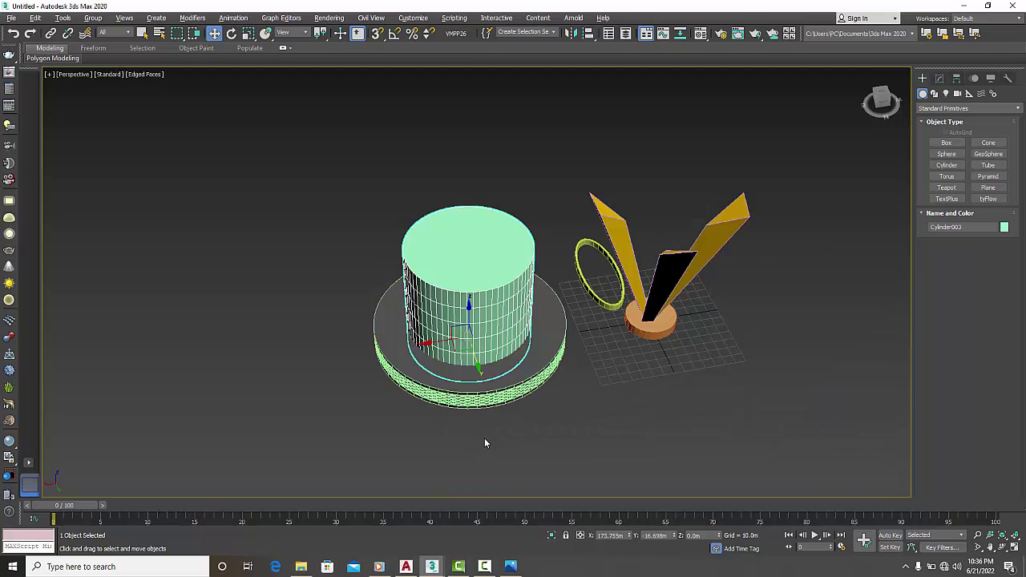
# Step: Lower Cylinder003 through the ring, scale it up to about 114%, then select Object001
pyautogui.keyDown('alt'); pyautogui.moveTo(479, 438); pyautogui.dragTo(496, 419, button='middle'); pyautogui.keyUp('alt')
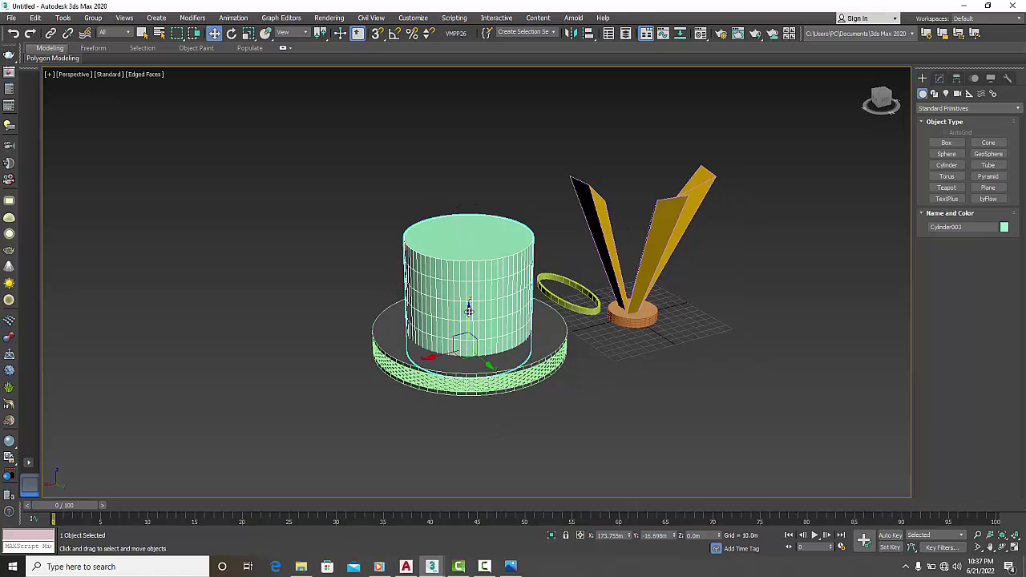
pyautogui.moveTo(469, 310); pyautogui.dragTo(469, 337)
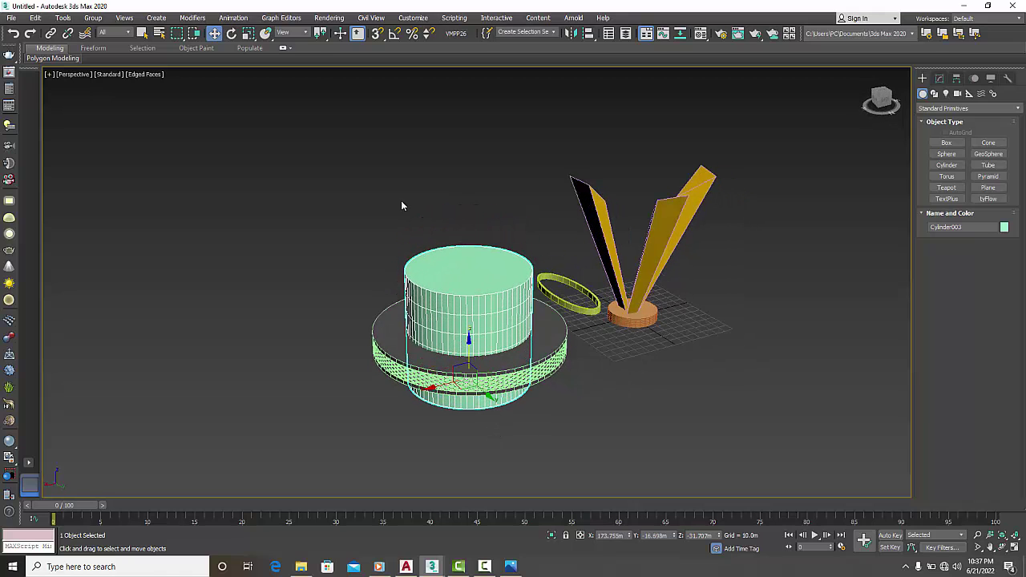
pyautogui.click(247, 33)
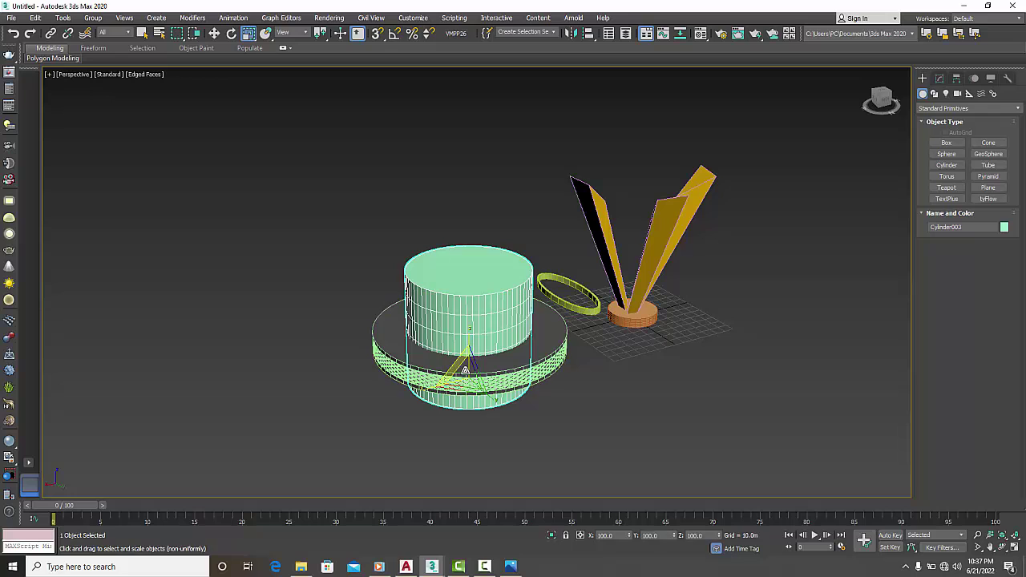
pyautogui.moveTo(467, 371); pyautogui.dragTo(463, 362)
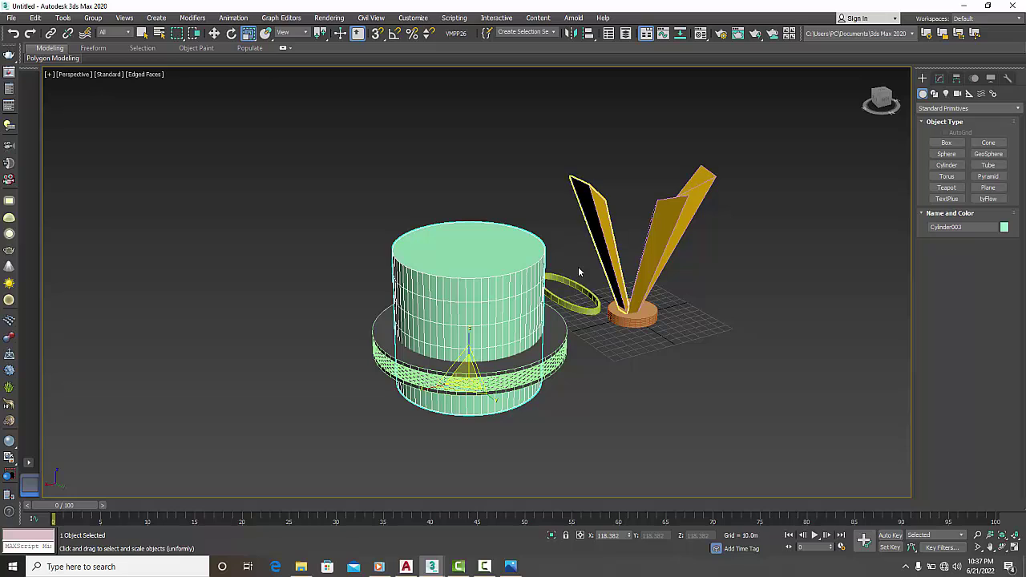
pyautogui.click(214, 33)
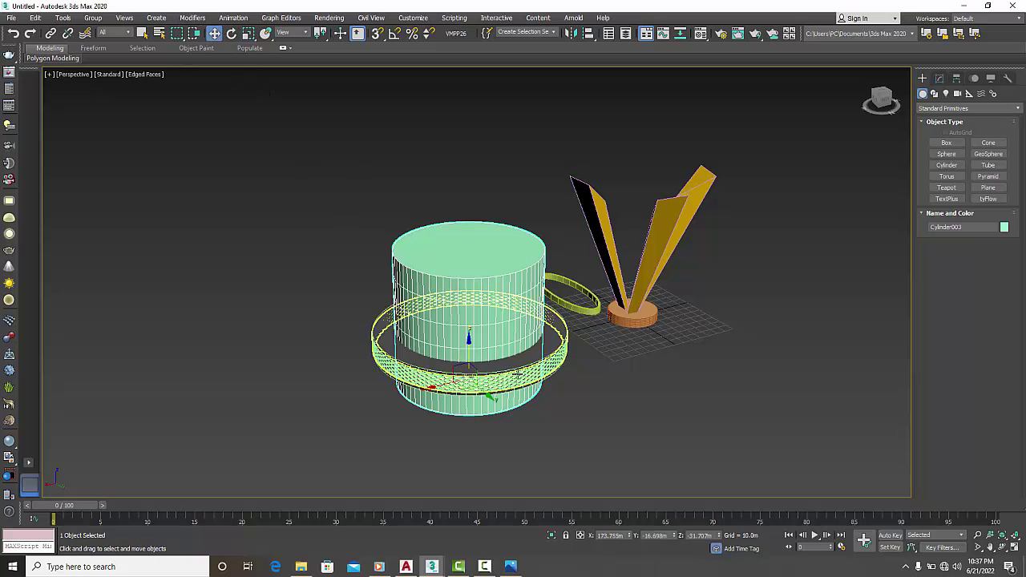
pyautogui.click(520, 368)
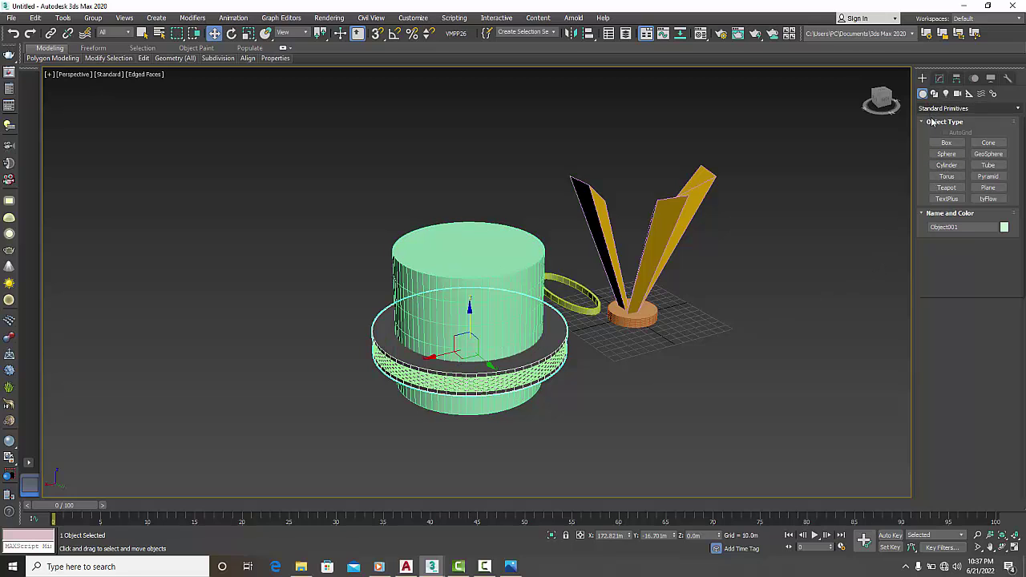
# Step: ProBoolean-subtract Cylinder003 from Object001, leaving a hollow lattice ring, then deselect
pyautogui.click(932, 110)
pyautogui.click(936, 139)
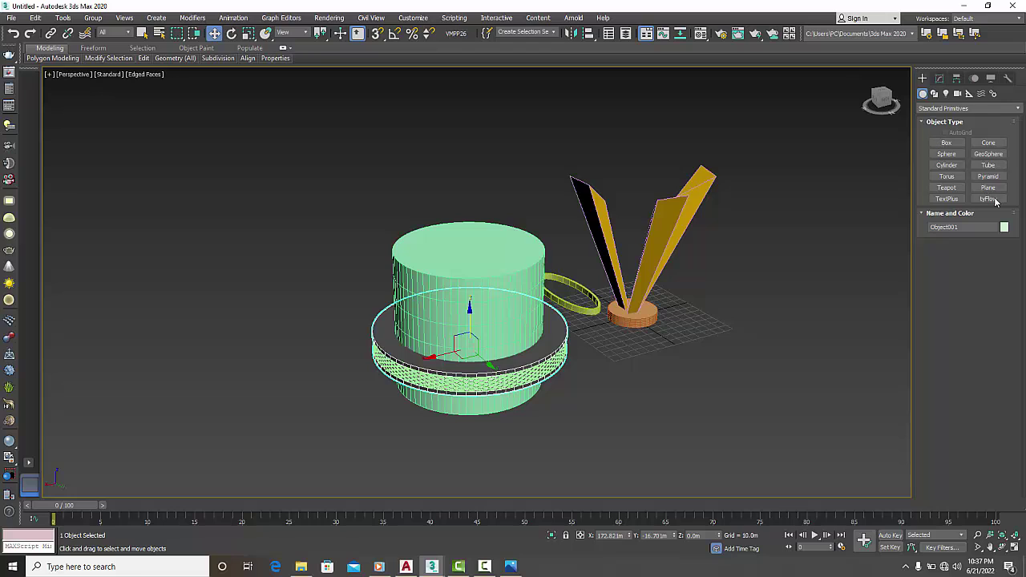
pyautogui.click(988, 188)
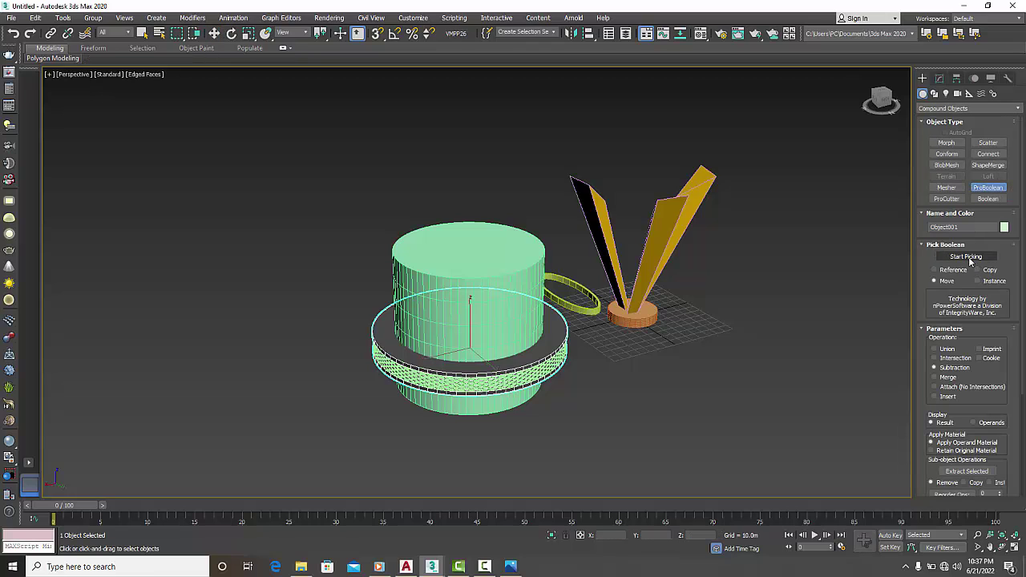
pyautogui.click(966, 257)
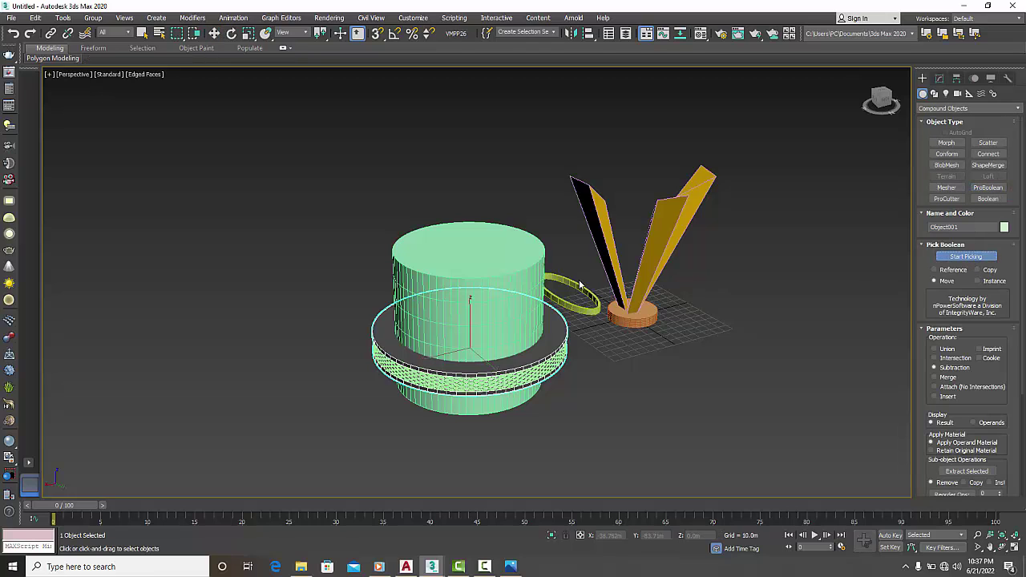
pyautogui.click(511, 278)
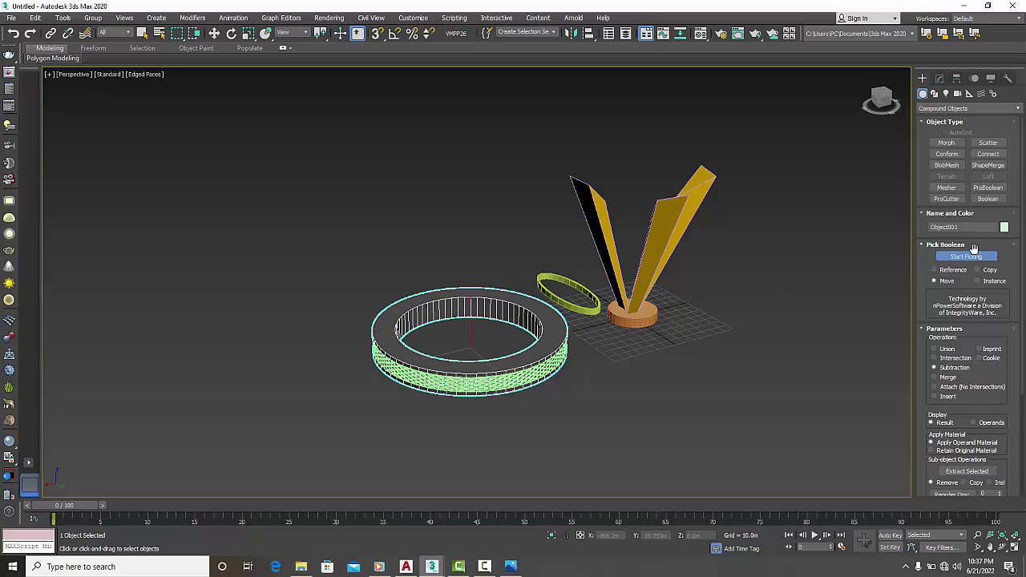
pyautogui.click(968, 257)
pyautogui.click(214, 33)
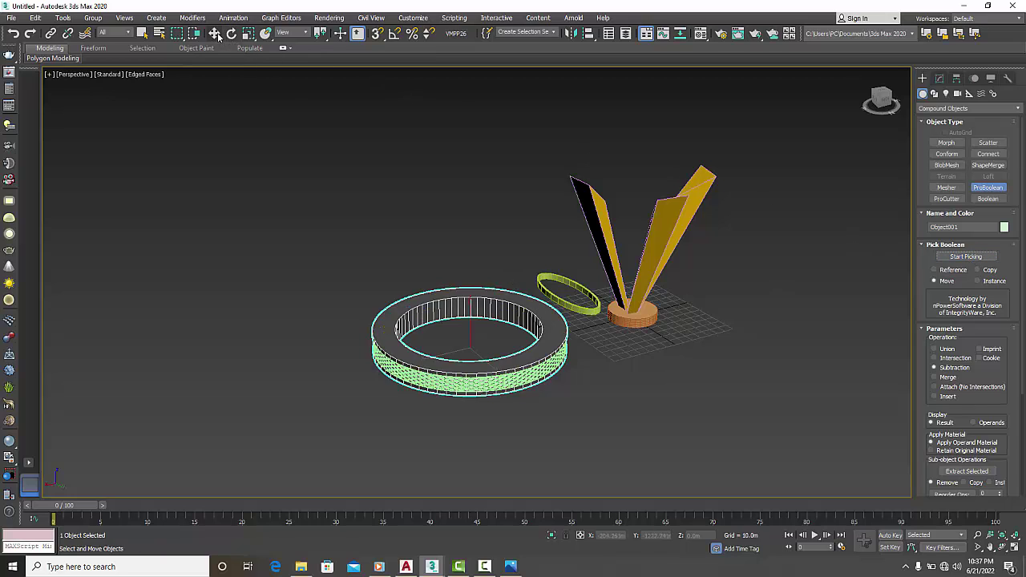
pyautogui.click(382, 148)
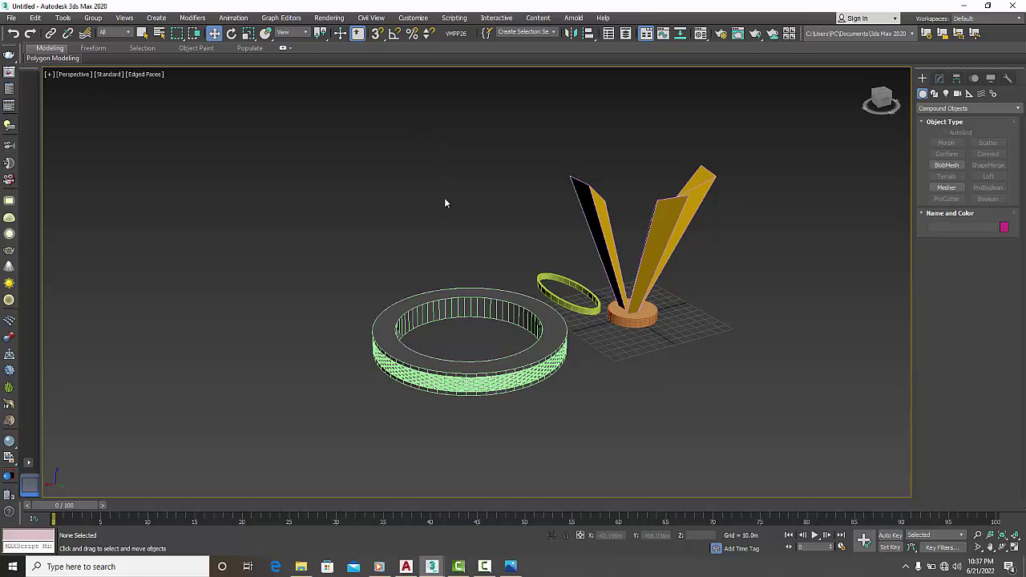
# Step: Turn off Edged Faces and zoom in on the hollow ring's white diamond lattice
pyautogui.moveTo(427, 239)
pyautogui.keyDown('alt'); pyautogui.mouseDown(button='middle')
pyautogui.moveTo(510, 242)
pyautogui.moveTo(614, 267)
pyautogui.mouseUp(button='middle'); pyautogui.keyUp('alt')
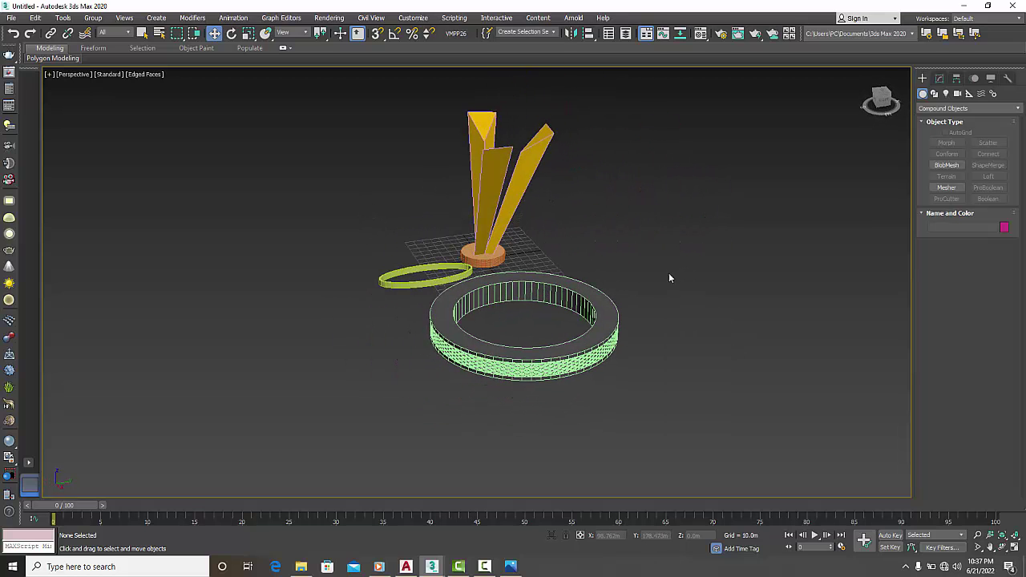
pyautogui.press('F4')
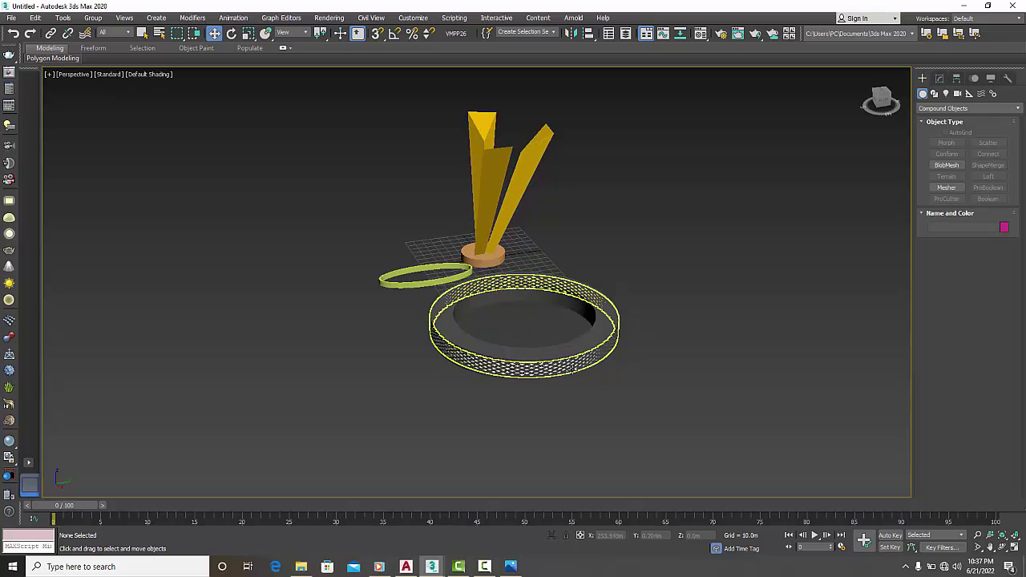
pyautogui.scroll(-3, 569, 295)
pyautogui.scroll(-2, 569, 295)
pyautogui.moveTo(570, 297); pyautogui.dragTo(515, 206, button='middle')
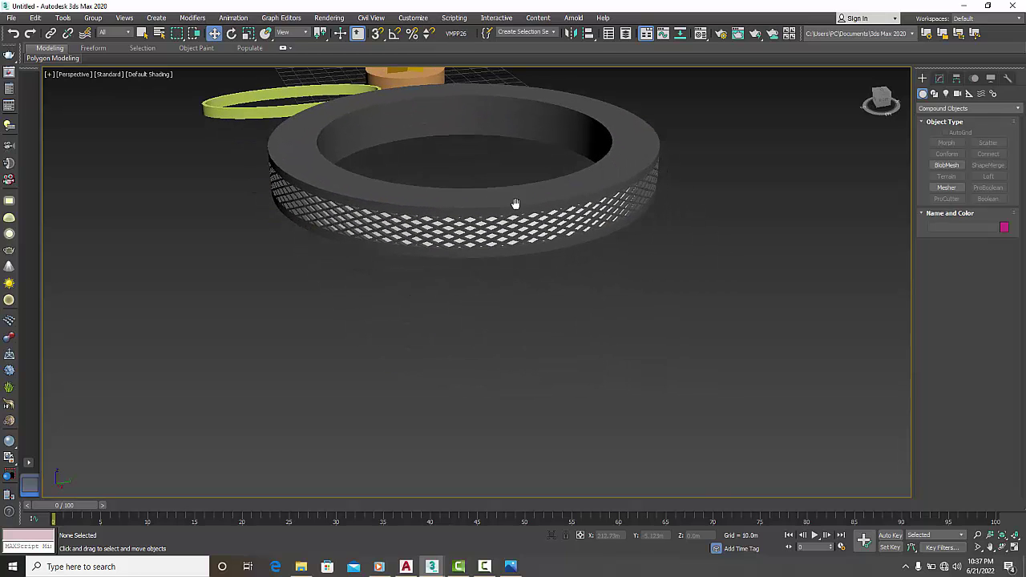
pyautogui.moveTo(588, 293)
pyautogui.keyDown('alt'); pyautogui.mouseDown(button='middle')
pyautogui.moveTo(437, 277)
pyautogui.moveTo(451, 292)
pyautogui.moveTo(566, 296)
pyautogui.mouseUp(button='middle'); pyautogui.keyUp('alt')
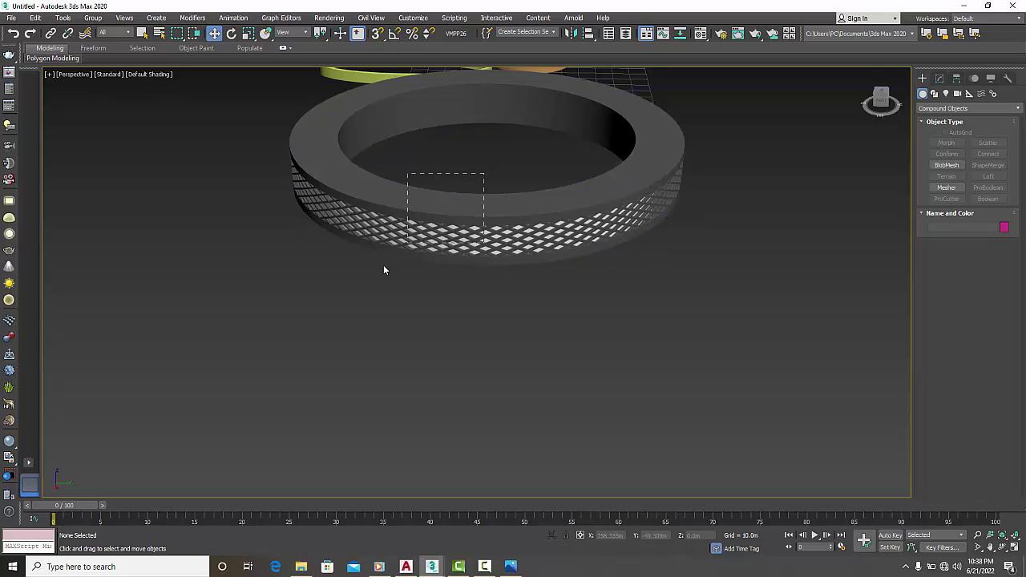
# Step: Group the ring's parts together as Group001
pyautogui.moveTo(365, 283); pyautogui.dragTo(366, 282)
pyautogui.click(93, 18)
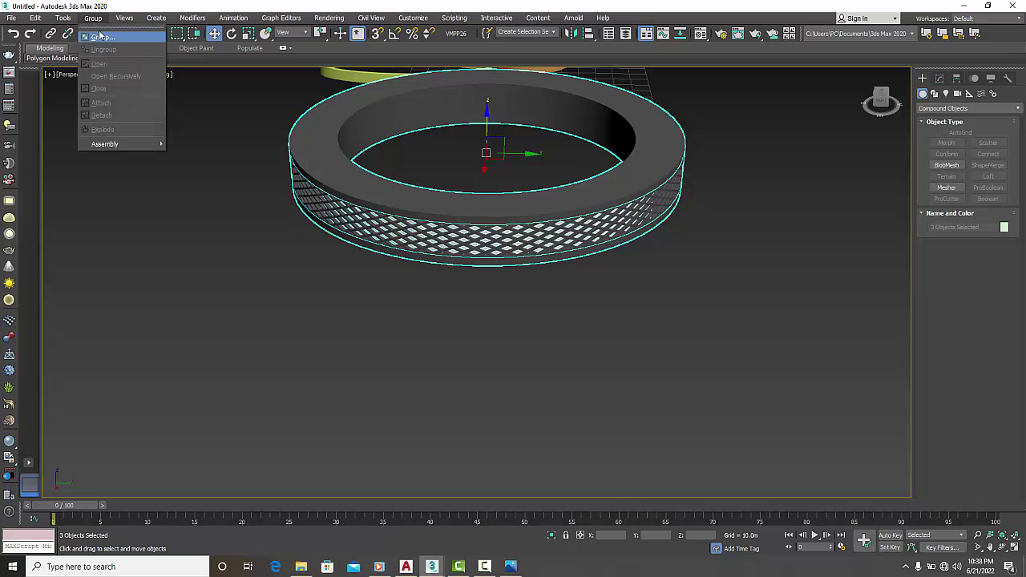
pyautogui.click(101, 34)
pyautogui.click(519, 302)
# Step: In the maximized Front view, lift Group001 up to the height of the yellow blades
pyautogui.scroll(-3, 642, 307)
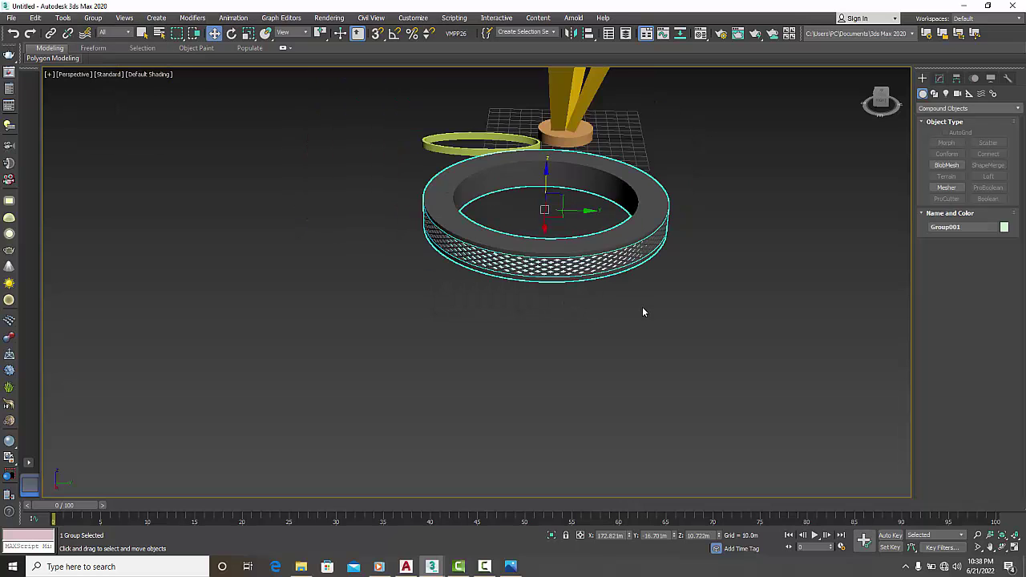
pyautogui.moveTo(642, 308); pyautogui.dragTo(600, 379, button='middle')
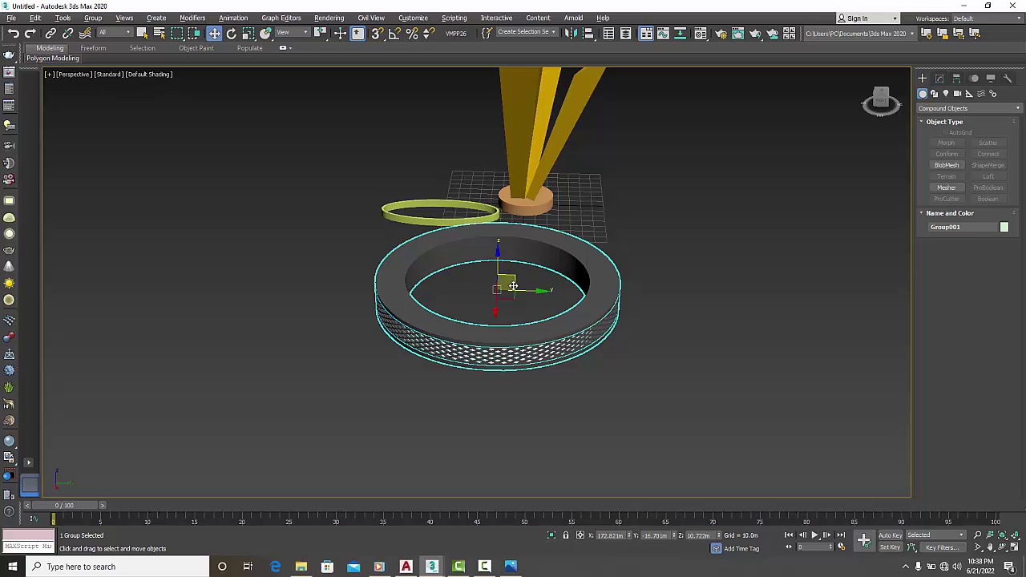
pyautogui.hotkey('alt', 'w')
pyautogui.rightClick(693, 205)
pyautogui.hotkey('alt', 'w')
pyautogui.scroll(-3, 648, 244)
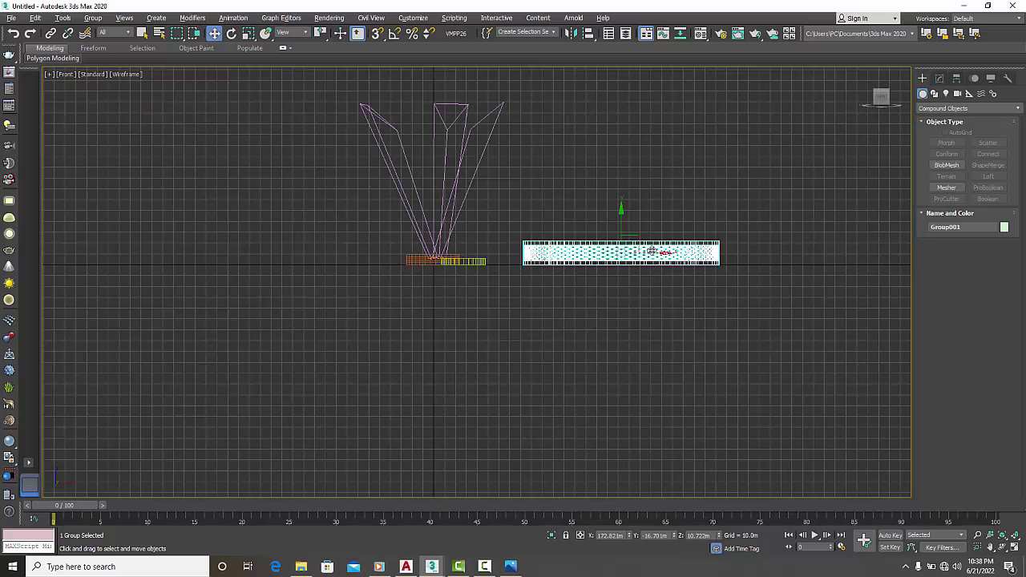
pyautogui.scroll(-2, 651, 252)
pyautogui.moveTo(644, 277); pyautogui.dragTo(640, 313, button='middle')
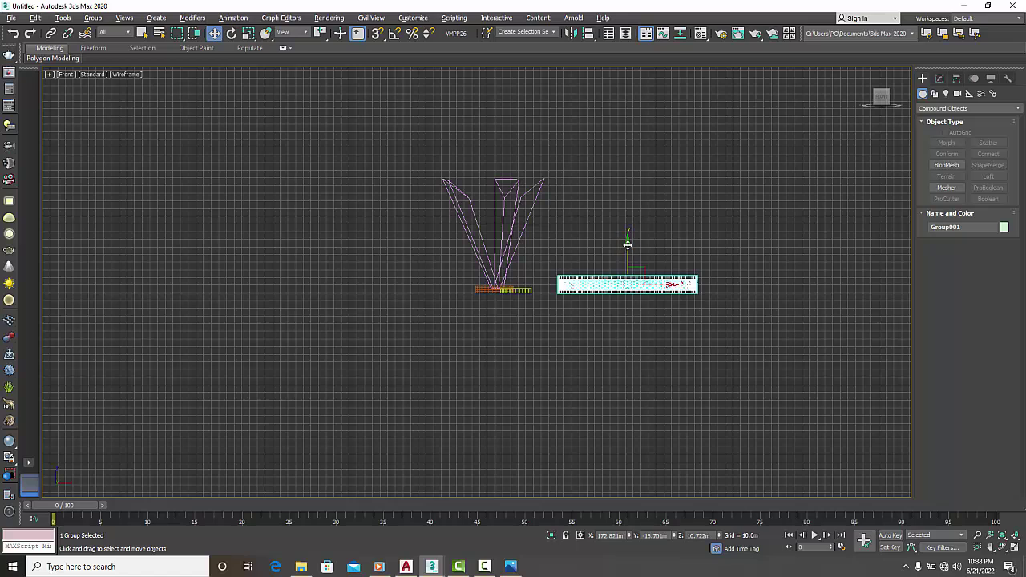
pyautogui.moveTo(628, 244)
pyautogui.mouseDown()
pyautogui.moveTo(628, 128)
pyautogui.moveTo(480, 139)
pyautogui.moveTo(499, 145)
pyautogui.moveTo(501, 162)
pyautogui.mouseUp()
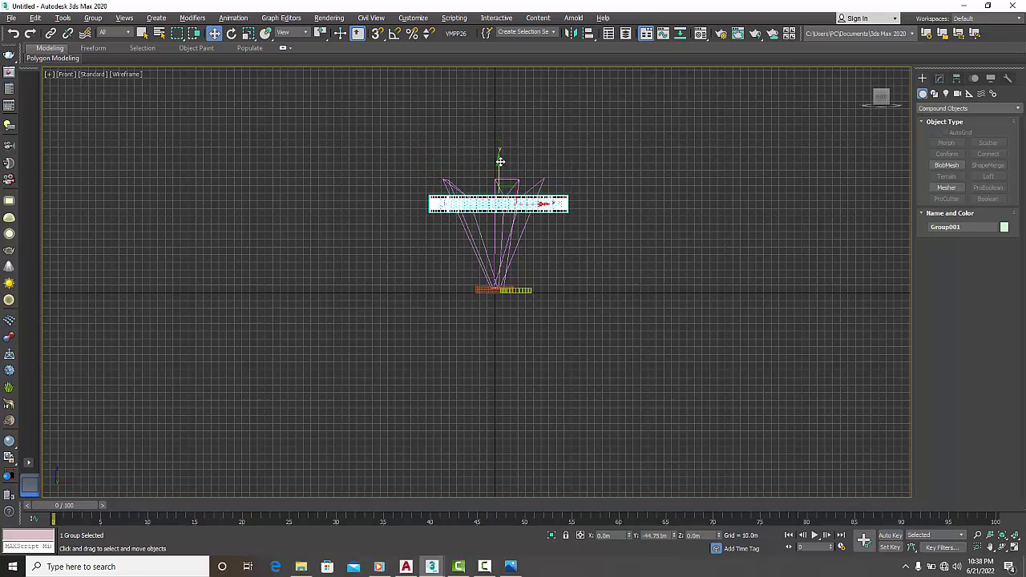
# Step: Tilt Group001 about 23° on X and return to Perspective
pyautogui.click(230, 33)
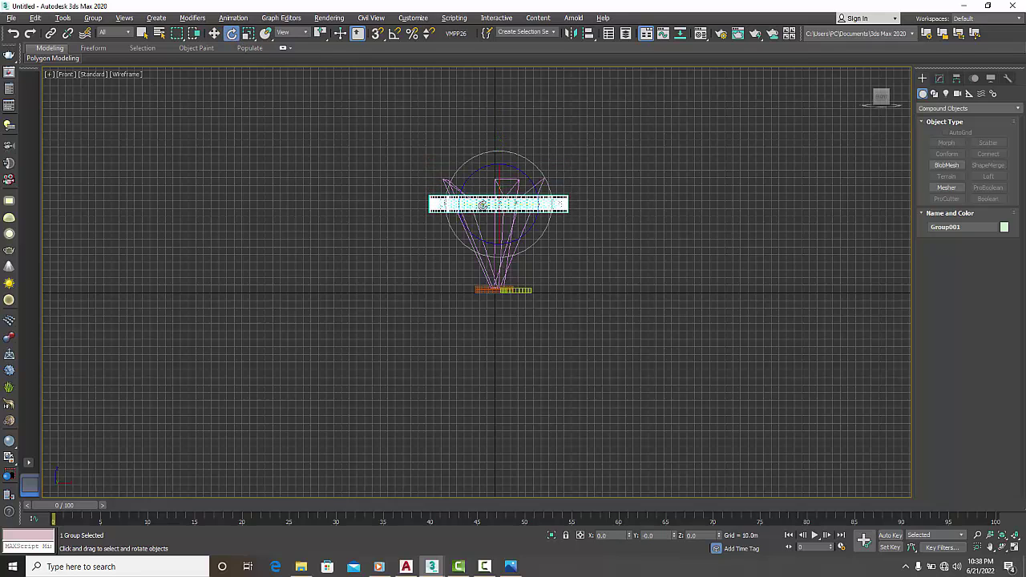
pyautogui.moveTo(497, 195); pyautogui.dragTo(493, 228)
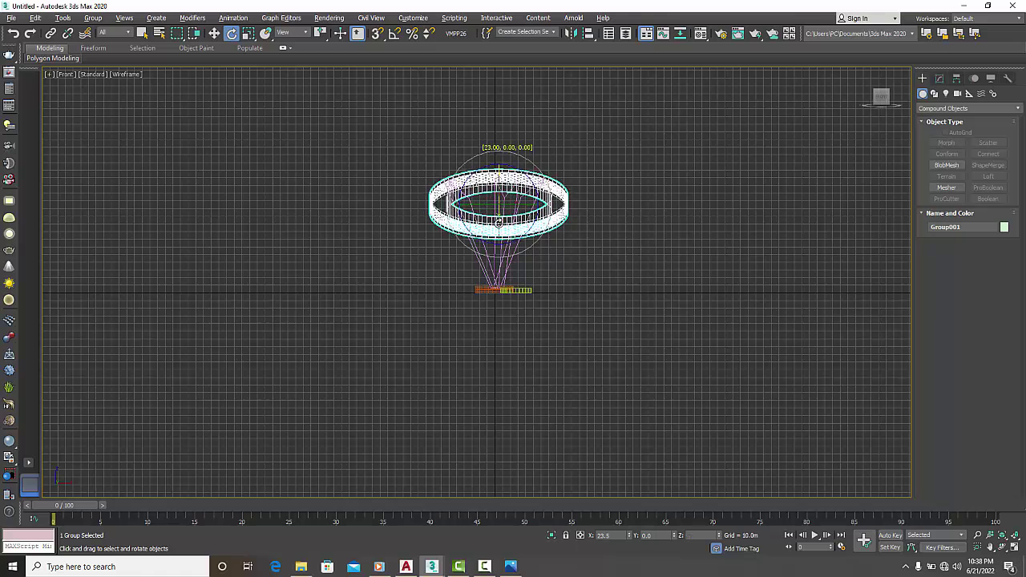
pyautogui.hotkey('alt', 'w')
pyautogui.hotkey('alt', 'w')
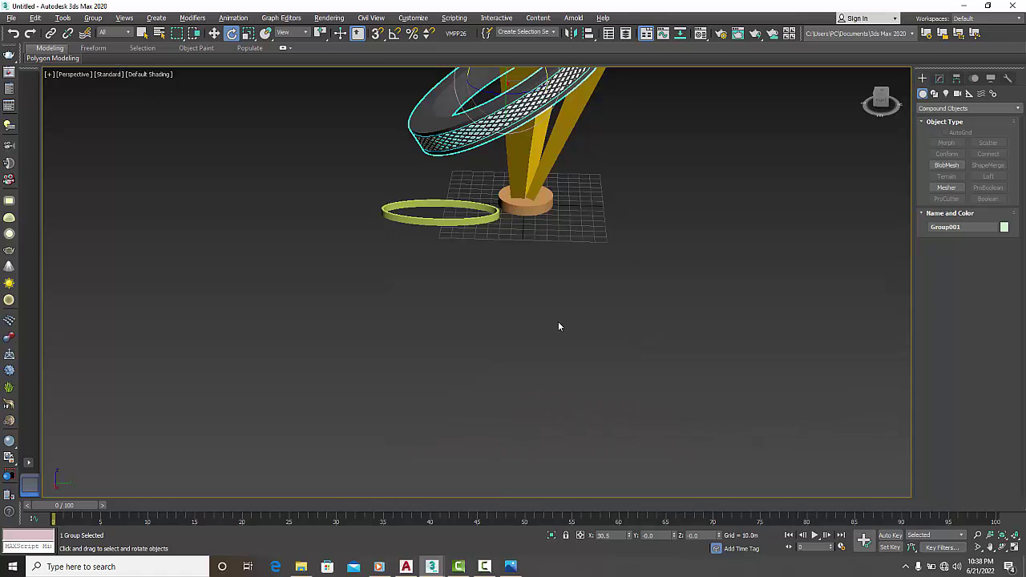
# Step: Move Group001 up and to the right around the yellow blades
pyautogui.moveTo(342, 251); pyautogui.dragTo(440, 366, button='middle')
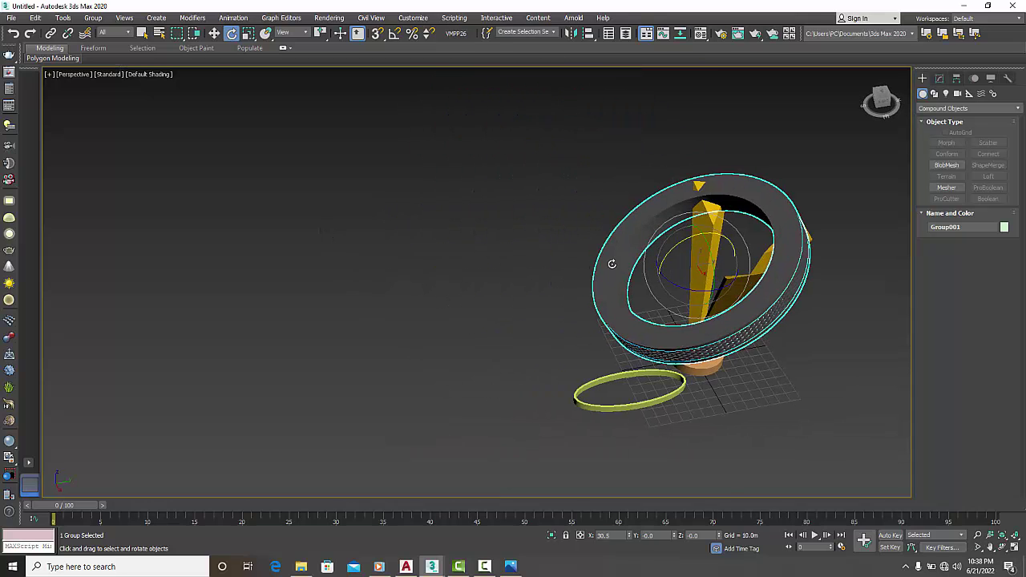
pyautogui.click(215, 34)
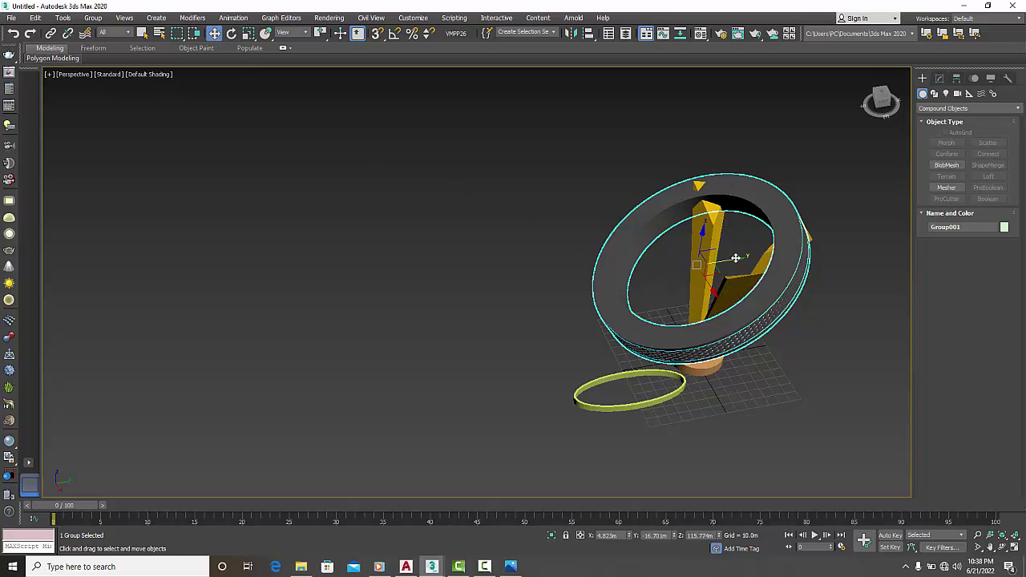
pyautogui.moveTo(744, 258); pyautogui.dragTo(785, 259)
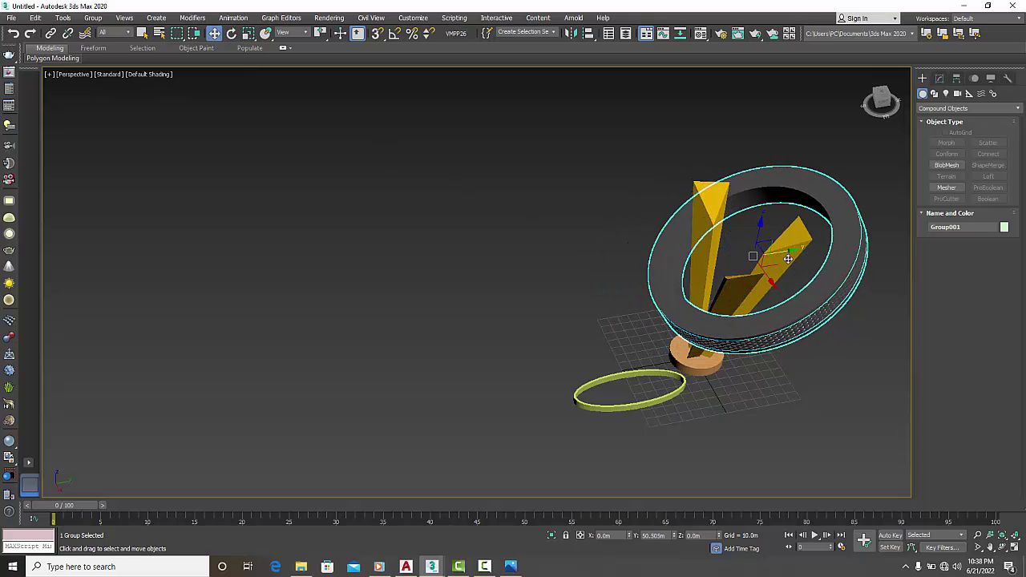
pyautogui.keyDown('alt'); pyautogui.moveTo(605, 297); pyautogui.dragTo(746, 292, button='middle'); pyautogui.keyUp('alt')
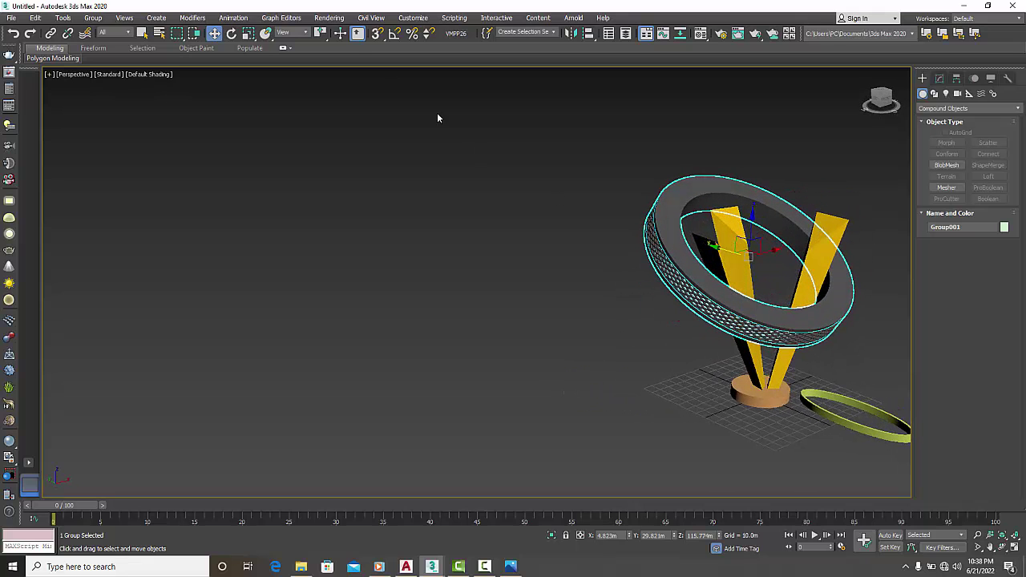
# Step: Tilt Group001 further and shrink it uniformly to 72.604%, then deselect
pyautogui.click(231, 35)
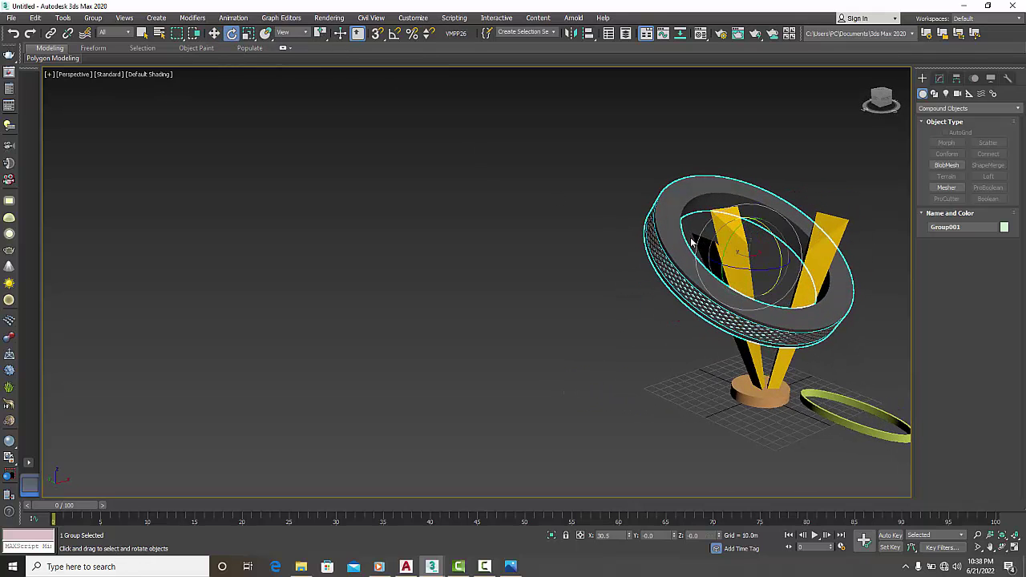
pyautogui.moveTo(775, 245); pyautogui.dragTo(765, 243)
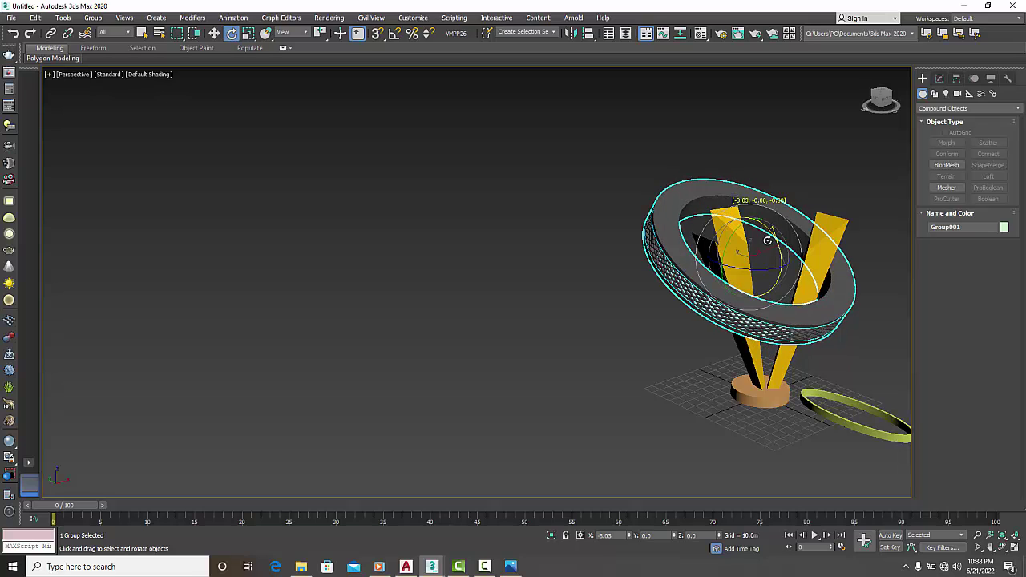
pyautogui.click(248, 34)
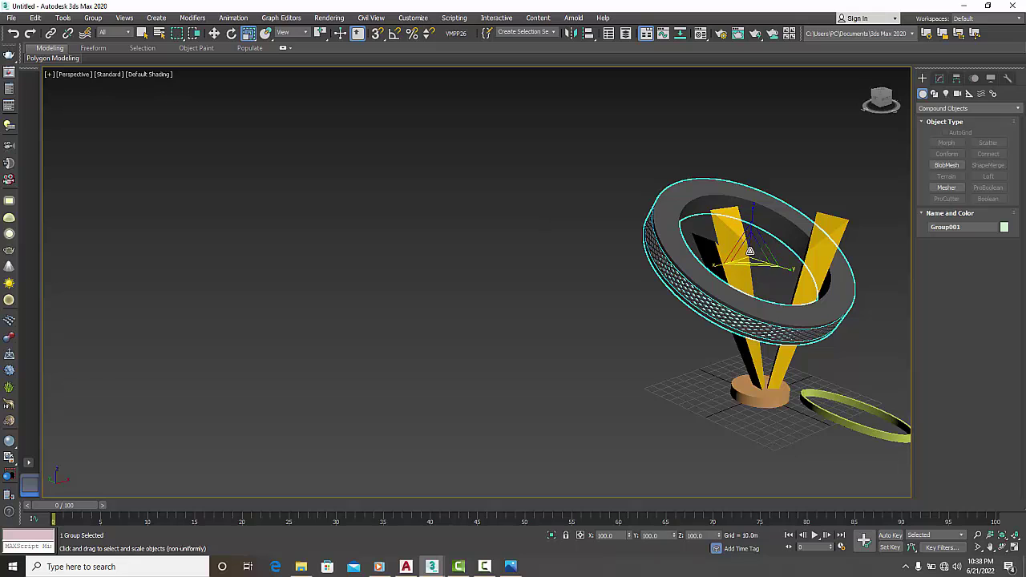
pyautogui.moveTo(749, 251); pyautogui.dragTo(729, 276)
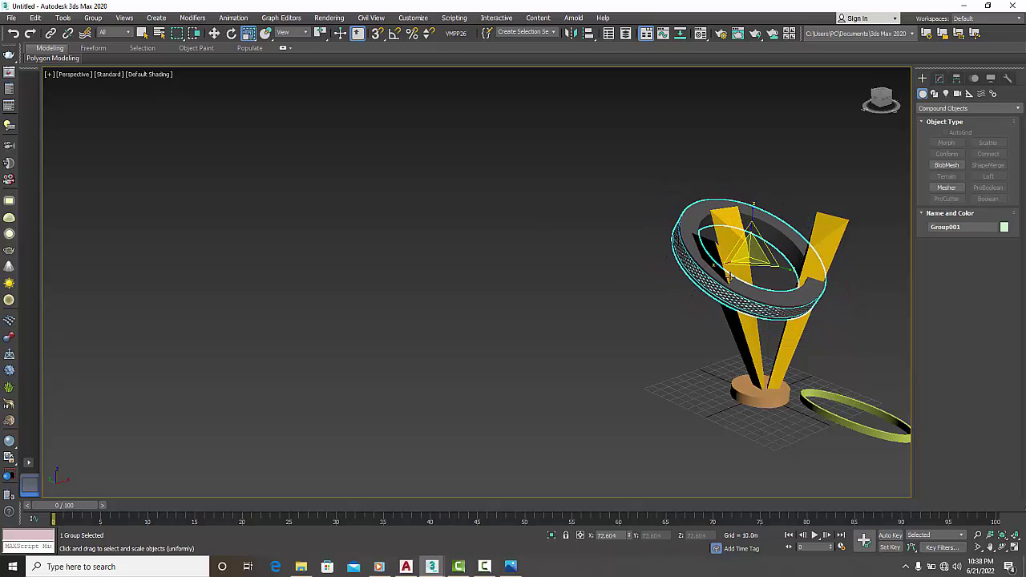
pyautogui.click(513, 304)
pyautogui.moveTo(616, 352)
pyautogui.keyDown('alt'); pyautogui.mouseDown(button='middle')
pyautogui.moveTo(590, 374)
pyautogui.moveTo(594, 312)
pyautogui.moveTo(545, 330)
pyautogui.moveTo(462, 315)
pyautogui.moveTo(529, 330)
pyautogui.mouseUp(button='middle'); pyautogui.keyUp('alt')
pyautogui.scroll(3, 425, 306)
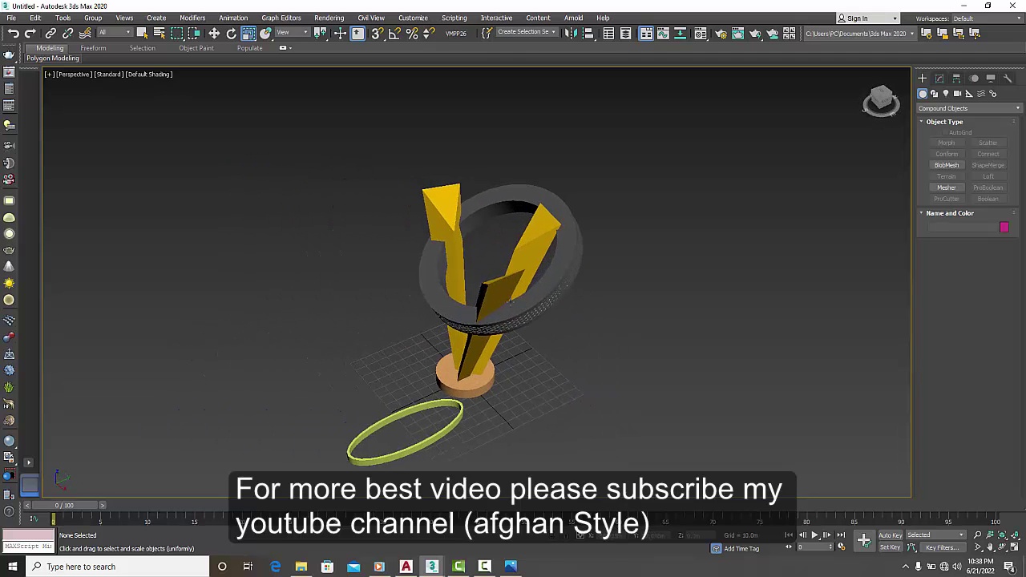
# Step: Scale the left, right and middle yellow blades thinner, one after another
pyautogui.click(446, 220)
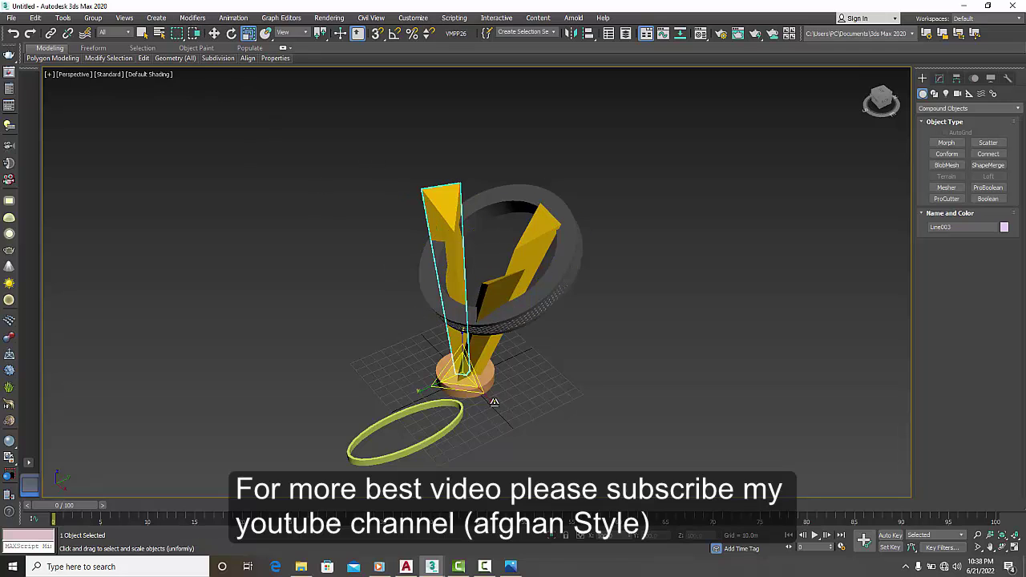
pyautogui.moveTo(489, 399); pyautogui.dragTo(472, 383)
pyautogui.click(475, 379)
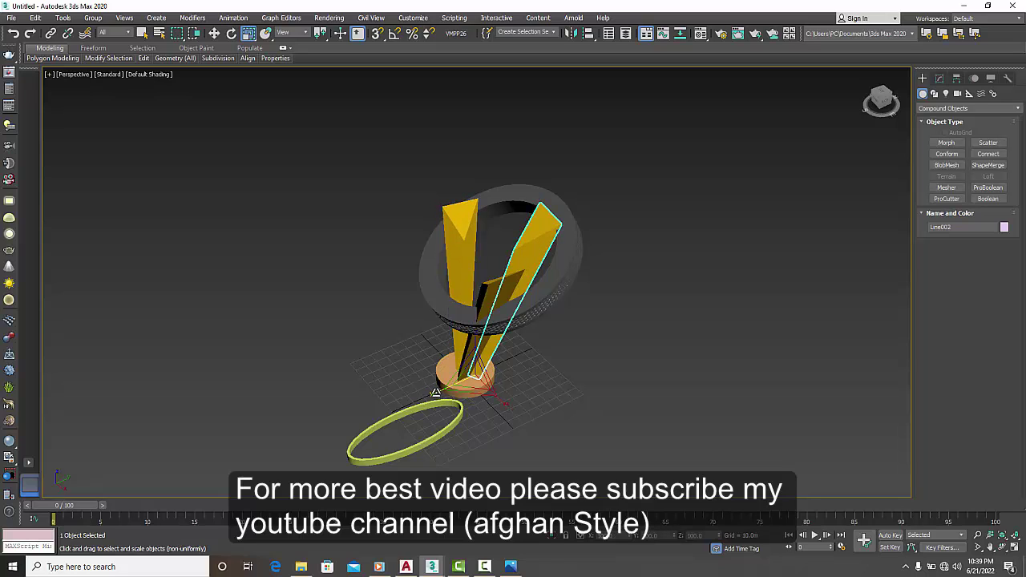
pyautogui.moveTo(435, 393); pyautogui.dragTo(453, 379)
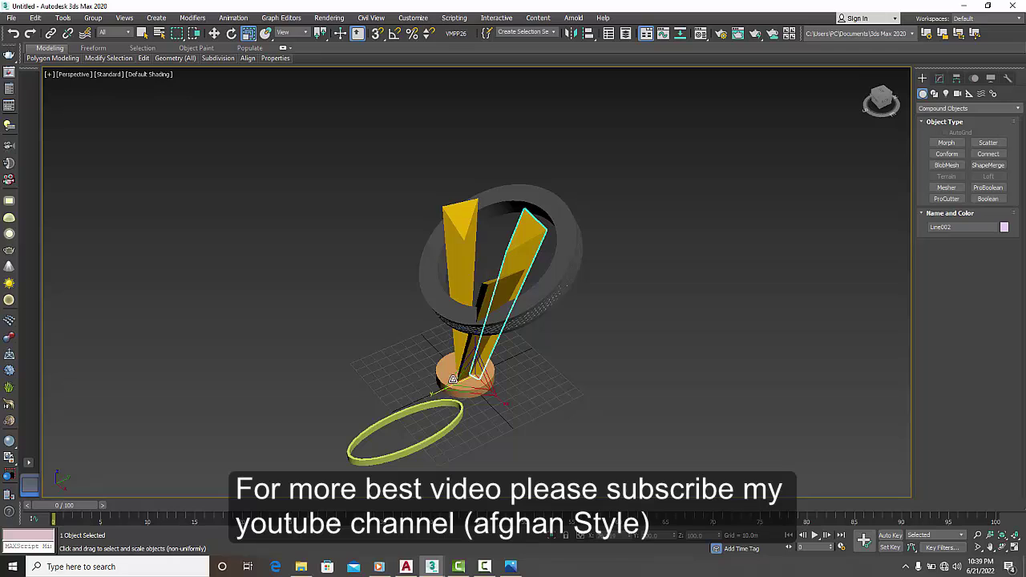
pyautogui.click(454, 379)
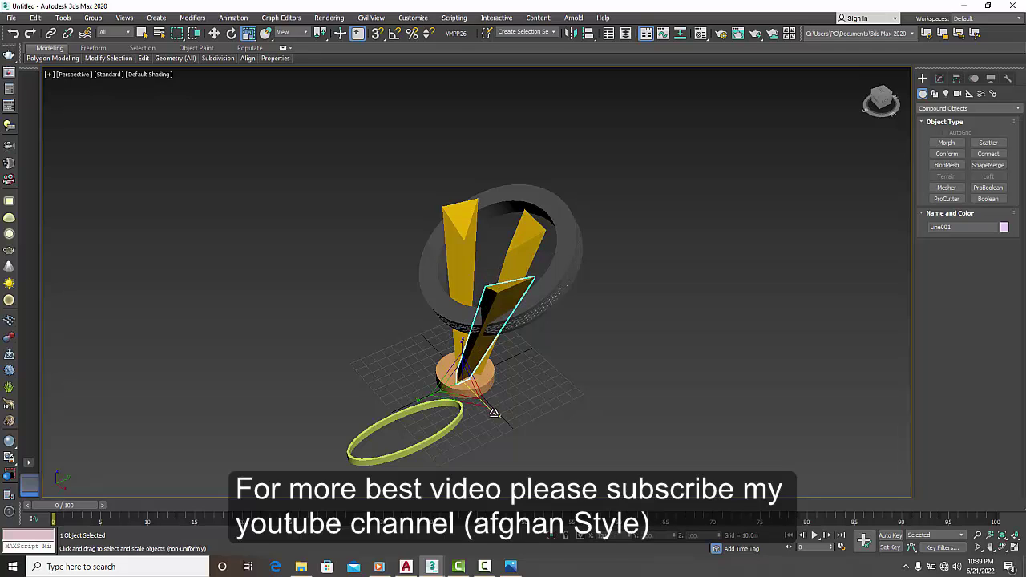
pyautogui.moveTo(494, 412); pyautogui.dragTo(489, 407)
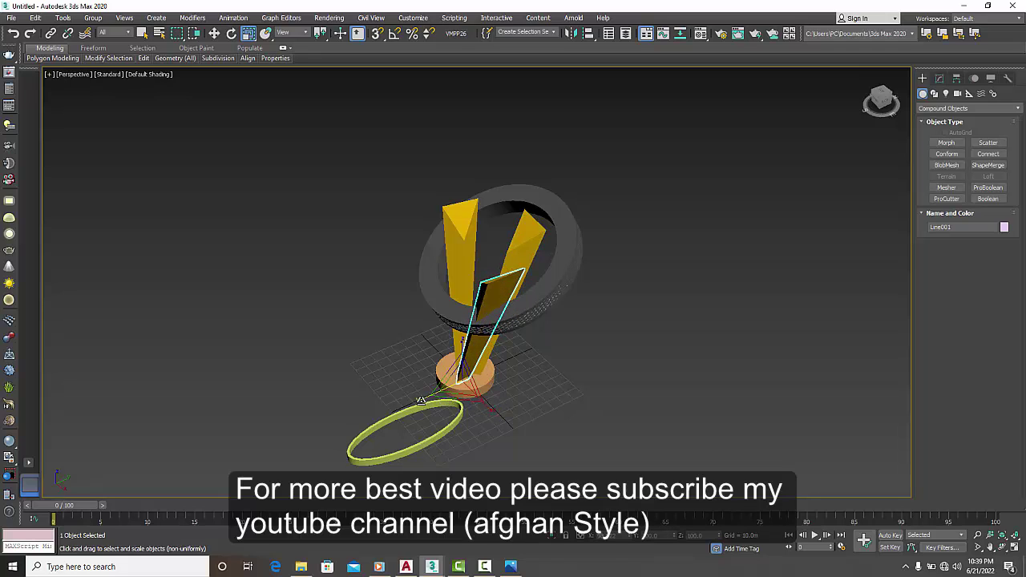
pyautogui.moveTo(419, 398); pyautogui.dragTo(430, 399)
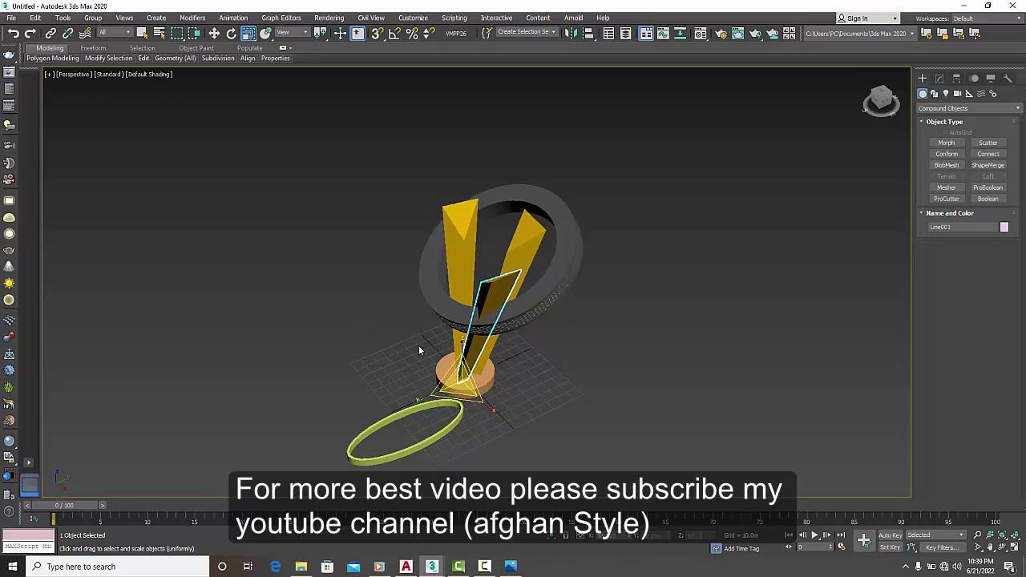
# Step: Rotate the middle blade Line001 to a new tilt, then clear the selection
pyautogui.click(232, 33)
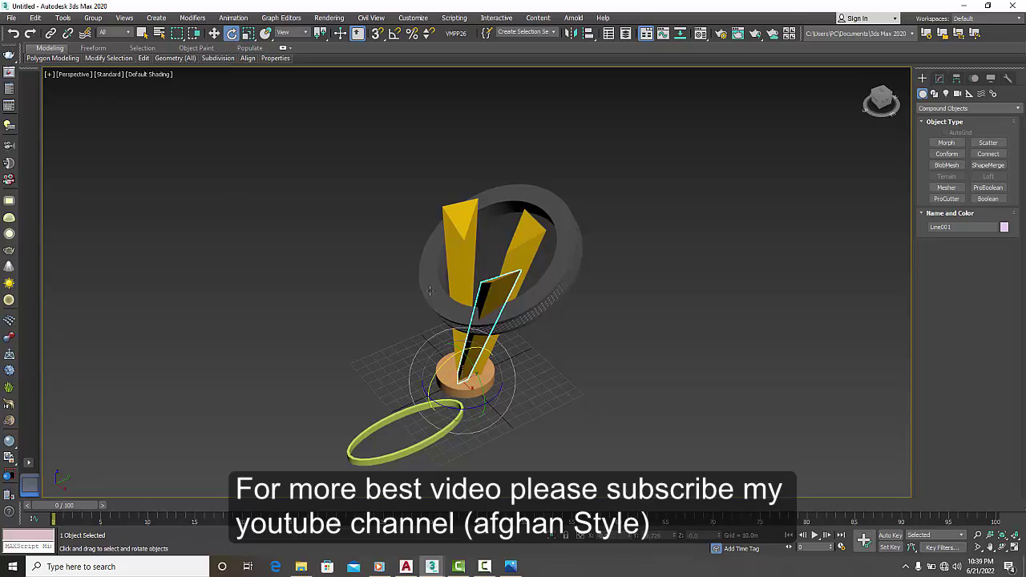
pyautogui.moveTo(475, 372); pyautogui.dragTo(490, 370)
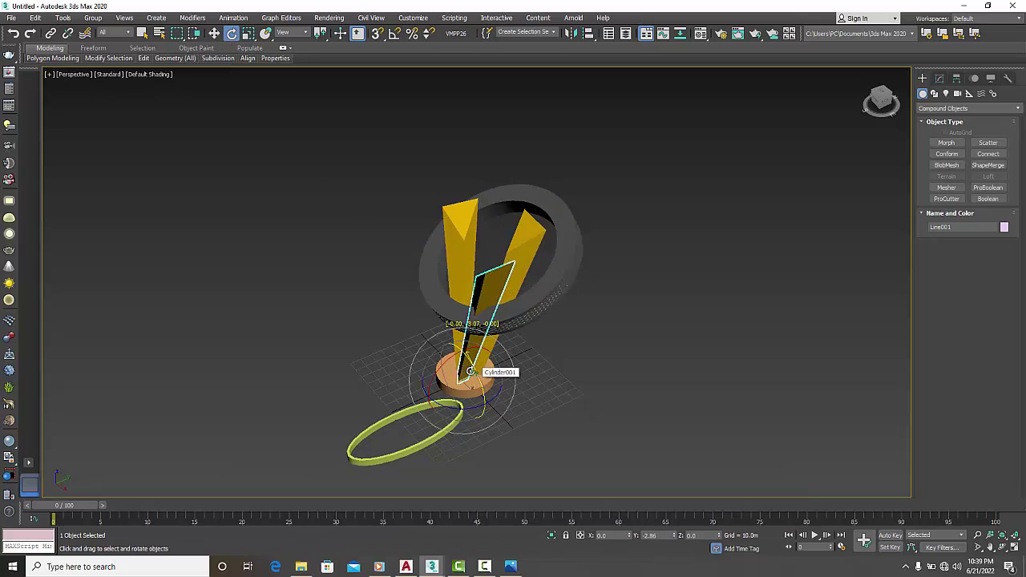
pyautogui.click(330, 323)
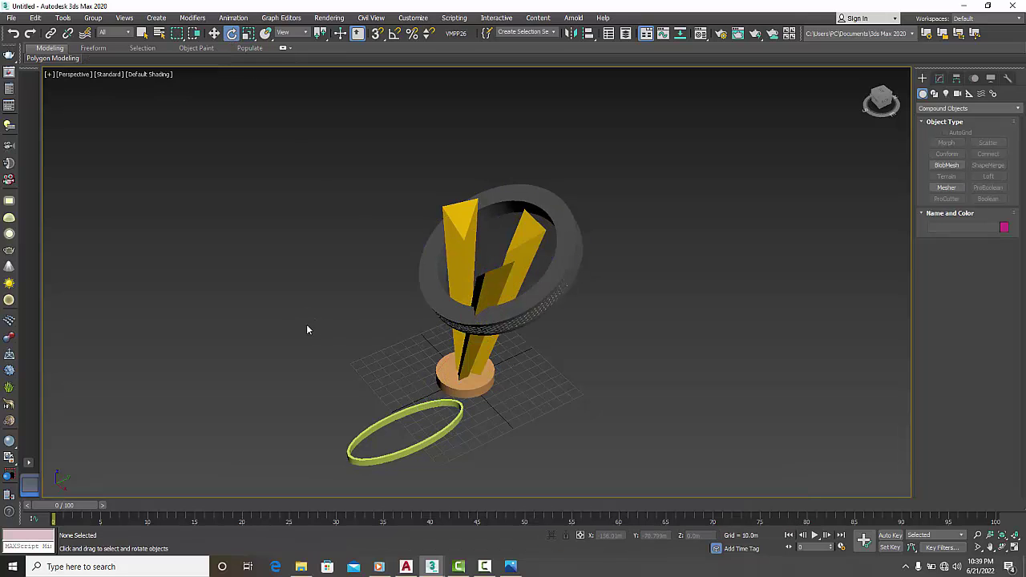
# Step: Select Group001 and move it down the blades along Z
pyautogui.moveTo(276, 342)
pyautogui.keyDown('alt'); pyautogui.mouseDown(button='middle')
pyautogui.moveTo(355, 351)
pyautogui.moveTo(488, 334)
pyautogui.moveTo(405, 348)
pyautogui.moveTo(532, 166)
pyautogui.mouseUp(button='middle'); pyautogui.keyUp('alt')
pyautogui.click(553, 188)
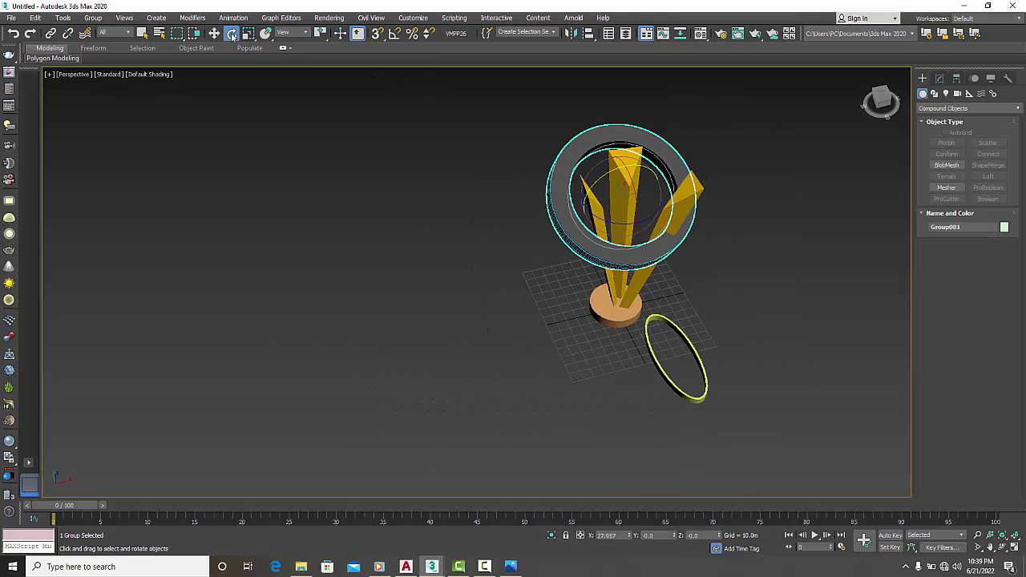
pyautogui.press('w')
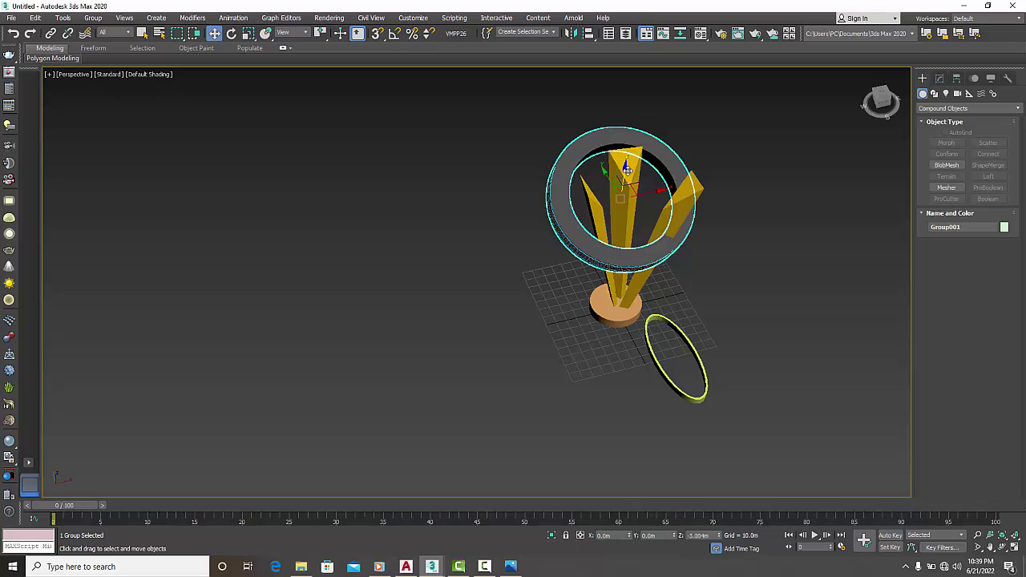
pyautogui.moveTo(611, 179); pyautogui.dragTo(663, 210)
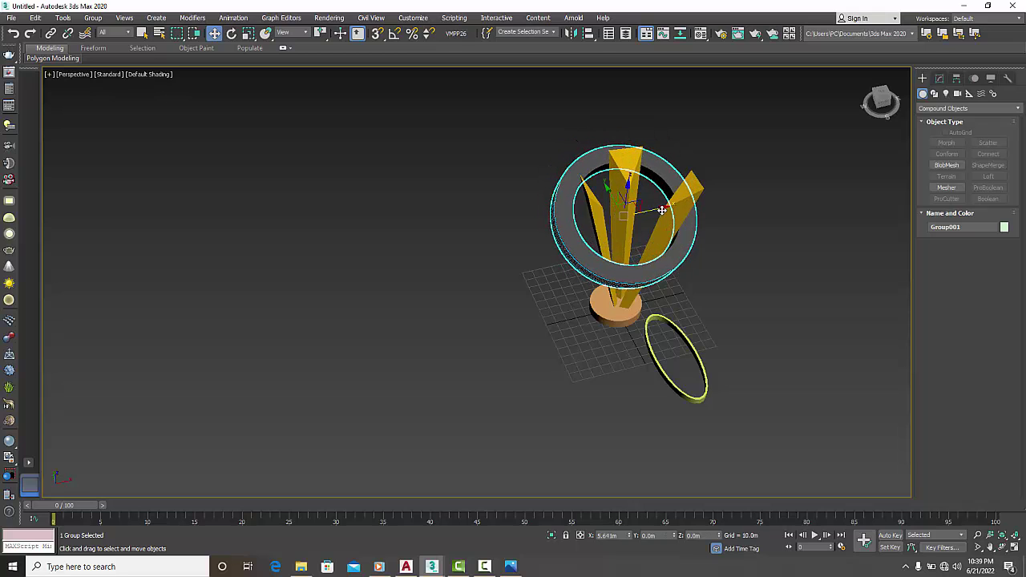
# Step: Maximize the Left view in wireframe, frame the sculpture, and briefly nudge the left blade
pyautogui.hotkey('alt', 'w')
pyautogui.middleClick(207, 344)
pyautogui.hotkey('alt', 'w')
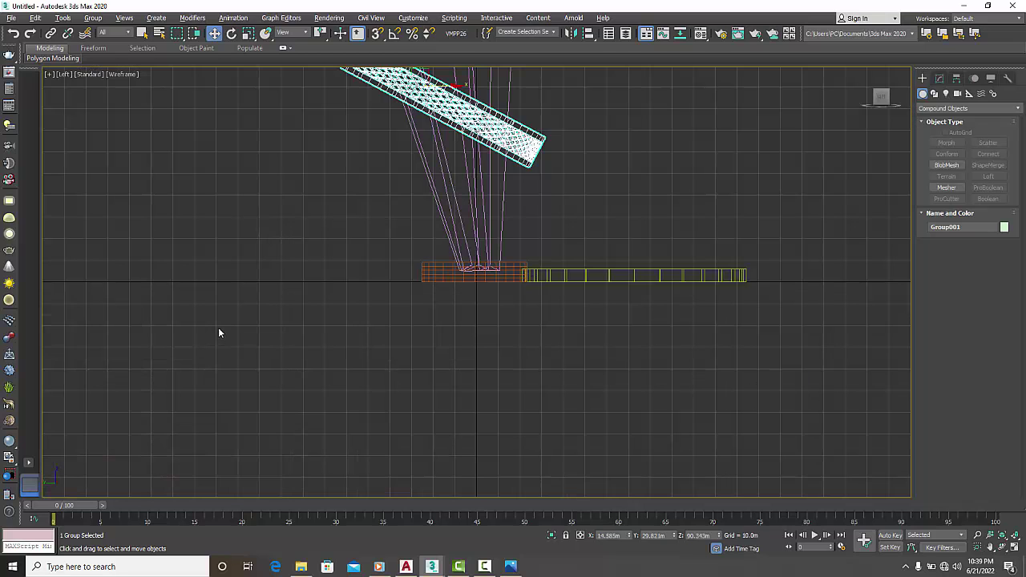
pyautogui.moveTo(317, 248); pyautogui.dragTo(353, 384, button='middle')
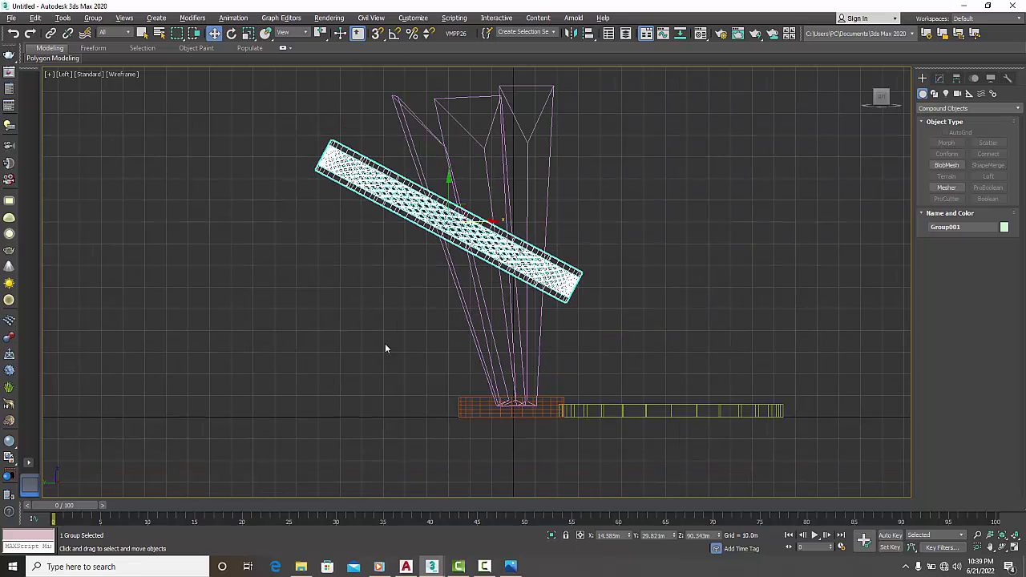
pyautogui.click(506, 218)
pyautogui.moveTo(506, 218); pyautogui.dragTo(509, 216)
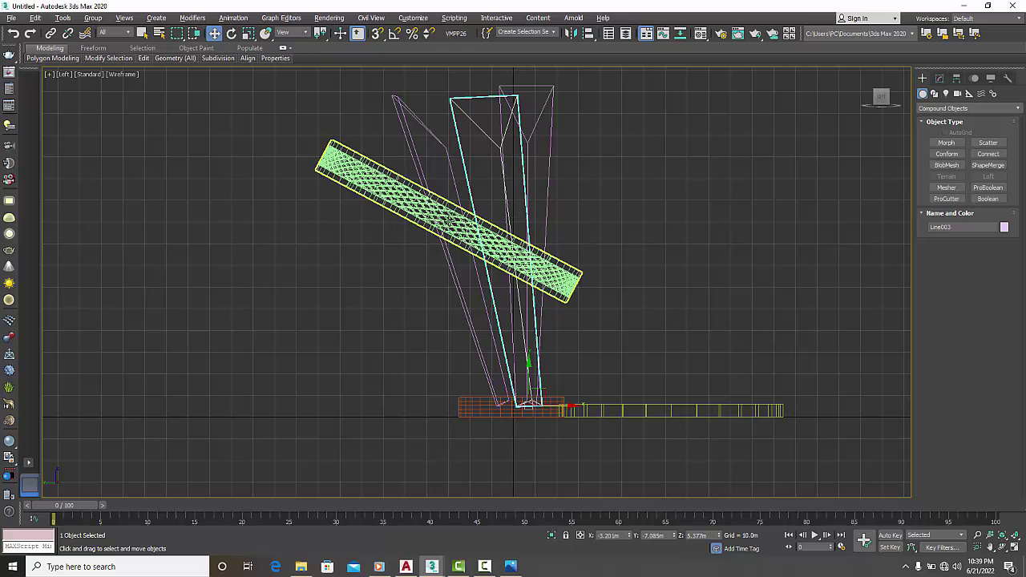
pyautogui.moveTo(450, 221); pyautogui.dragTo(434, 222)
# Step: Shift Group001 slightly right and up across the blades, then select Line001
pyautogui.click(396, 199)
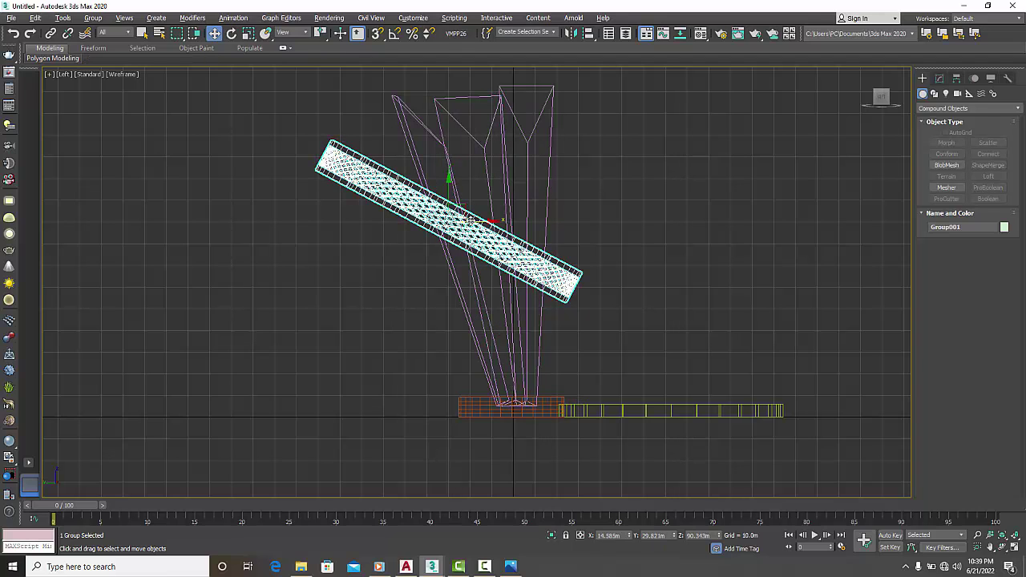
pyautogui.moveTo(497, 220); pyautogui.dragTo(522, 222)
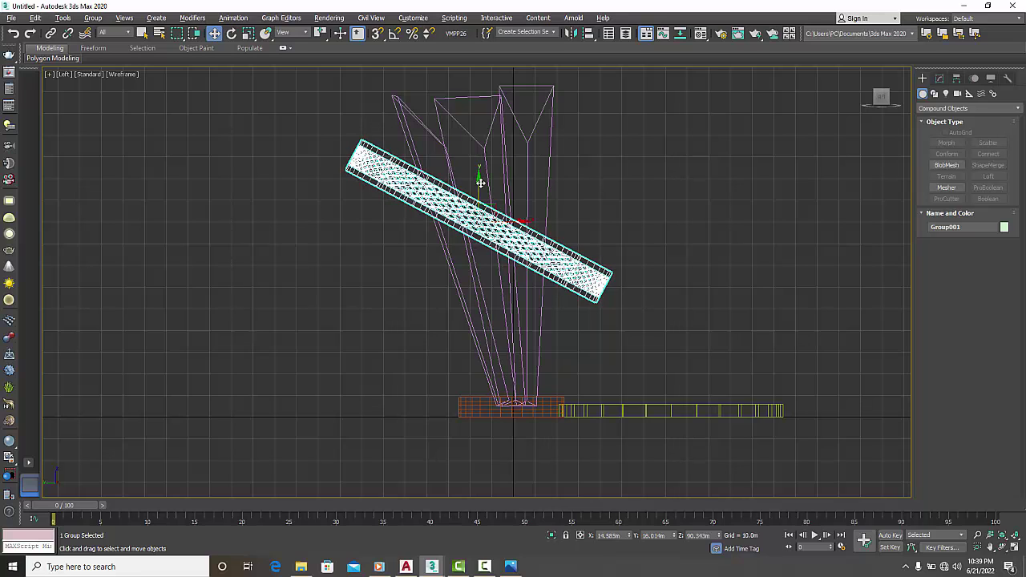
pyautogui.moveTo(480, 183); pyautogui.dragTo(479, 175)
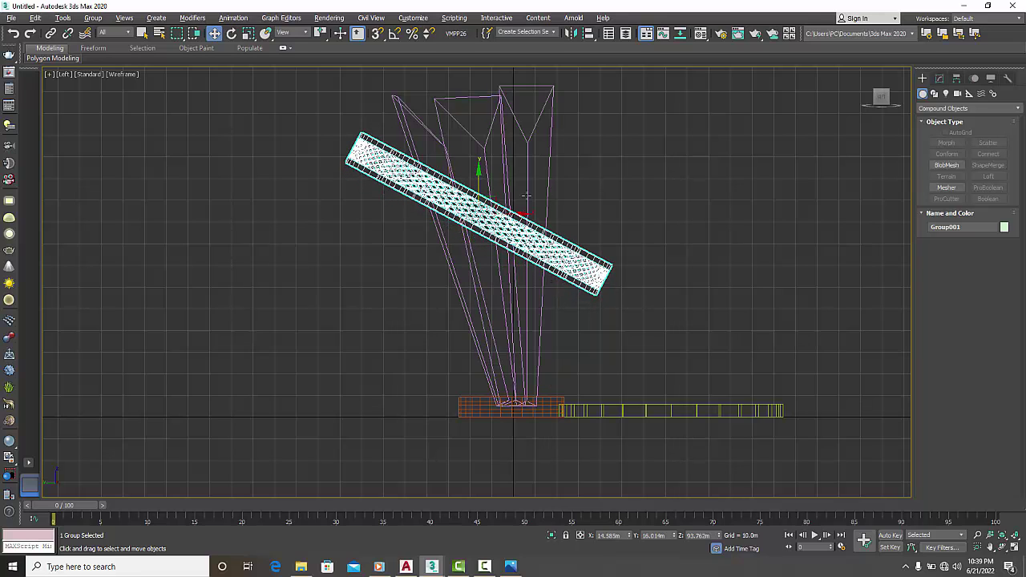
pyautogui.click(529, 139)
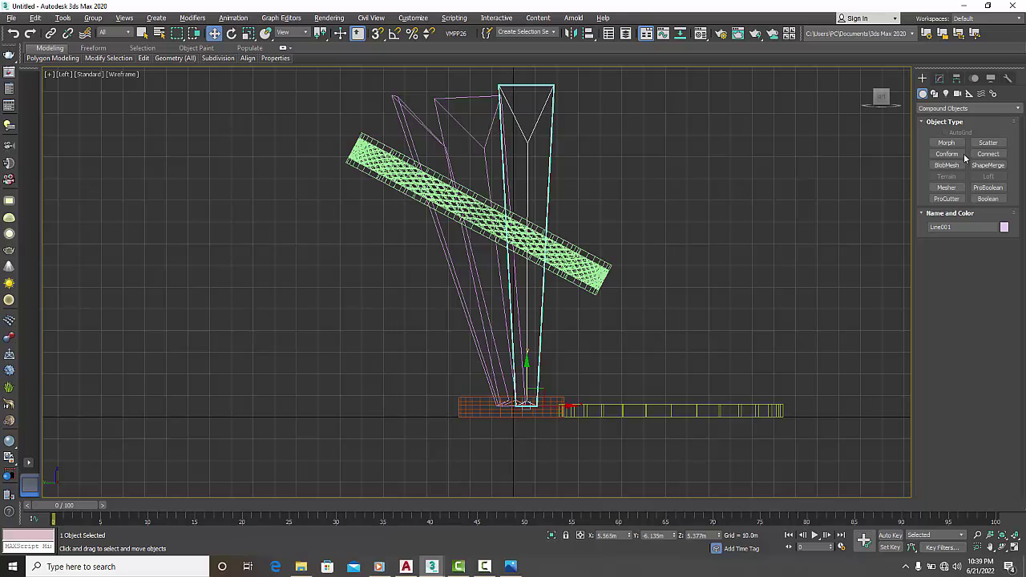
# Step: At Vertex level, raise the middle blade's top vertices to stretch it upward
pyautogui.click(940, 81)
pyautogui.click(923, 124)
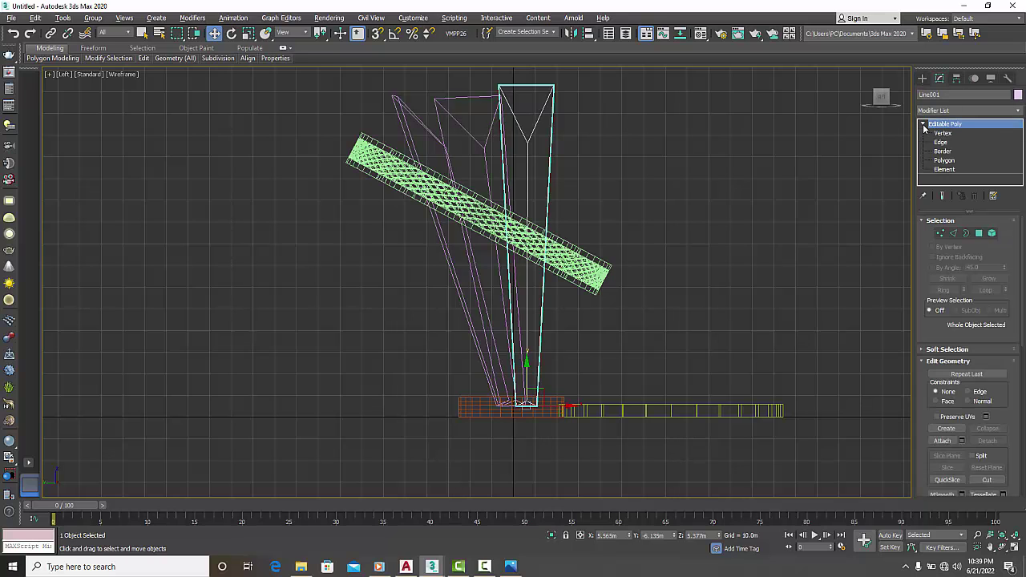
pyautogui.click(941, 233)
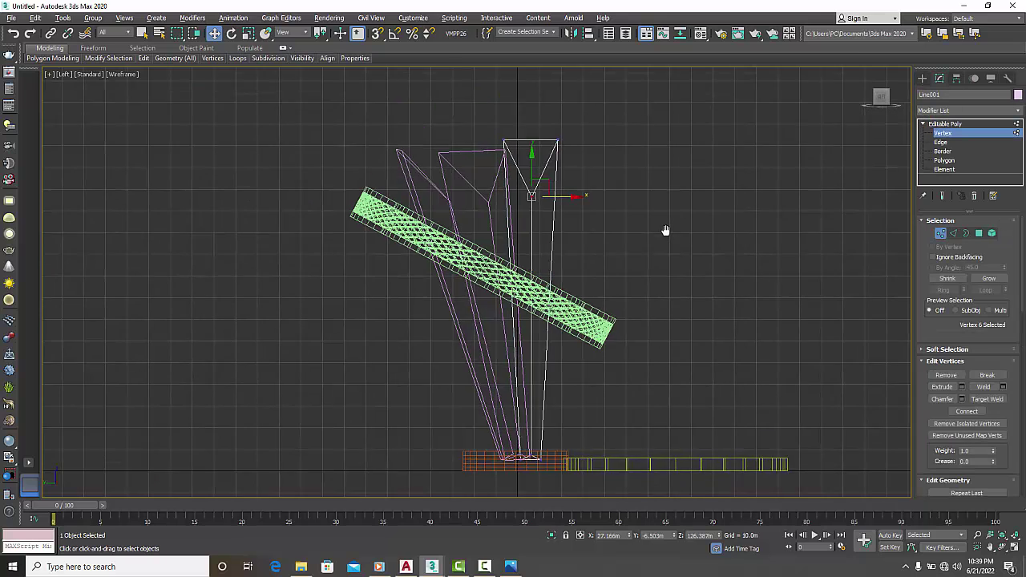
pyautogui.scroll(3, 661, 176)
pyautogui.moveTo(645, 101); pyautogui.dragTo(366, 215)
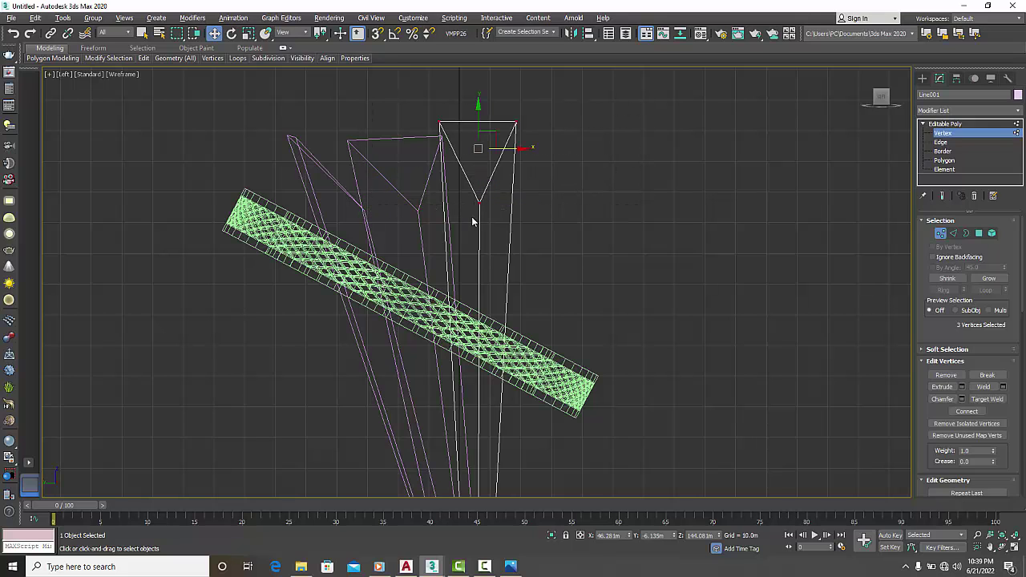
pyautogui.moveTo(584, 245); pyautogui.dragTo(499, 275, button='middle')
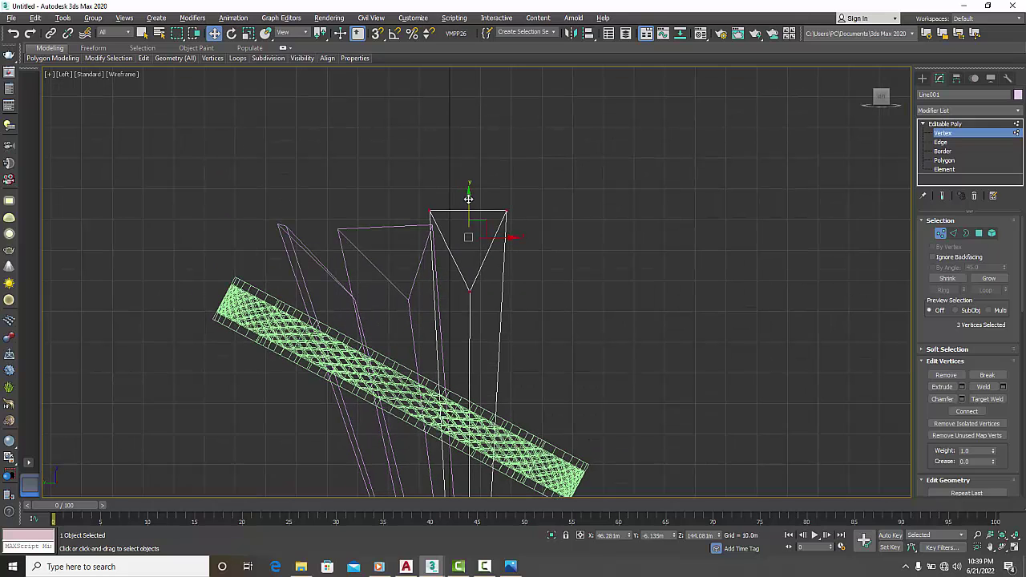
pyautogui.moveTo(468, 199); pyautogui.dragTo(469, 75)
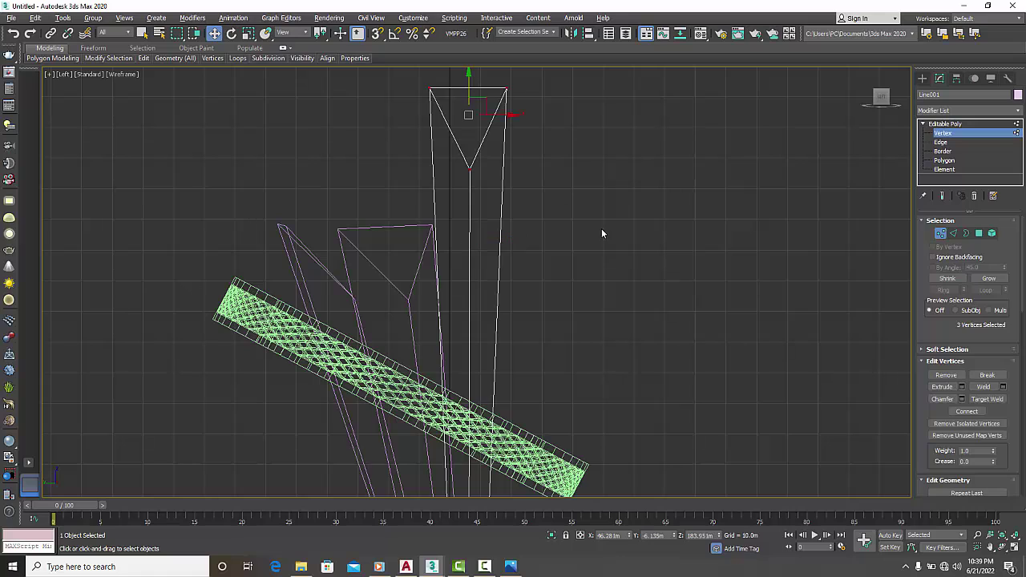
pyautogui.click(943, 133)
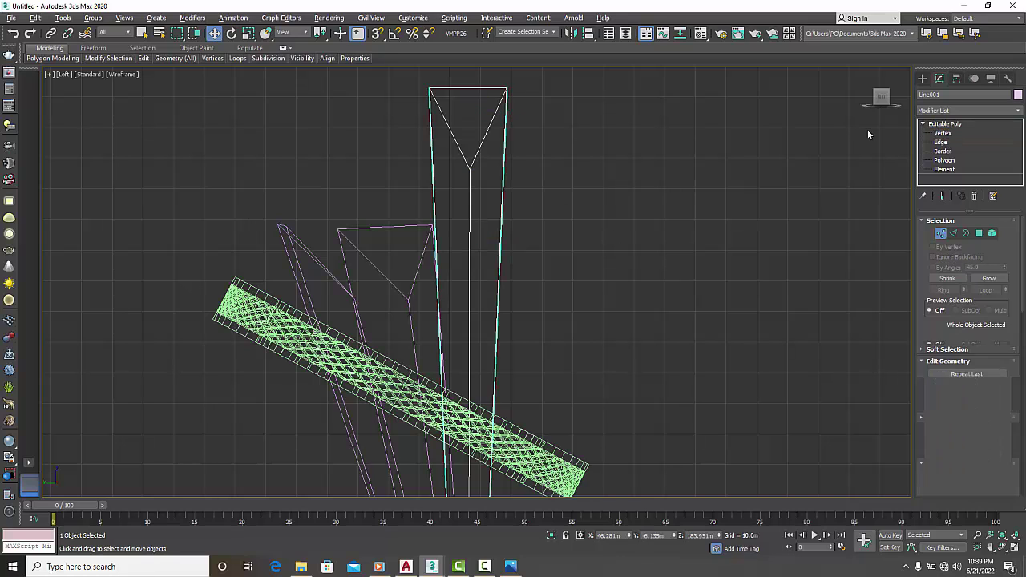
# Step: Raise the shorter blade's three top vertices to lengthen it
pyautogui.click(371, 230)
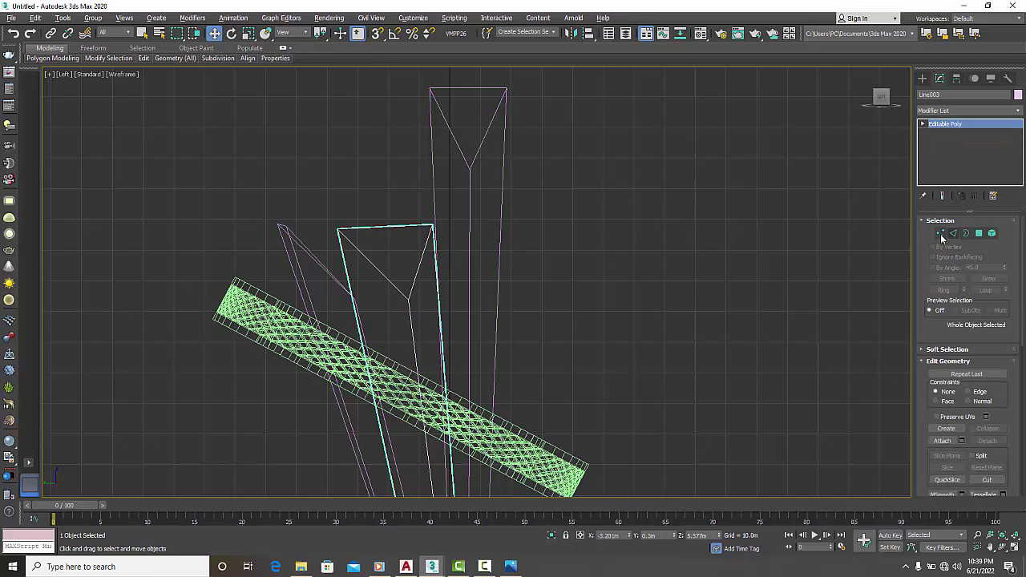
pyautogui.click(940, 233)
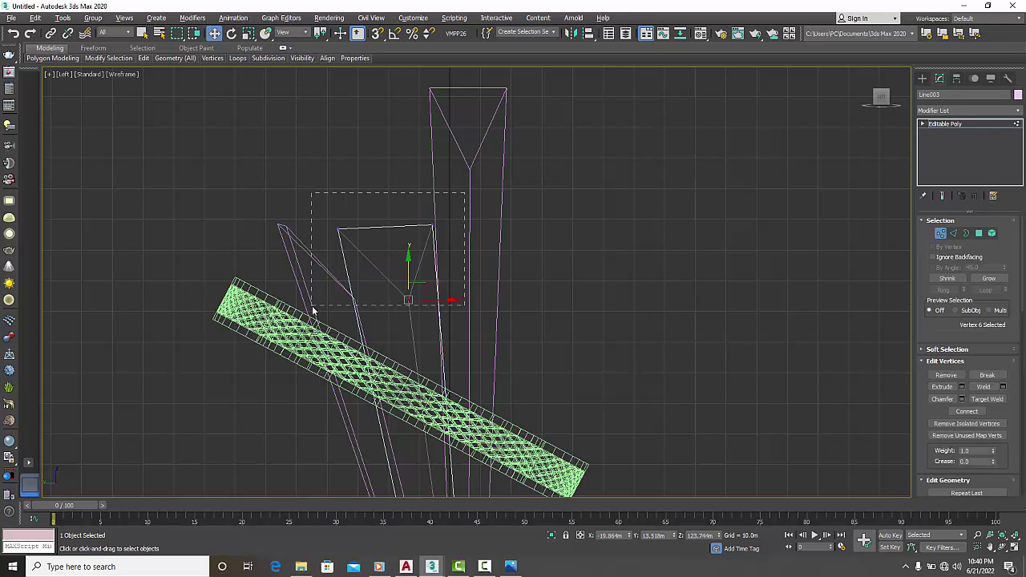
pyautogui.moveTo(464, 192); pyautogui.dragTo(314, 316)
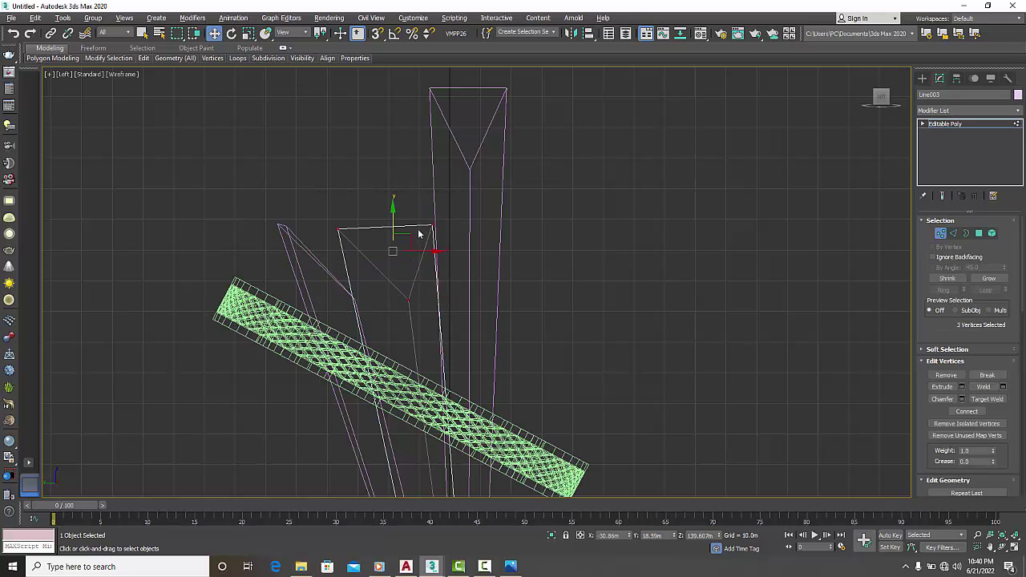
pyautogui.moveTo(393, 200); pyautogui.dragTo(371, 80)
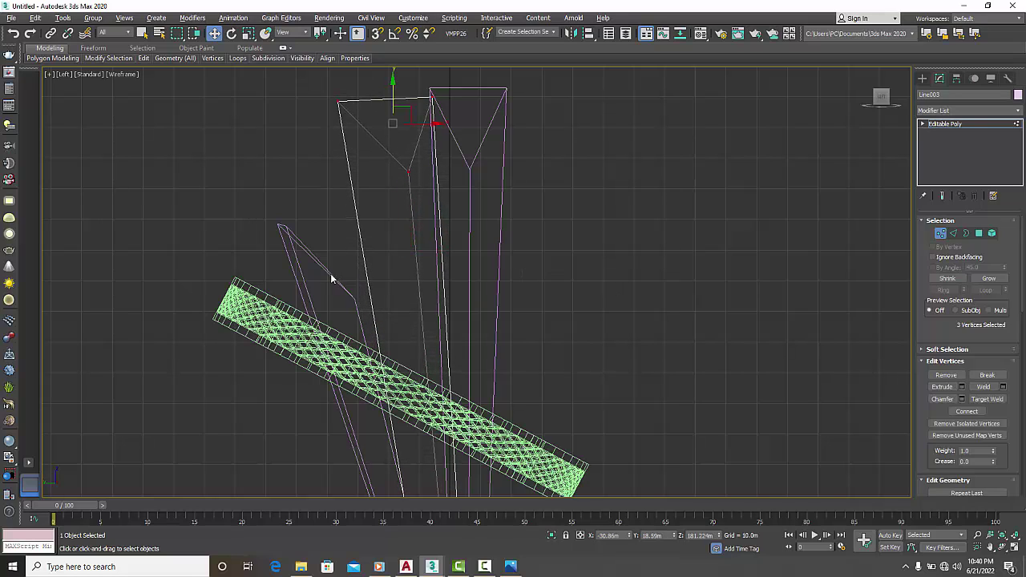
pyautogui.click(950, 124)
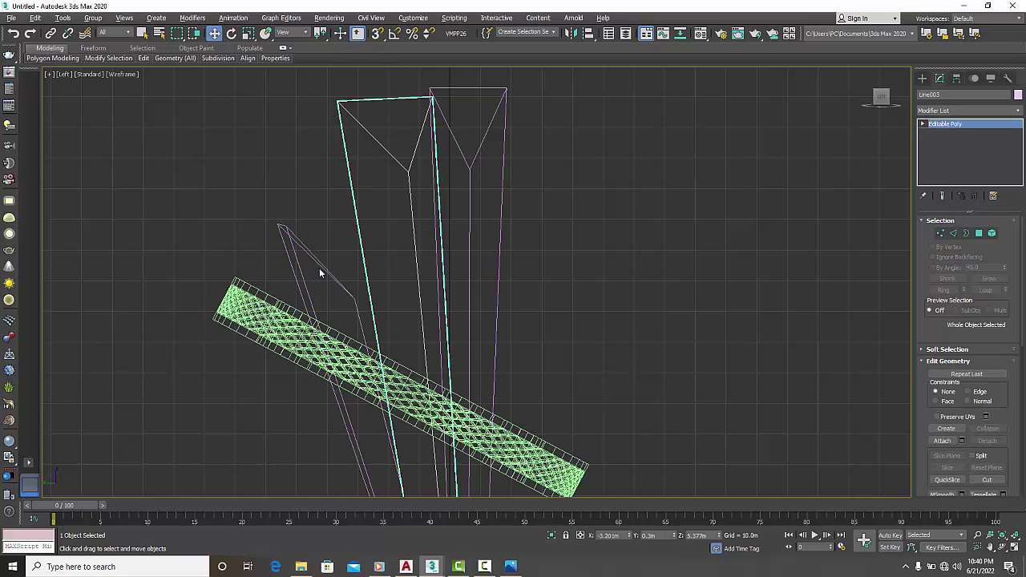
# Step: Raise the leftmost blade's three tip vertices nearly level with the tallest blade
pyautogui.click(941, 234)
pyautogui.moveTo(231, 315); pyautogui.dragTo(239, 307)
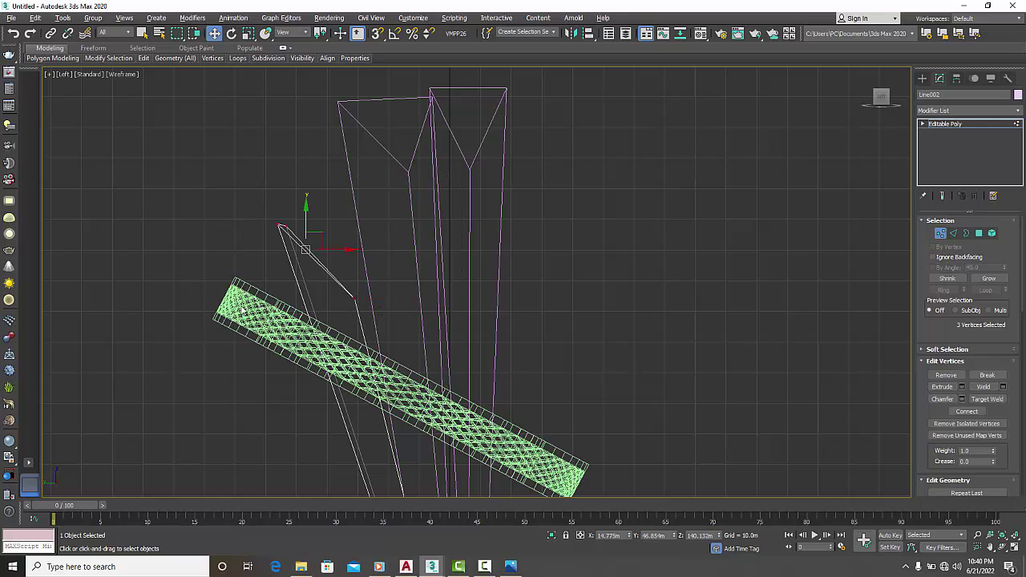
pyautogui.moveTo(307, 226); pyautogui.dragTo(304, 97)
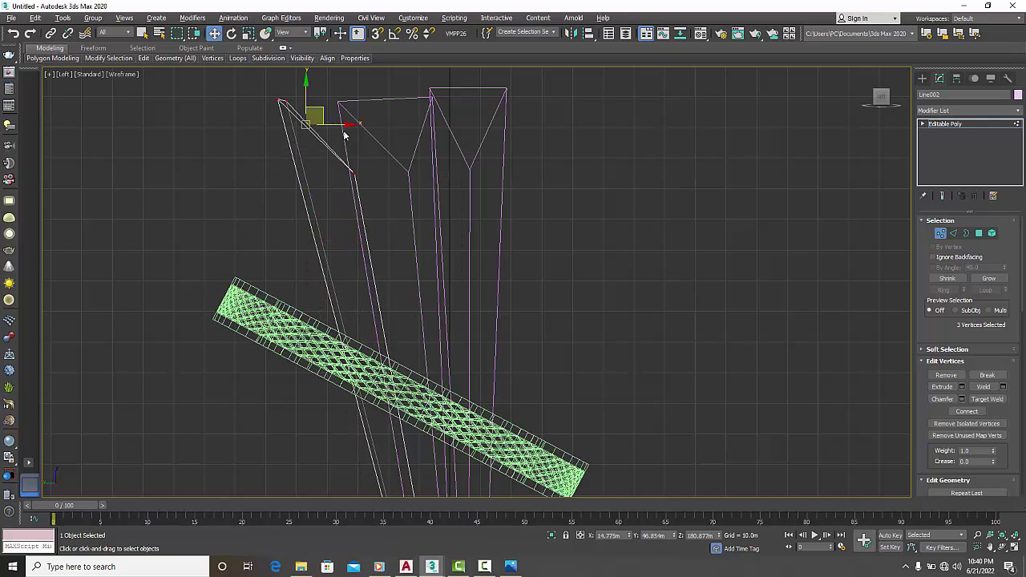
pyautogui.click(701, 273)
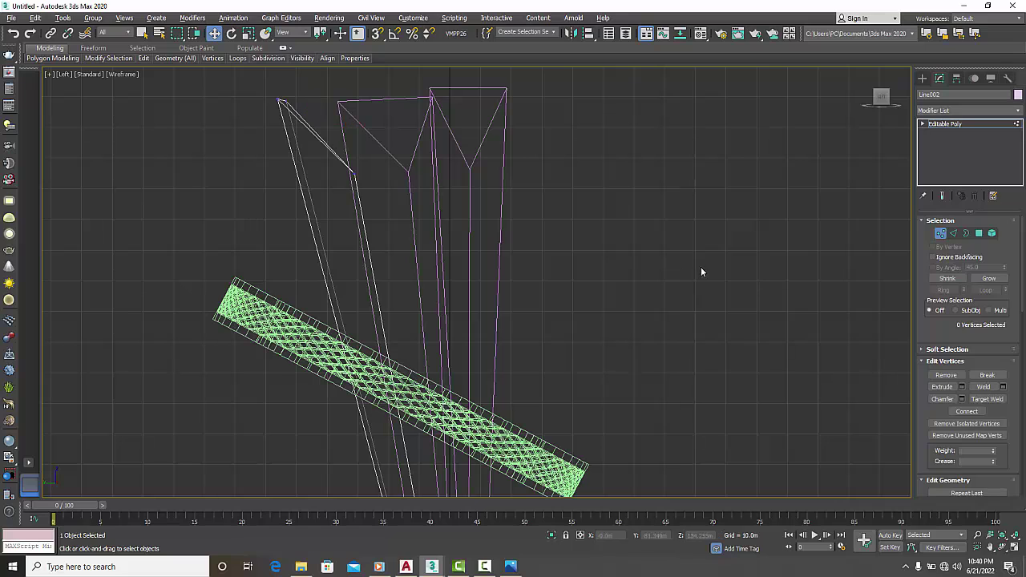
pyautogui.click(942, 125)
# Step: In maximized Perspective, raise Group001 higher up the blades and centre it on them
pyautogui.hotkey('alt', 'w')
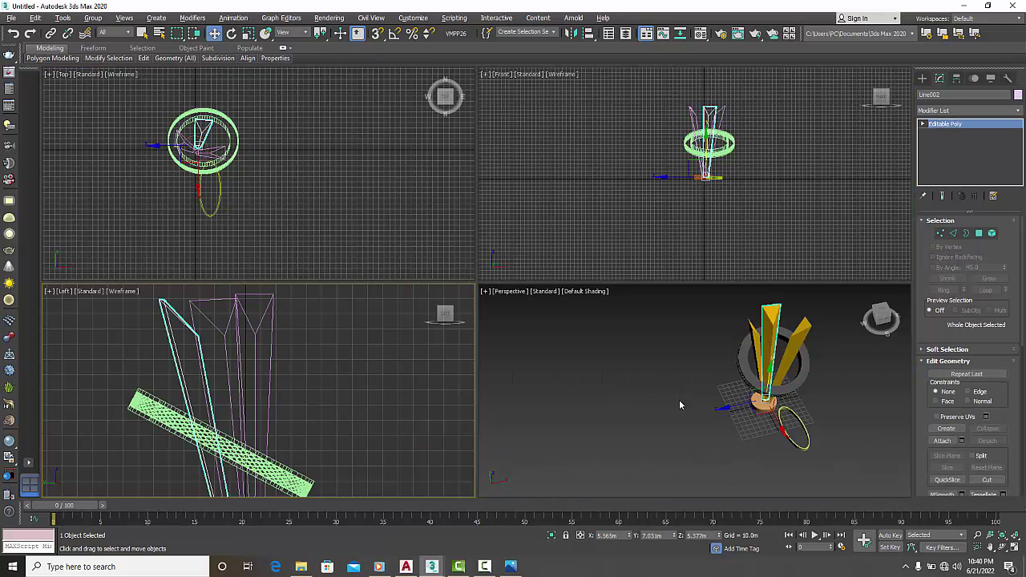
pyautogui.hotkey('alt', 'w')
pyautogui.moveTo(460, 362)
pyautogui.keyDown('alt'); pyautogui.mouseDown(button='middle')
pyautogui.moveTo(420, 337)
pyautogui.moveTo(431, 341)
pyautogui.mouseUp(button='middle'); pyautogui.keyUp('alt')
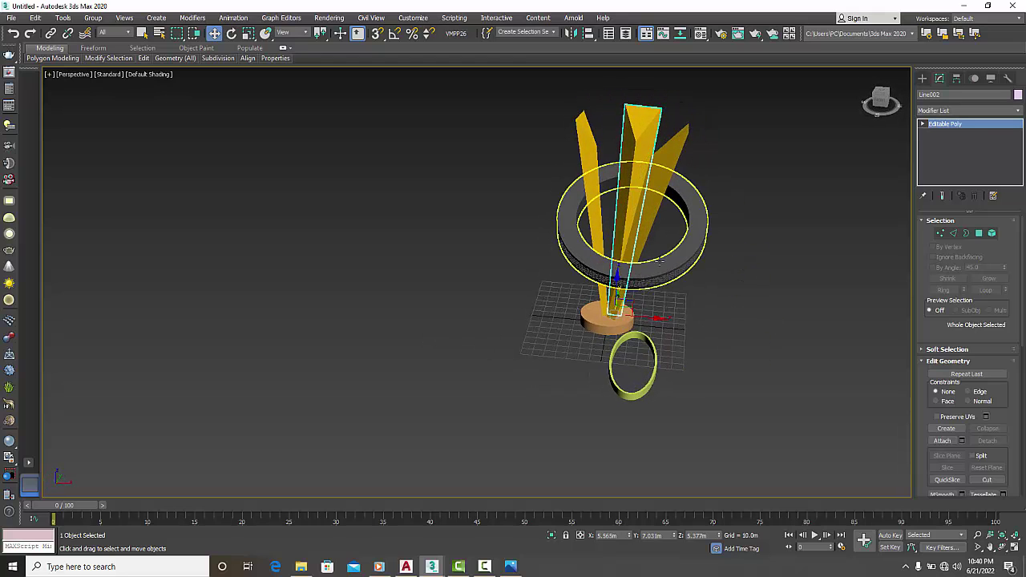
pyautogui.click(658, 267)
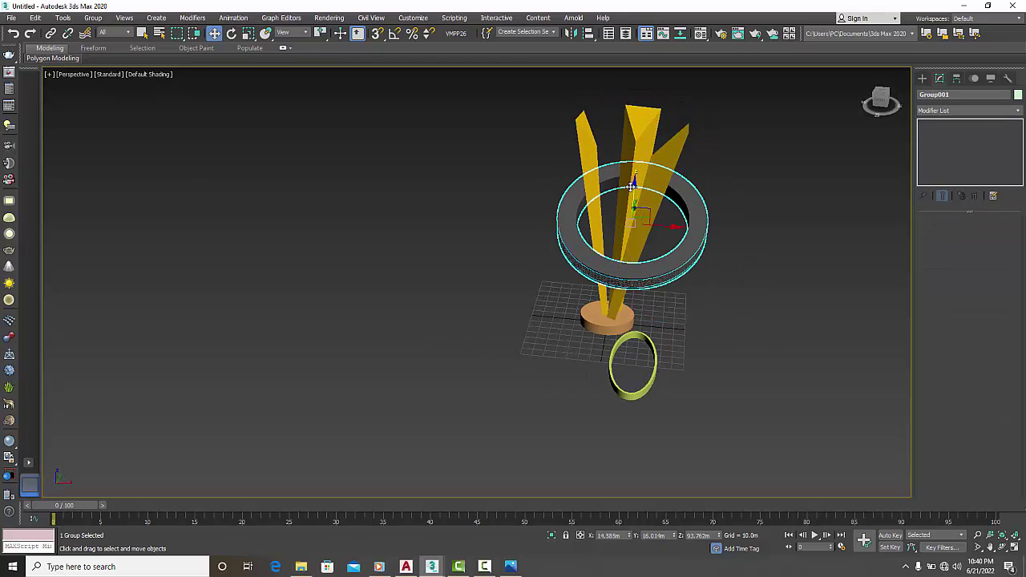
pyautogui.moveTo(633, 185); pyautogui.dragTo(624, 151)
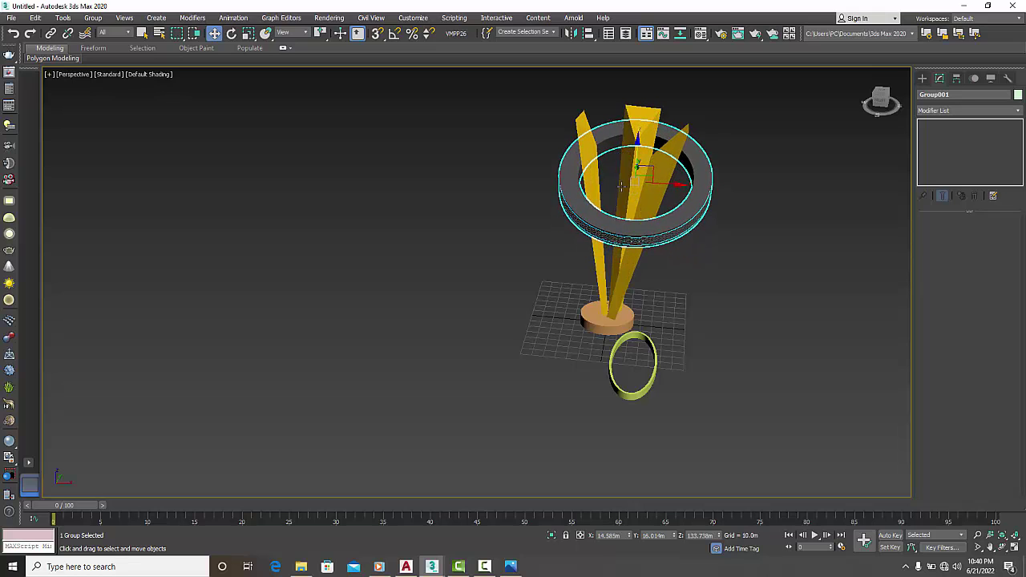
pyautogui.moveTo(622, 187)
pyautogui.keyDown('alt'); pyautogui.mouseDown(button='middle')
pyautogui.moveTo(722, 268)
pyautogui.moveTo(694, 289)
pyautogui.moveTo(672, 277)
pyautogui.mouseUp(button='middle'); pyautogui.keyUp('alt')
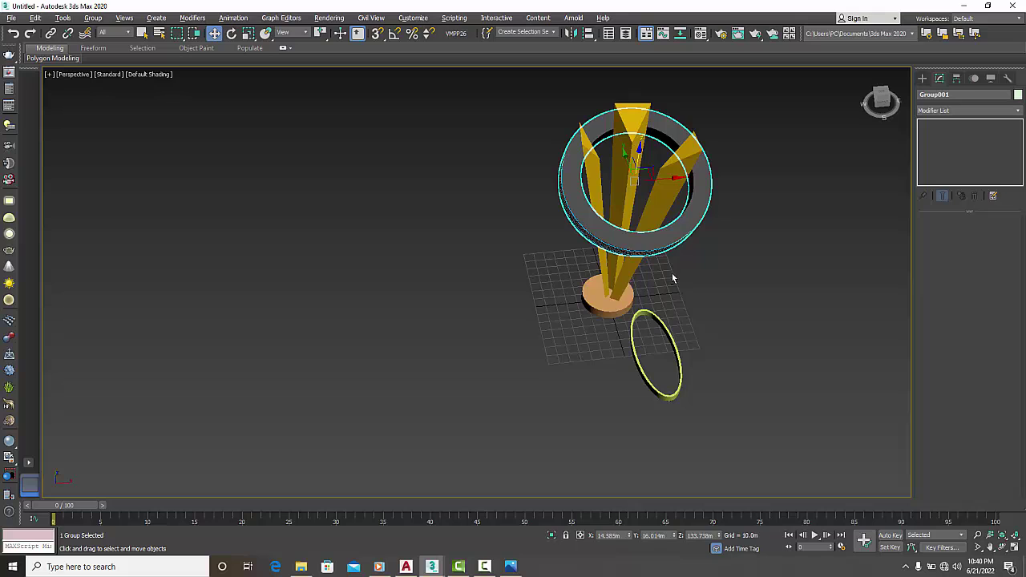
pyautogui.click(347, 246)
pyautogui.moveTo(710, 363)
pyautogui.keyDown('alt'); pyautogui.mouseDown(button='middle')
pyautogui.moveTo(673, 324)
pyautogui.moveTo(673, 349)
pyautogui.moveTo(618, 217)
pyautogui.mouseUp(button='middle'); pyautogui.keyUp('alt')
pyautogui.click(611, 199)
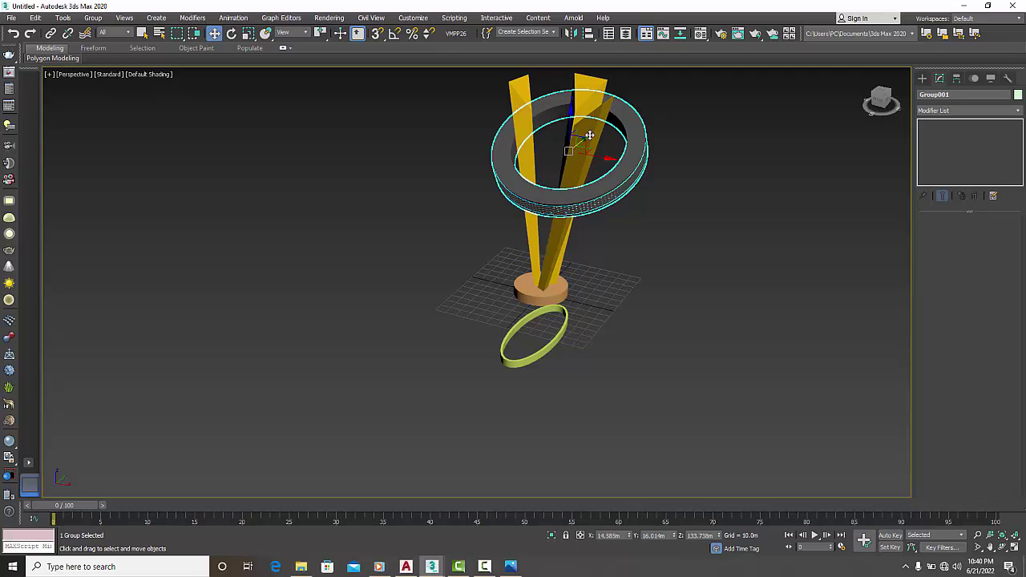
pyautogui.moveTo(589, 135)
pyautogui.mouseDown()
pyautogui.moveTo(578, 138)
pyautogui.moveTo(582, 158)
pyautogui.moveTo(558, 164)
pyautogui.mouseUp()
# Step: Nudge Group001 slightly upward and enlarge it uniformly to fit around the blades
pyautogui.click(250, 33)
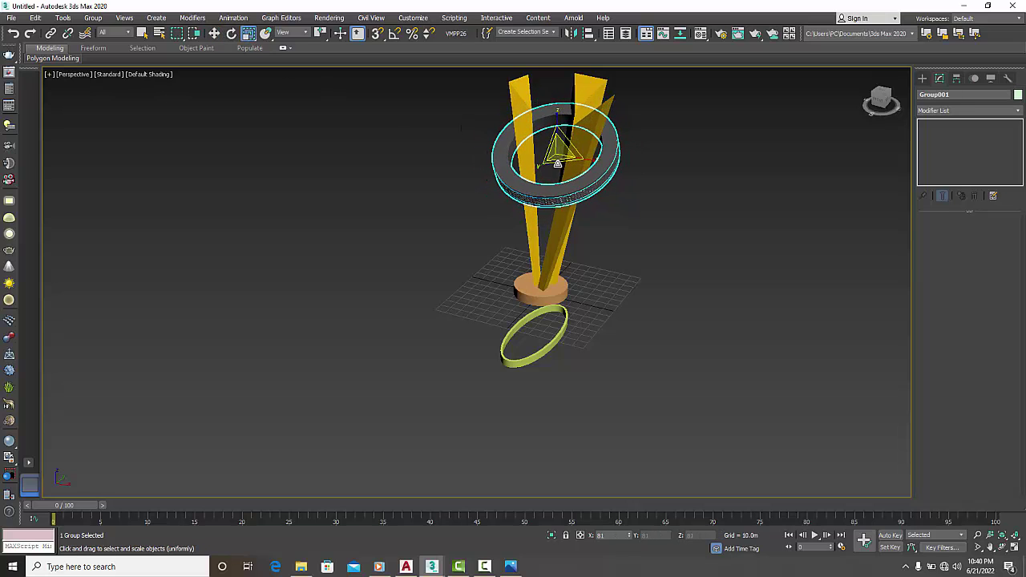
pyautogui.click(415, 209)
pyautogui.keyDown('alt'); pyautogui.moveTo(412, 212); pyautogui.dragTo(458, 232, button='middle'); pyautogui.keyUp('alt')
pyautogui.click(620, 236)
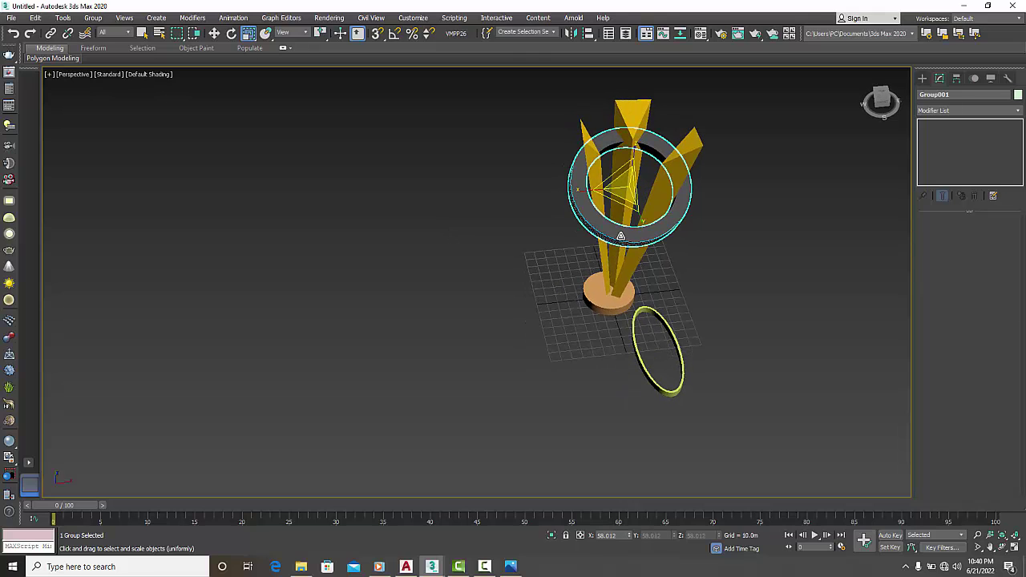
pyautogui.click(214, 34)
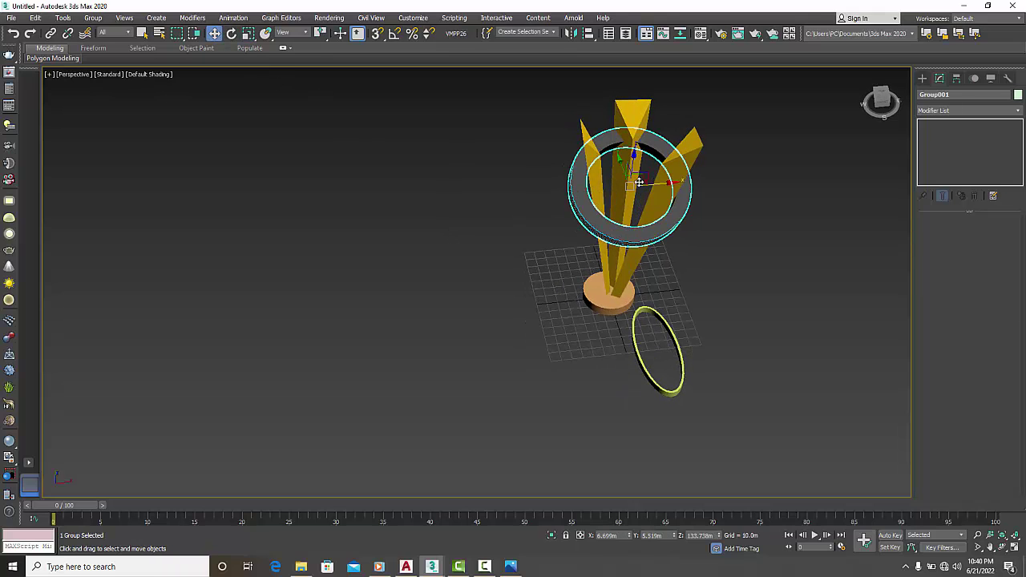
pyautogui.moveTo(618, 161); pyautogui.dragTo(619, 150)
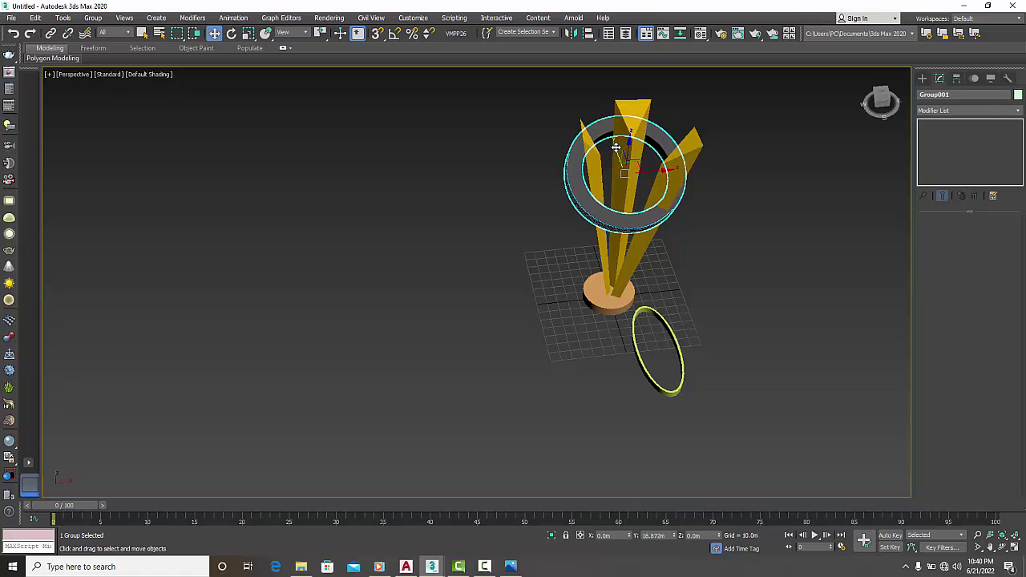
pyautogui.click(248, 32)
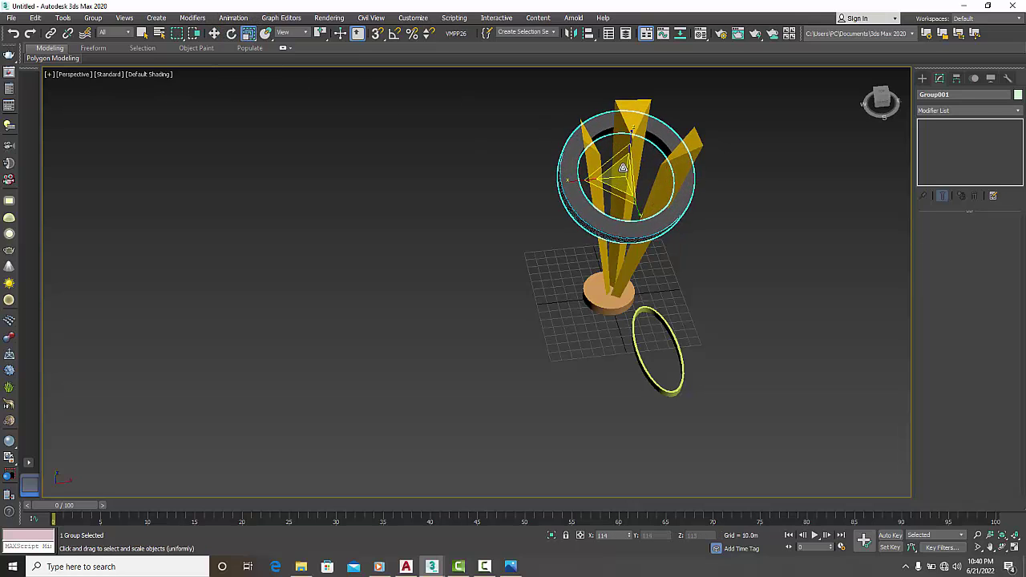
pyautogui.moveTo(623, 174); pyautogui.dragTo(623, 163)
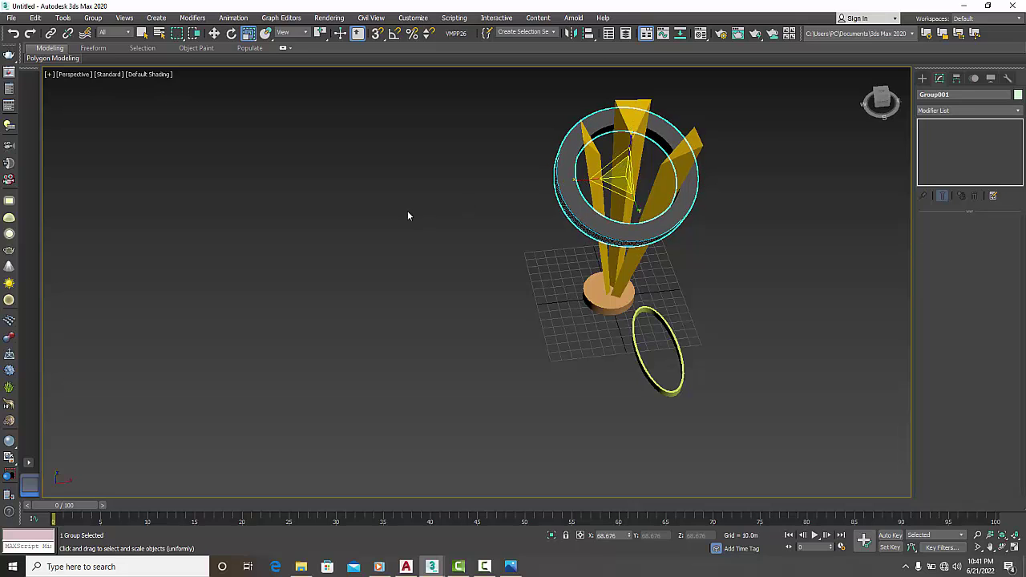
# Step: Shift-drag Group001 down the blades to clone a lower copy, Group002
pyautogui.click(513, 327)
pyautogui.moveTo(514, 327)
pyautogui.keyDown('alt'); pyautogui.mouseDown(button='middle')
pyautogui.moveTo(504, 334)
pyautogui.moveTo(506, 320)
pyautogui.moveTo(466, 348)
pyautogui.mouseUp(button='middle'); pyautogui.keyUp('alt')
pyautogui.click(592, 180)
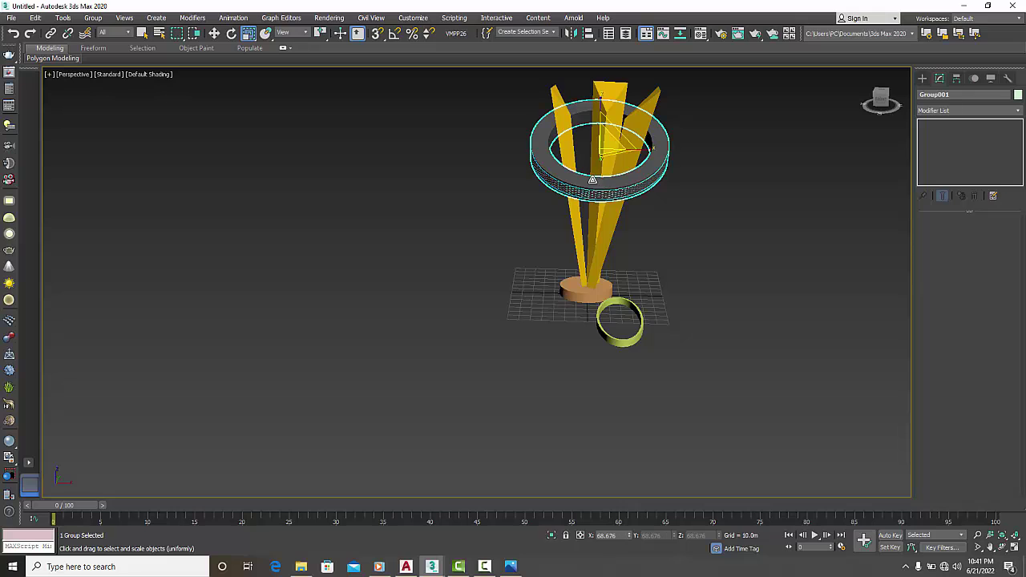
pyautogui.click(214, 33)
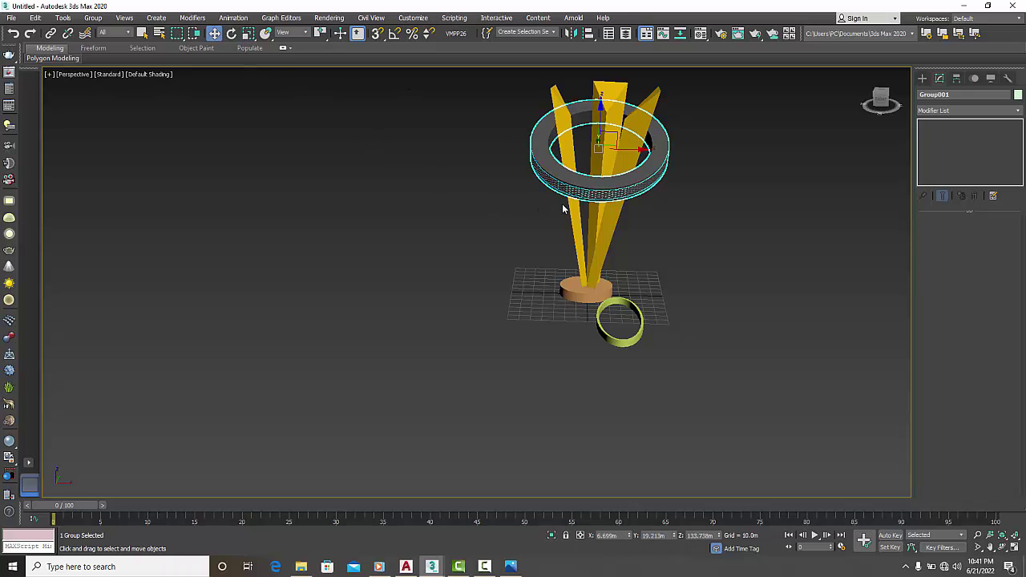
pyautogui.keyDown('shift'); pyautogui.moveTo(601, 112); pyautogui.dragTo(600, 197); pyautogui.keyUp('shift')
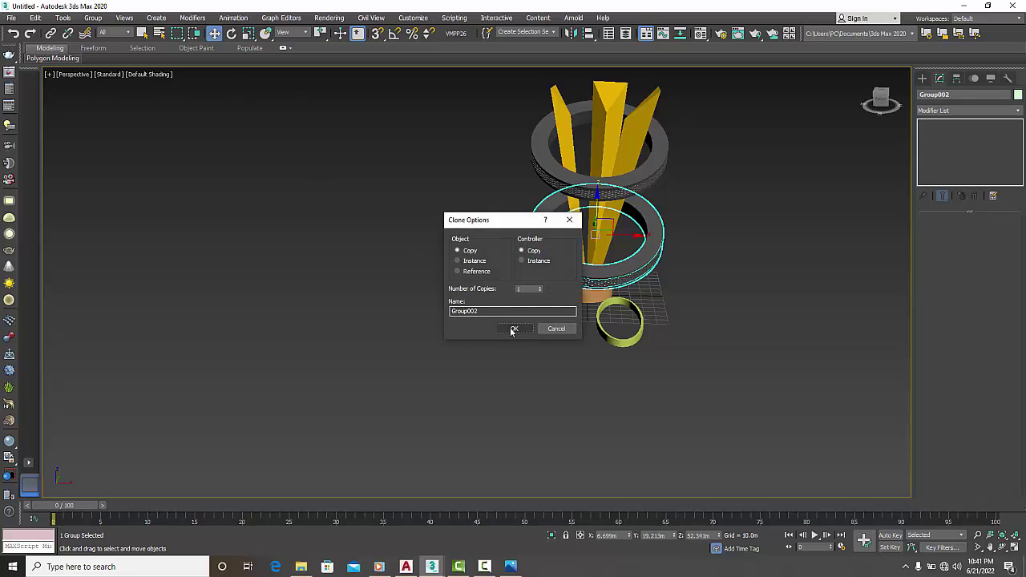
# Step: Confirm the Group002 copy and tilt it back with a rotation
pyautogui.click(514, 329)
pyautogui.click(231, 33)
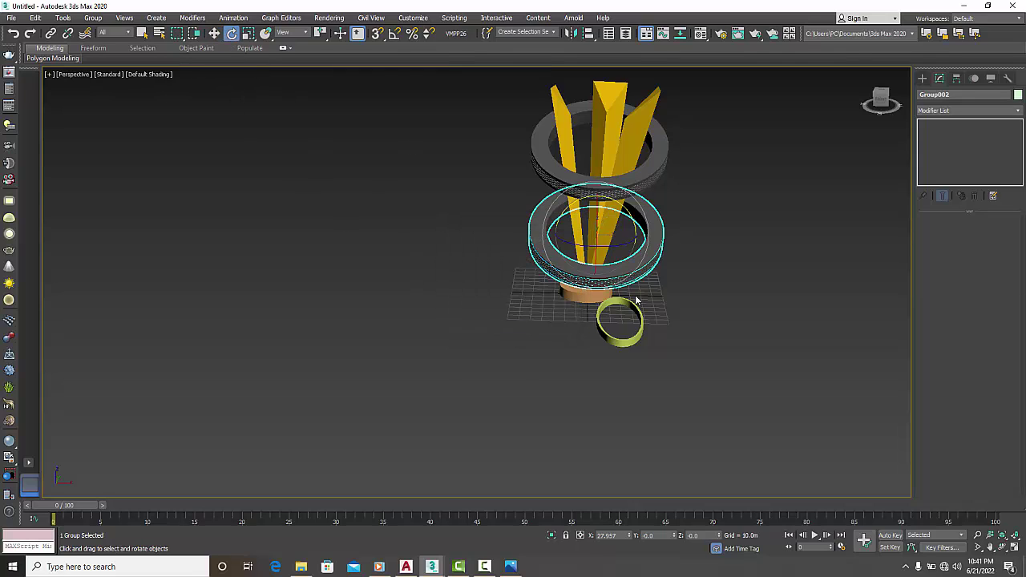
pyautogui.moveTo(599, 245); pyautogui.dragTo(625, 241)
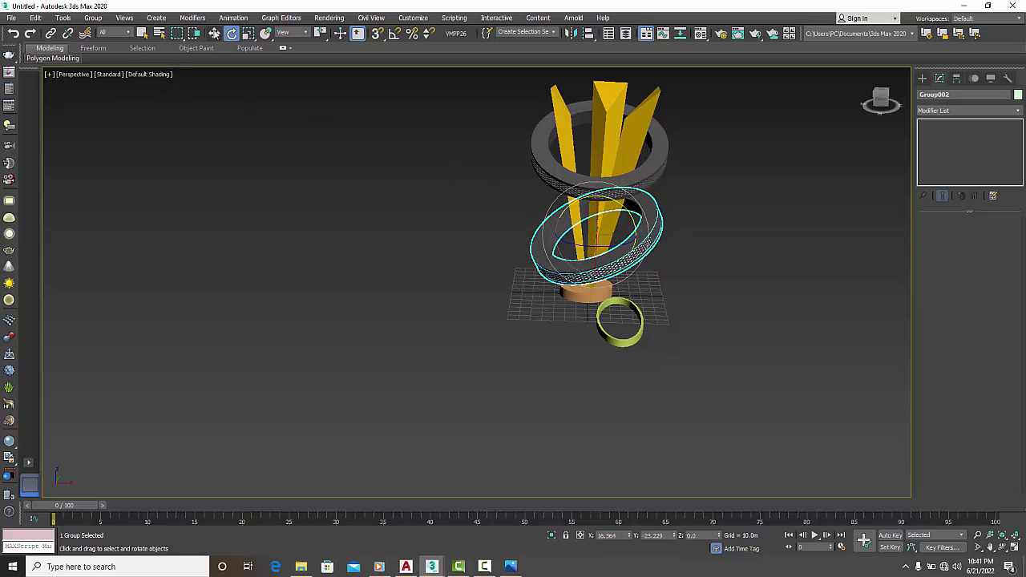
# Step: Scale Group002 down uniformly and move it to centre on the blades above the base
pyautogui.click(248, 33)
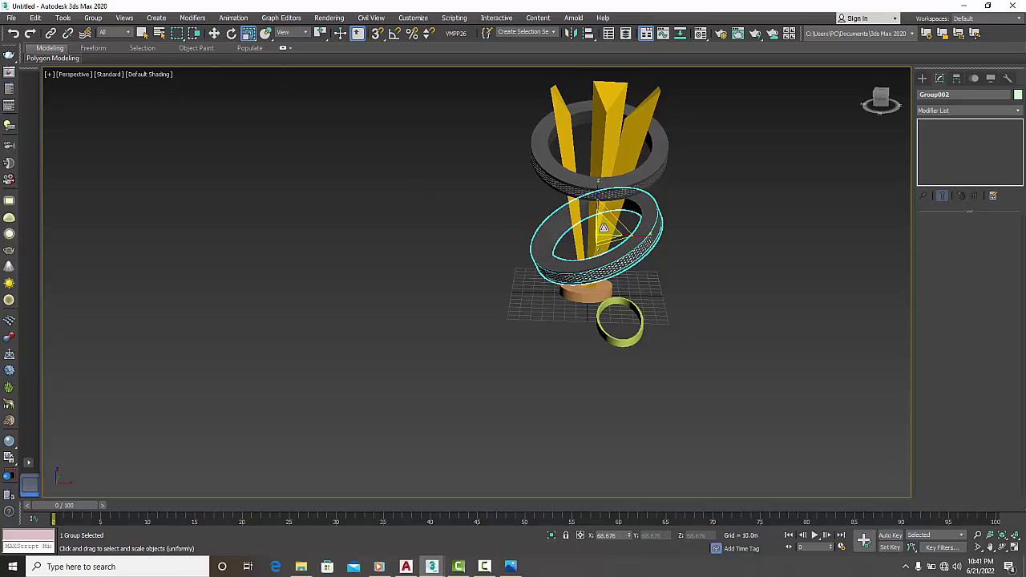
pyautogui.moveTo(603, 228)
pyautogui.mouseDown()
pyautogui.moveTo(589, 287)
pyautogui.moveTo(591, 269)
pyautogui.mouseUp()
pyautogui.keyDown('alt'); pyautogui.moveTo(515, 297); pyautogui.dragTo(562, 319, button='middle'); pyautogui.keyUp('alt')
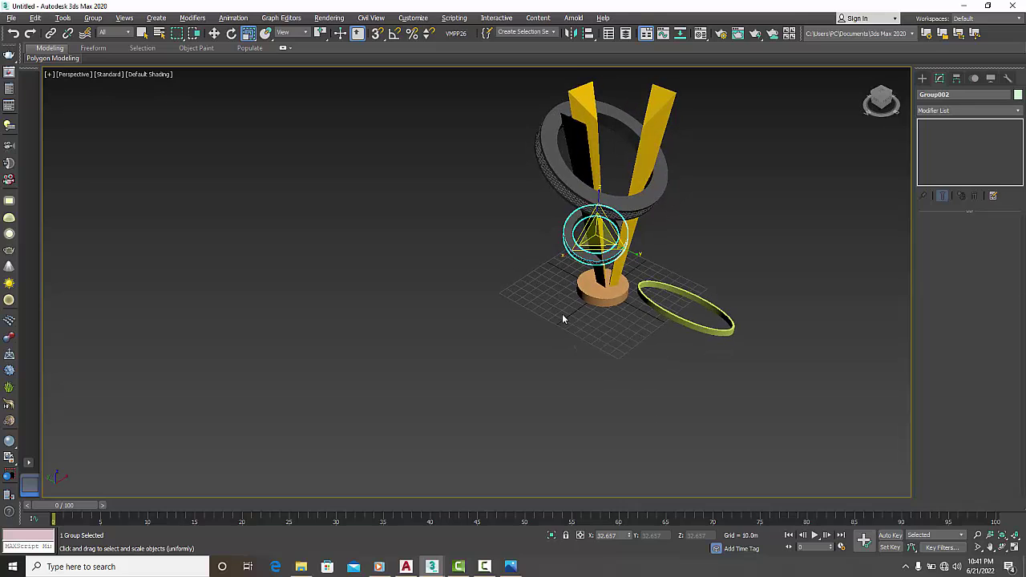
pyautogui.click(214, 33)
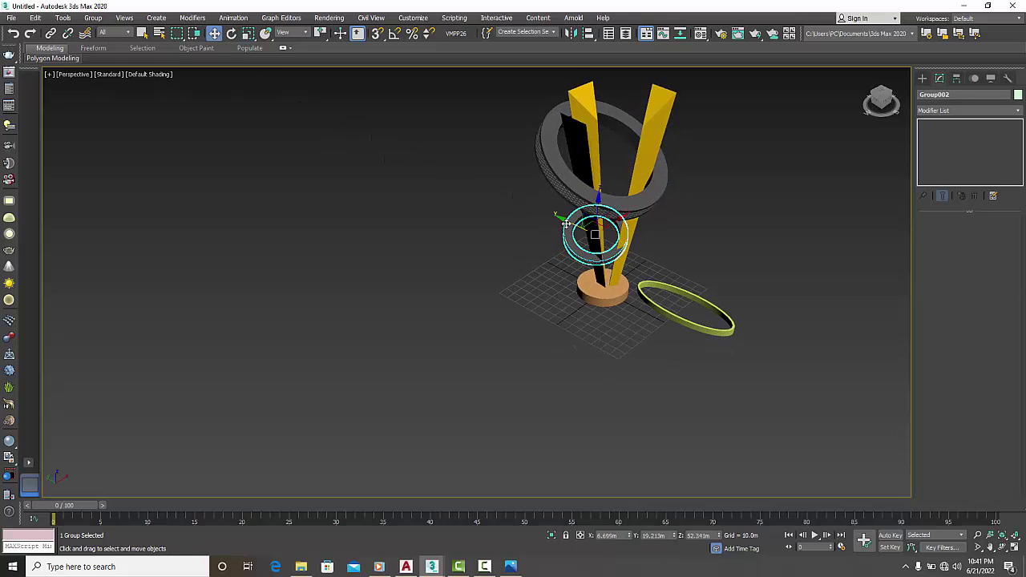
pyautogui.moveTo(561, 222)
pyautogui.mouseDown()
pyautogui.moveTo(579, 230)
pyautogui.moveTo(625, 222)
pyautogui.mouseUp()
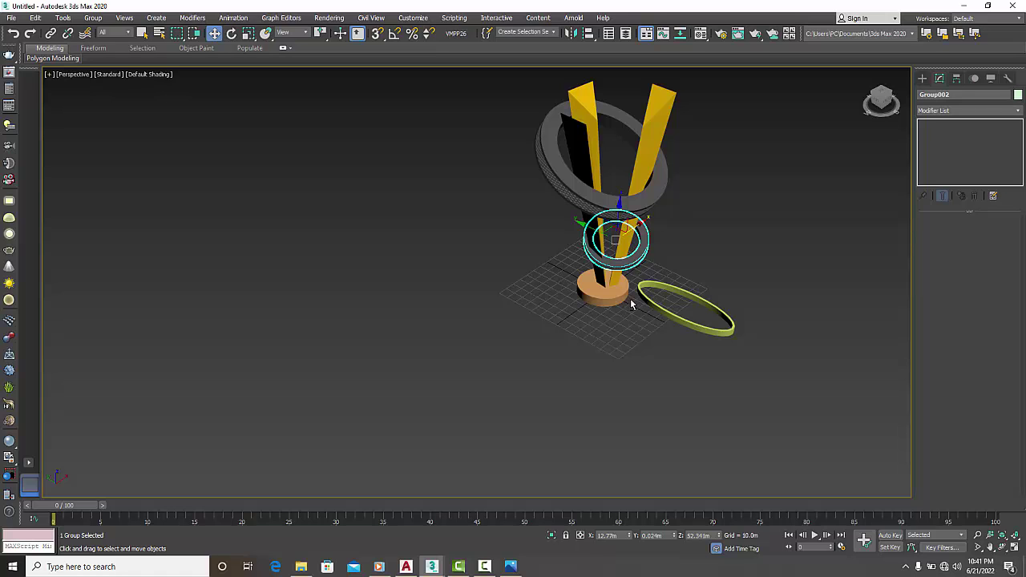
# Step: Slide the lower knurled ring until the blades pass through its centre above the base, then deselect it
pyautogui.moveTo(632, 294)
pyautogui.keyDown('alt'); pyautogui.mouseDown(button='middle')
pyautogui.moveTo(595, 328)
pyautogui.moveTo(558, 322)
pyautogui.mouseUp(button='middle'); pyautogui.keyUp('alt')
pyautogui.scroll(6, 657, 253)
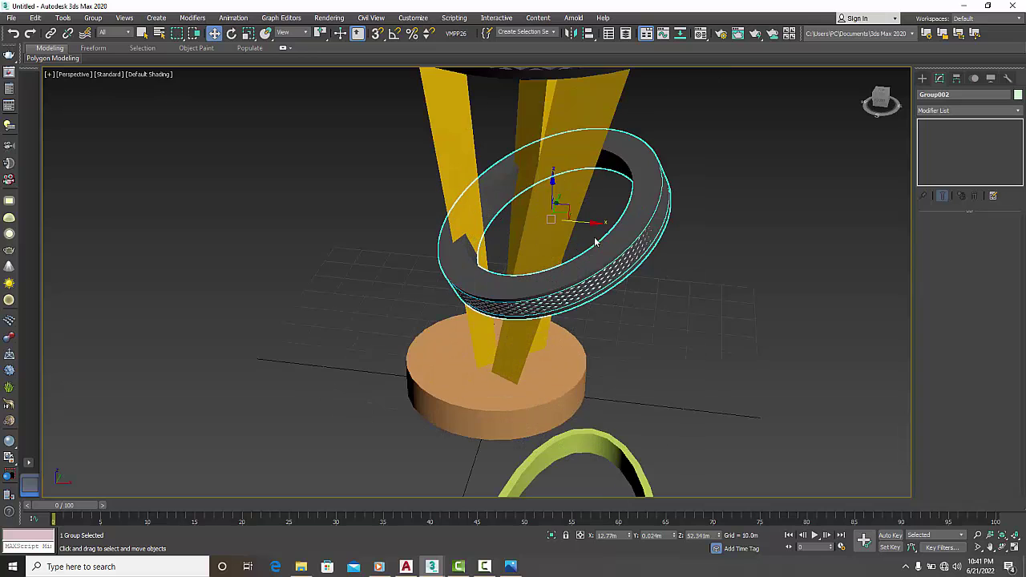
pyautogui.moveTo(594, 224); pyautogui.dragTo(565, 219)
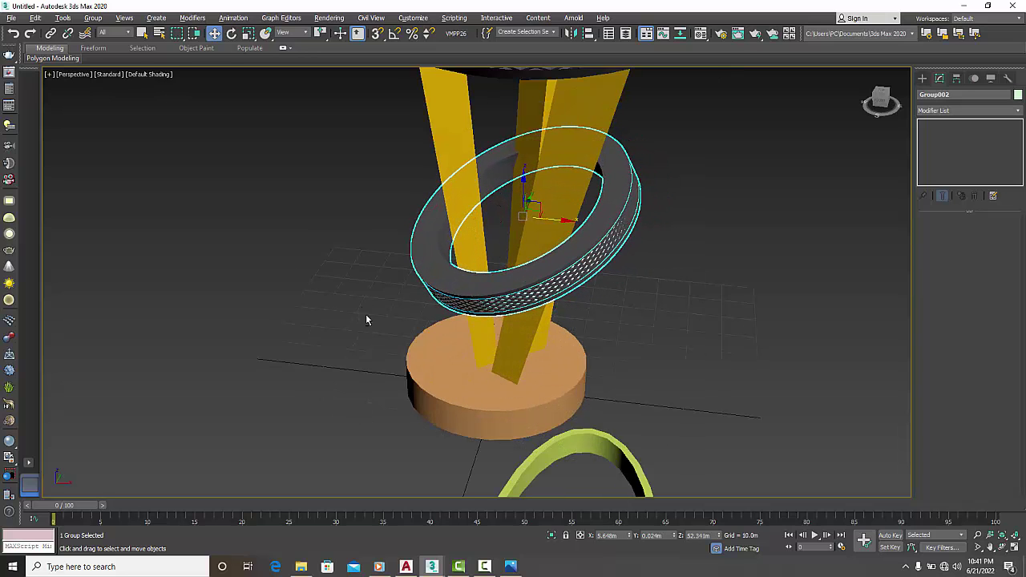
pyautogui.keyDown('alt'); pyautogui.moveTo(366, 313); pyautogui.dragTo(483, 312, button='middle'); pyautogui.keyUp('alt')
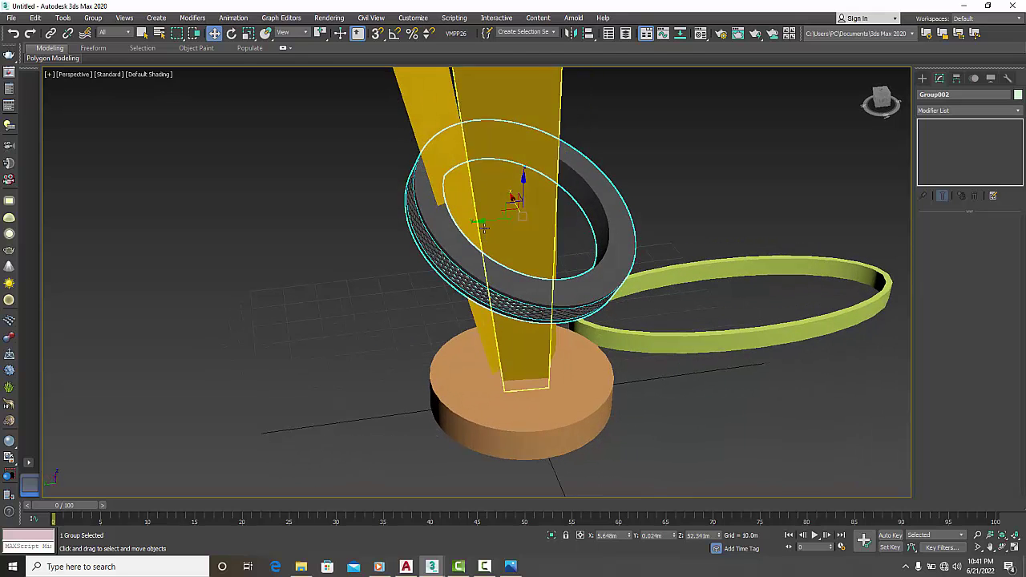
pyautogui.moveTo(483, 227); pyautogui.dragTo(472, 221)
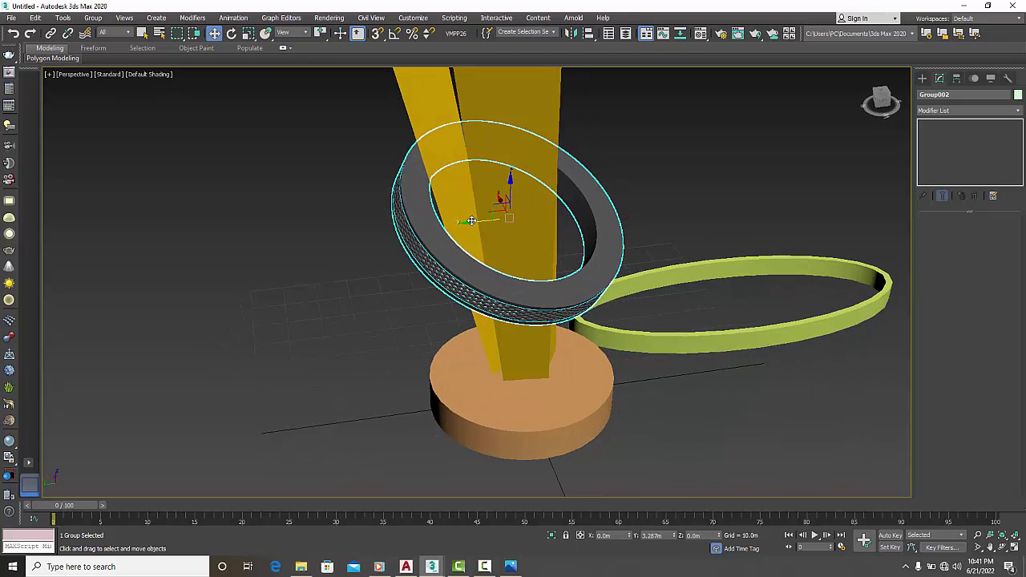
pyautogui.keyDown('alt'); pyautogui.moveTo(473, 237); pyautogui.dragTo(534, 352, button='middle'); pyautogui.keyUp('alt')
pyautogui.scroll(-2, 496, 340)
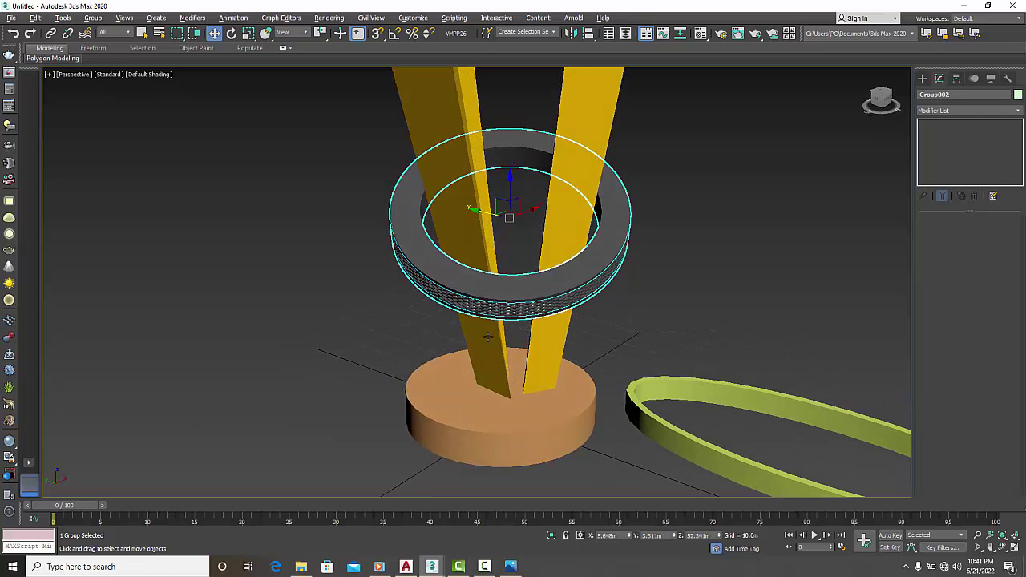
pyautogui.scroll(-3, 495, 340)
pyautogui.click(728, 286)
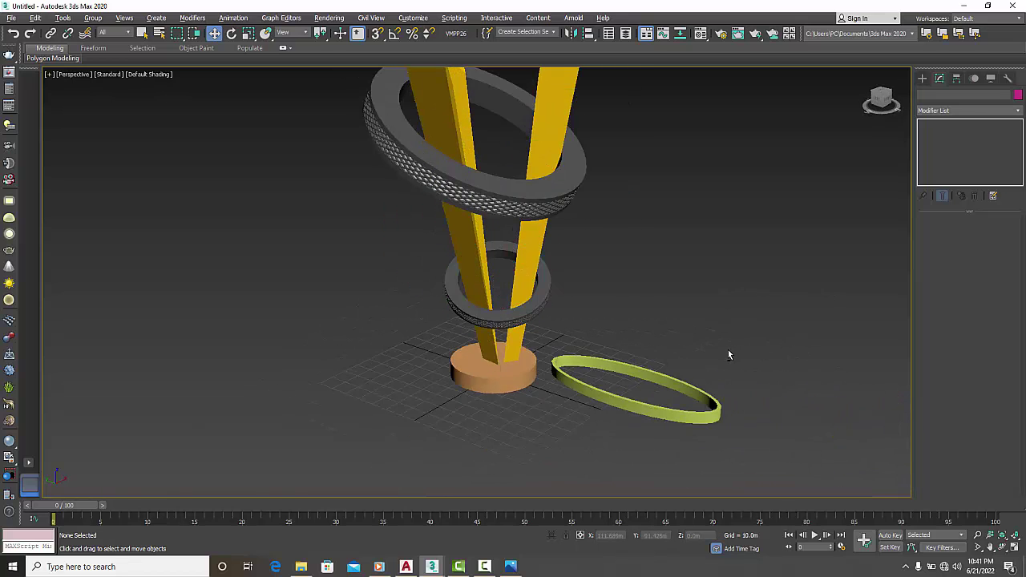
# Step: From a lower side angle on the trophy, select the left yellow blade
pyautogui.scroll(-2, 713, 349)
pyautogui.scroll(-3, 699, 341)
pyautogui.moveTo(700, 341)
pyautogui.keyDown('alt'); pyautogui.mouseDown(button='middle')
pyautogui.moveTo(627, 391)
pyautogui.moveTo(527, 412)
pyautogui.moveTo(583, 423)
pyautogui.moveTo(678, 382)
pyautogui.moveTo(652, 387)
pyautogui.mouseUp(button='middle'); pyautogui.keyUp('alt')
pyautogui.scroll(-3, 651, 388)
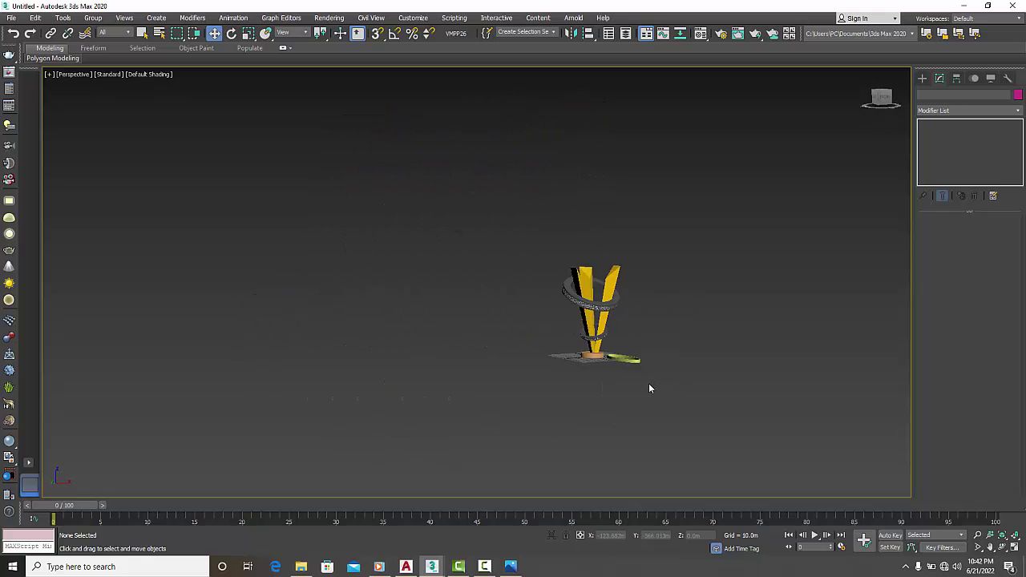
pyautogui.scroll(-2, 641, 381)
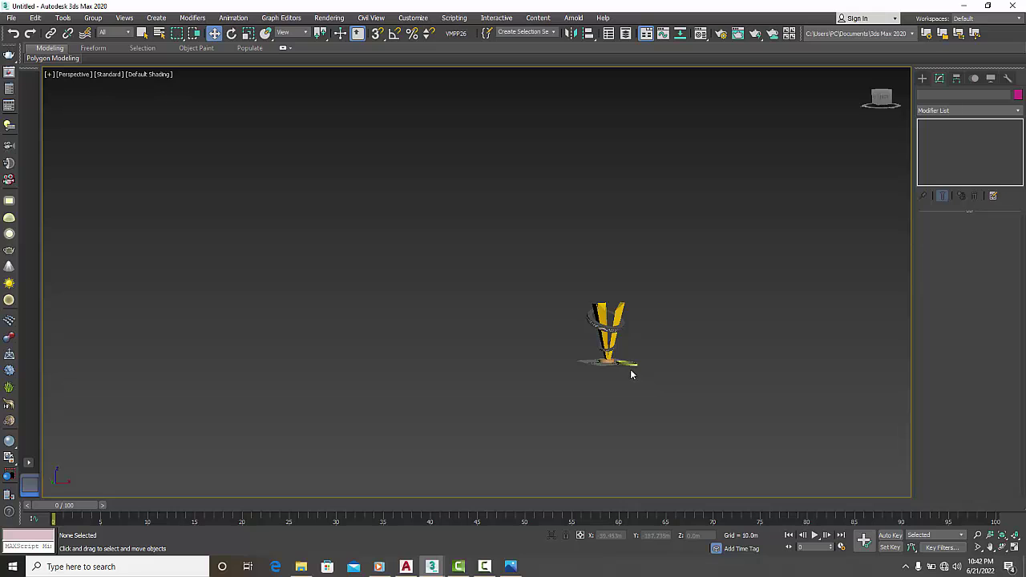
pyautogui.scroll(2, 631, 371)
pyautogui.scroll(2, 630, 368)
pyautogui.scroll(-4, 629, 369)
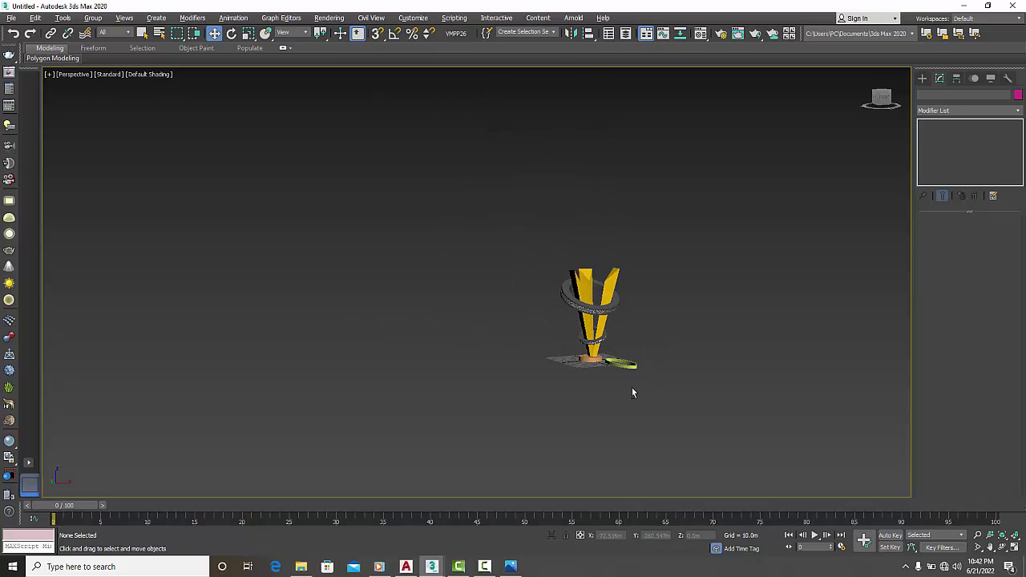
pyautogui.keyDown('alt'); pyautogui.moveTo(631, 392); pyautogui.dragTo(581, 394, button='middle'); pyautogui.keyUp('alt')
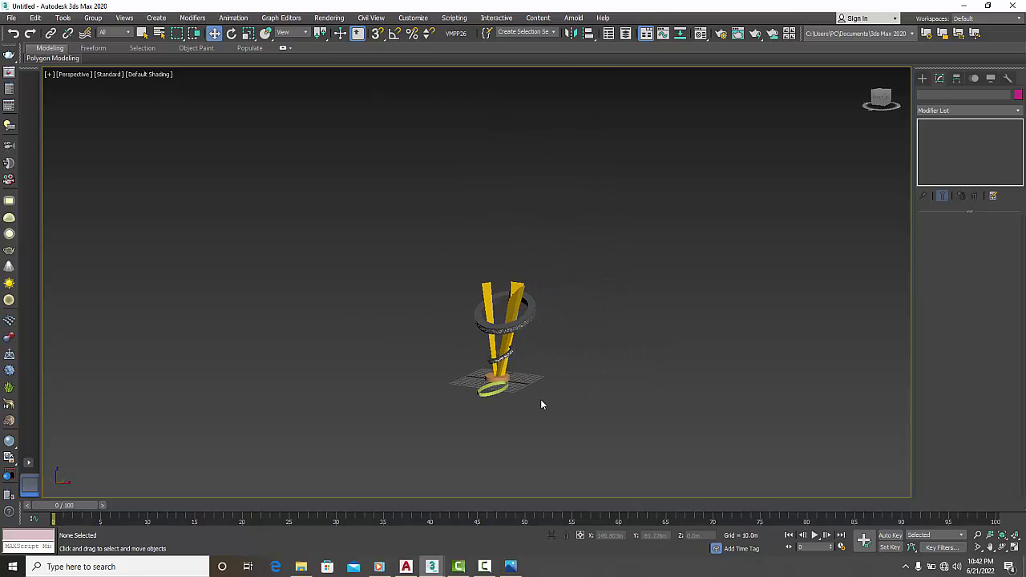
pyautogui.scroll(3, 540, 401)
pyautogui.keyDown('alt'); pyautogui.moveTo(573, 428); pyautogui.dragTo(553, 376, button='middle'); pyautogui.keyUp('alt')
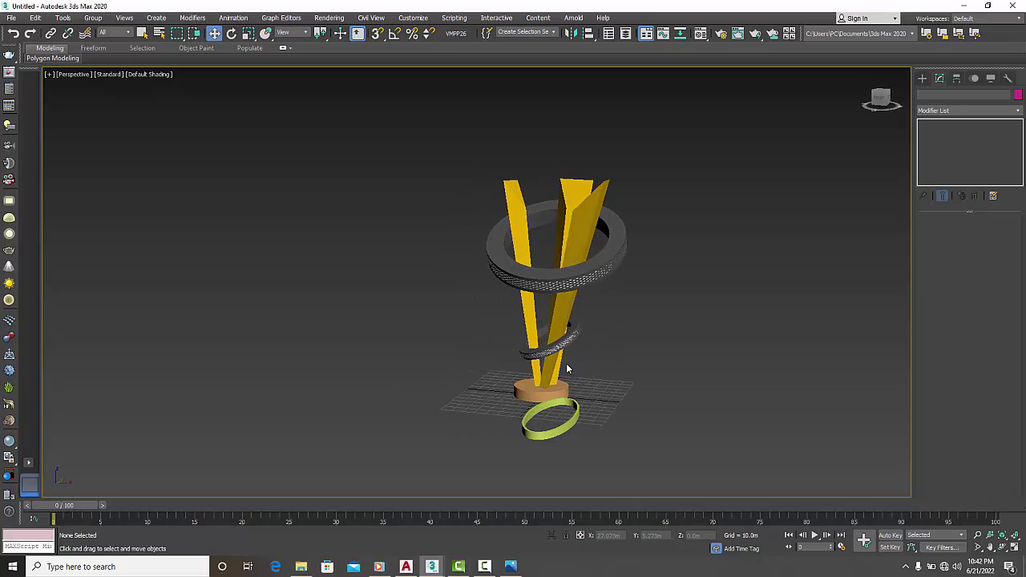
pyautogui.click(526, 329)
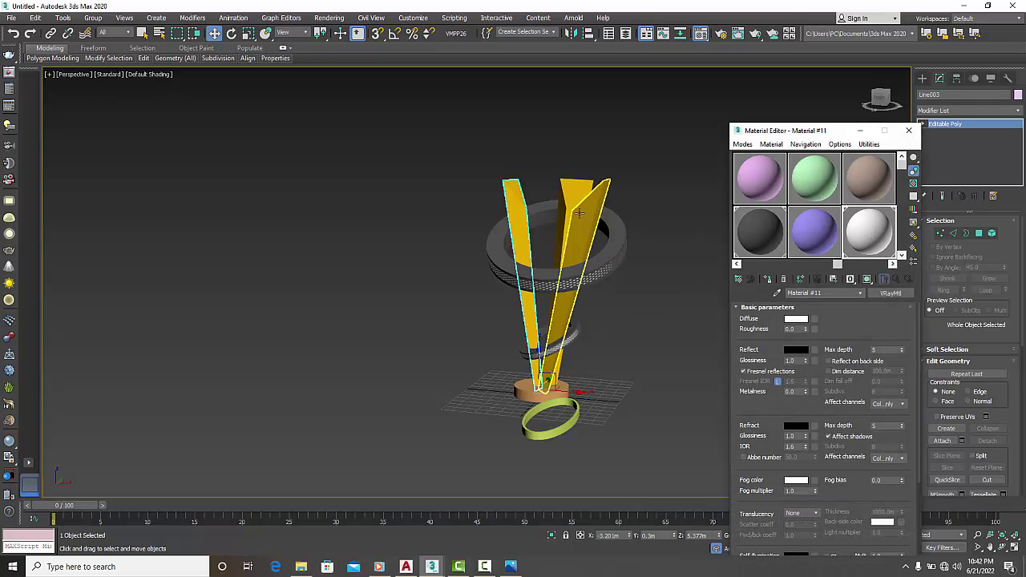
# Step: Assign the white Material #11 to the left, right and middle blades, then close the Material Editor
pyautogui.click(767, 278)
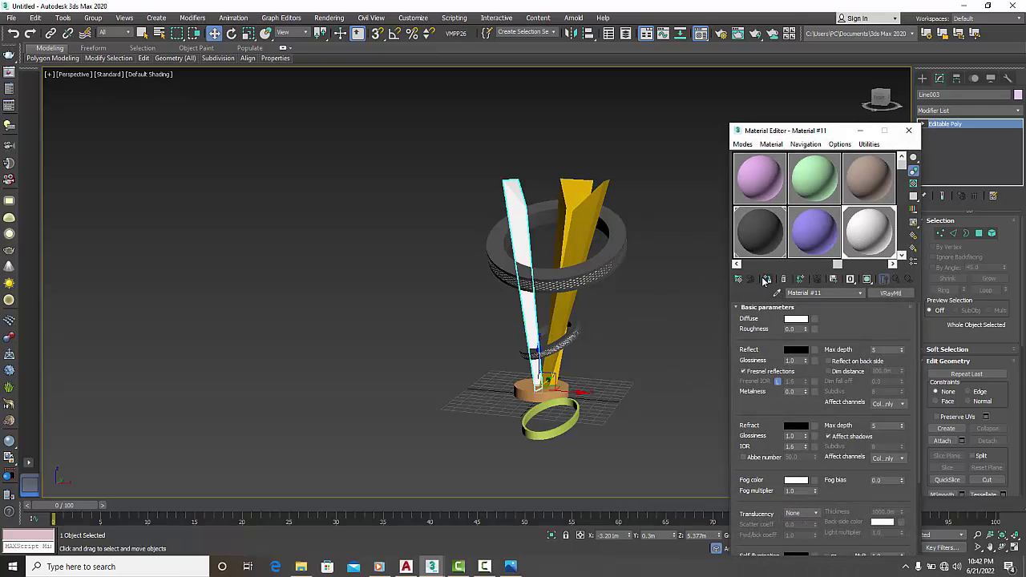
pyautogui.click(586, 239)
pyautogui.click(597, 209)
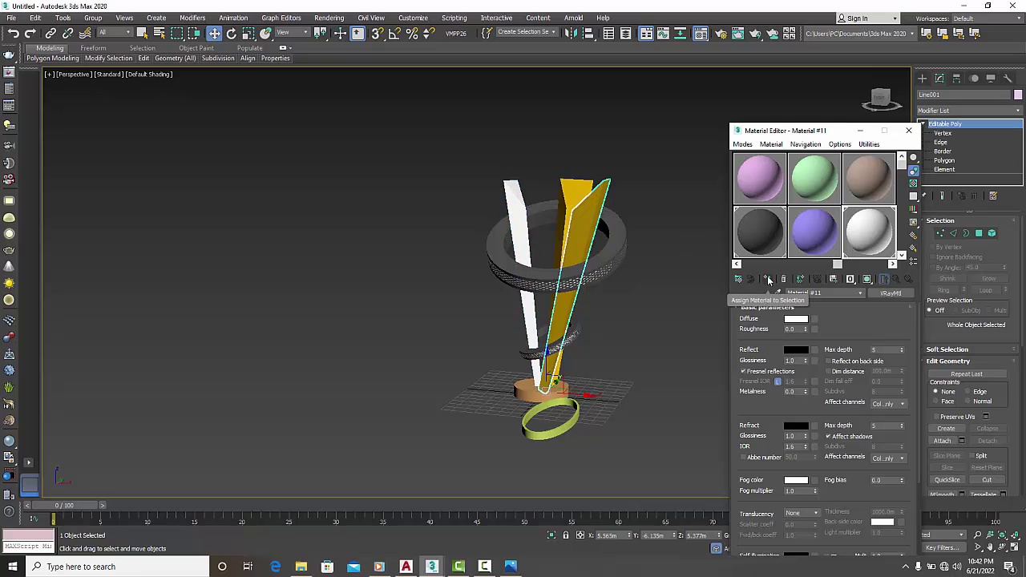
pyautogui.click(766, 279)
pyautogui.click(576, 224)
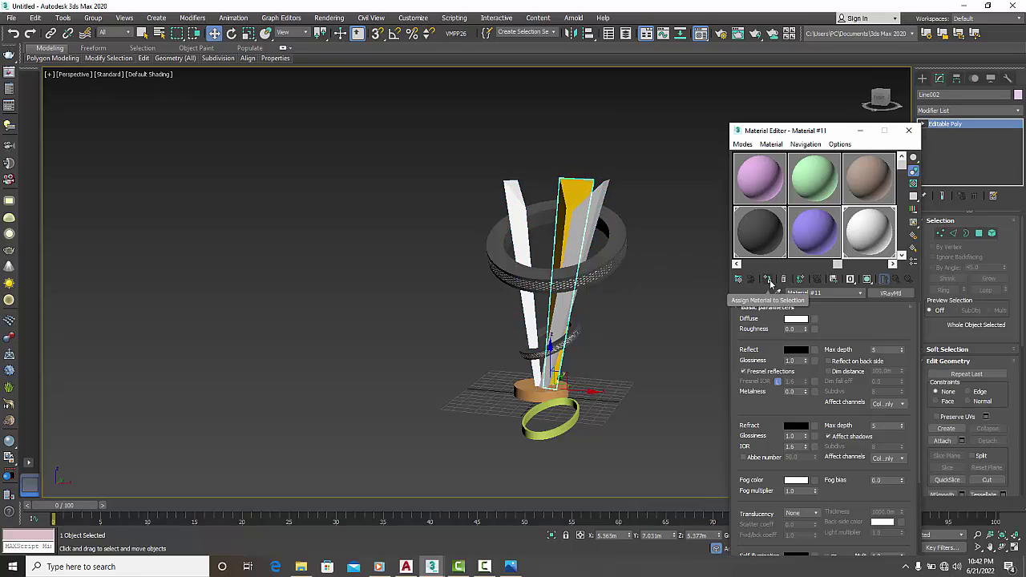
pyautogui.click(767, 279)
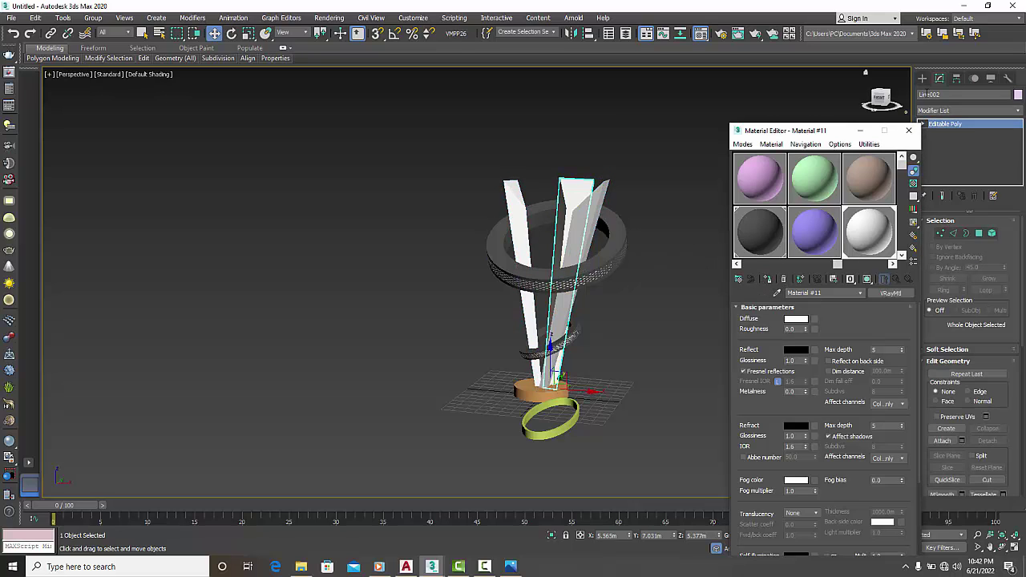
pyautogui.click(908, 130)
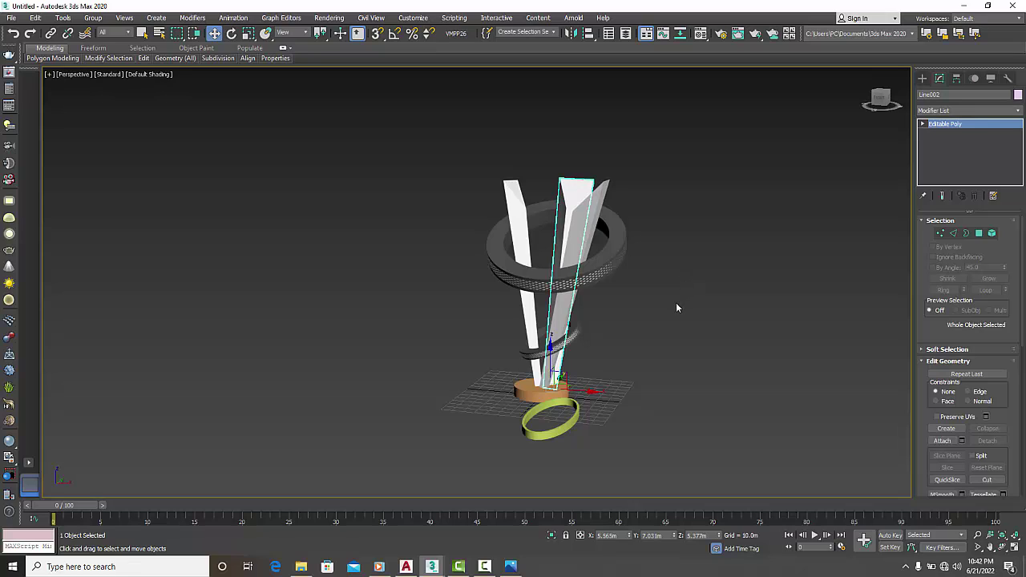
# Step: Clear the selection and bring up the sssss.max reference scene, viewing it from a higher angle
pyautogui.moveTo(498, 355)
pyautogui.keyDown('alt'); pyautogui.mouseDown(button='middle')
pyautogui.moveTo(452, 352)
pyautogui.moveTo(572, 388)
pyautogui.moveTo(548, 360)
pyautogui.moveTo(472, 331)
pyautogui.moveTo(487, 399)
pyautogui.mouseUp(button='middle'); pyautogui.keyUp('alt')
pyautogui.click(398, 356)
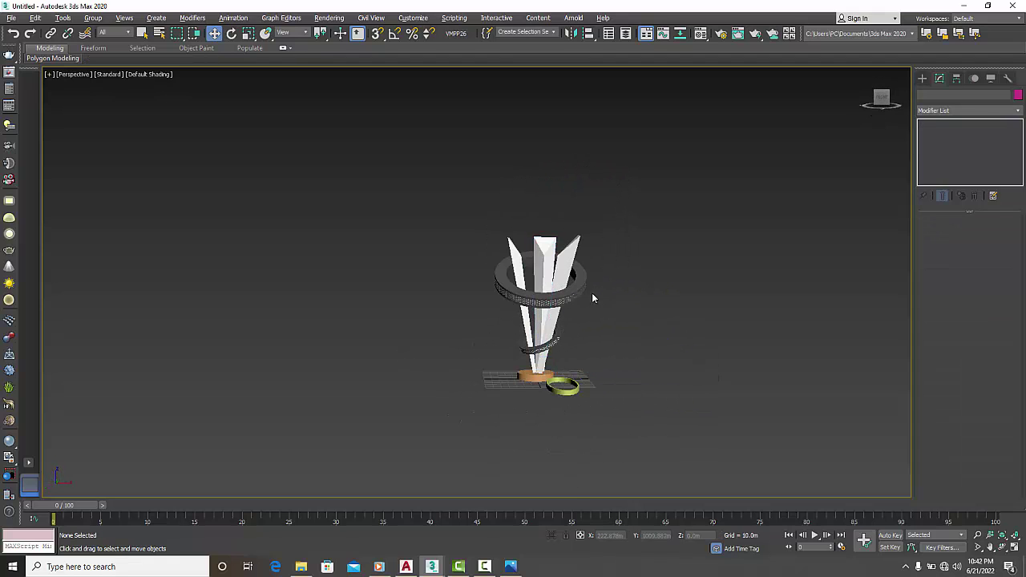
pyautogui.scroll(3, 425, 363)
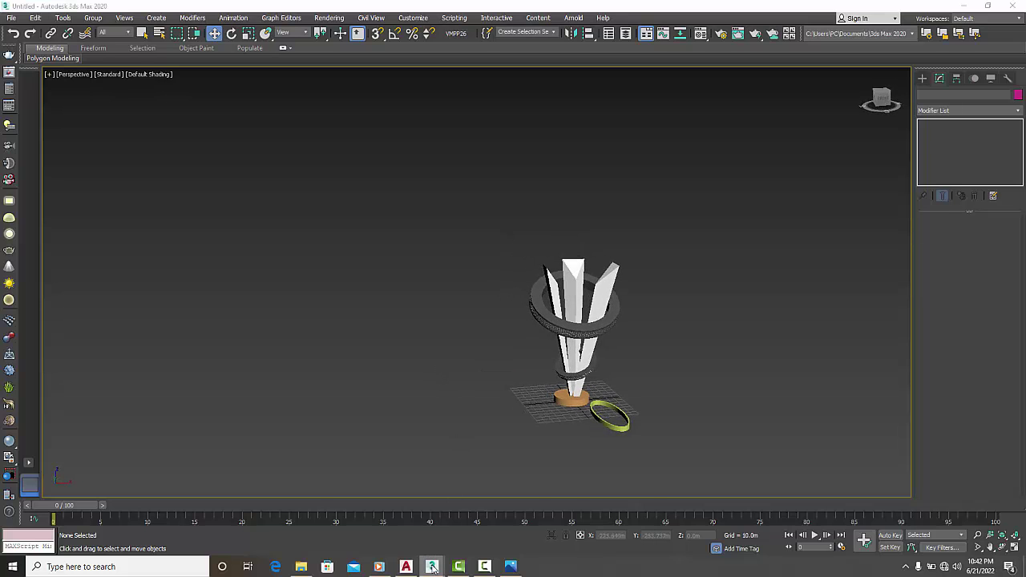
pyautogui.click(378, 523)
pyautogui.moveTo(427, 379)
pyautogui.keyDown('alt'); pyautogui.mouseDown(button='middle')
pyautogui.moveTo(471, 388)
pyautogui.moveTo(117, 396)
pyautogui.moveTo(47, 379)
pyautogui.moveTo(660, 425)
pyautogui.moveTo(627, 437)
pyautogui.mouseUp(button='middle'); pyautogui.keyUp('alt')
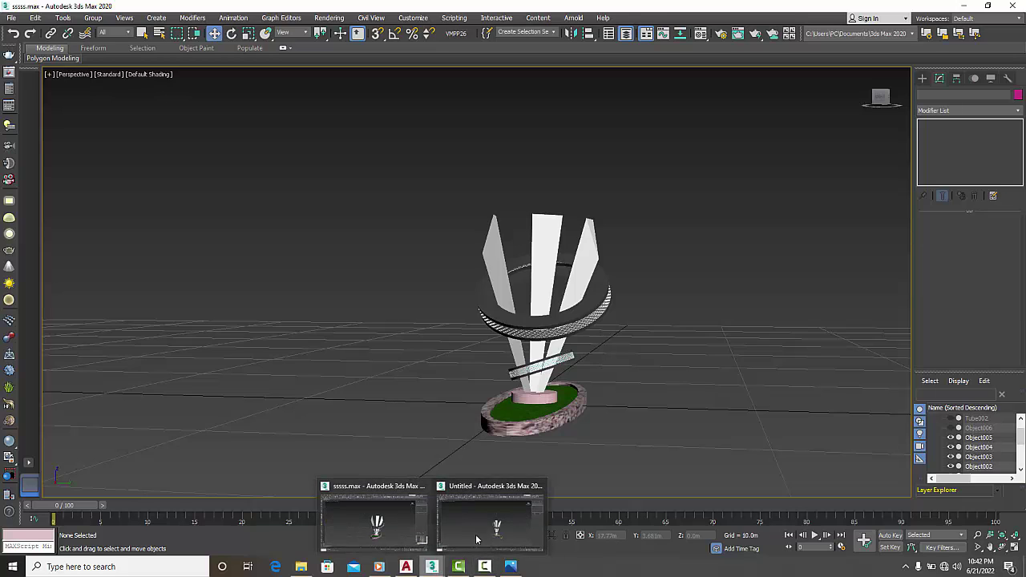
# Step: Go back to the Untitled scene and orbit around the white-bladed trophy to compare it
pyautogui.click(476, 539)
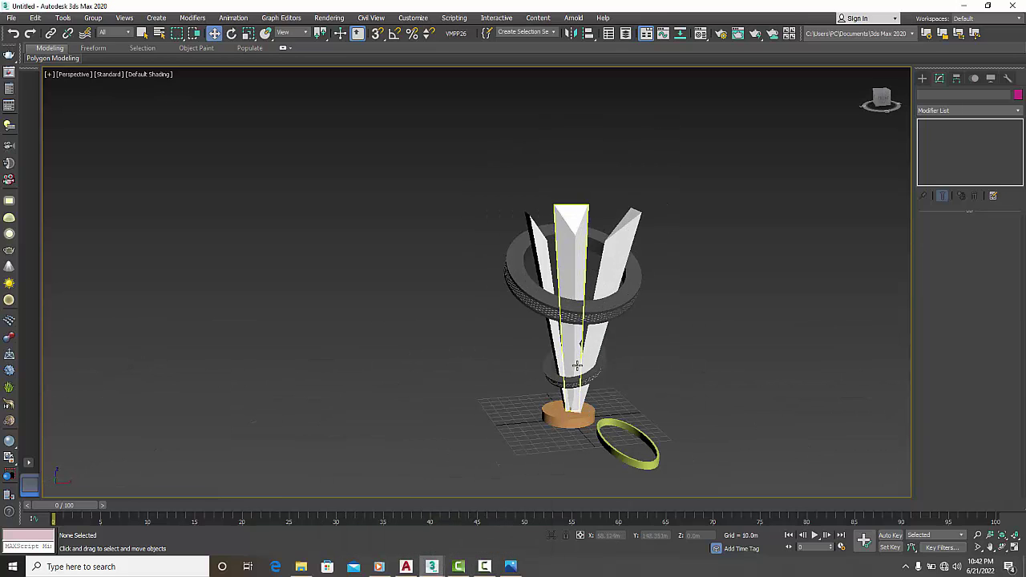
pyautogui.moveTo(718, 343)
pyautogui.keyDown('alt'); pyautogui.mouseDown(button='middle')
pyautogui.moveTo(720, 390)
pyautogui.moveTo(663, 390)
pyautogui.moveTo(699, 405)
pyautogui.moveTo(751, 404)
pyautogui.moveTo(654, 349)
pyautogui.mouseUp(button='middle'); pyautogui.keyUp('alt')
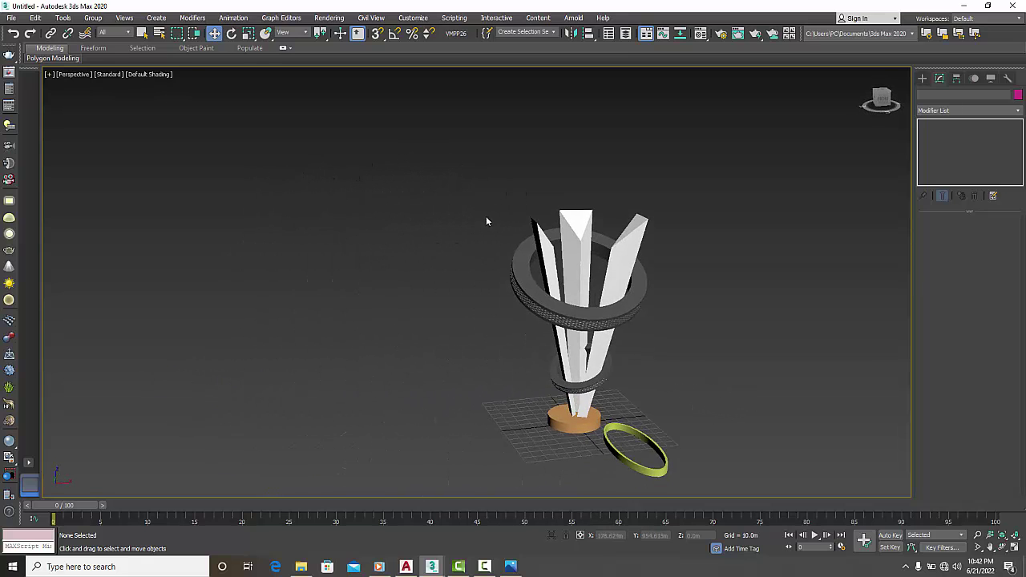